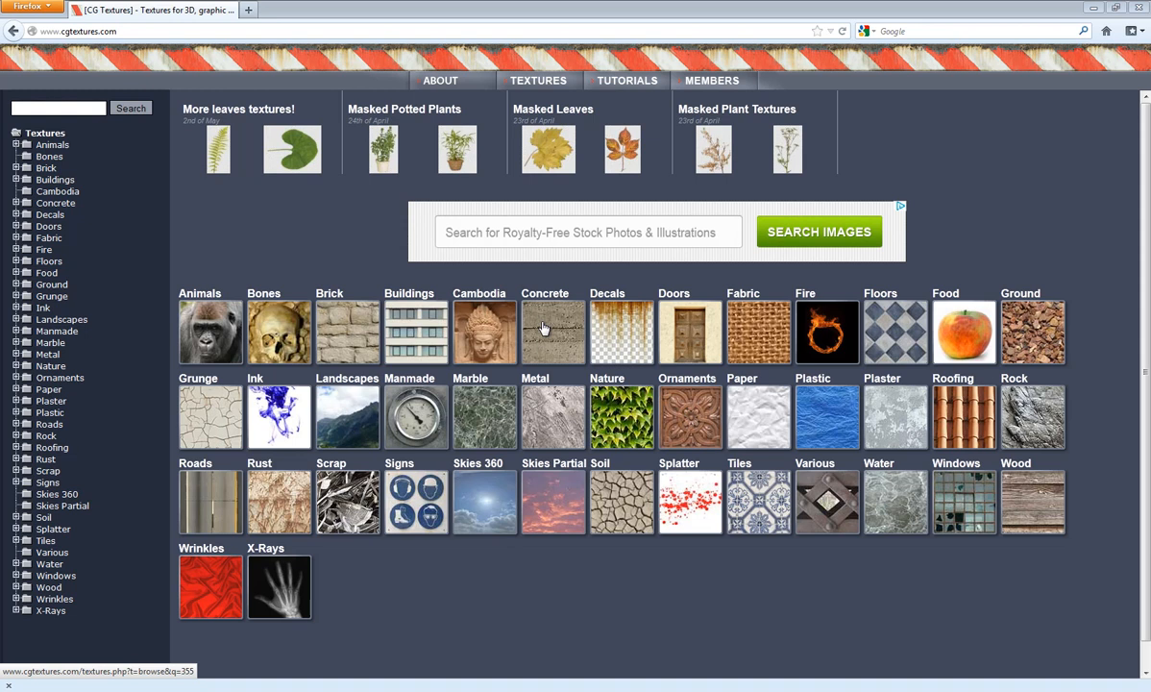
Step: Open the Bare subcategory of the Concrete textures and look through its first page for a suitable grey concrete
{"action": "left_click", "coordinate": [543, 329]}
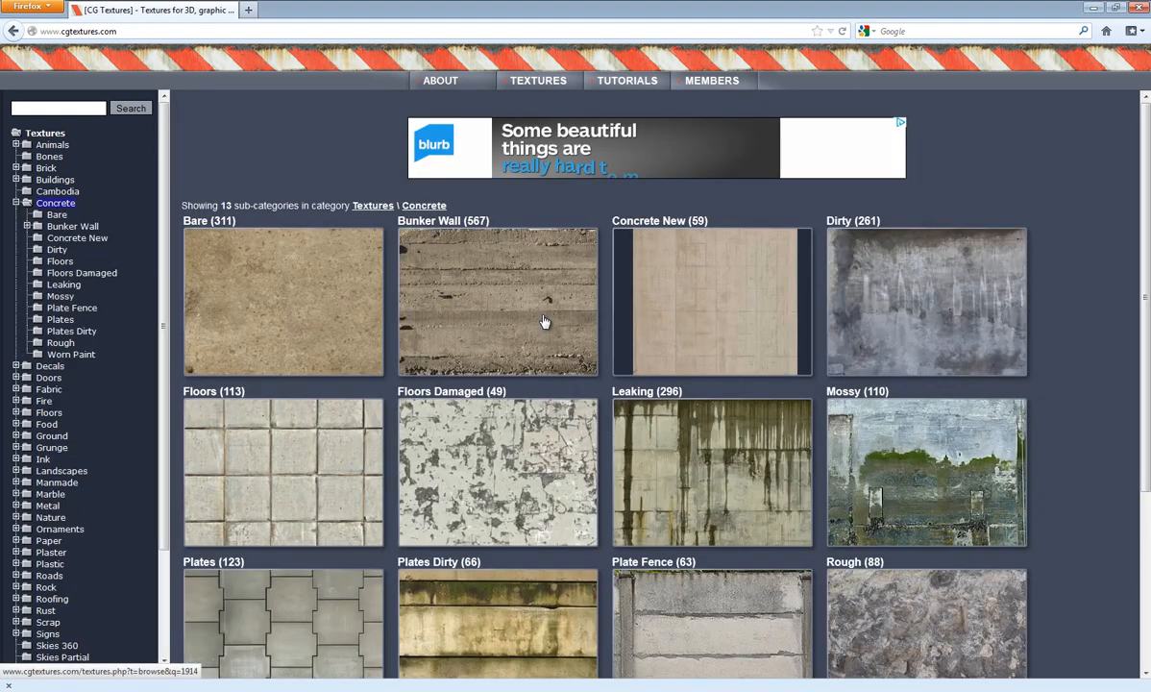
{"action": "left_click", "coordinate": [268, 295]}
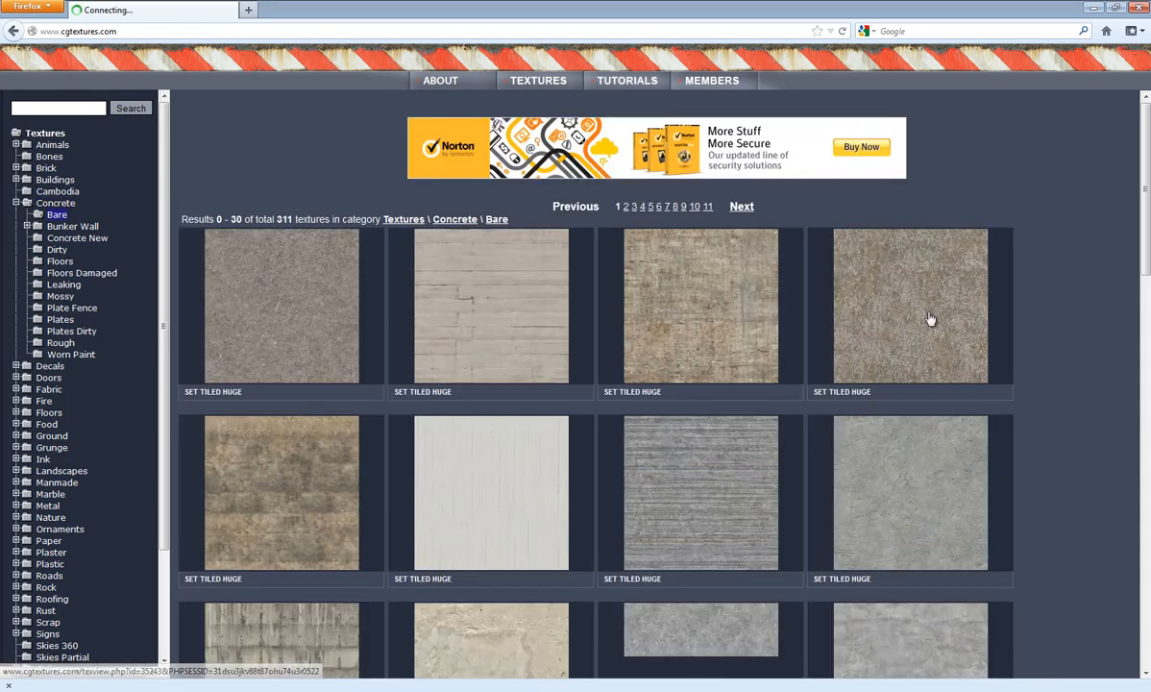
{"action": "scroll", "coordinate": [958, 294], "scroll_direction": "down", "scroll_amount": 1}
{"action": "scroll", "coordinate": [957, 295], "scroll_direction": "down", "scroll_amount": 3}
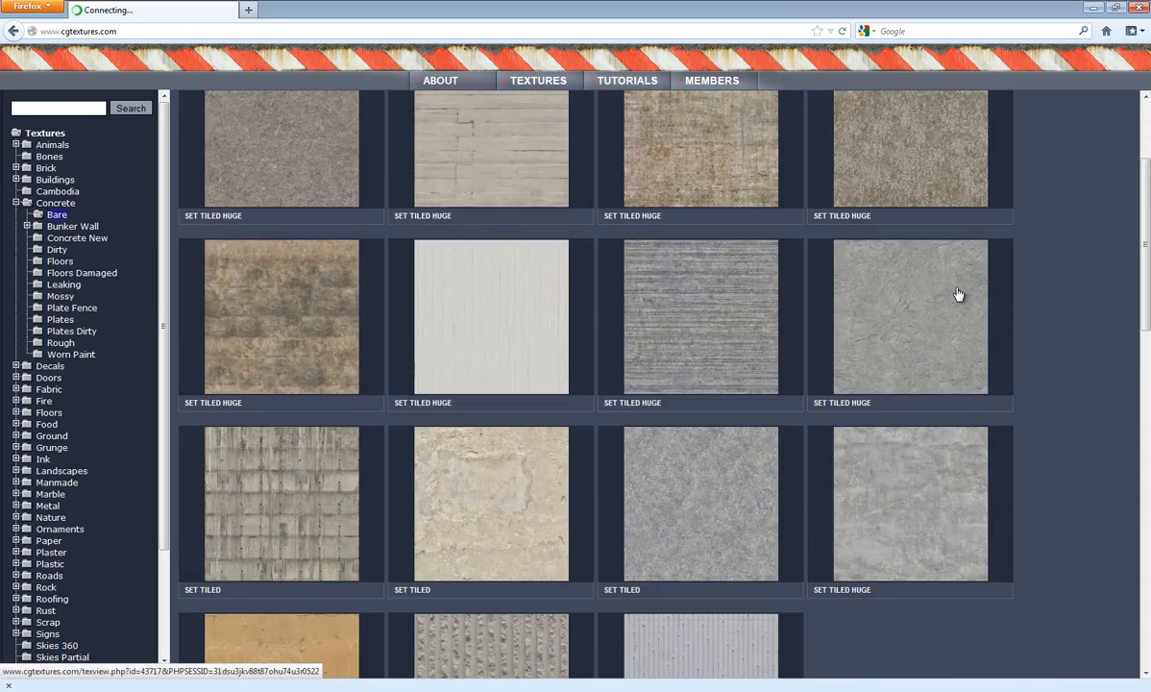
{"action": "scroll", "coordinate": [958, 293], "scroll_direction": "down", "scroll_amount": 9}
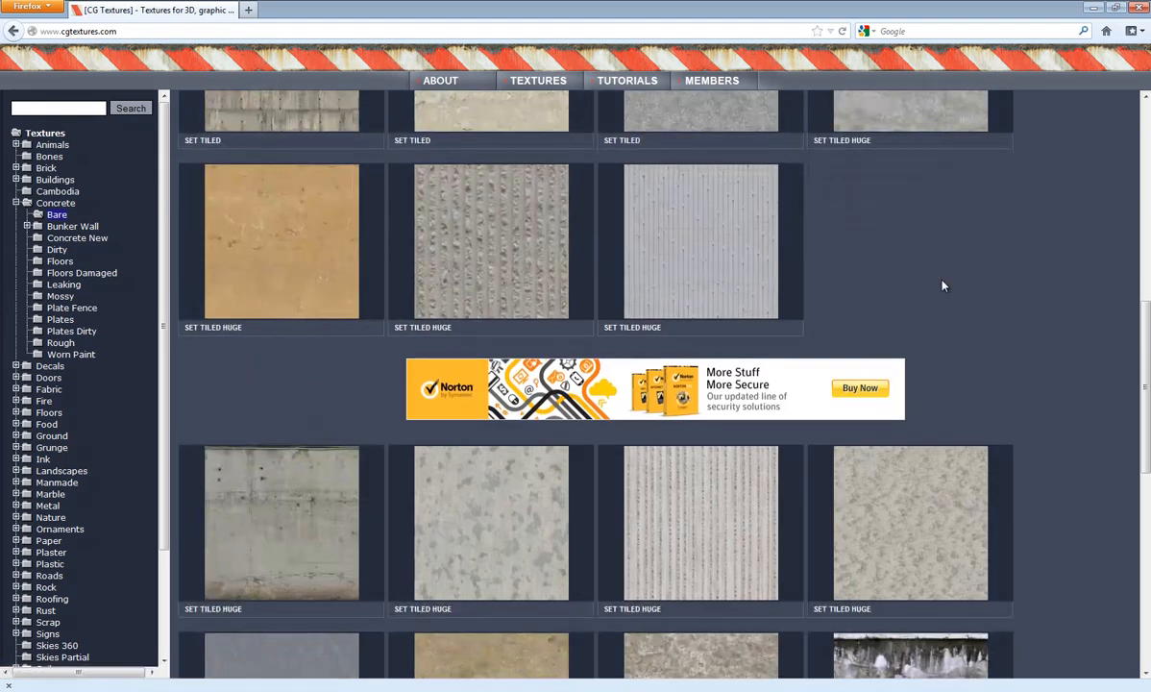
{"action": "scroll", "coordinate": [873, 286], "scroll_direction": "down", "scroll_amount": 3}
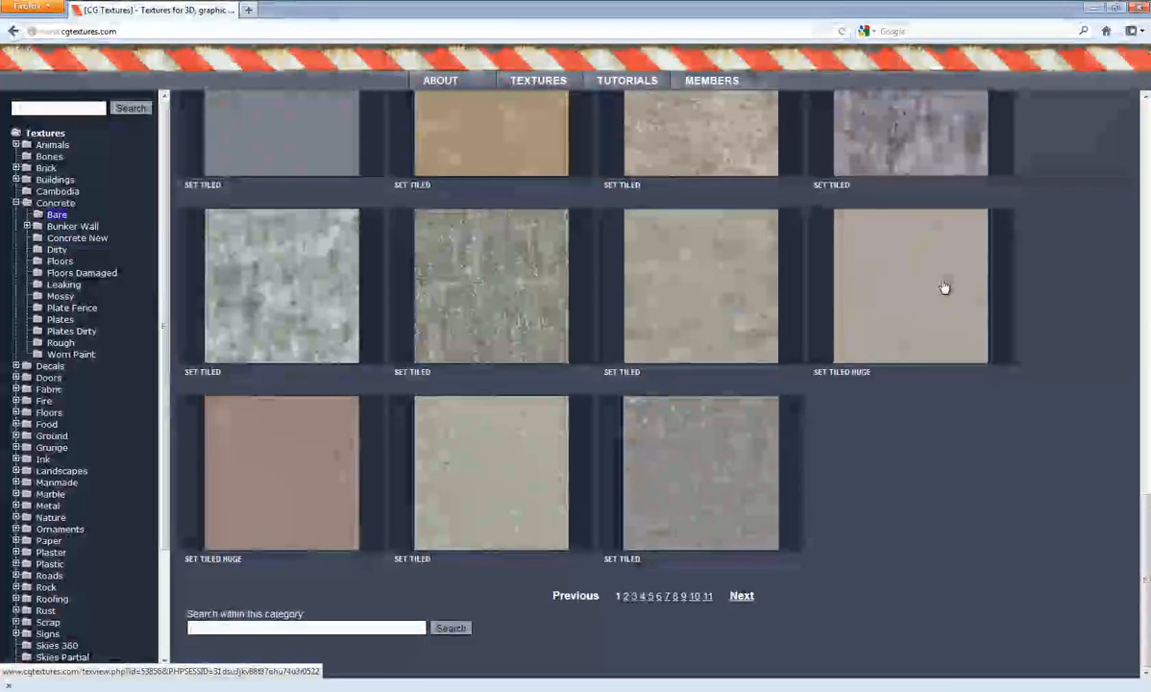
{"action": "scroll", "coordinate": [683, 458], "scroll_direction": "up", "scroll_amount": 15}
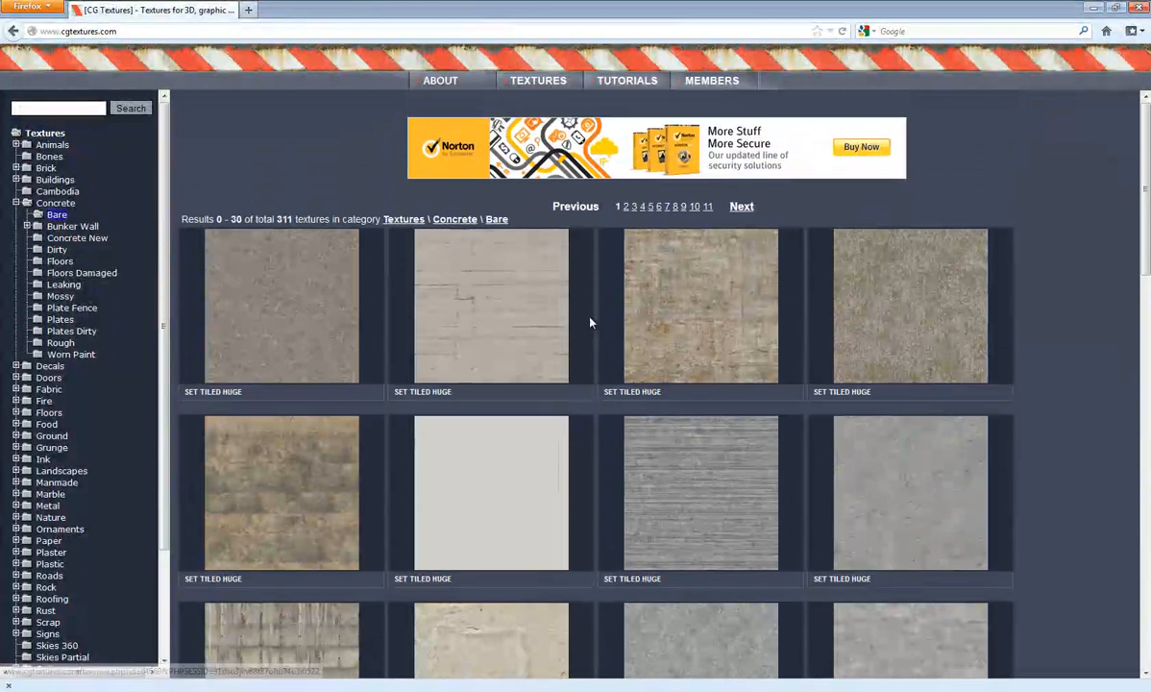
{"action": "scroll", "coordinate": [673, 320], "scroll_direction": "down", "scroll_amount": 3}
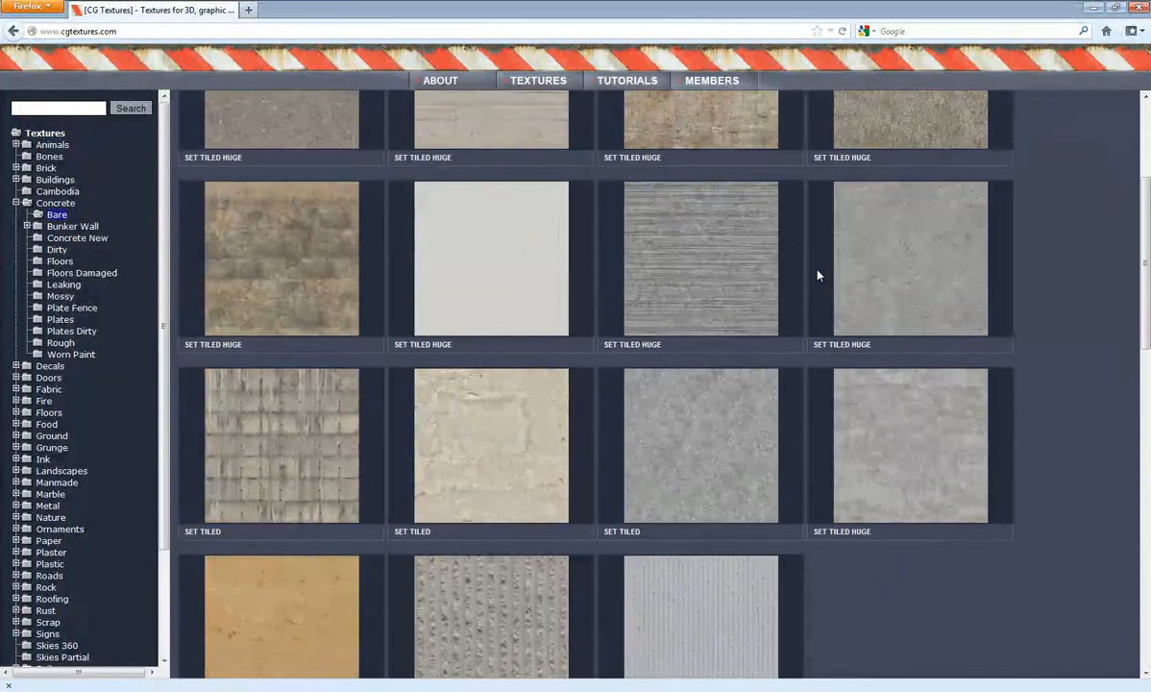
Step: Download the medium 1600x997 version of Image 2 from the grey ConcreteBare0321 texture set
{"action": "left_click", "coordinate": [893, 448]}
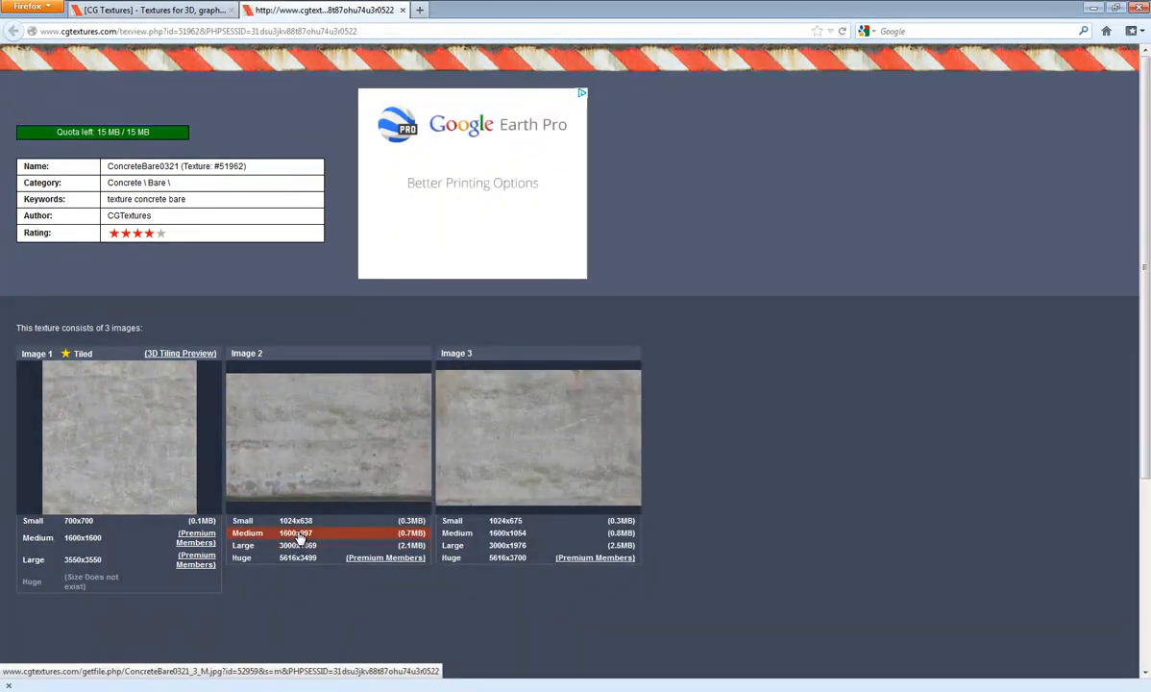
{"action": "left_click", "coordinate": [299, 534]}
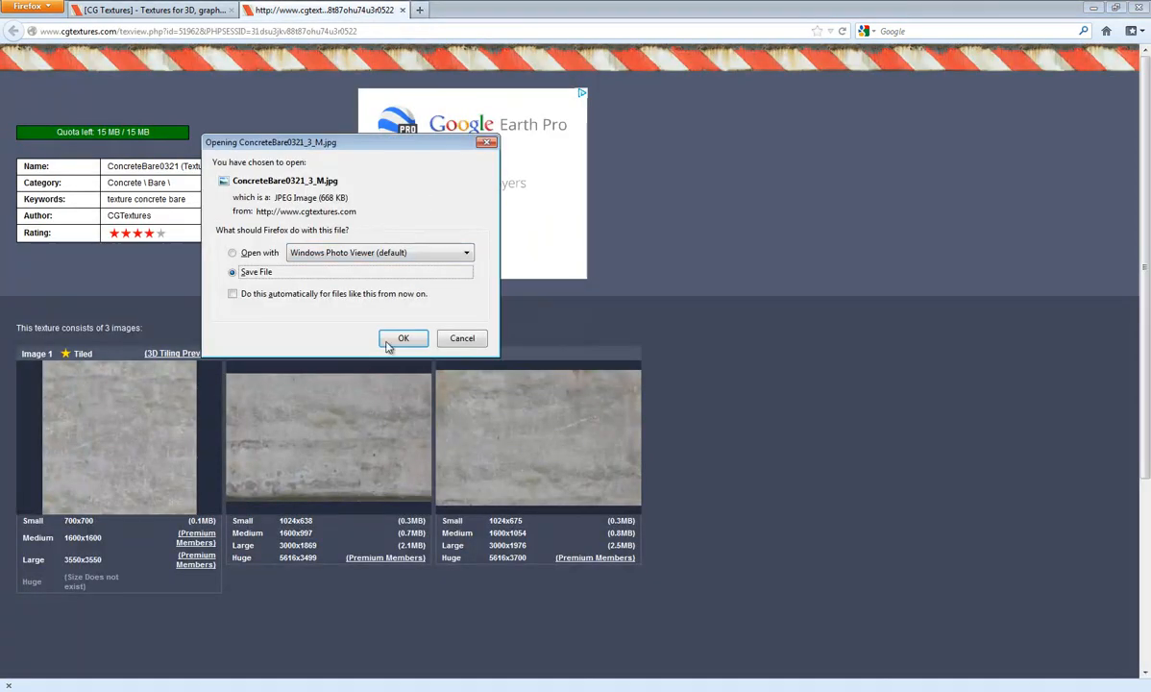
{"action": "left_click", "coordinate": [397, 337]}
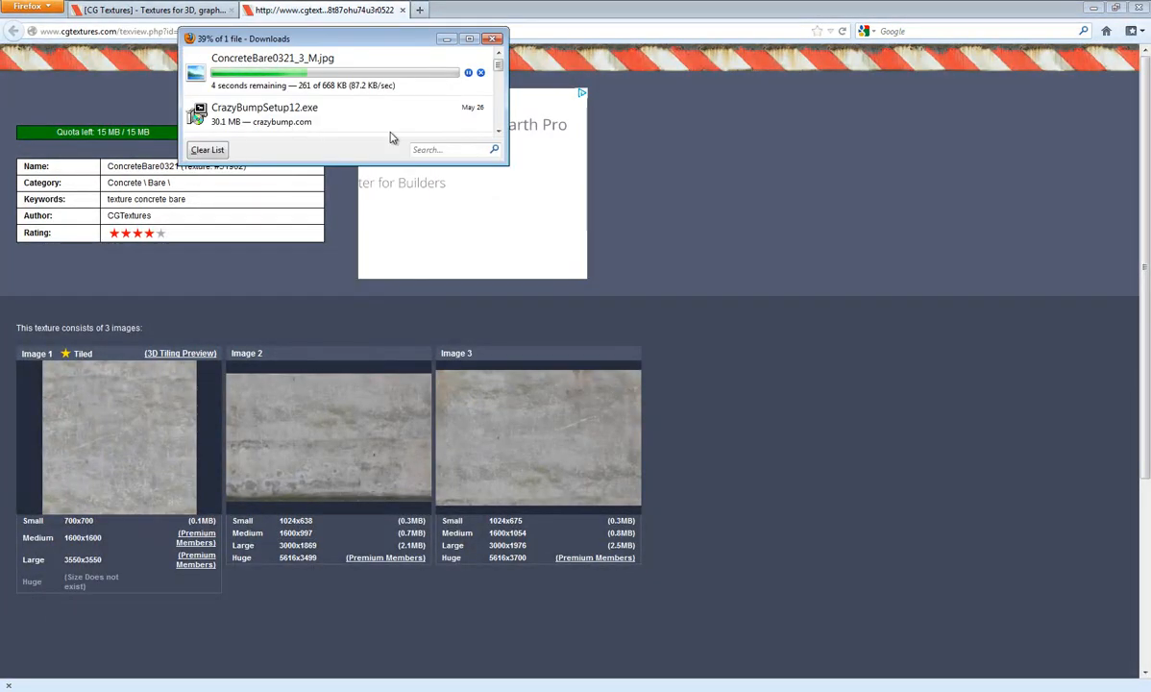
Step: Open the downloaded ConcreteBare0321_3_M.jpg in Photoshop, closing the Untitled-1 document without saving it
{"action": "right_click", "coordinate": [365, 73]}
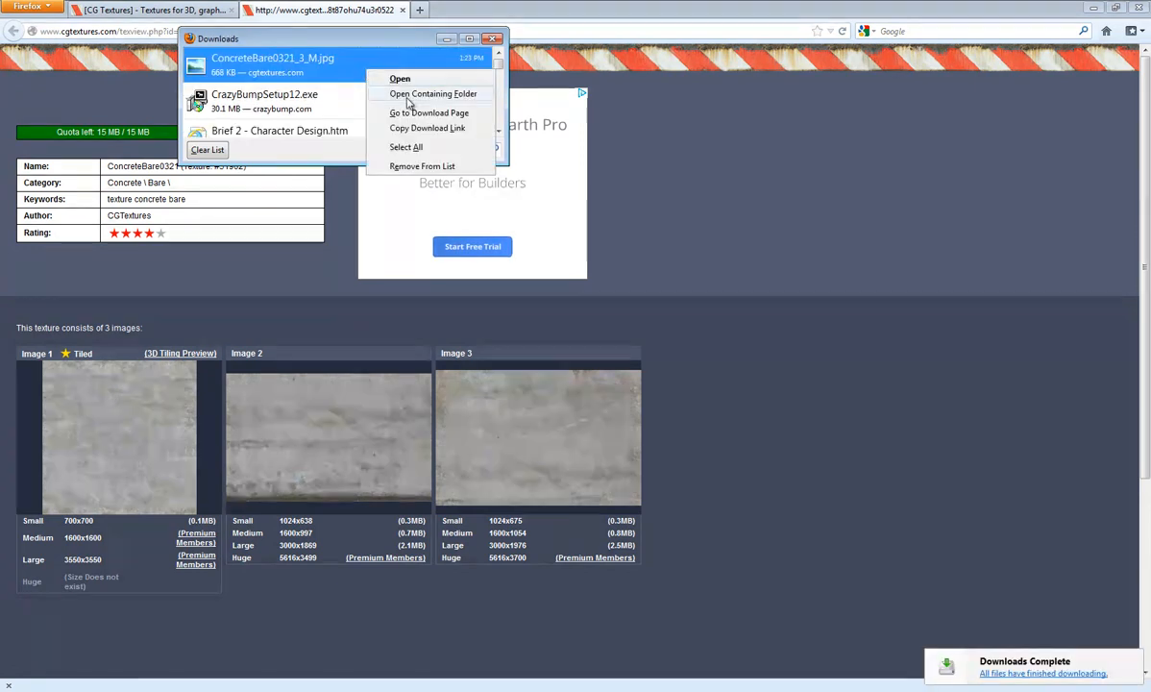
{"action": "left_click", "coordinate": [405, 88]}
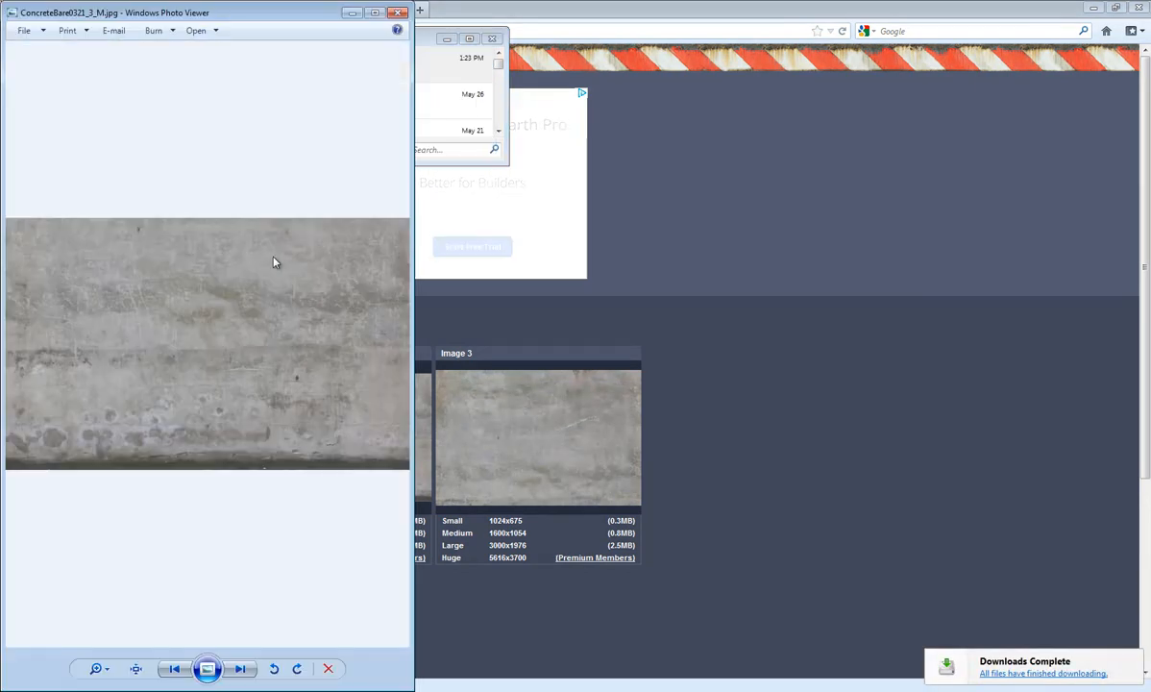
{"action": "right_click", "coordinate": [274, 259]}
{"action": "mouse_move", "coordinate": [305, 266]}
{"action": "left_click", "coordinate": [456, 303]}
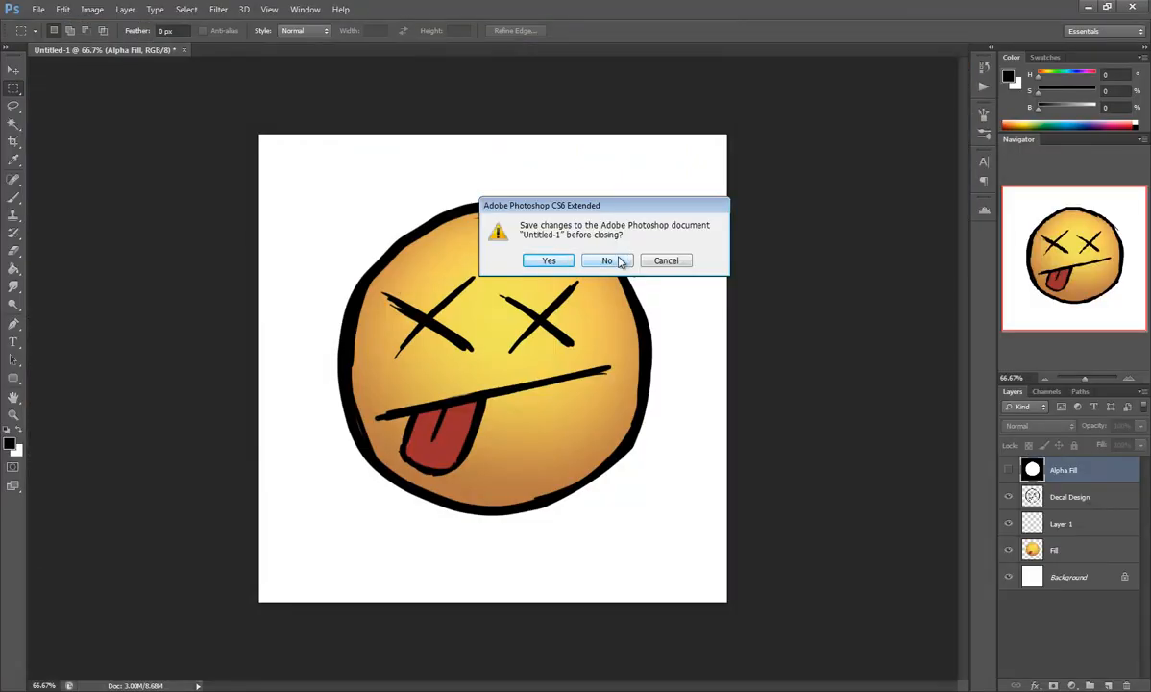
{"action": "left_click", "coordinate": [607, 261]}
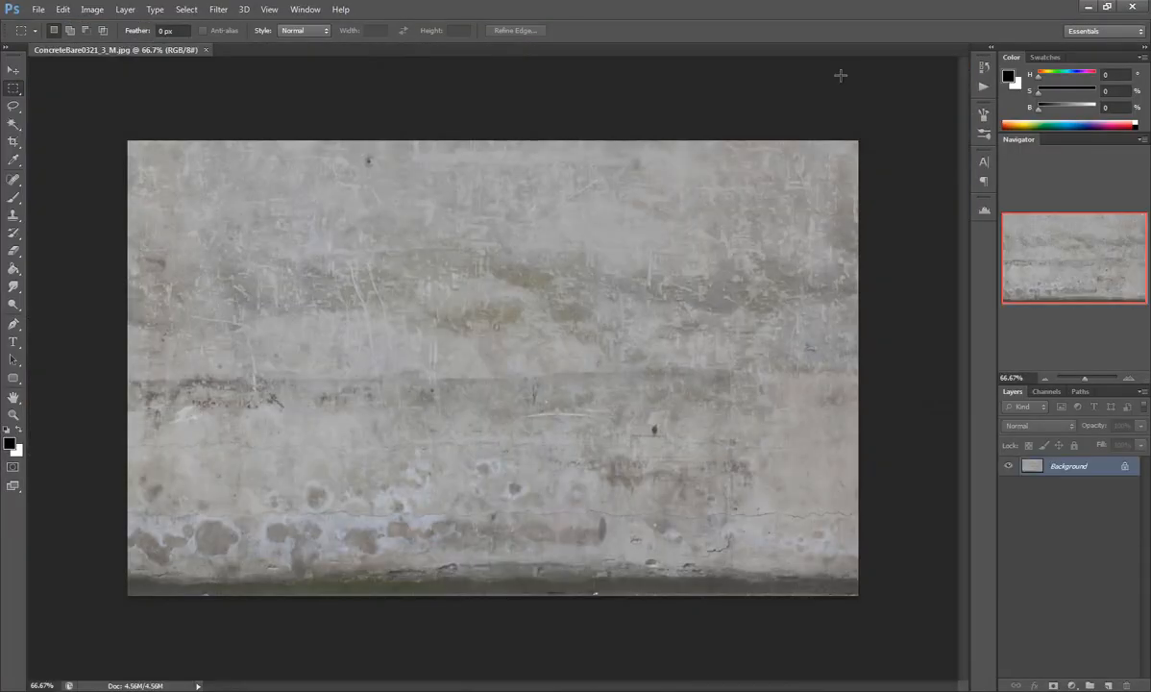
Step: Switch back to Firefox, close the ConcreteBare0321 page and return to the Concrete subcategory overview
{"action": "left_click", "coordinate": [1087, 6]}
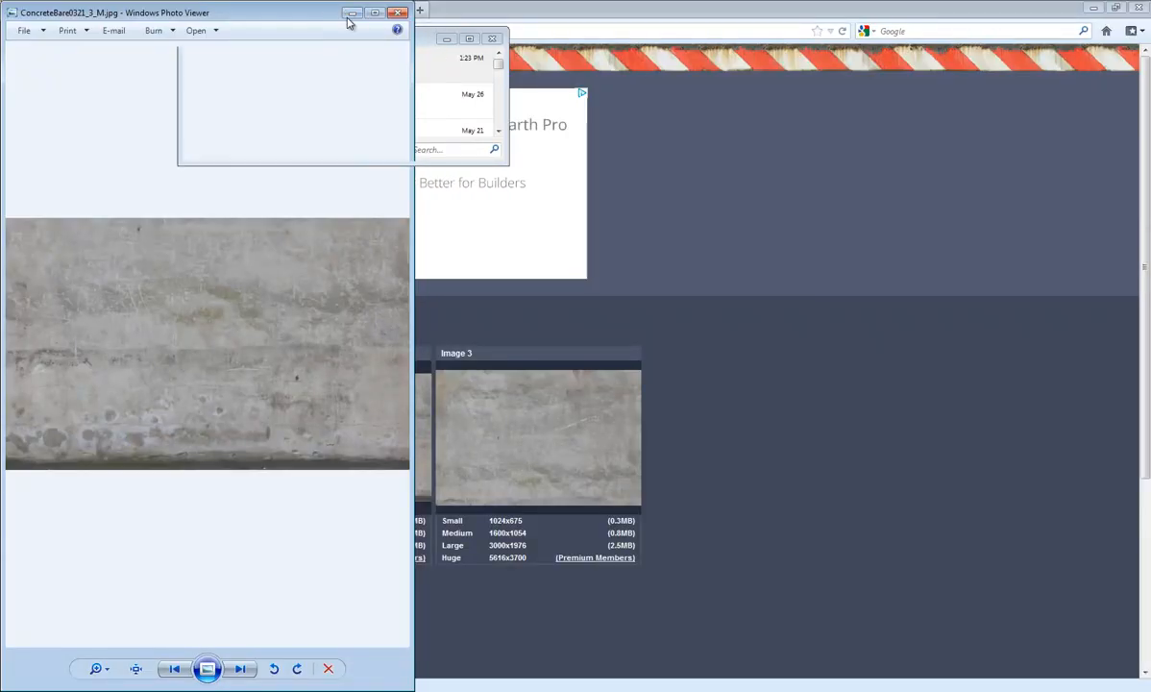
{"action": "left_click", "coordinate": [350, 13]}
{"action": "left_click", "coordinate": [717, 456]}
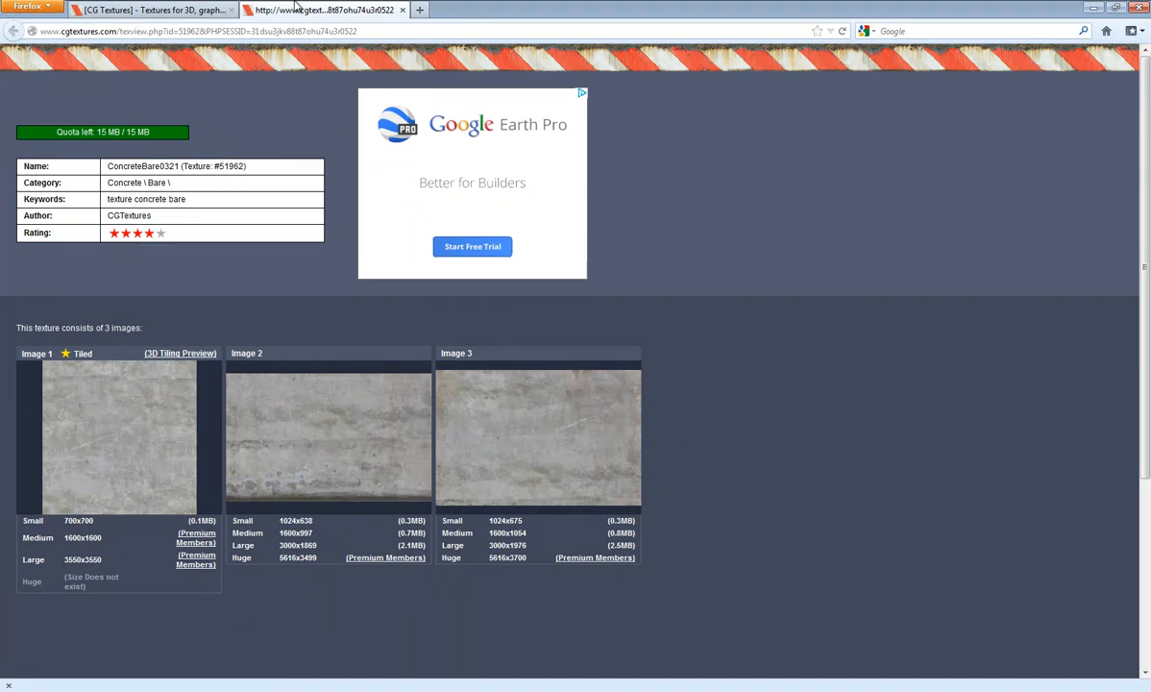
{"action": "left_click", "coordinate": [403, 10]}
{"action": "scroll", "coordinate": [498, 242], "scroll_direction": "up", "scroll_amount": 3}
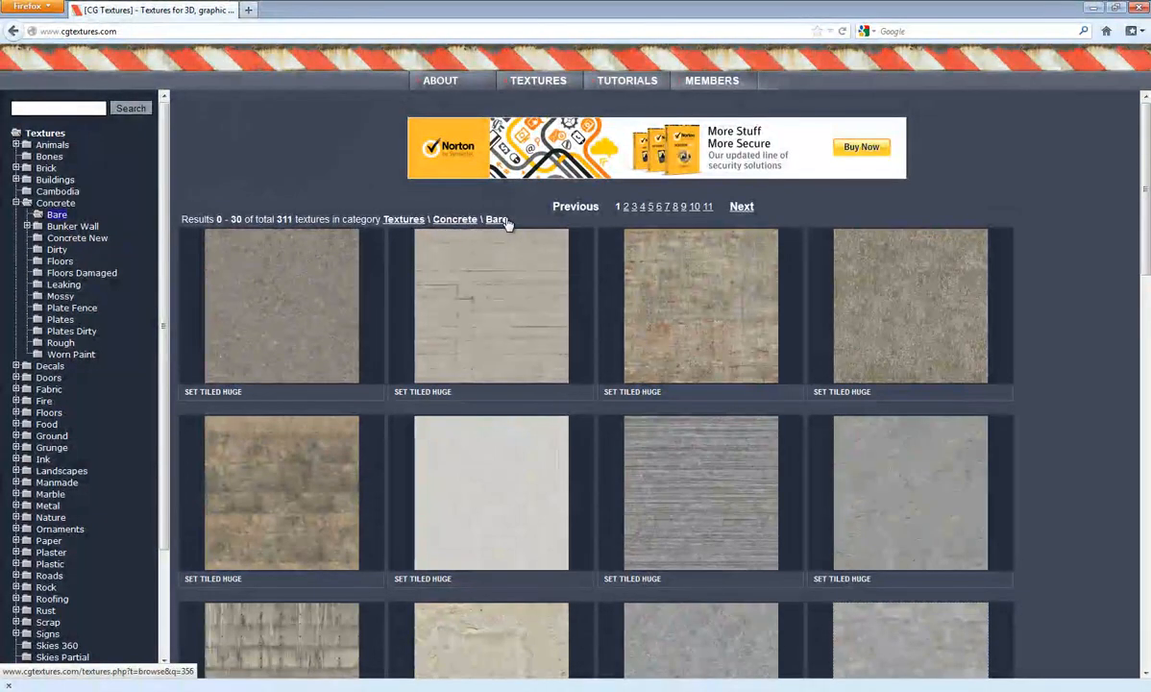
{"action": "left_click", "coordinate": [13, 32]}
{"action": "left_click", "coordinate": [13, 32]}
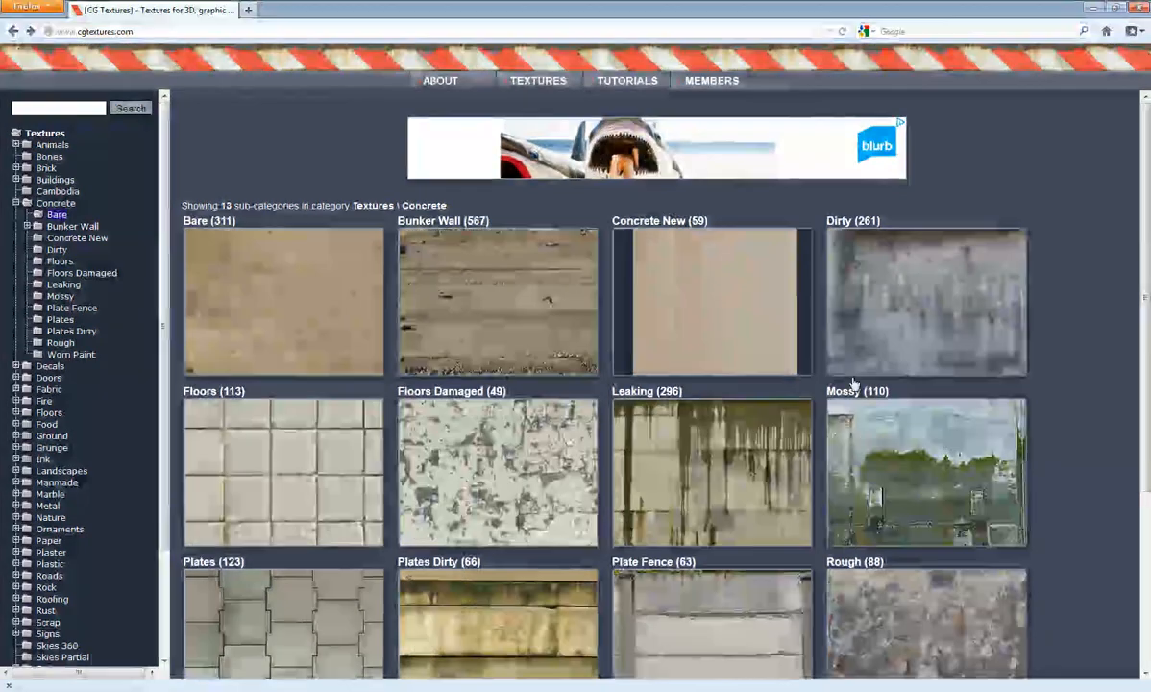
Step: Download the small 700x700 tiled image of ConcreteDirty0320 from the Dirty concrete subcategory
{"action": "left_click", "coordinate": [894, 333]}
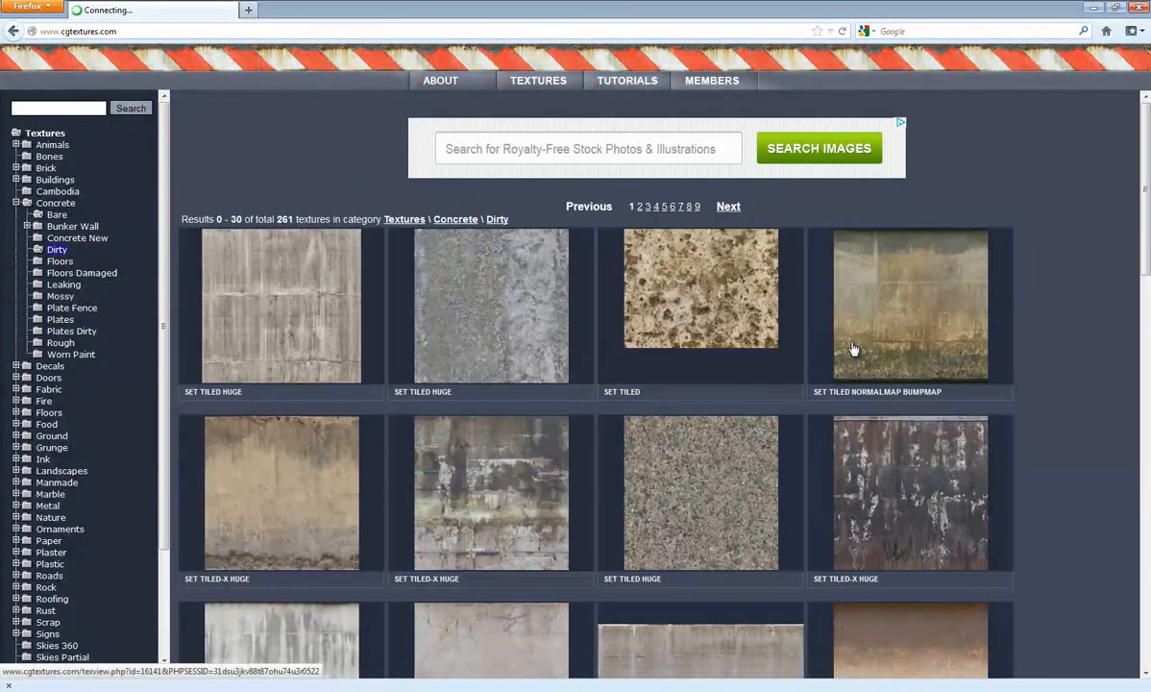
{"action": "scroll", "coordinate": [468, 333], "scroll_direction": "down", "scroll_amount": 3}
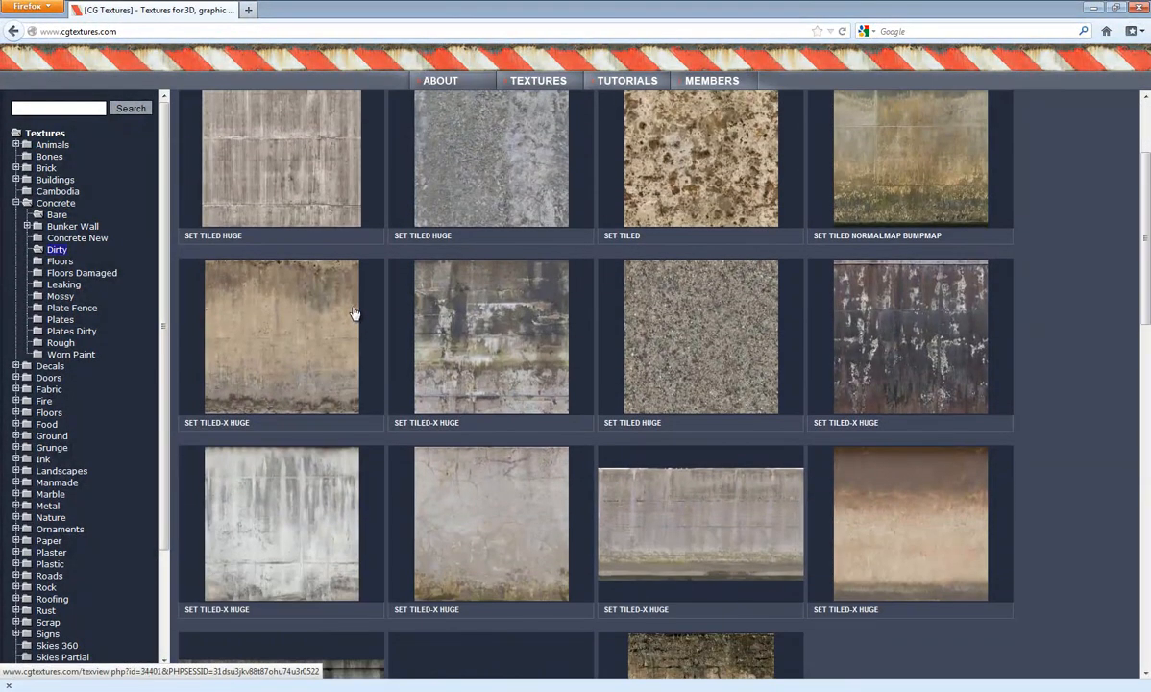
{"action": "left_click", "coordinate": [305, 311]}
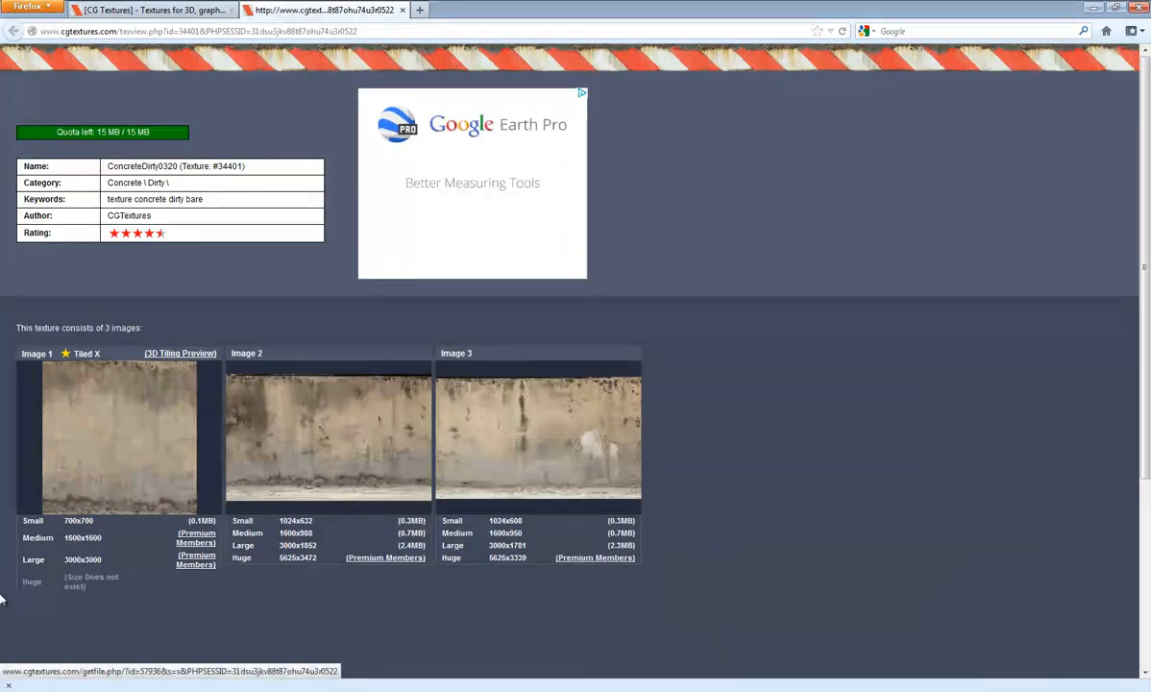
{"action": "left_click", "coordinate": [82, 525]}
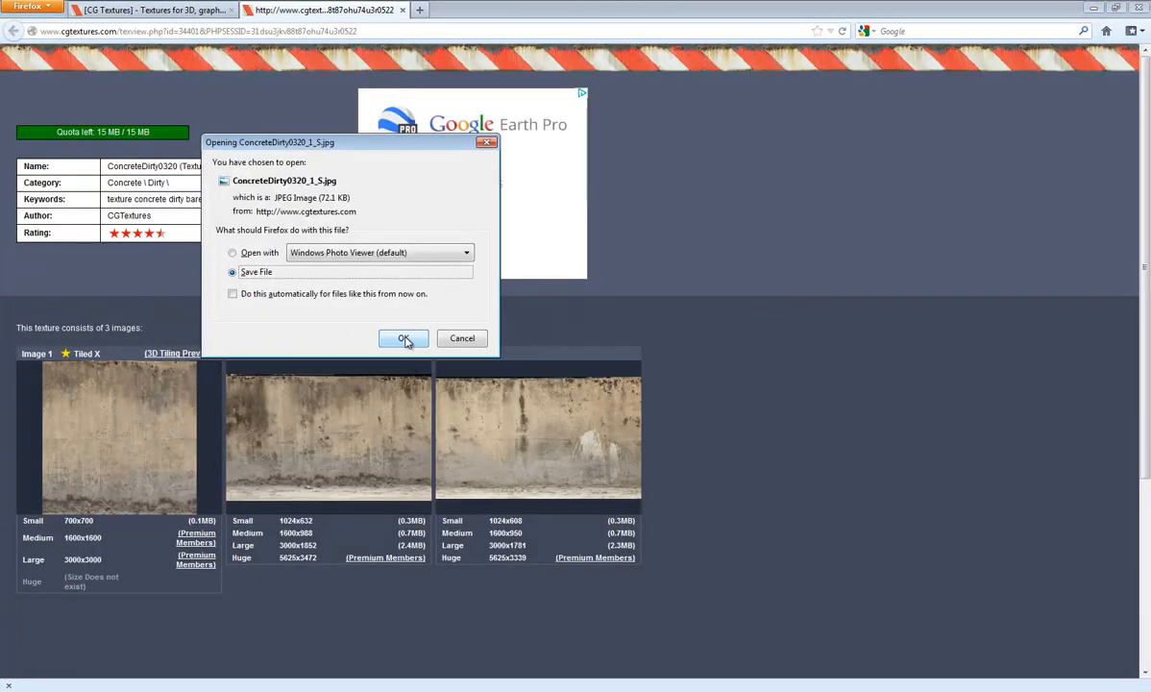
{"action": "left_click", "coordinate": [403, 338]}
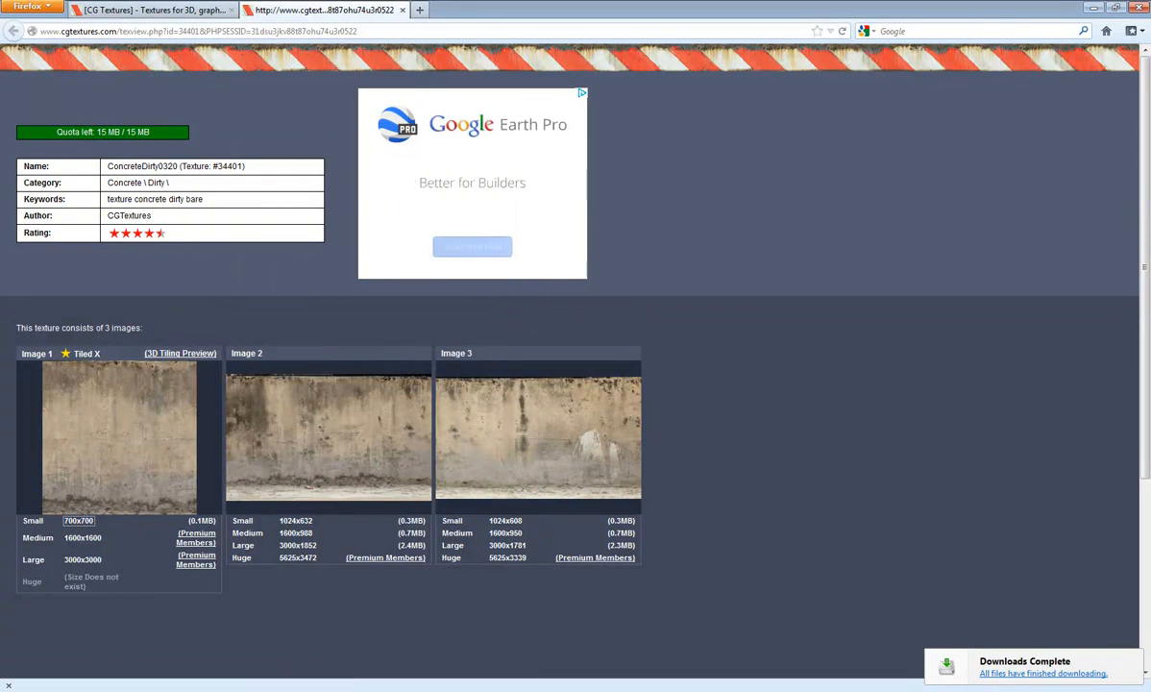
Step: Open the downloaded ConcreteDirty0320_1_S.jpg from the download list and load it into Photoshop
{"action": "key", "text": "ctrl+j"}
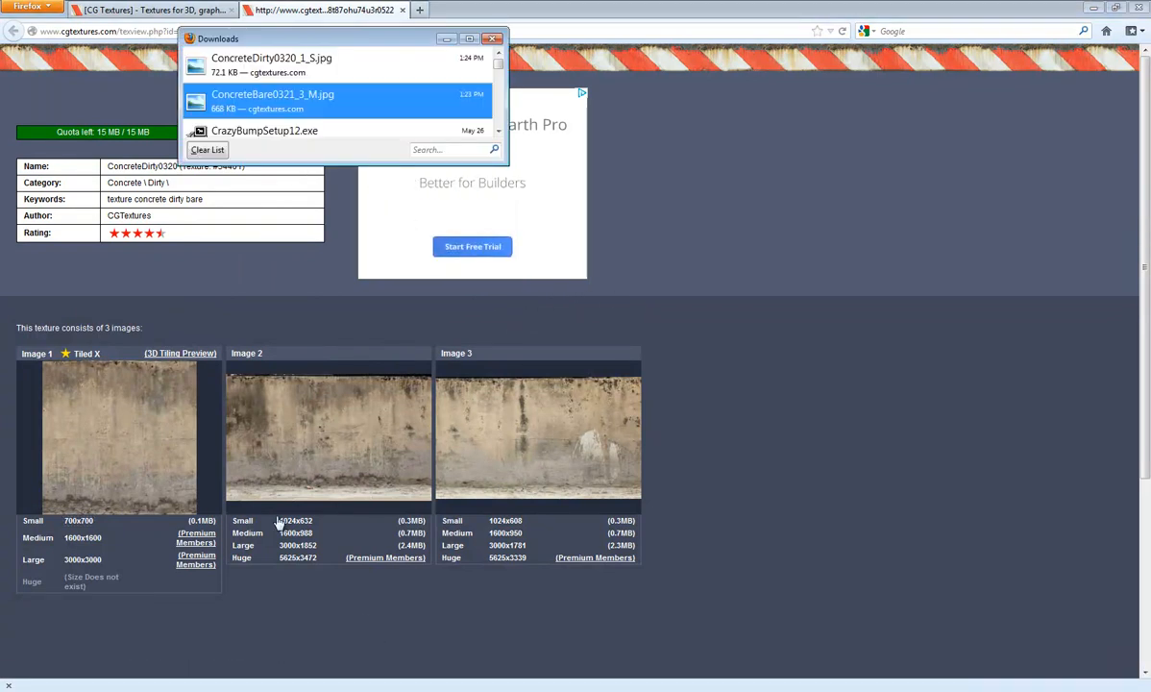
{"action": "right_click", "coordinate": [247, 116]}
{"action": "left_click", "coordinate": [252, 76]}
{"action": "left_click", "coordinate": [251, 76]}
{"action": "right_click", "coordinate": [252, 75]}
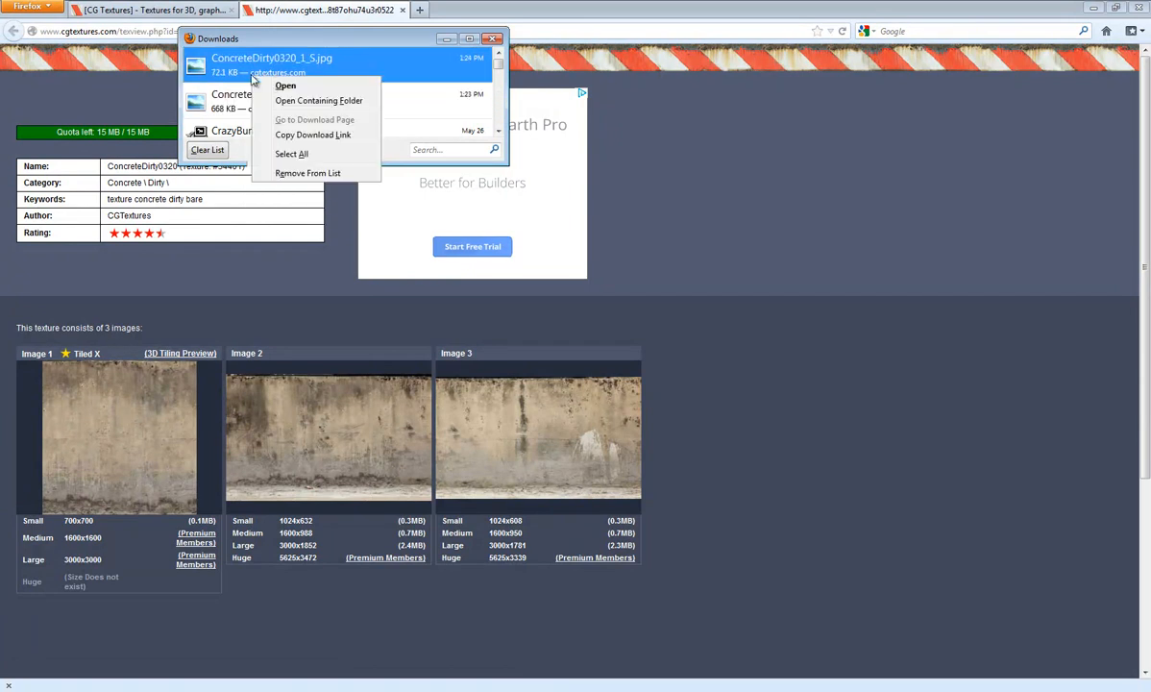
{"action": "left_click", "coordinate": [298, 90]}
{"action": "right_click", "coordinate": [290, 232]}
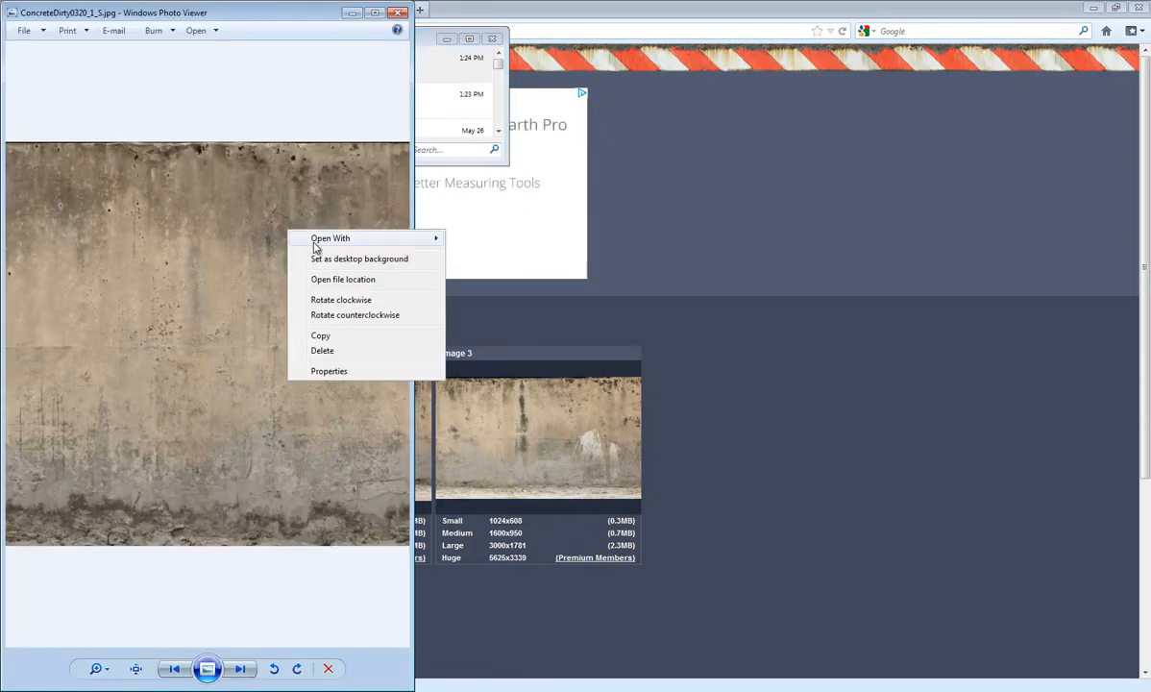
{"action": "mouse_move", "coordinate": [374, 239]}
{"action": "left_click", "coordinate": [465, 285]}
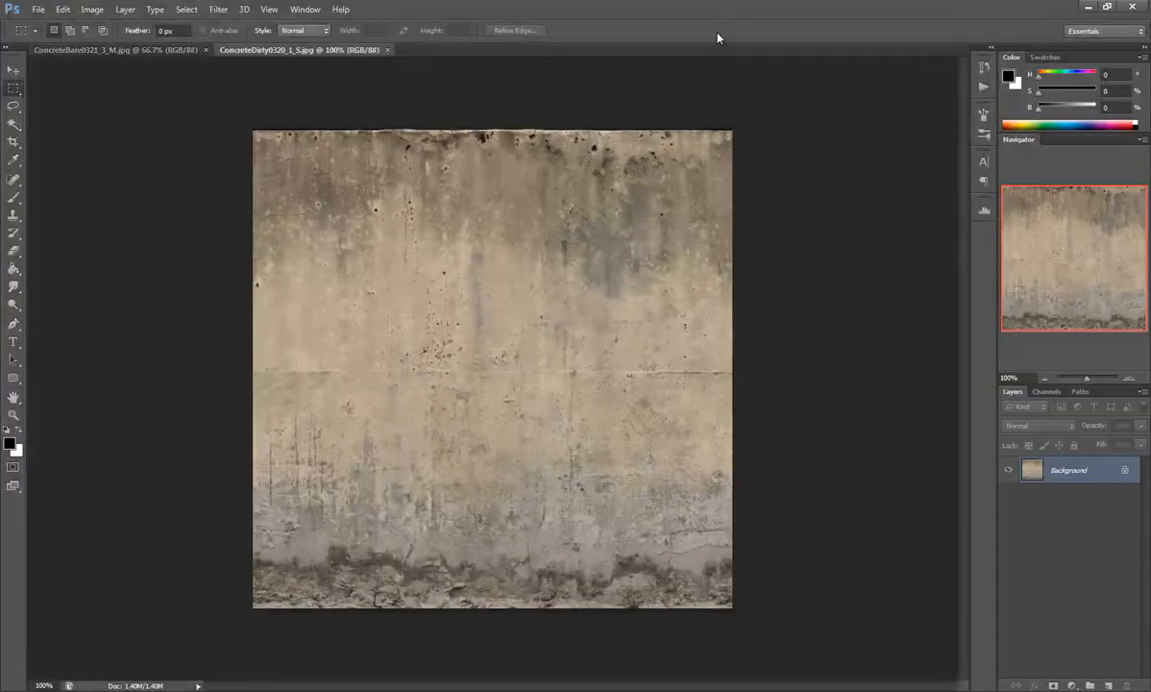
Step: Switch back to Firefox and close the ConcreteDirty0320 page to return to the Dirty concrete listing
{"action": "left_click", "coordinate": [1088, 9]}
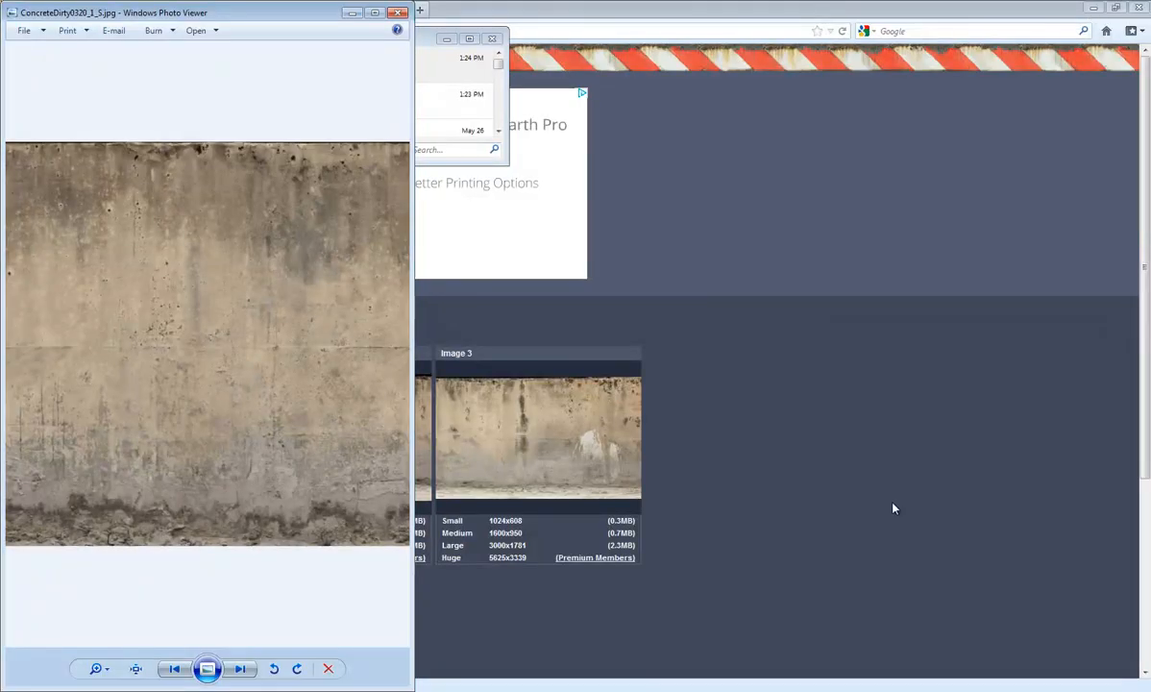
{"action": "left_click", "coordinate": [891, 507]}
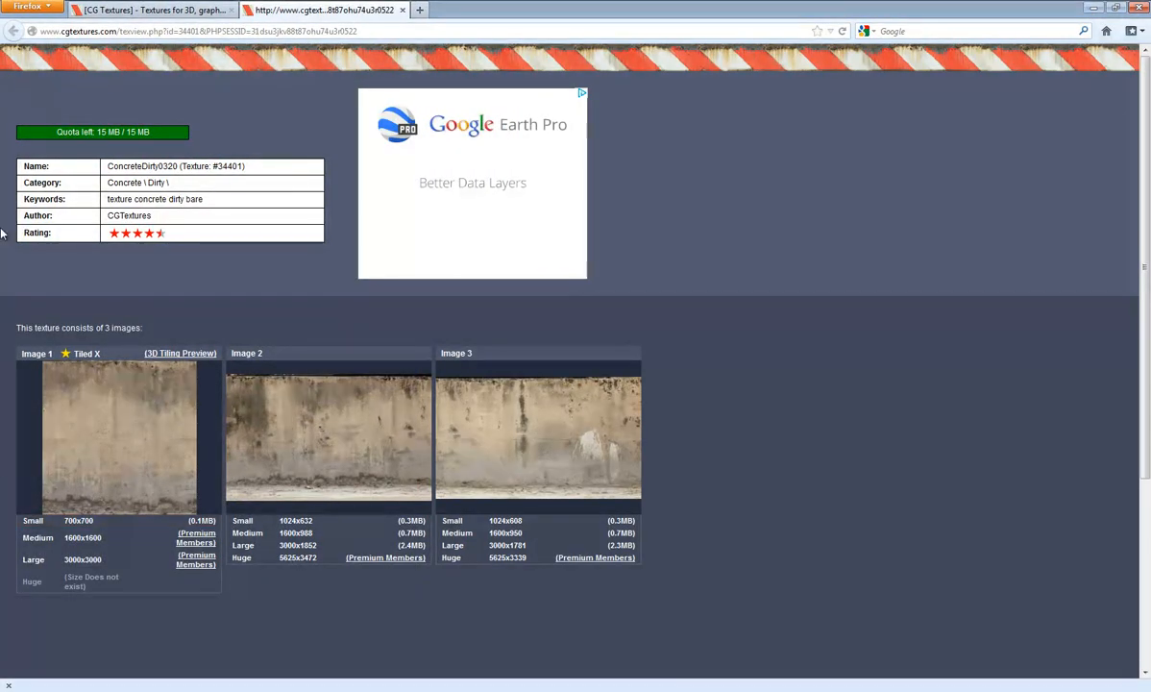
{"action": "left_click", "coordinate": [403, 10]}
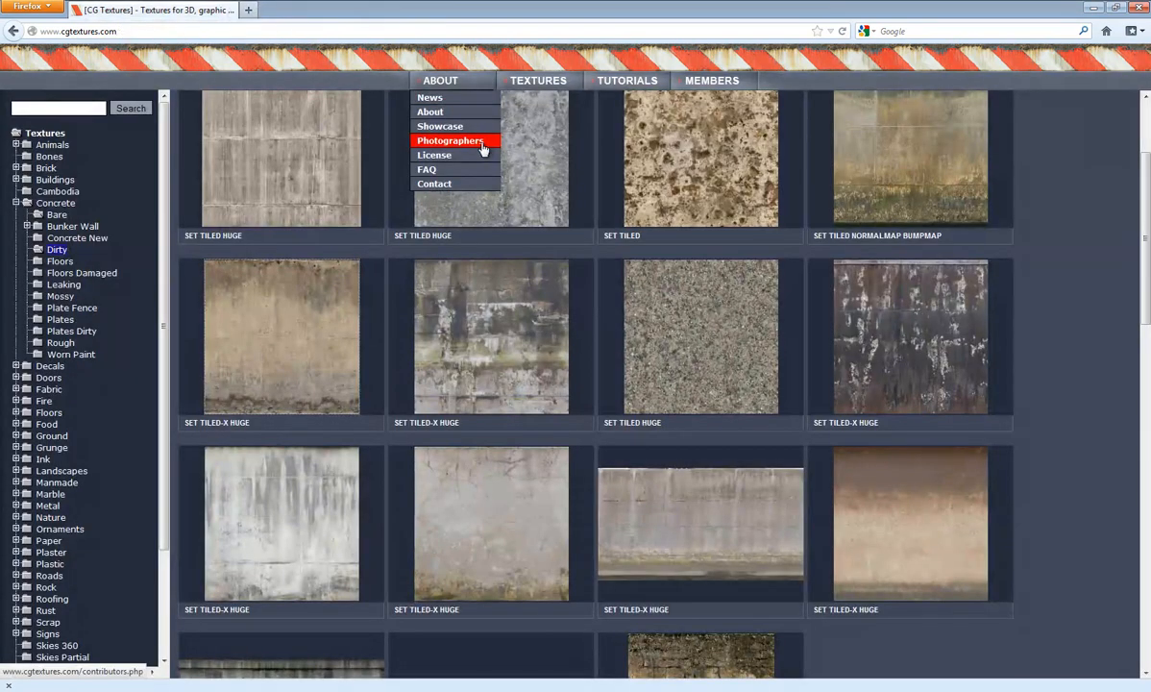
{"action": "scroll", "coordinate": [347, 194], "scroll_direction": "up", "scroll_amount": 3}
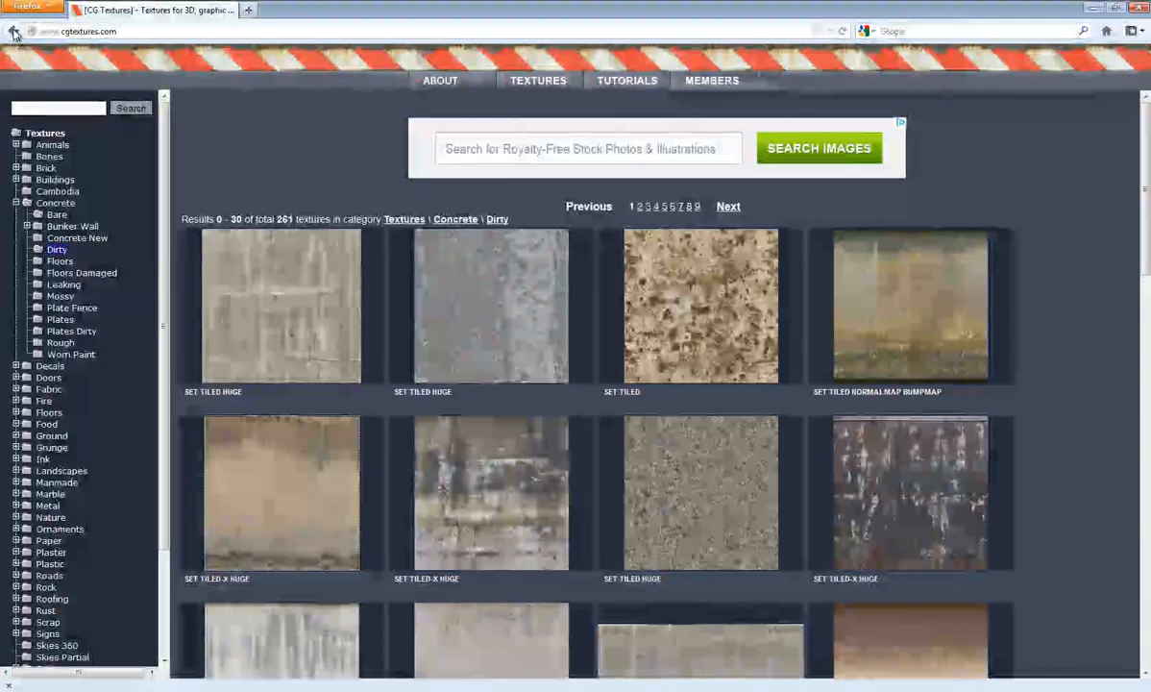
Step: Go back to the main texture category overview and open the Metal category
{"action": "left_click", "coordinate": [13, 31]}
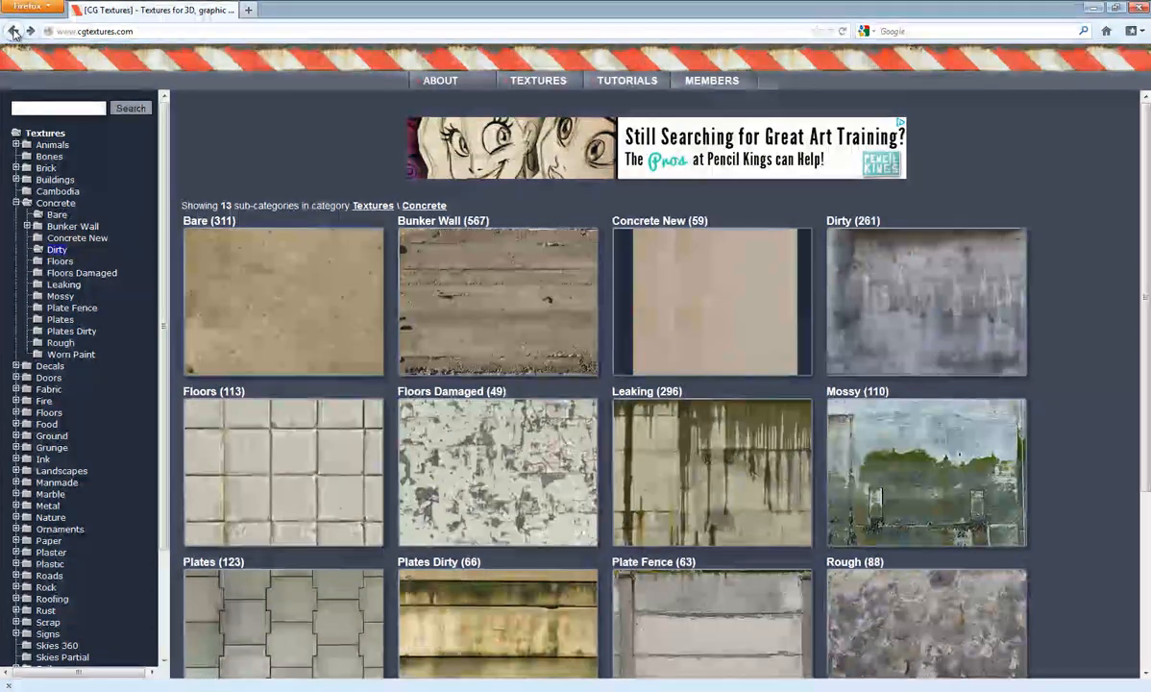
{"action": "scroll", "coordinate": [350, 157], "scroll_direction": "down", "scroll_amount": 3}
{"action": "scroll", "coordinate": [350, 160], "scroll_direction": "up", "scroll_amount": 3}
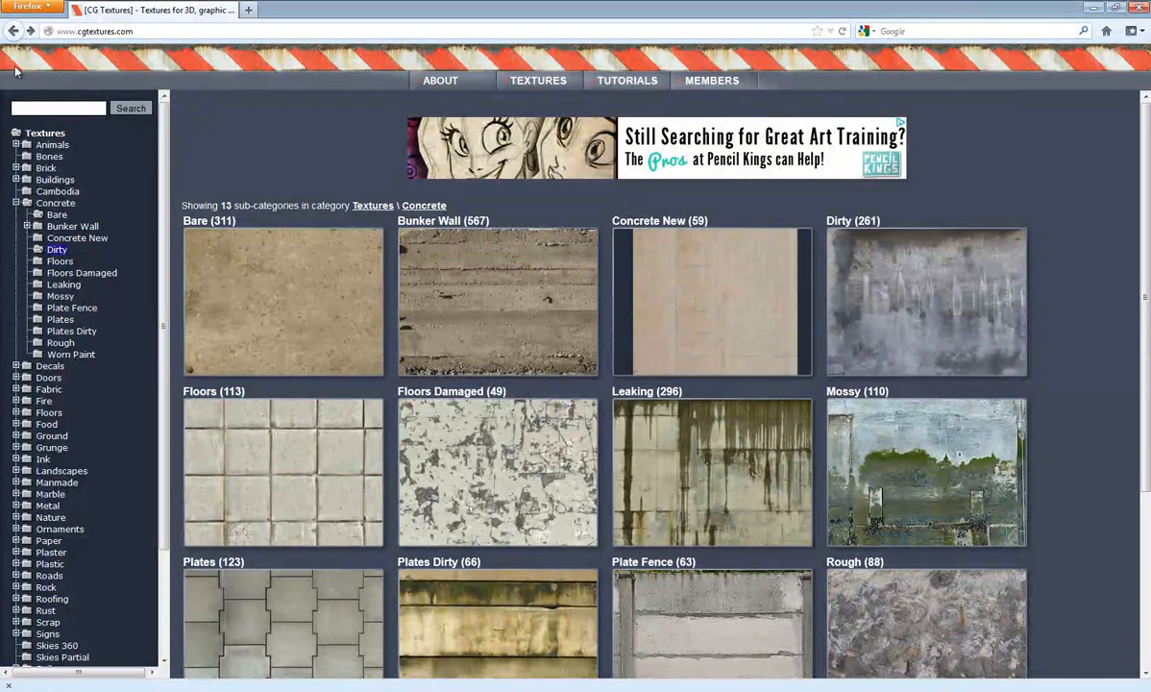
{"action": "left_click", "coordinate": [12, 32]}
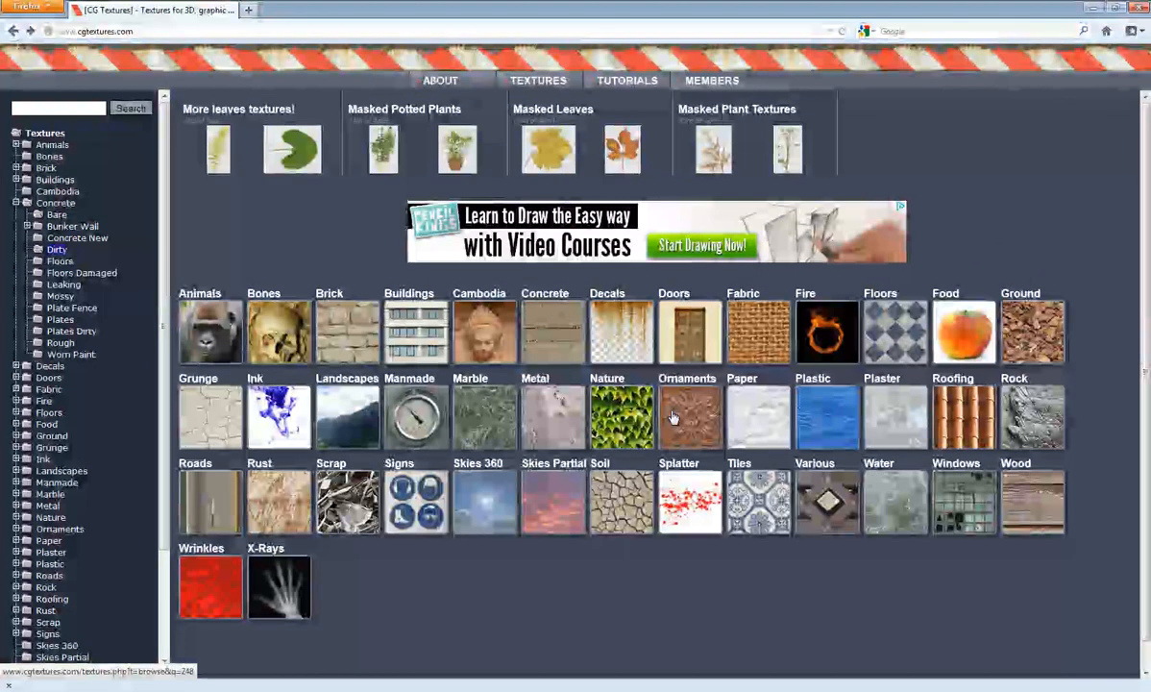
{"action": "left_click", "coordinate": [545, 384]}
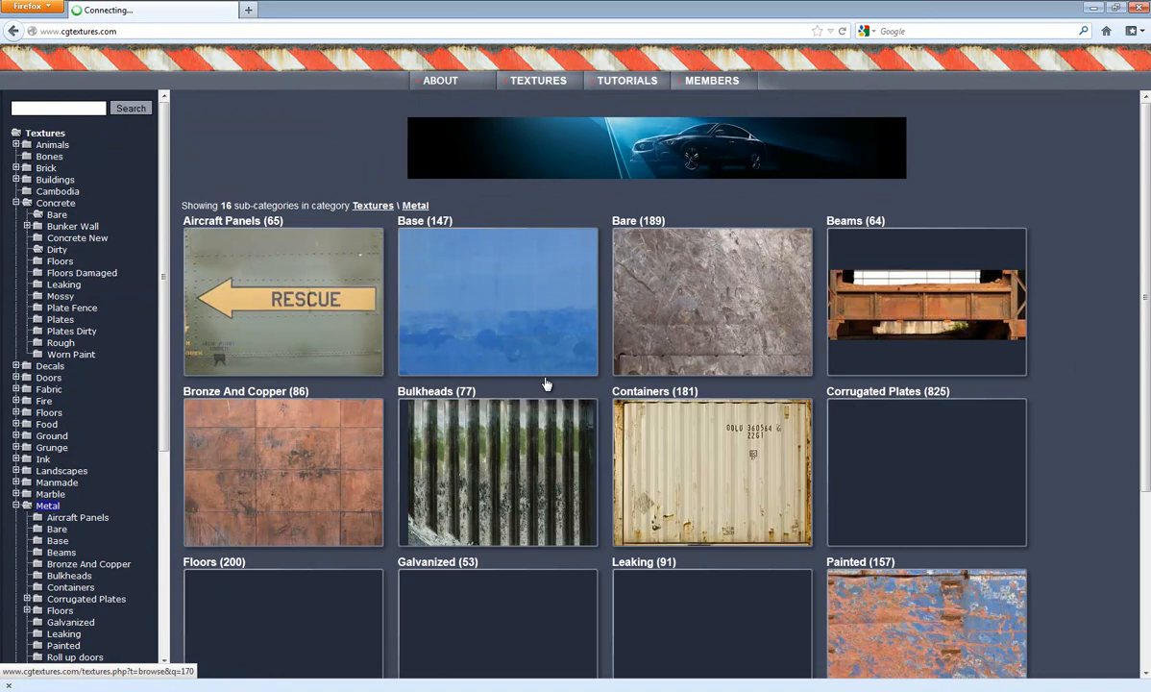
Step: Look through the Metal subcategories and open the Bare metal textures
{"action": "scroll", "coordinate": [546, 385], "scroll_direction": "down", "scroll_amount": 3}
{"action": "scroll", "coordinate": [545, 384], "scroll_direction": "up", "scroll_amount": 3}
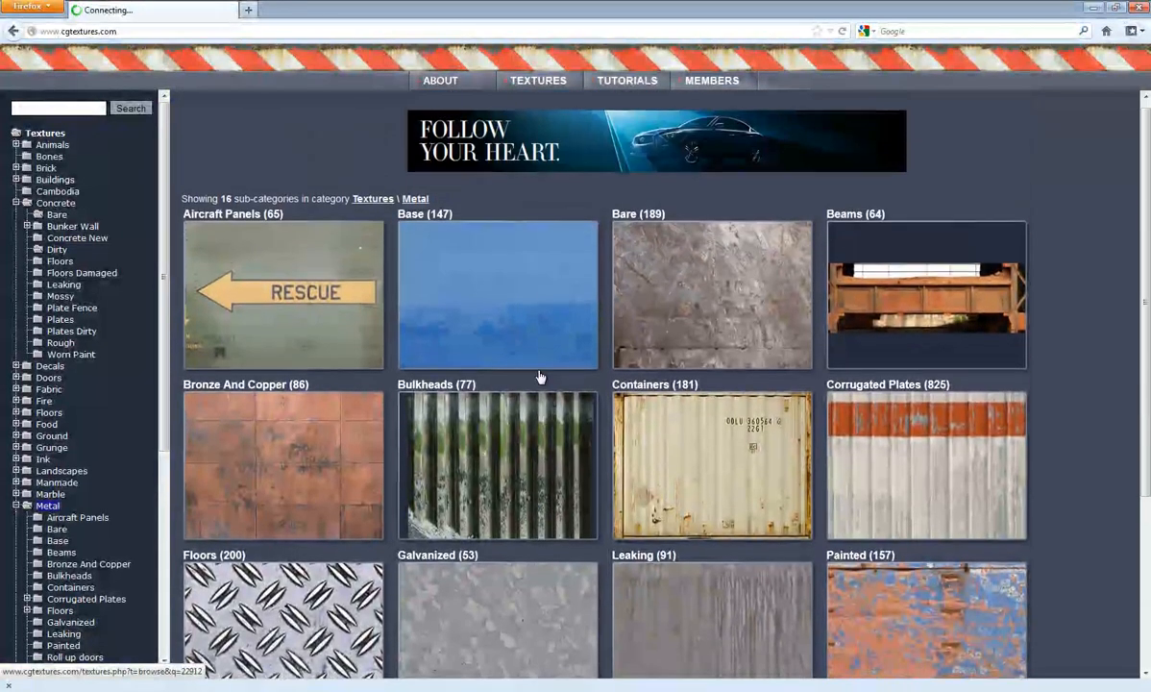
{"action": "left_click", "coordinate": [690, 305]}
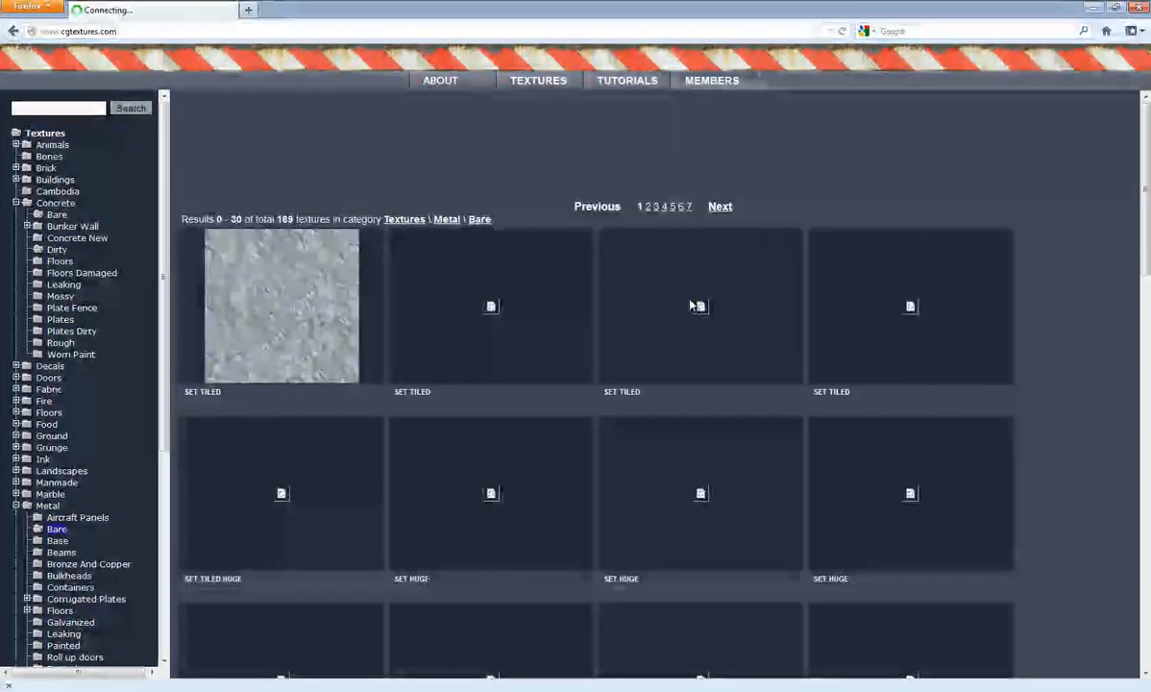
Step: Browse the first page of Bare metal textures and open the MetalBare0155 texture page
{"action": "scroll", "coordinate": [691, 298], "scroll_direction": "down", "scroll_amount": 3}
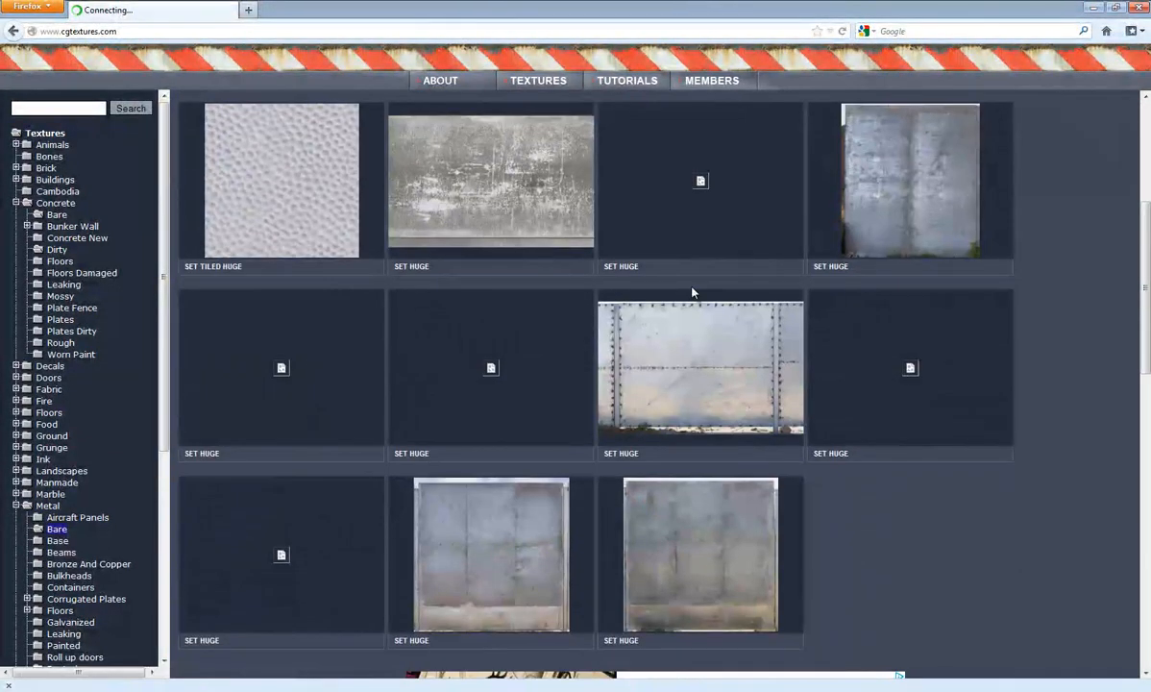
{"action": "scroll", "coordinate": [694, 292], "scroll_direction": "down", "scroll_amount": 3}
{"action": "scroll", "coordinate": [694, 292], "scroll_direction": "down", "scroll_amount": 1}
{"action": "scroll", "coordinate": [693, 293], "scroll_direction": "down", "scroll_amount": 4}
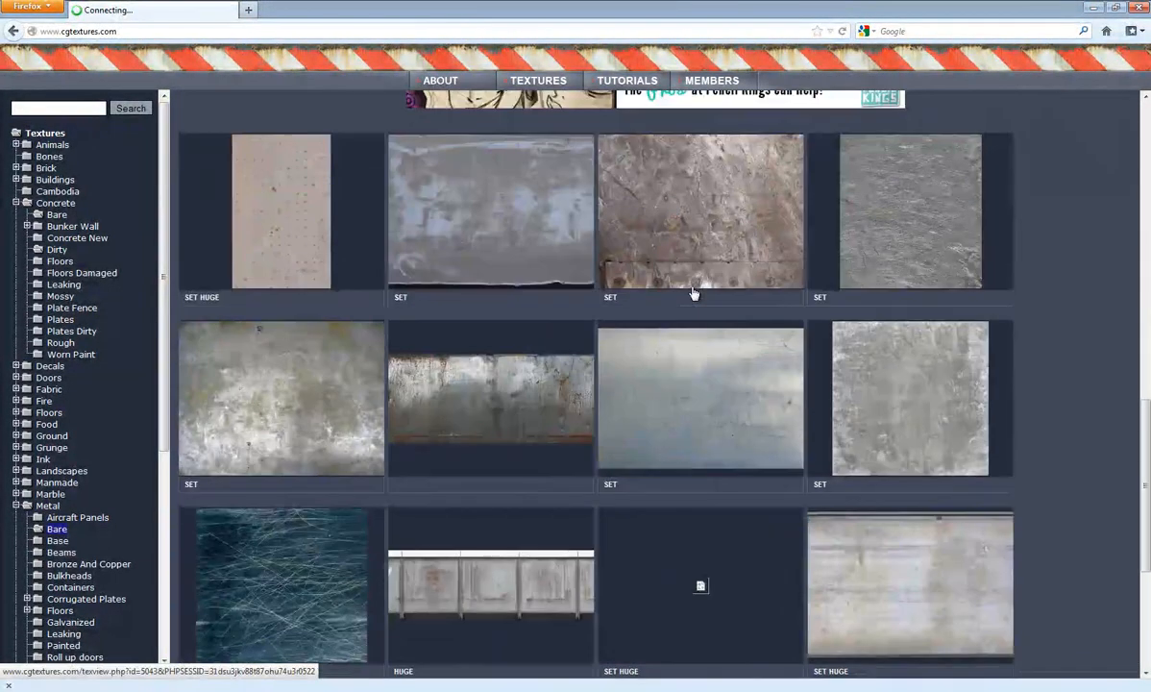
{"action": "scroll", "coordinate": [694, 293], "scroll_direction": "down", "scroll_amount": 5}
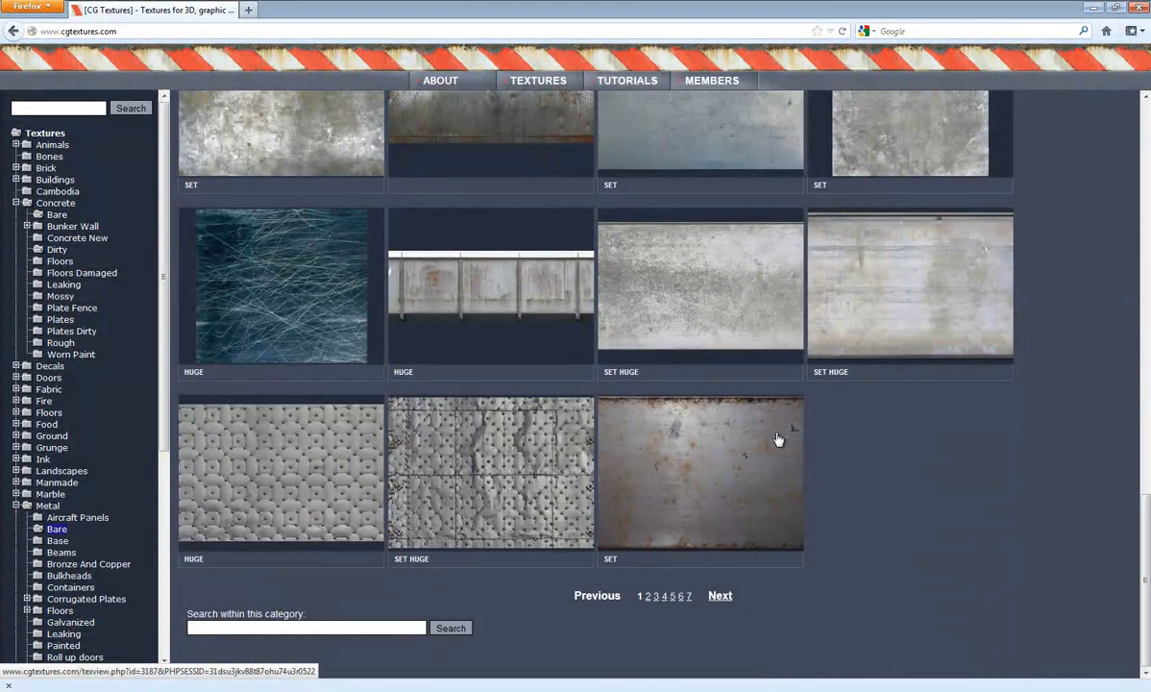
{"action": "left_click", "coordinate": [897, 312]}
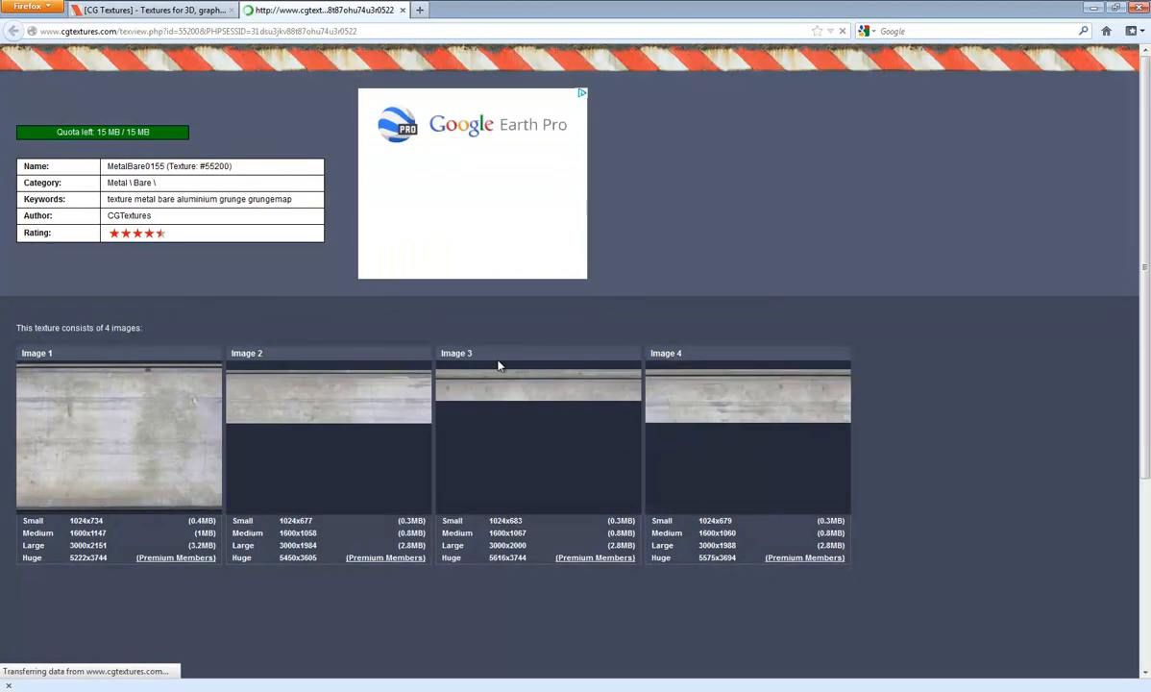
Step: Save the medium 1600x1067 version of Image 3 of MetalBare0155 and bring up the download list
{"action": "mouse_move", "coordinate": [459, 421]}
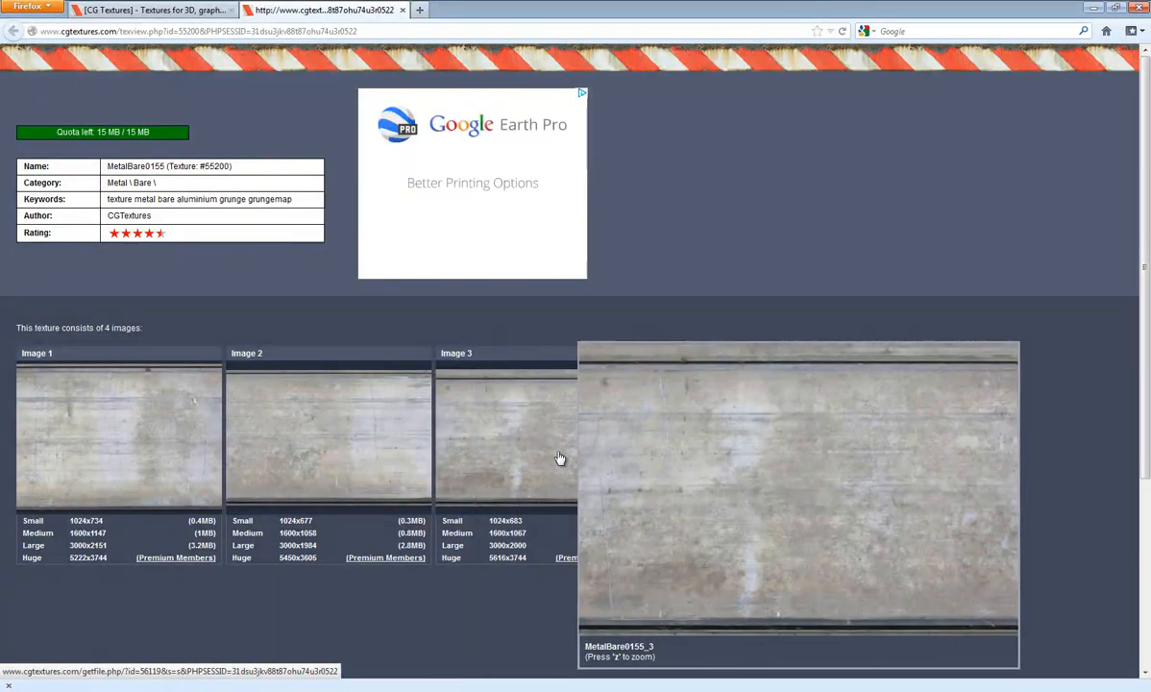
{"action": "left_click", "coordinate": [507, 535]}
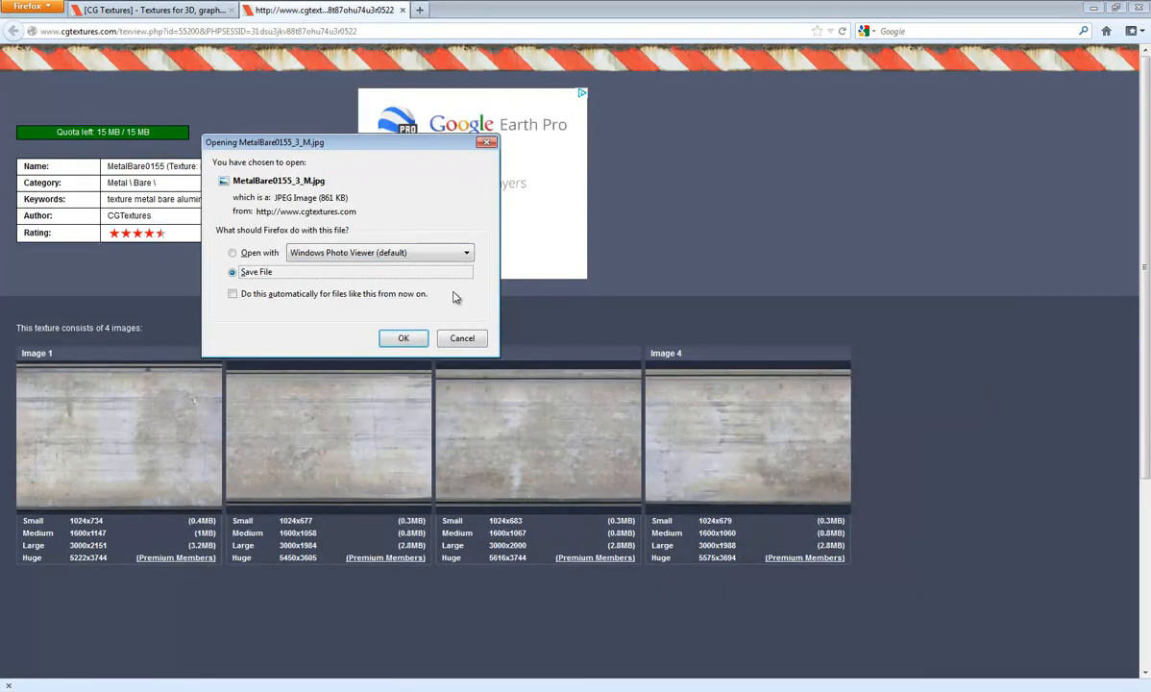
{"action": "left_click", "coordinate": [404, 338]}
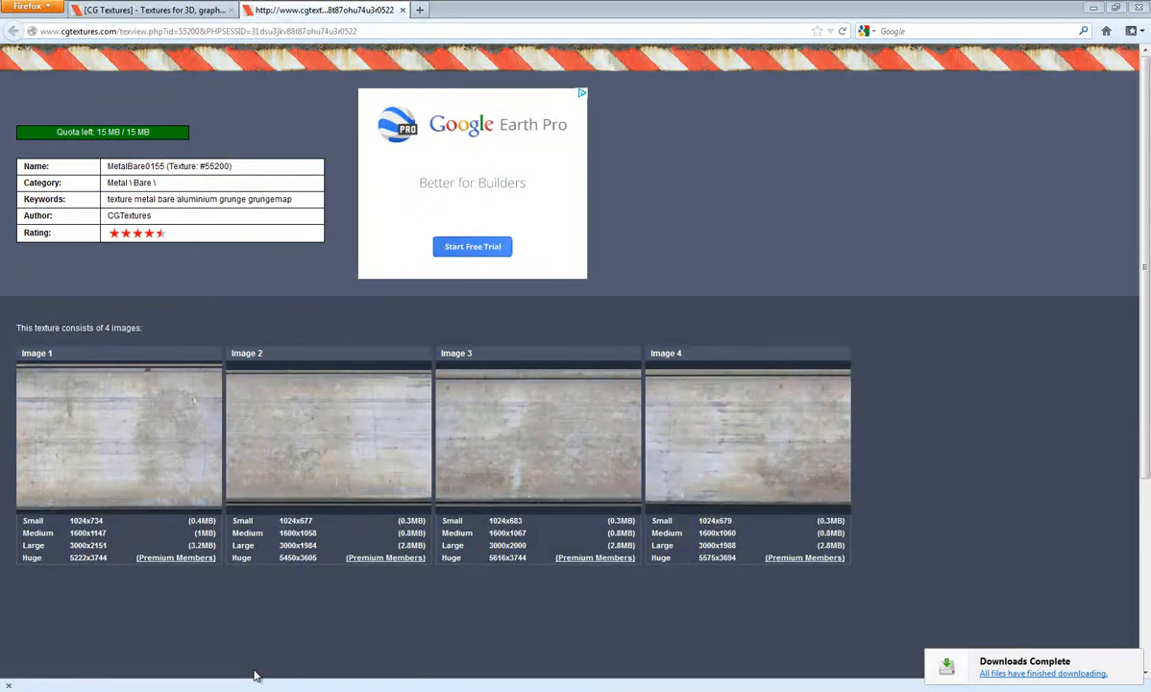
{"action": "key", "text": "ctrl+j"}
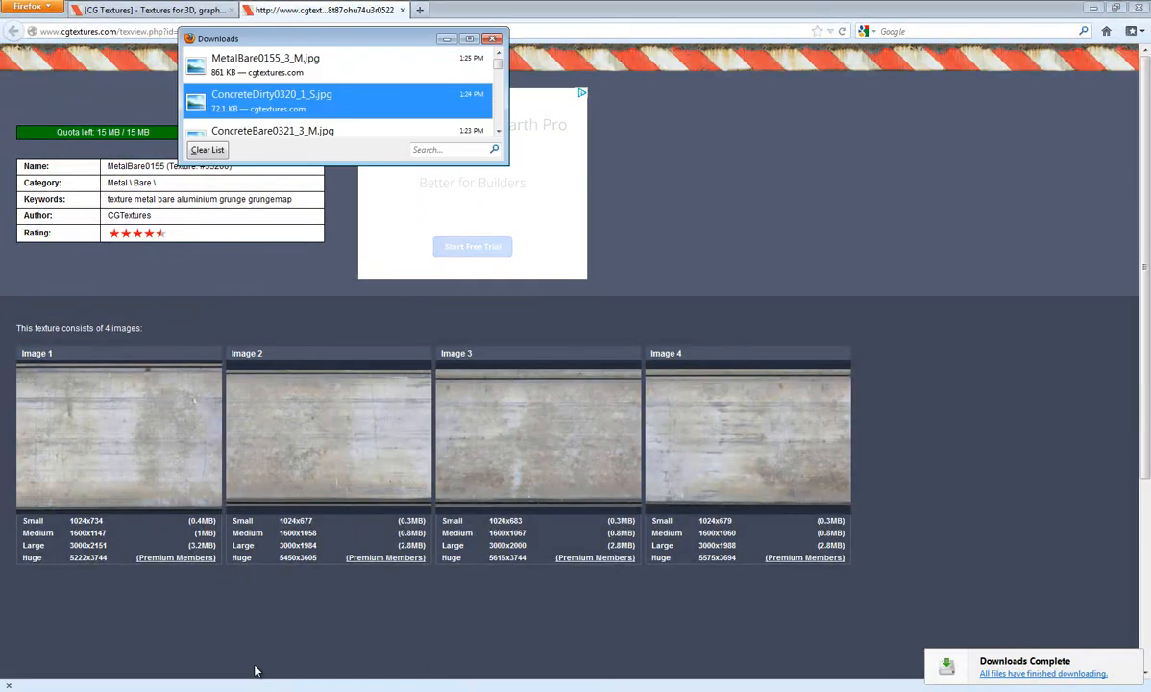
{"action": "right_click", "coordinate": [293, 106]}
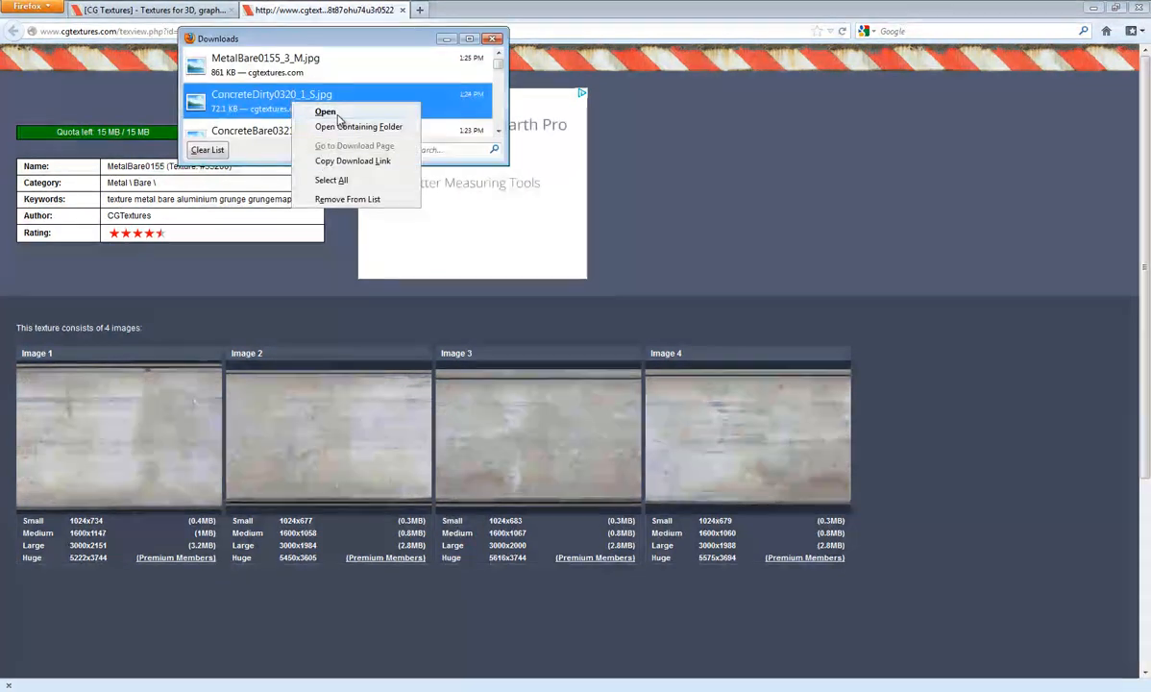
{"action": "left_click", "coordinate": [338, 118]}
{"action": "right_click", "coordinate": [305, 199]}
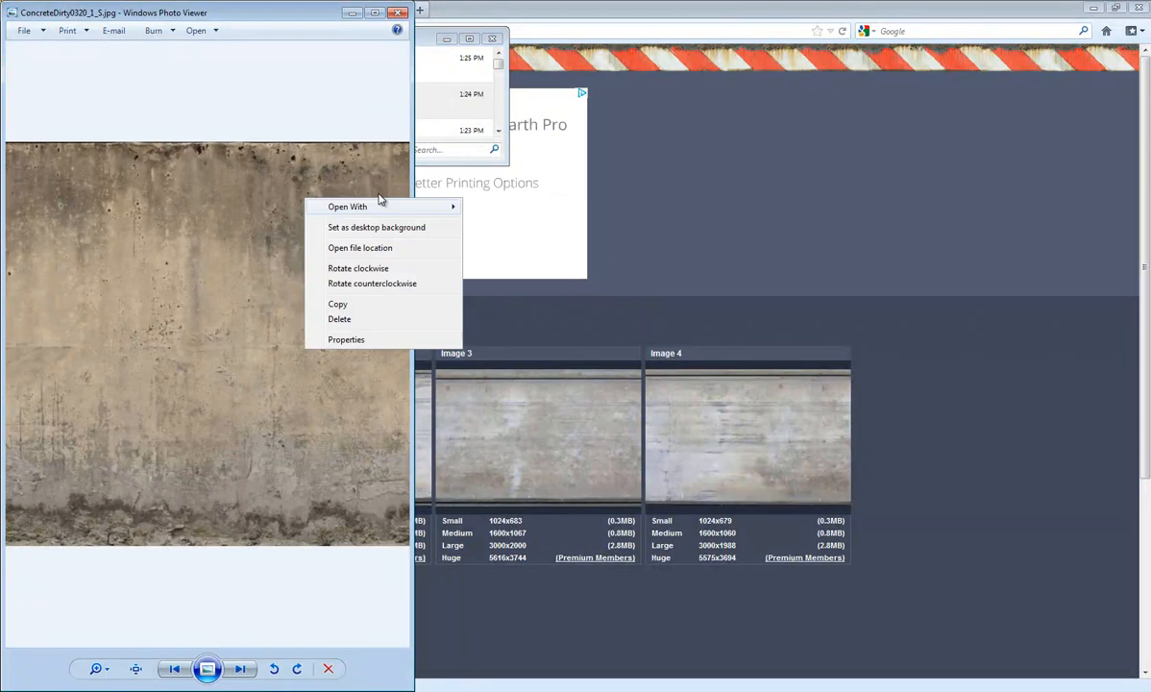
{"action": "left_click", "coordinate": [396, 13]}
Step: Open the downloaded MetalBare0155_3_M.jpg from the download list and load it into Adobe Photoshop CS6
{"action": "left_click", "coordinate": [328, 84]}
{"action": "right_click", "coordinate": [309, 77]}
{"action": "left_click", "coordinate": [344, 84]}
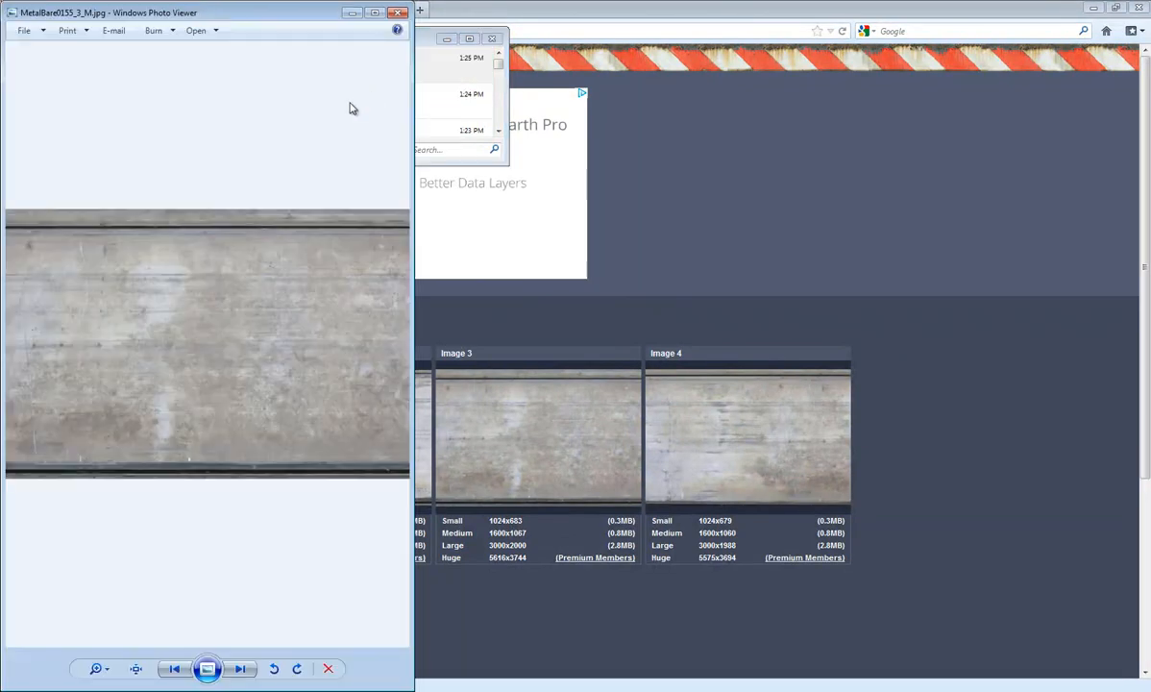
{"action": "right_click", "coordinate": [321, 286]}
{"action": "mouse_move", "coordinate": [403, 288]}
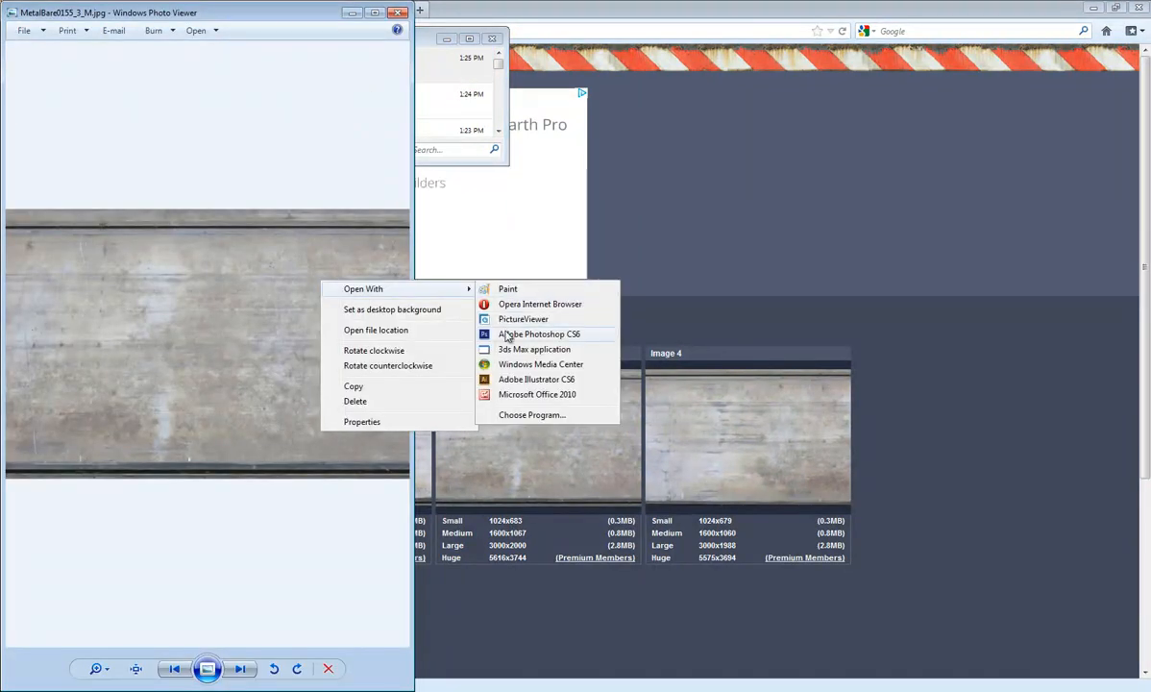
{"action": "left_click", "coordinate": [538, 334]}
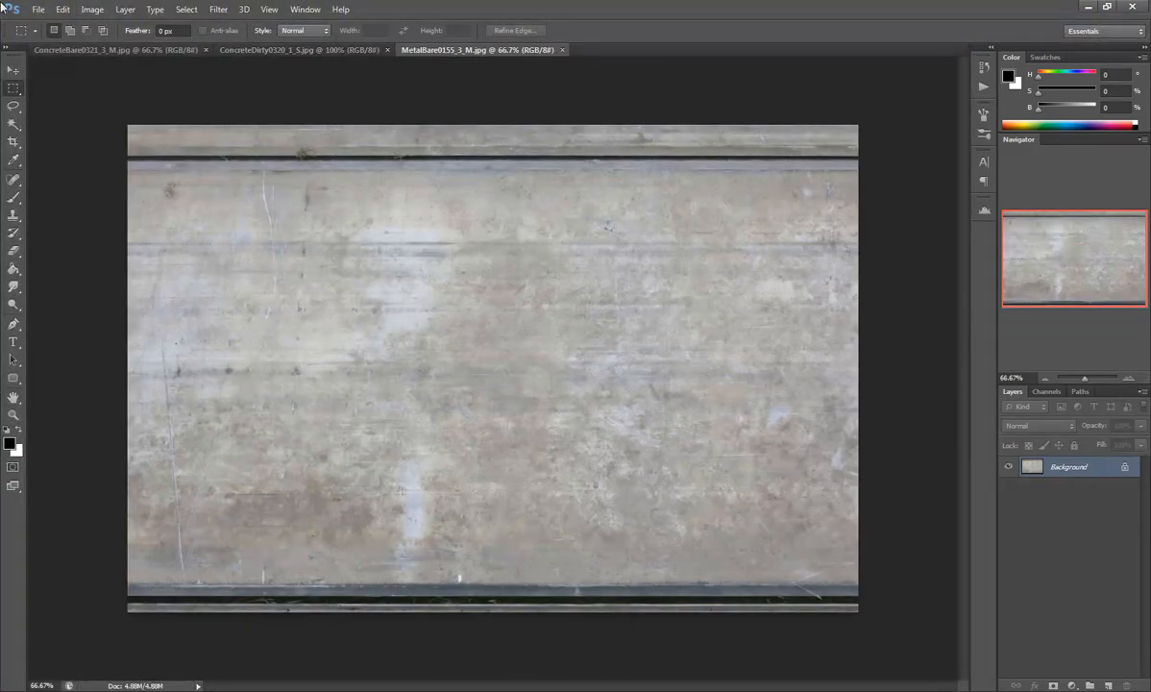
{"action": "left_click", "coordinate": [37, 10]}
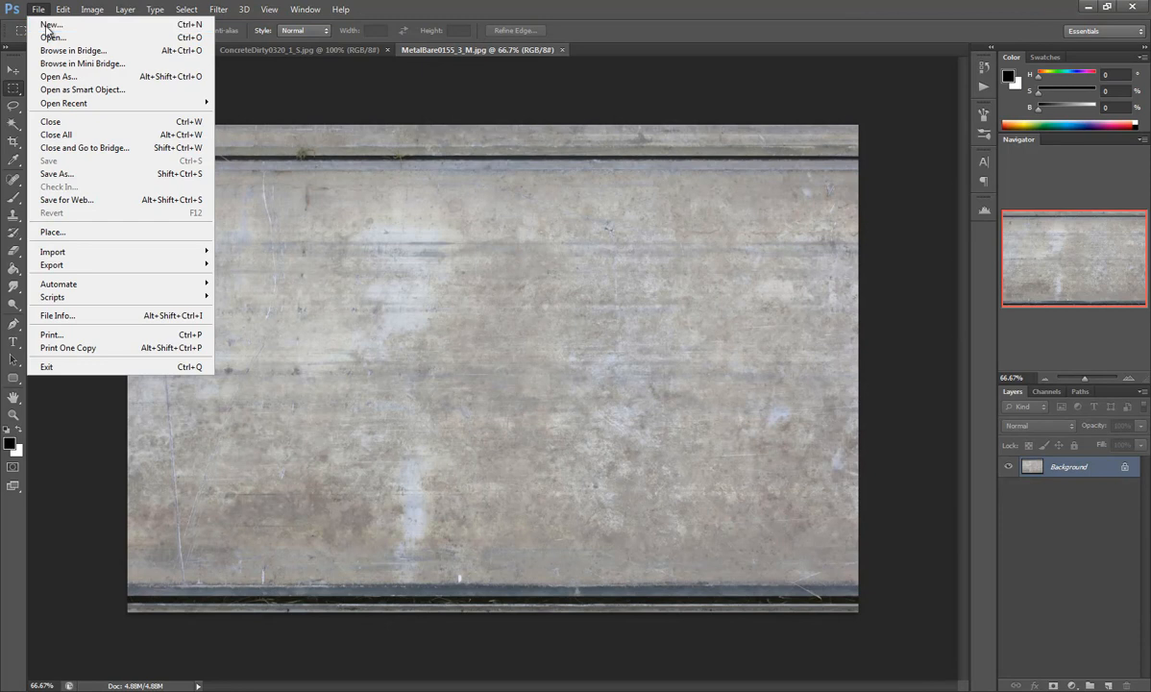
{"action": "left_click", "coordinate": [48, 24]}
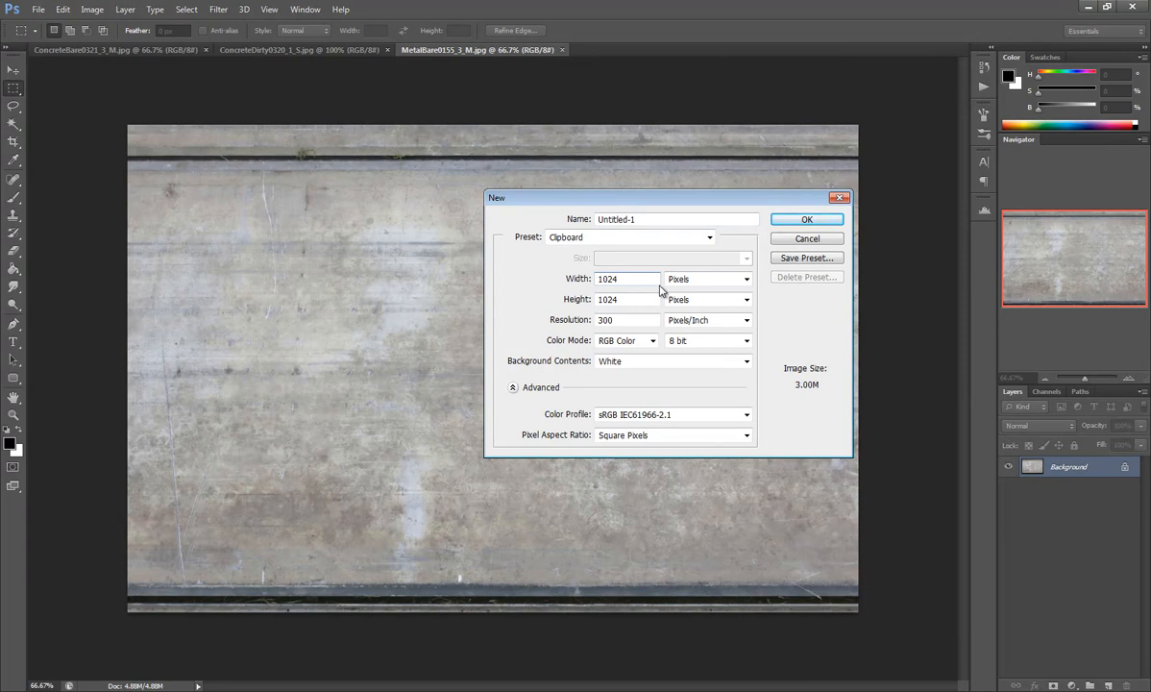
{"action": "left_click", "coordinate": [807, 219]}
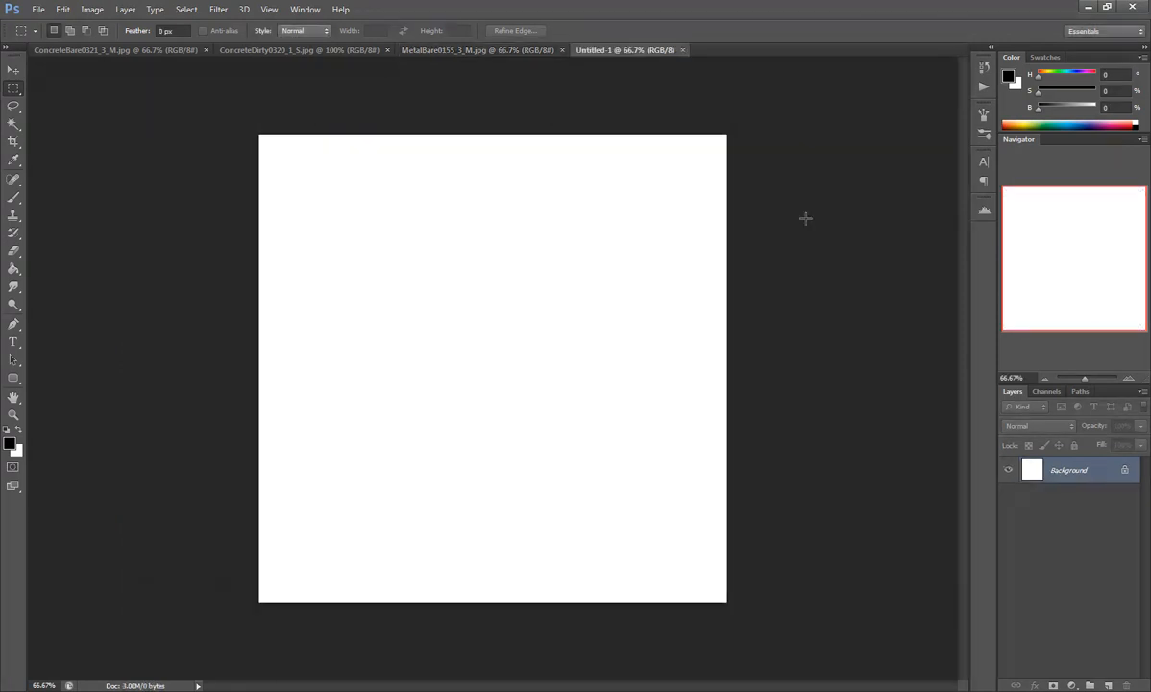
{"action": "left_click", "coordinate": [133, 50]}
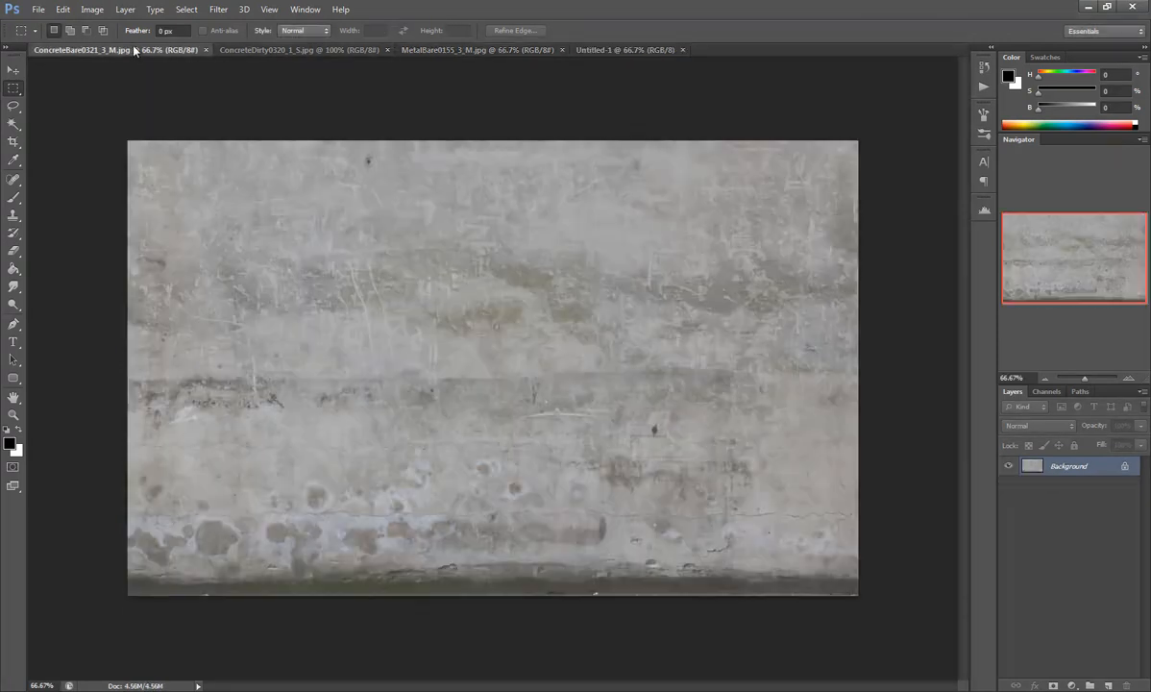
{"action": "left_click", "coordinate": [684, 50]}
Step: Create a new blank document 2048 pixels wide and 2048 pixels high
{"action": "left_click", "coordinate": [39, 10]}
{"action": "left_click", "coordinate": [43, 19]}
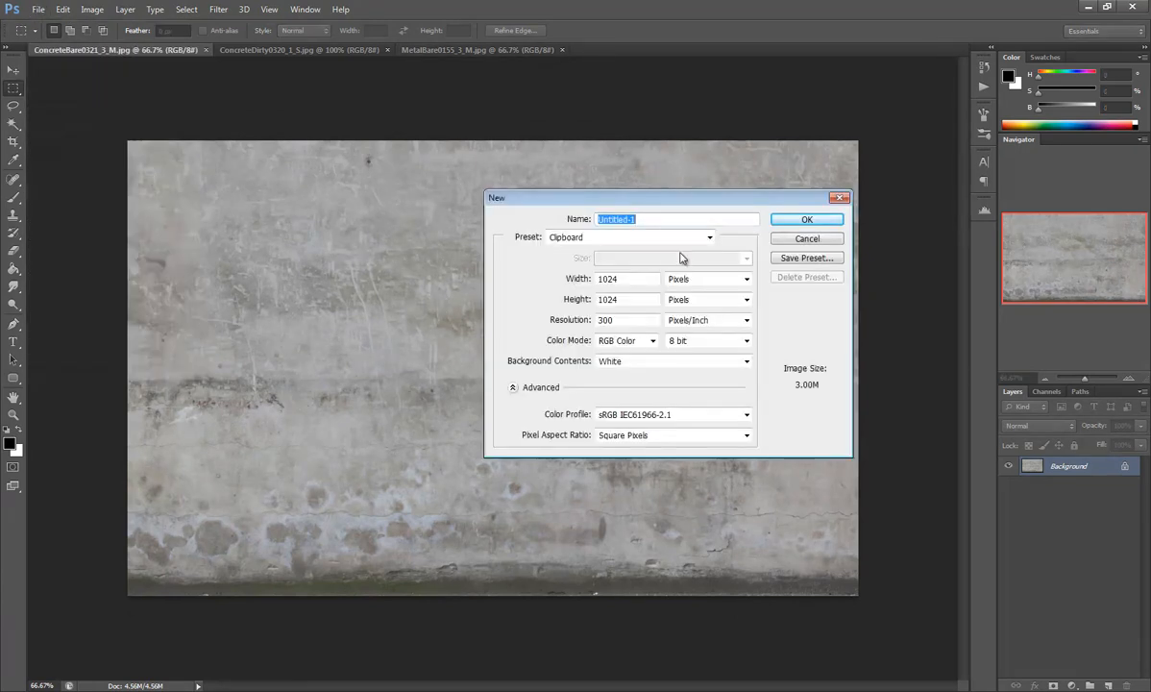
{"action": "key", "text": "Tab"}
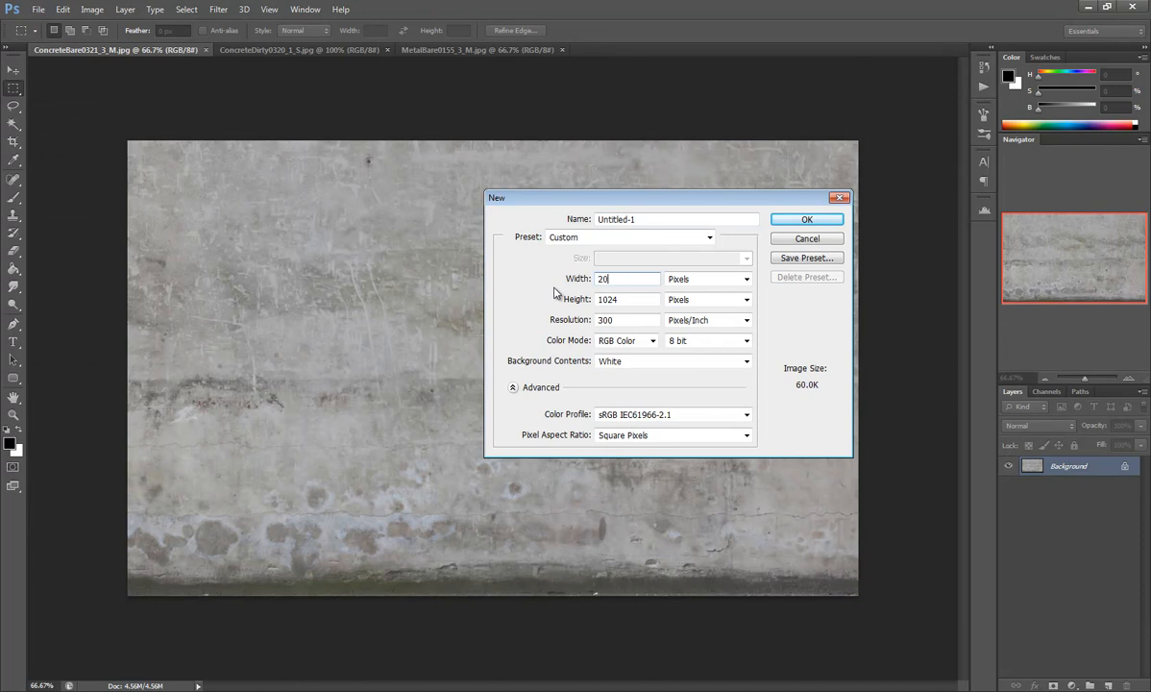
{"action": "key", "text": "Tab"}
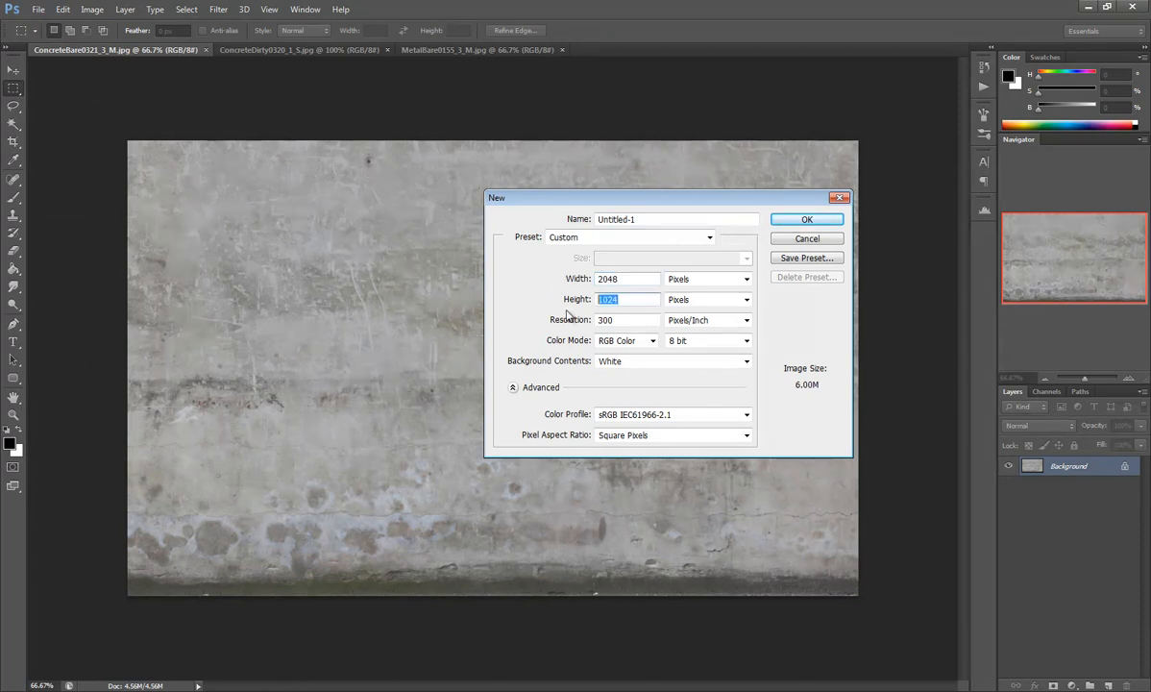
{"action": "type", "text": "2048"}
{"action": "left_click", "coordinate": [807, 221]}
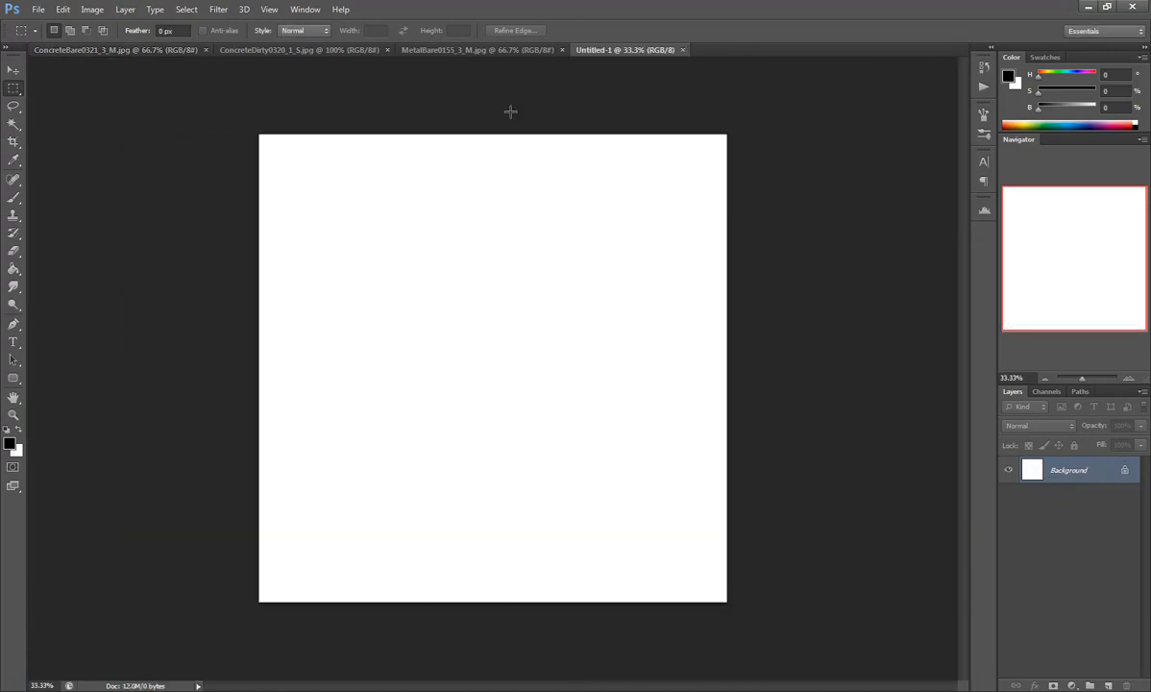
Step: Copy the entire ConcreteBare0321_3_M.jpg image and paste it into the blank Untitled-1 document
{"action": "left_click", "coordinate": [64, 50]}
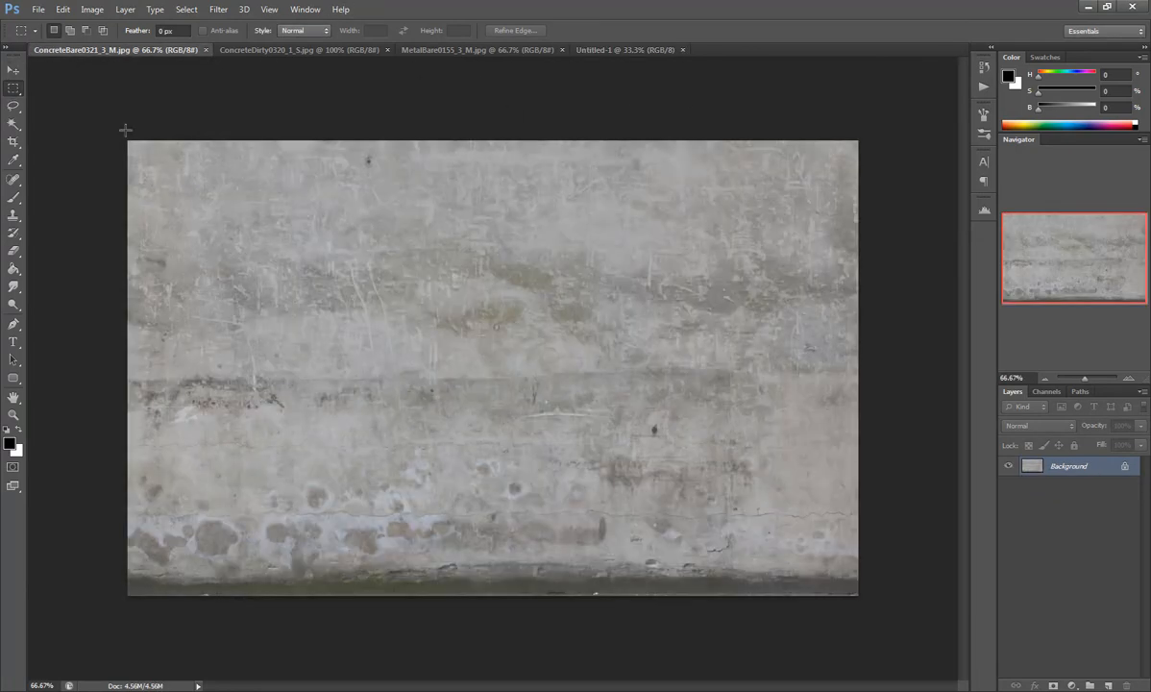
{"action": "key", "text": "ctrl+a"}
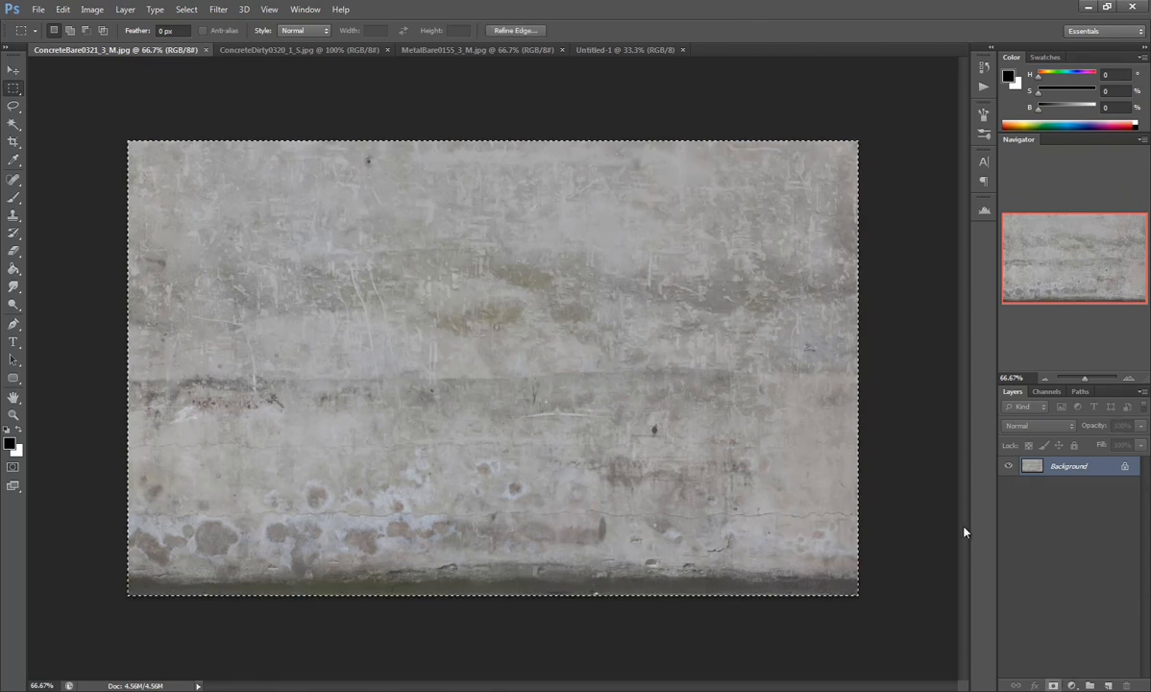
{"action": "left_click", "coordinate": [607, 51]}
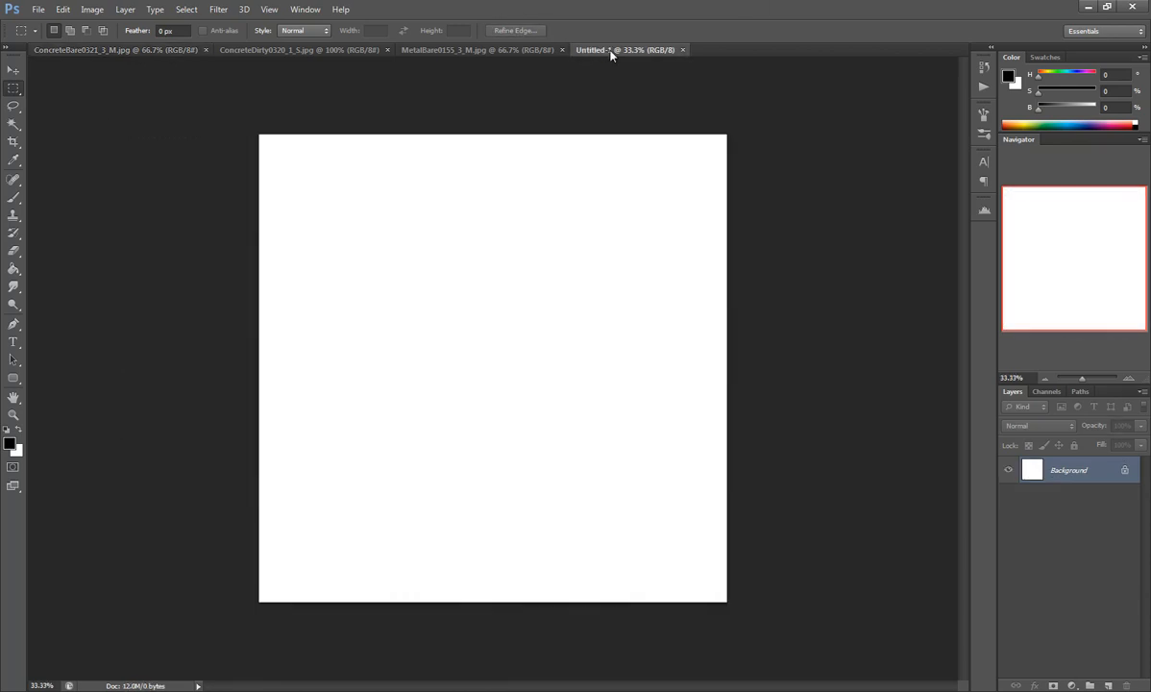
{"action": "key", "text": "ctrl+v"}
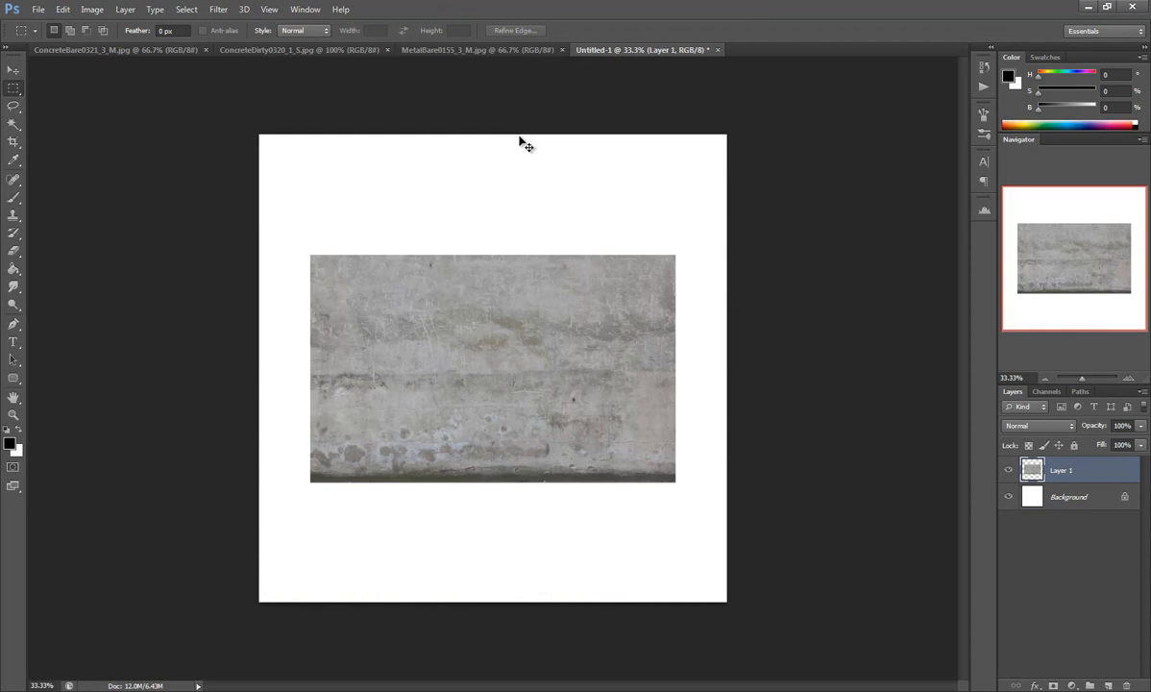
Step: Scale the pasted concrete layer proportionally to about 207% so it covers the full height and width of the canvas
{"action": "key", "text": "ctrl+t"}
{"action": "left_click_drag", "start_coordinate": [680, 485], "coordinate": [874, 608]}
{"action": "left_click_drag", "start_coordinate": [321, 257], "coordinate": [115, 137]}
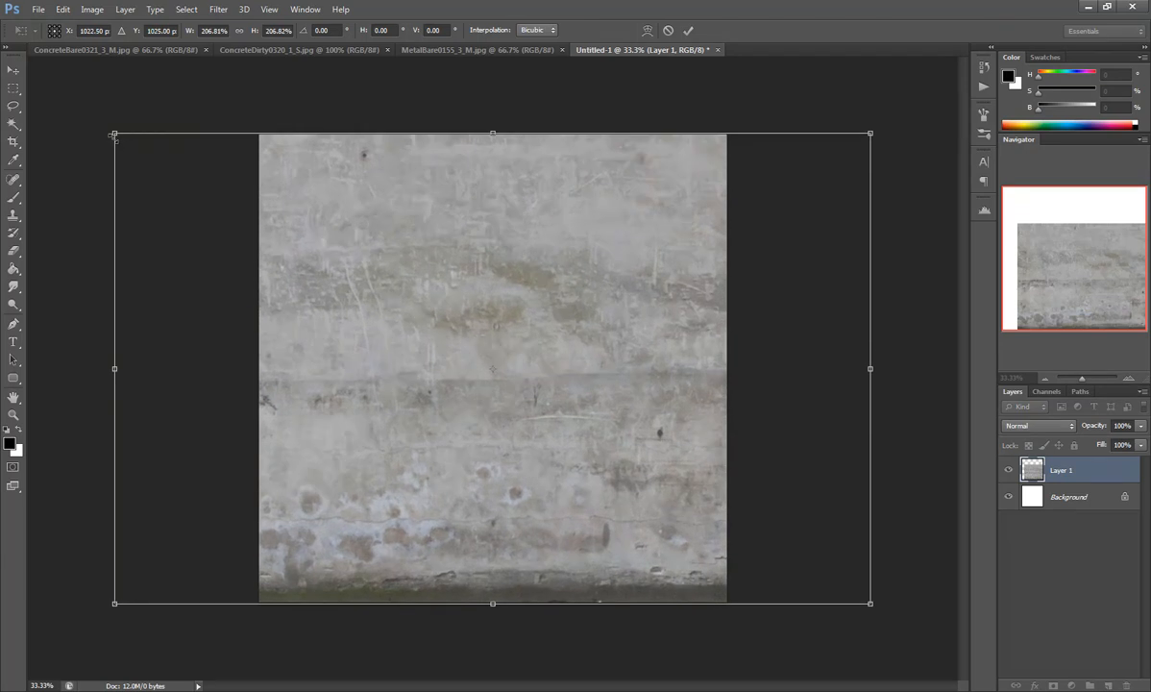
{"action": "key", "text": "Return"}
{"action": "key", "text": "m"}
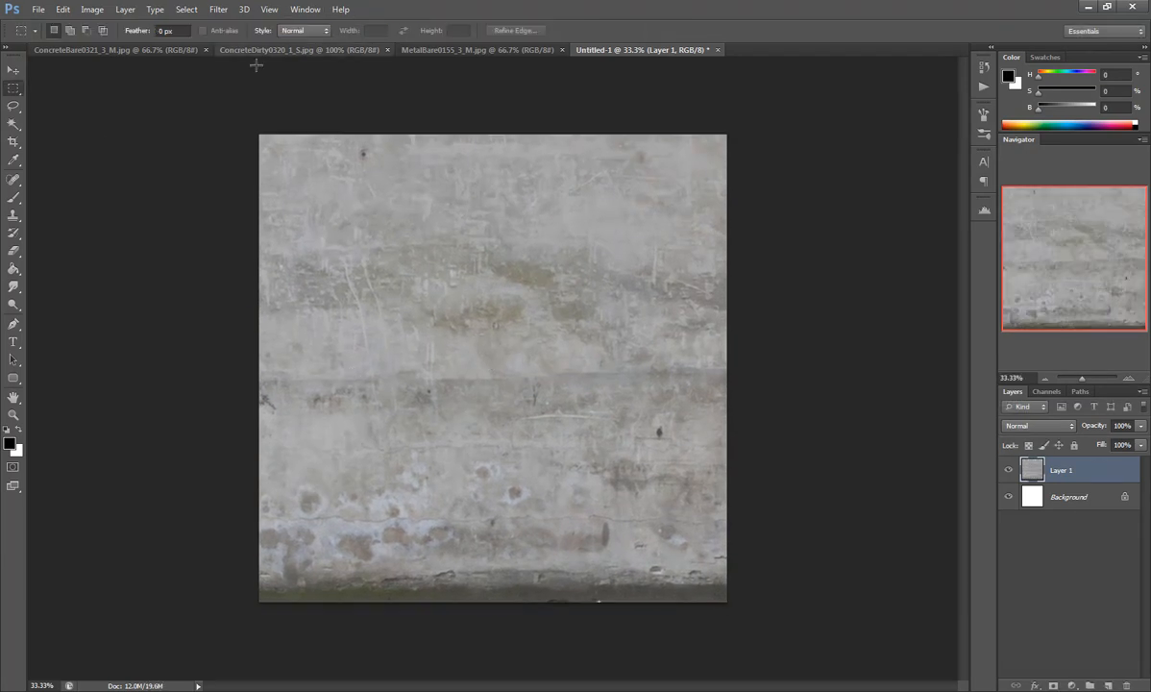
Step: Copy the entire ConcreteDirty0320_1_S.jpg image and paste it as a layer into ConcreteBare0321_3_M.jpg, keeping its size at 100%
{"action": "left_click", "coordinate": [252, 49]}
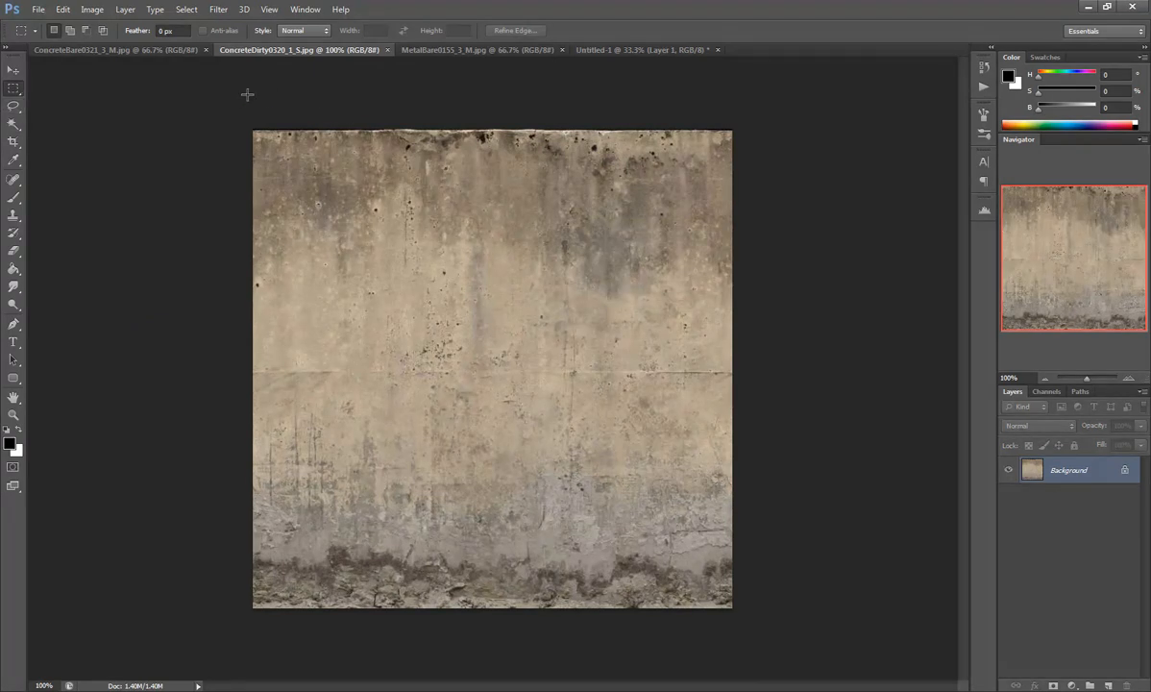
{"action": "left_click_drag", "start_coordinate": [825, 592], "coordinate": [131, 66]}
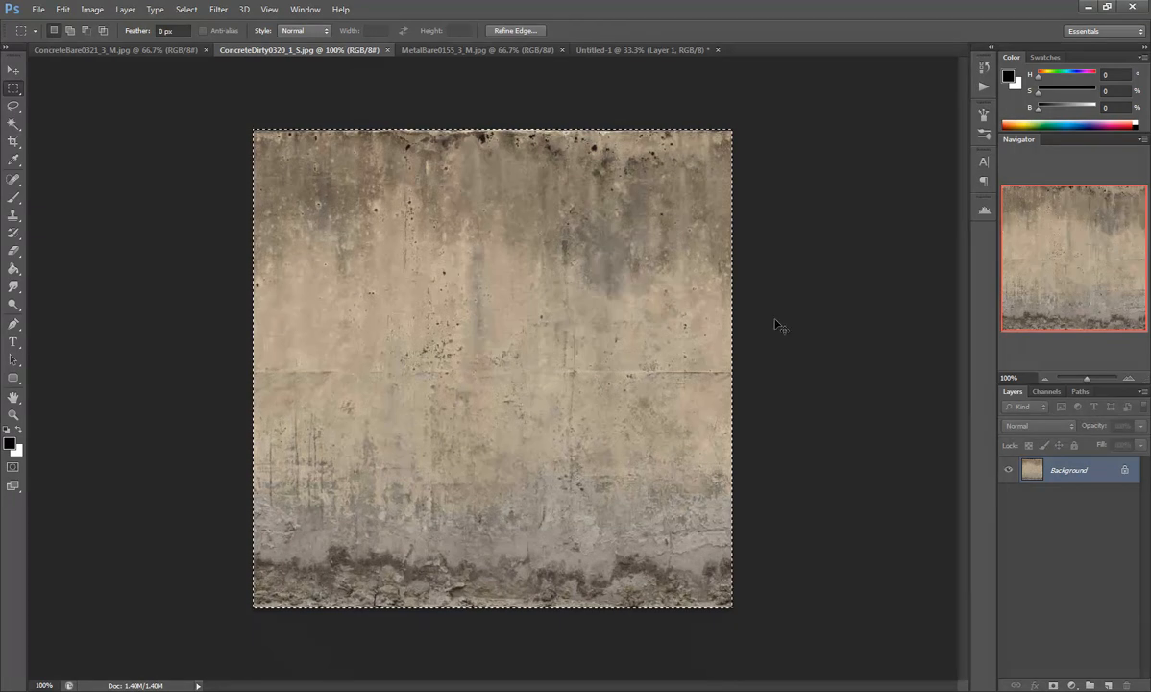
{"action": "left_click", "coordinate": [144, 49]}
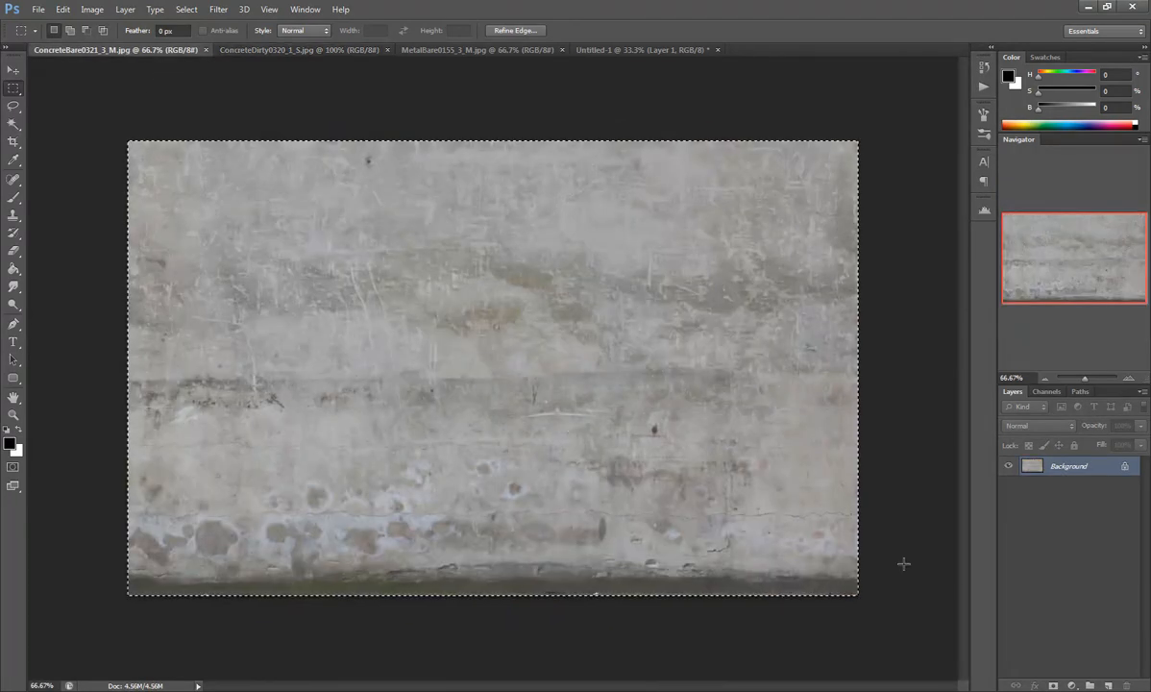
{"action": "key", "text": "ctrl+v"}
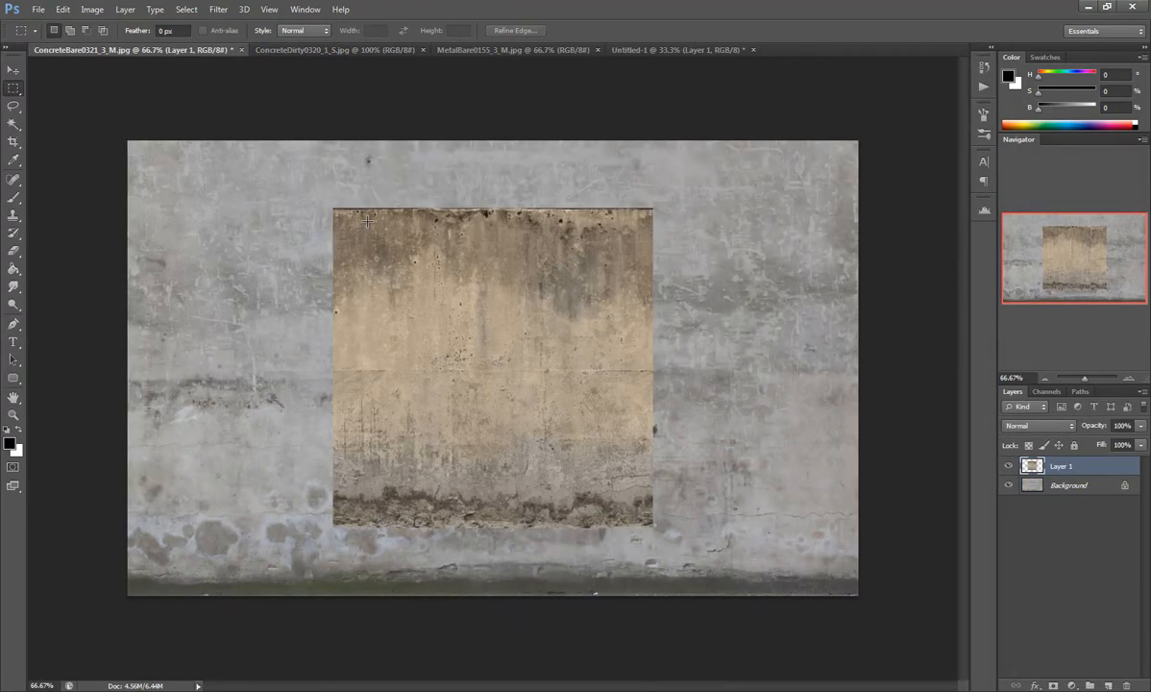
{"action": "key", "text": "ctrl+t"}
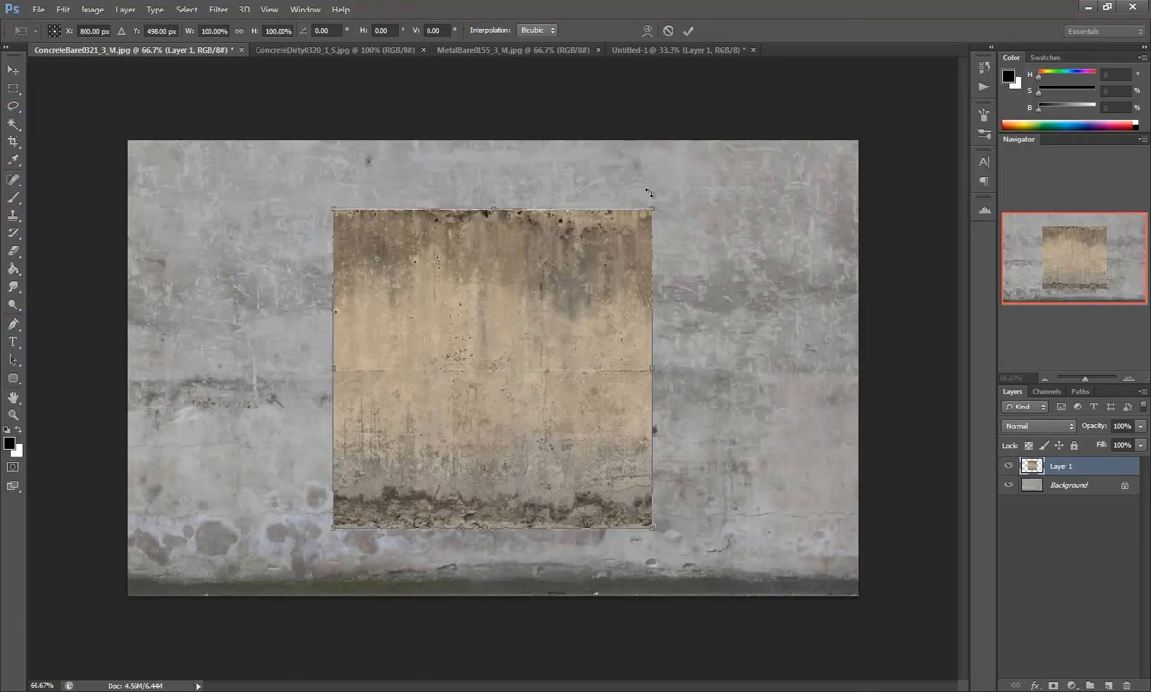
{"action": "key", "text": "Return"}
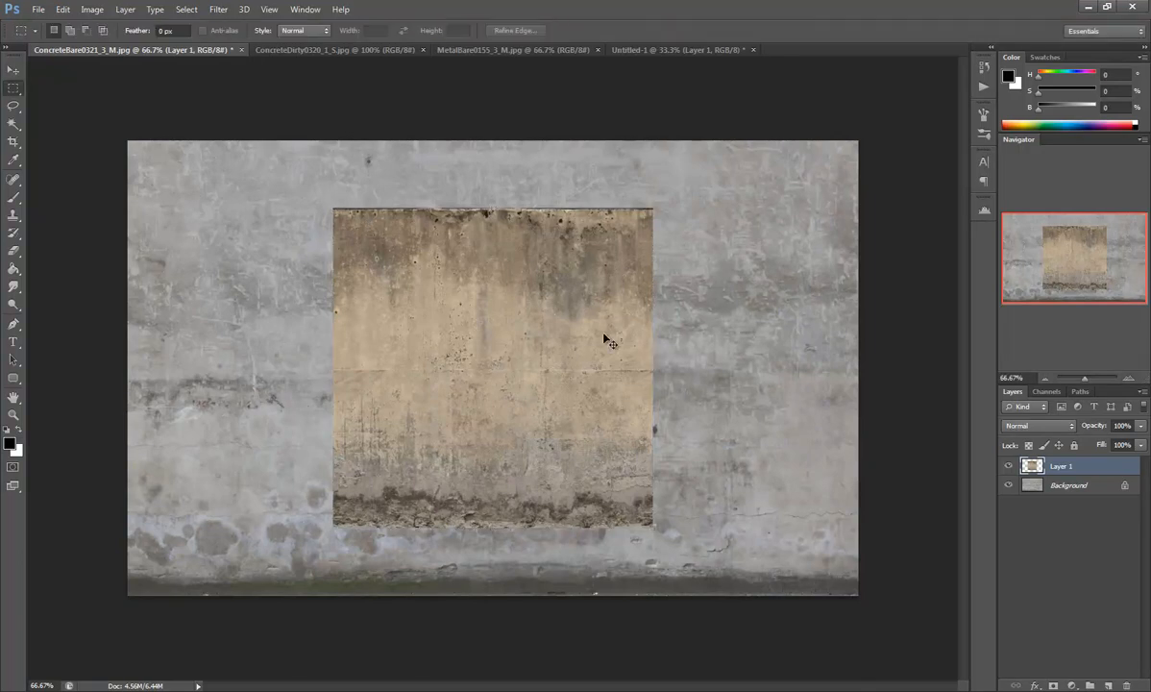
Step: Undo the paste in ConcreteBare0321_3_M.jpg and paste the dirty concrete into Untitled-1 as a new layer instead
{"action": "key", "text": "ctrl+z"}
{"action": "left_click", "coordinate": [656, 50]}
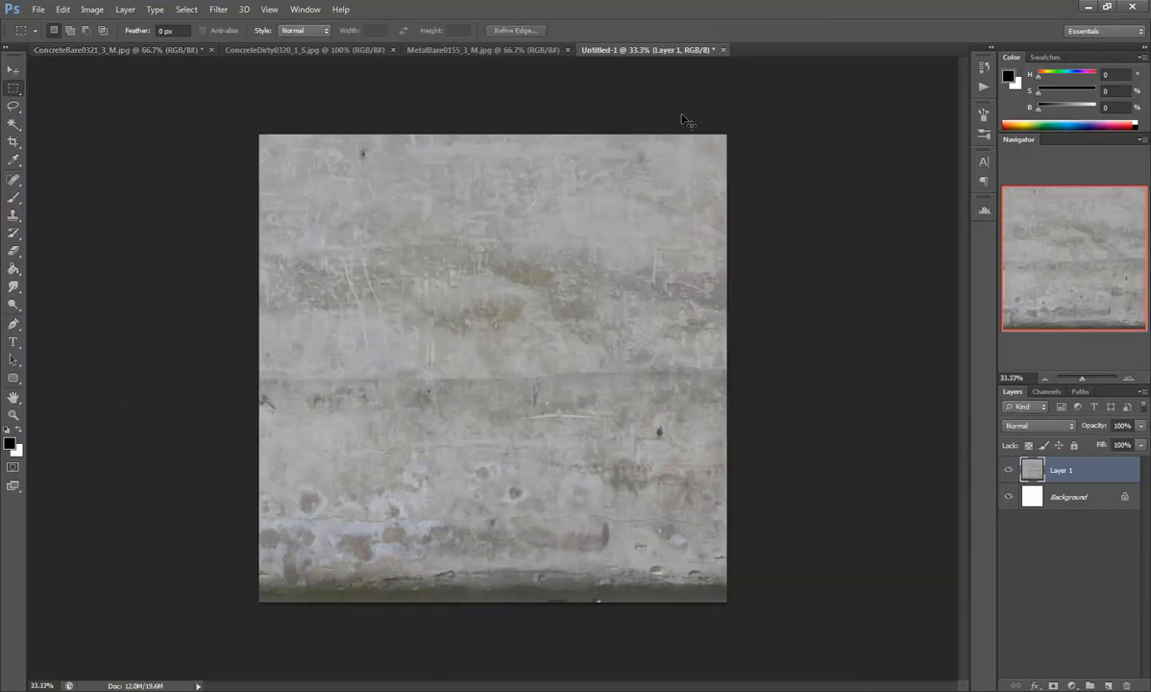
{"action": "key", "text": "ctrl+v"}
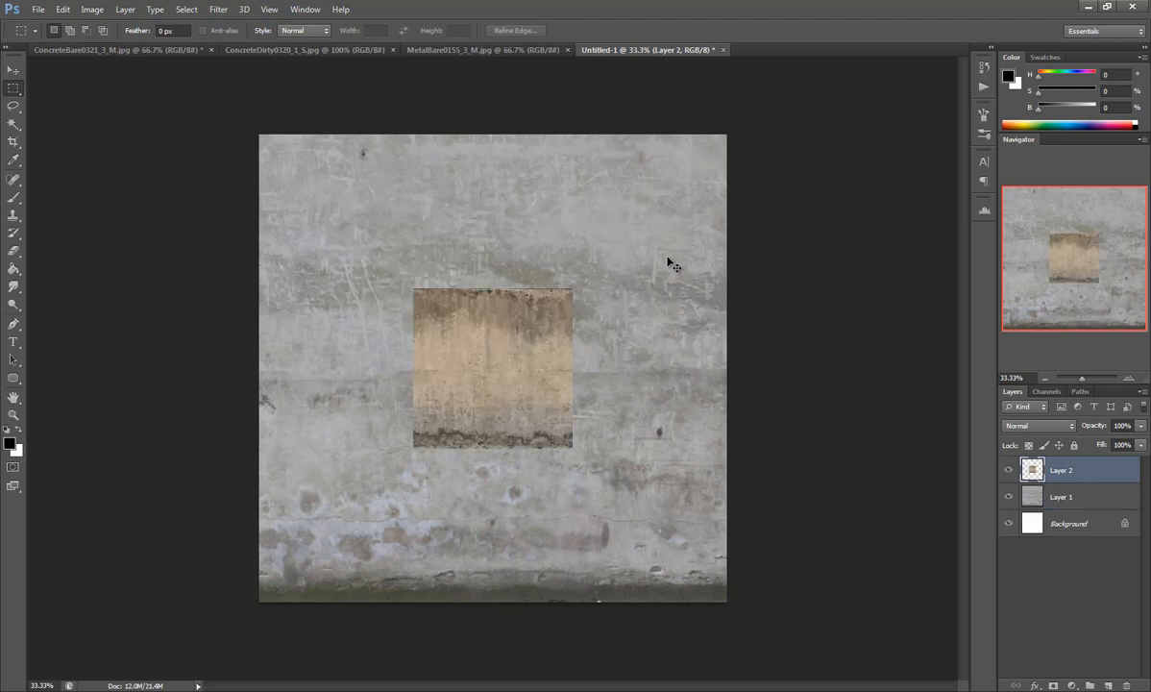
Step: Scale the pasted dirty concrete layer from its opposite corners so it fills the whole canvas
{"action": "key", "text": "ctrl+t"}
{"action": "left_click_drag", "start_coordinate": [574, 448], "coordinate": [727, 602]}
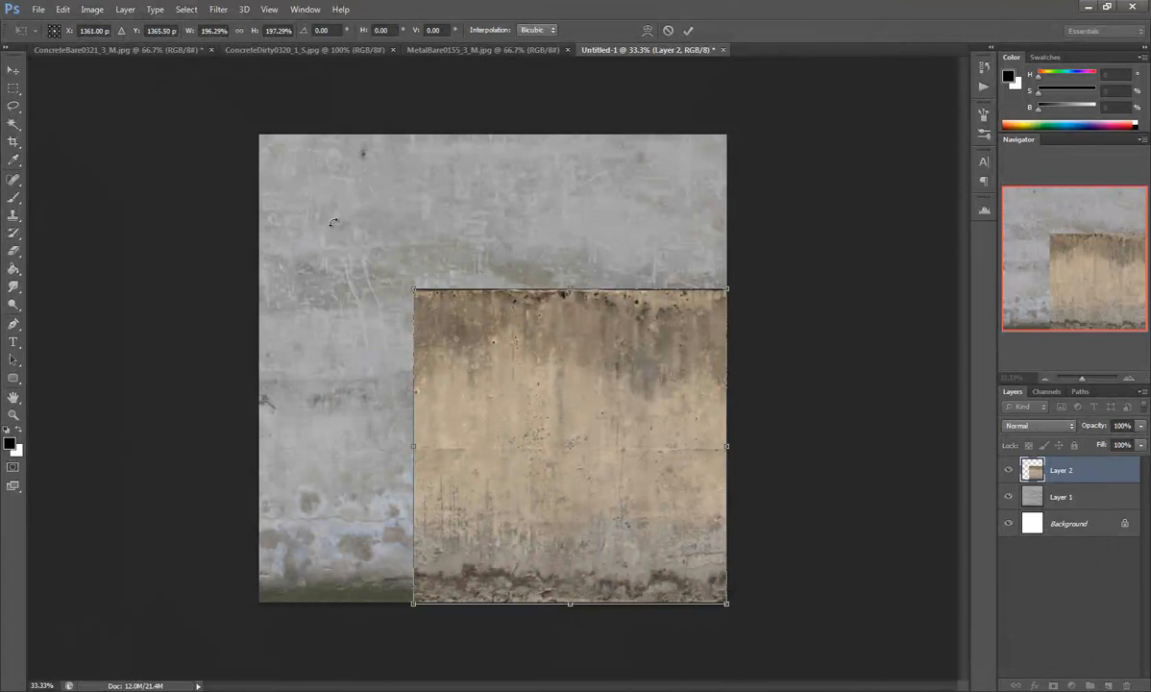
{"action": "left_click_drag", "start_coordinate": [412, 284], "coordinate": [260, 134]}
{"action": "key", "text": "Return"}
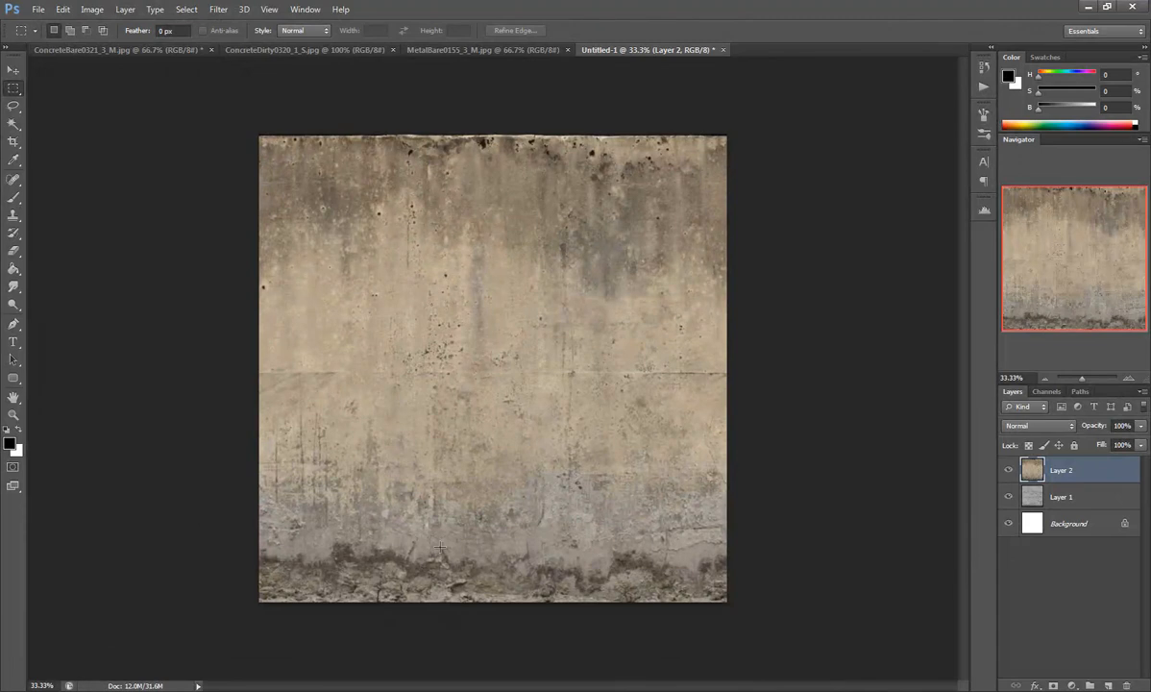
Step: Hide Layer 2 and add an empty layer named Base Color directly above the Background
{"action": "left_click", "coordinate": [1007, 470]}
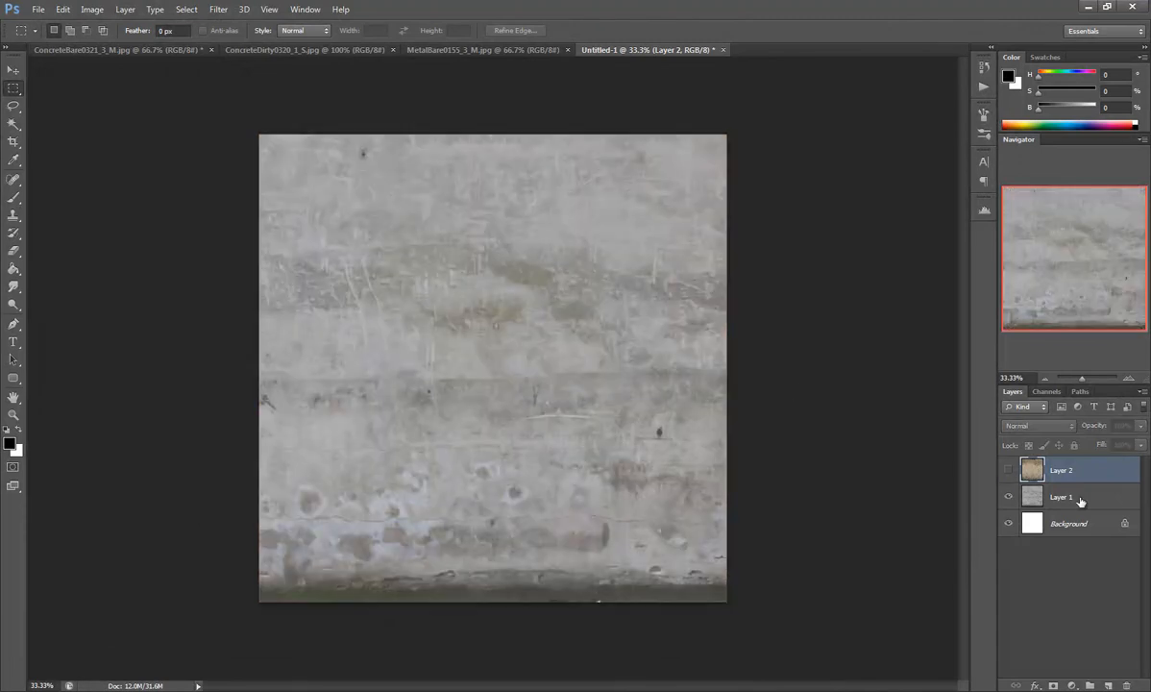
{"action": "left_click", "coordinate": [1064, 498]}
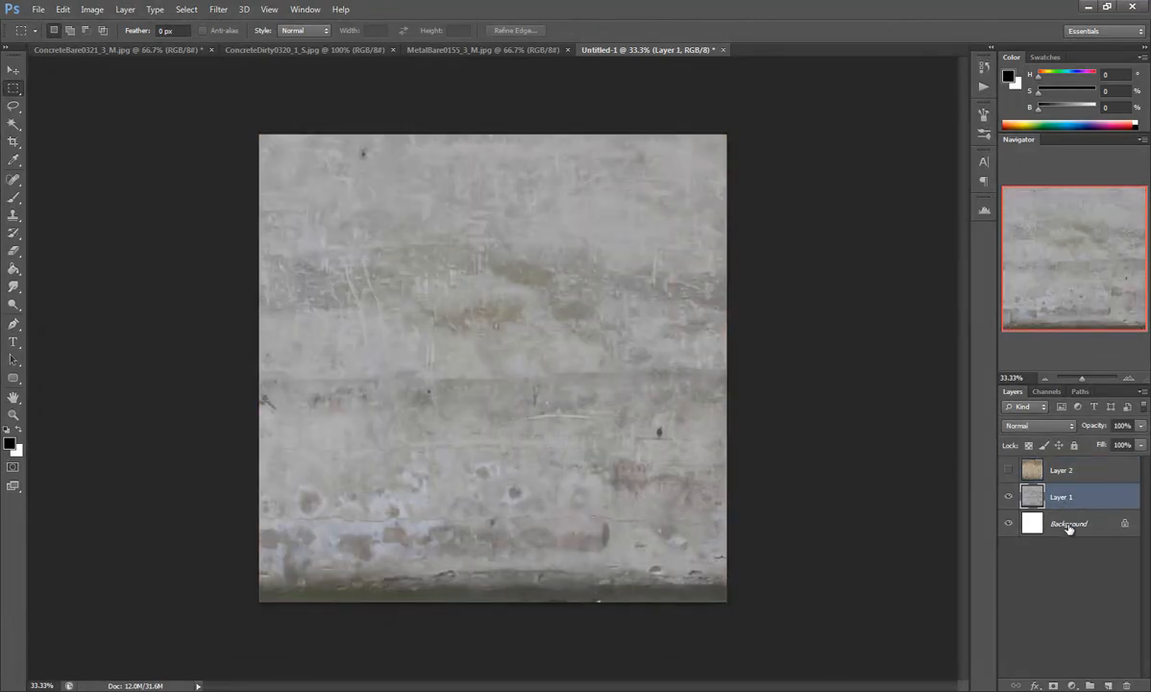
{"action": "left_click", "coordinate": [1062, 523]}
{"action": "left_click", "coordinate": [1109, 686]}
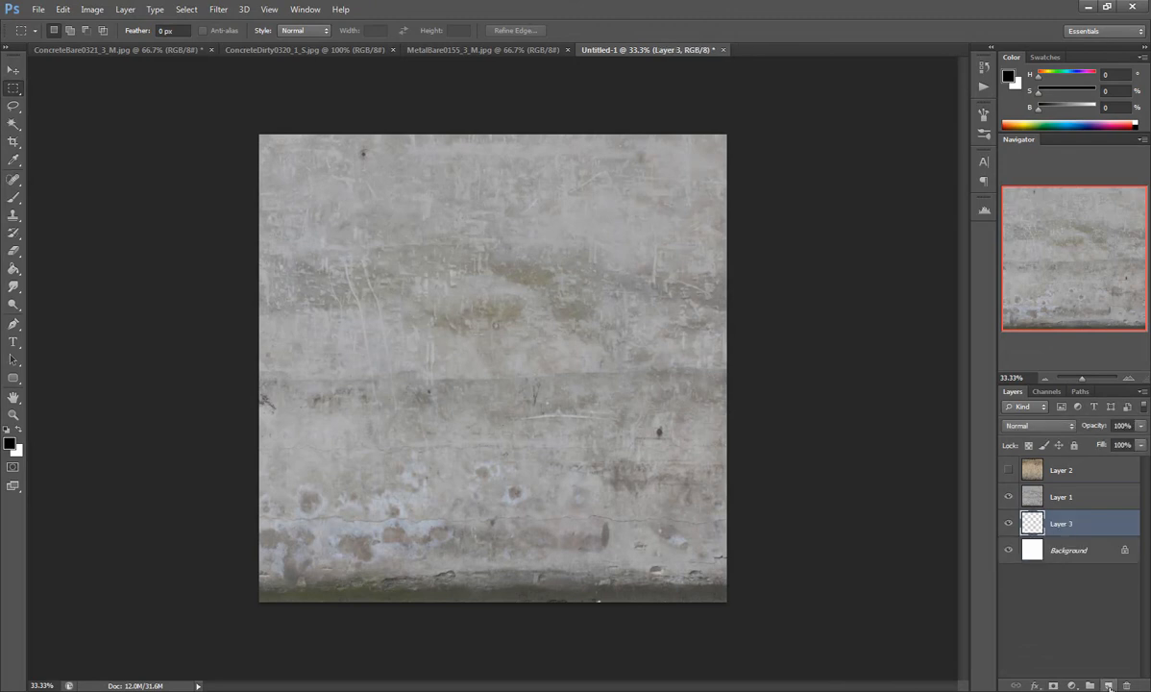
{"action": "double_click", "coordinate": [1058, 523]}
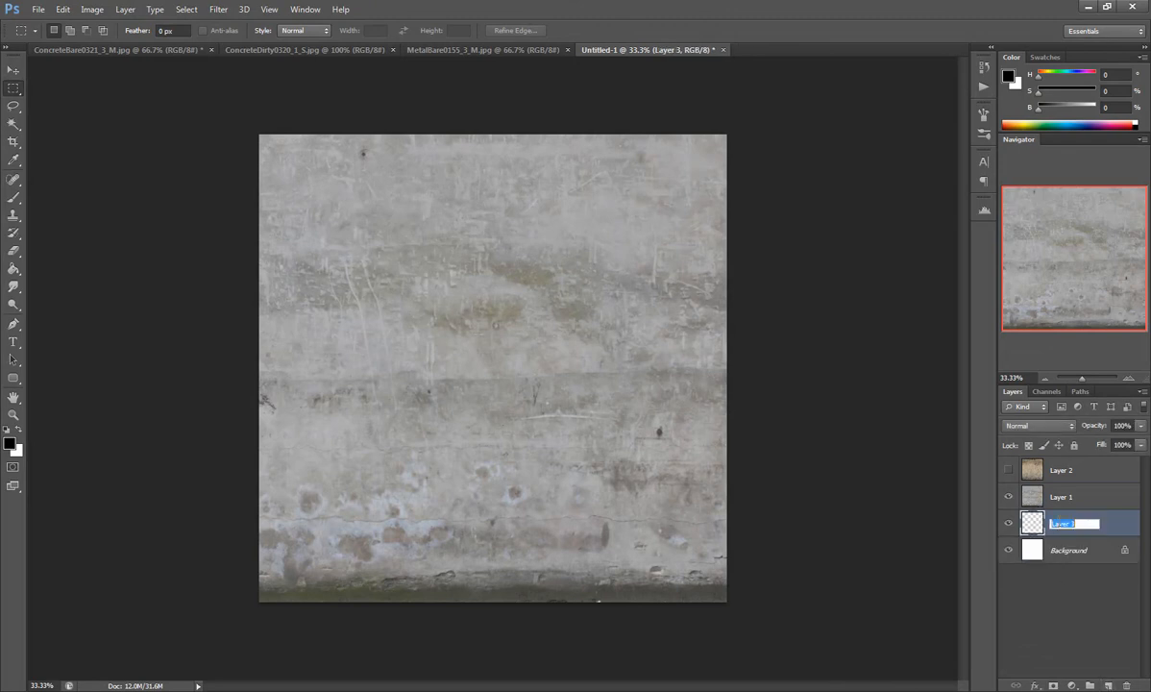
{"action": "type", "text": "Base Color"}
{"action": "key", "text": "Return"}
Step: Rename Layer 1 as Base Texture and Layer 2 as Texture Overlay
{"action": "double_click", "coordinate": [1062, 497]}
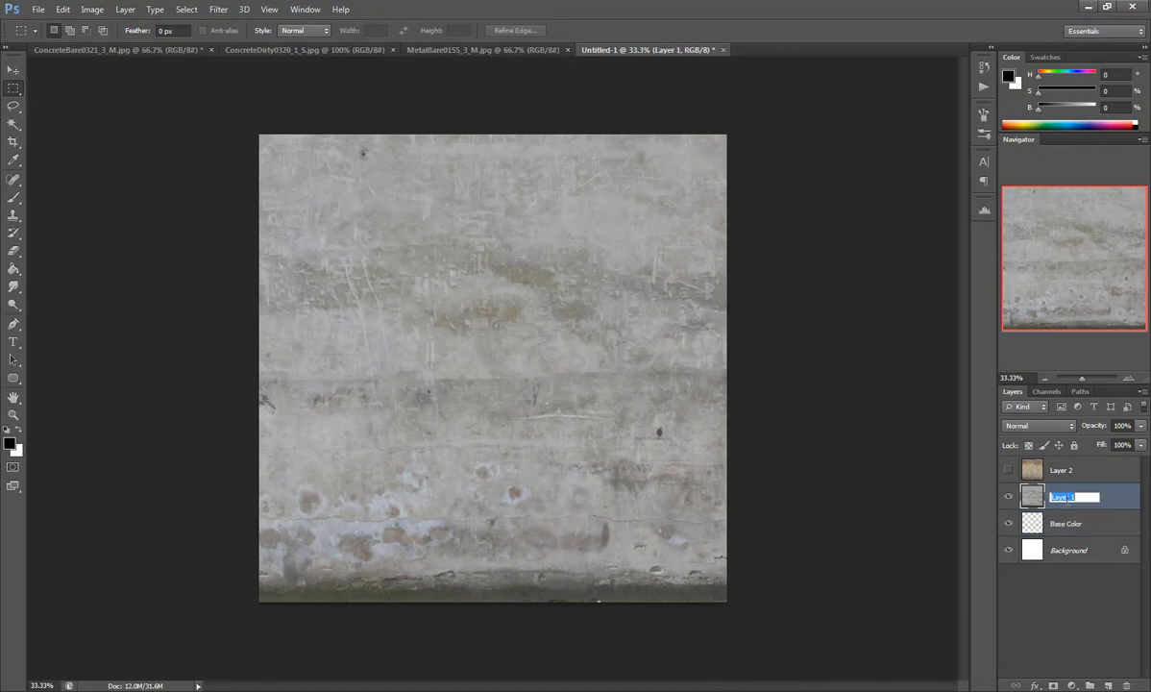
{"action": "type", "text": "Base Texture"}
{"action": "key", "text": "Return"}
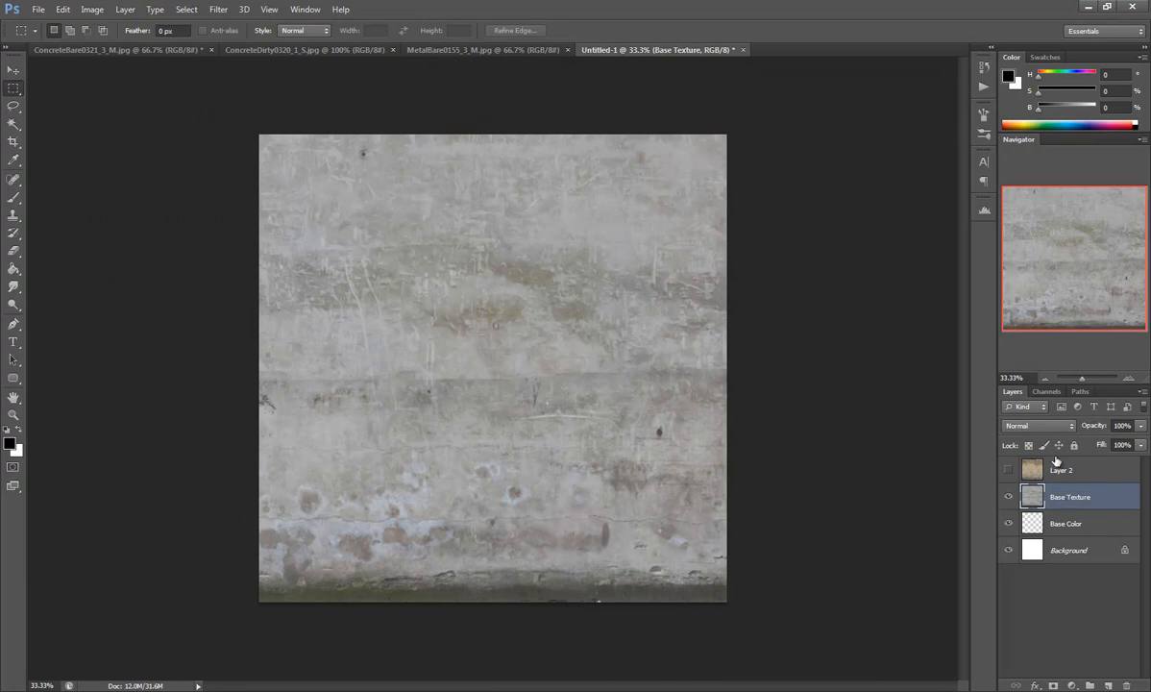
{"action": "double_click", "coordinate": [1070, 470]}
{"action": "type", "text": "Texture Overlay"}
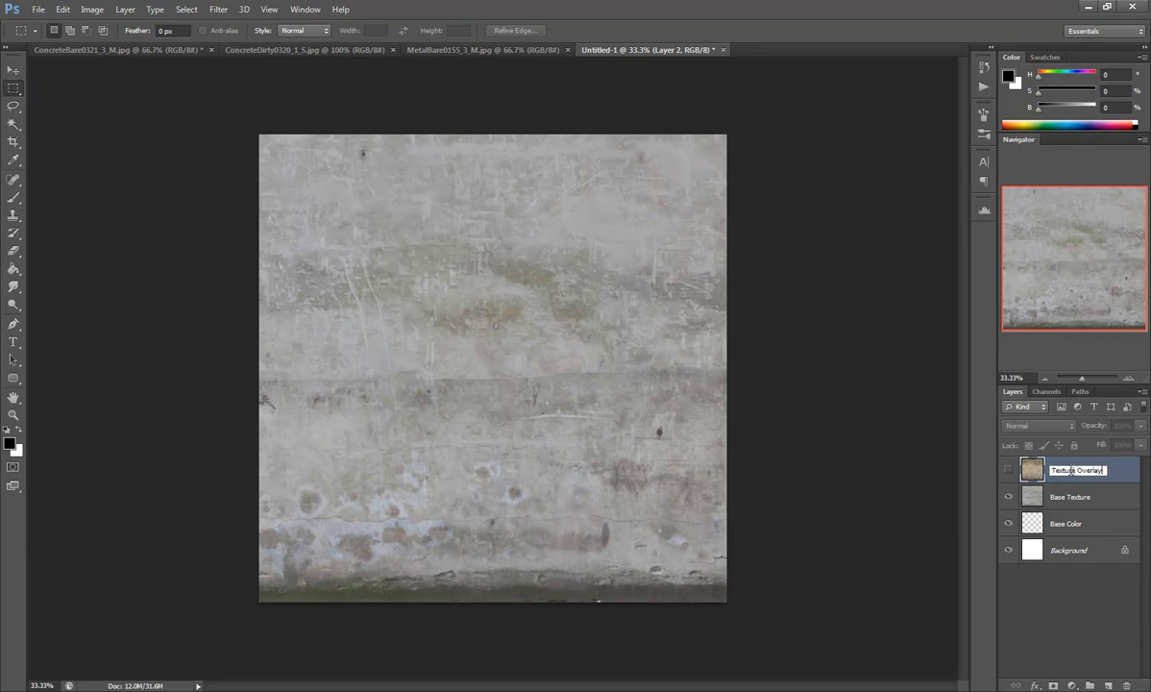
{"action": "key", "text": "Return"}
Step: Fill the Base Color layer with a warm grey foreground color of hue 37°, saturation 13% and brightness 67%
{"action": "left_click", "coordinate": [1071, 524]}
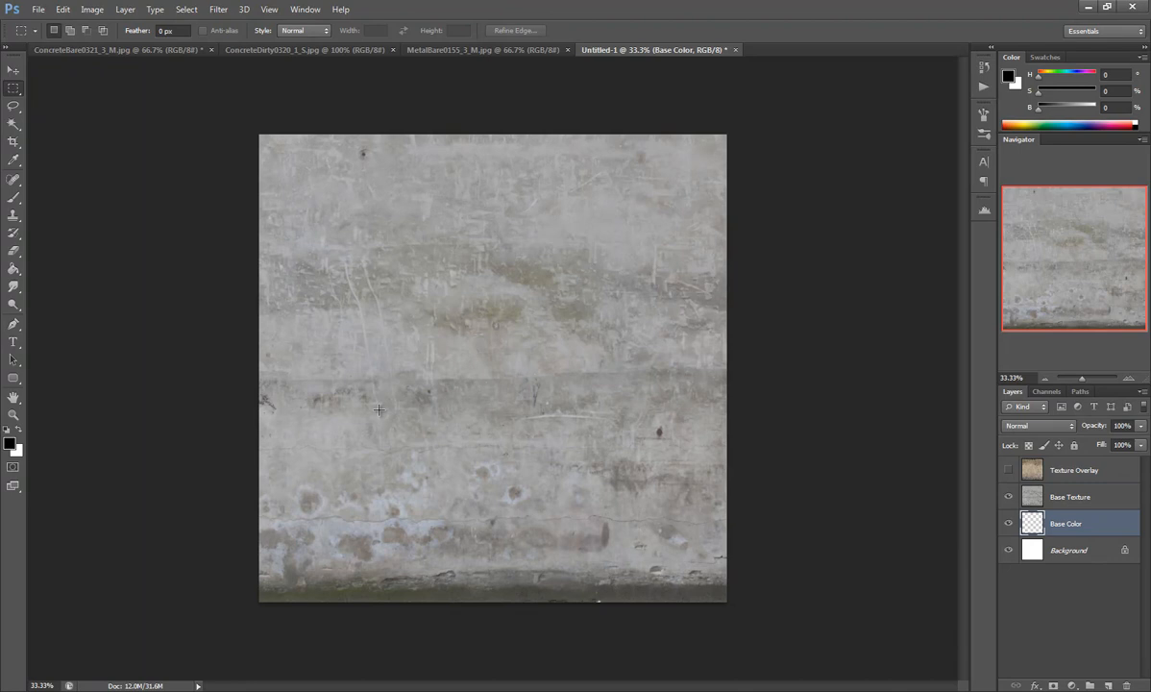
{"action": "left_click", "coordinate": [9, 441]}
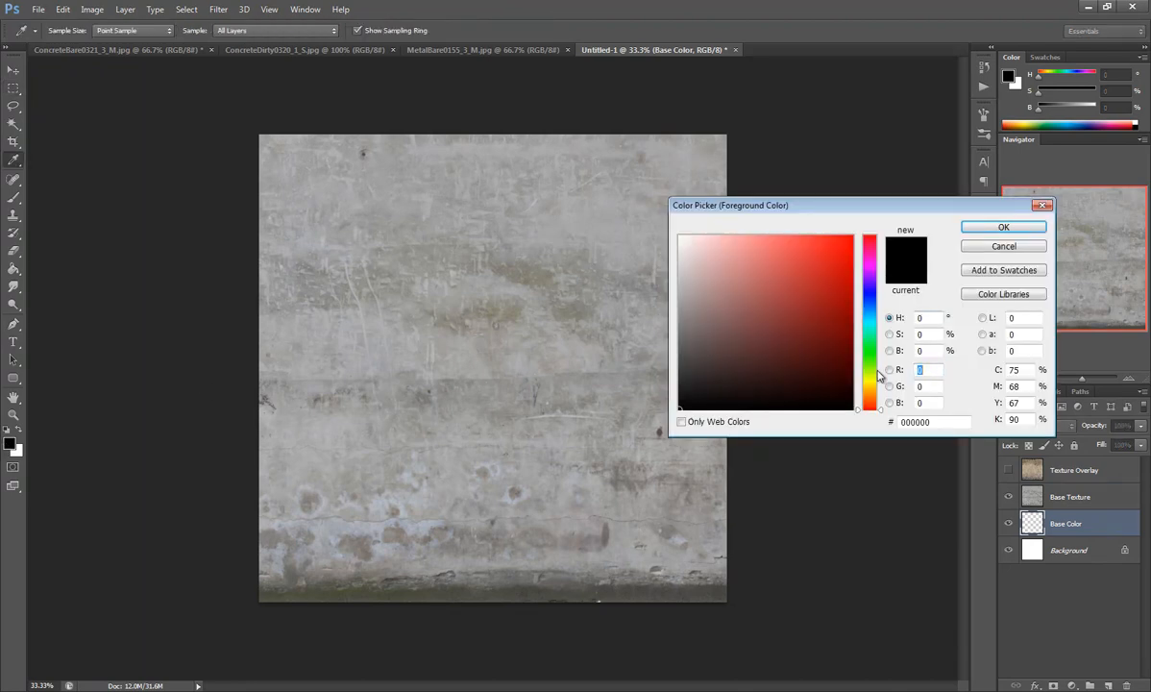
{"action": "left_click", "coordinate": [870, 387]}
{"action": "left_click_drag", "start_coordinate": [870, 387], "coordinate": [870, 393]}
{"action": "mouse_move", "coordinate": [732, 329]}
{"action": "left_mouse_down"}
{"action": "mouse_move", "coordinate": [706, 321]}
{"action": "mouse_move", "coordinate": [700, 293]}
{"action": "left_mouse_up"}
{"action": "left_click", "coordinate": [989, 227]}
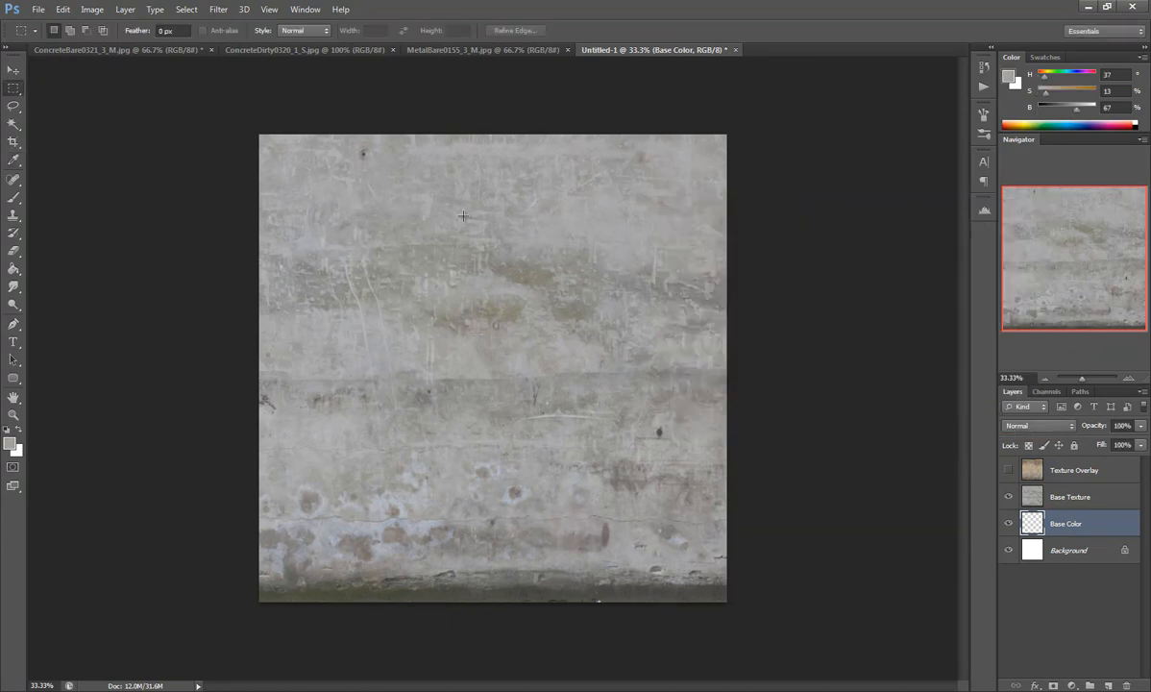
{"action": "left_click", "coordinate": [13, 269]}
{"action": "left_click", "coordinate": [416, 319]}
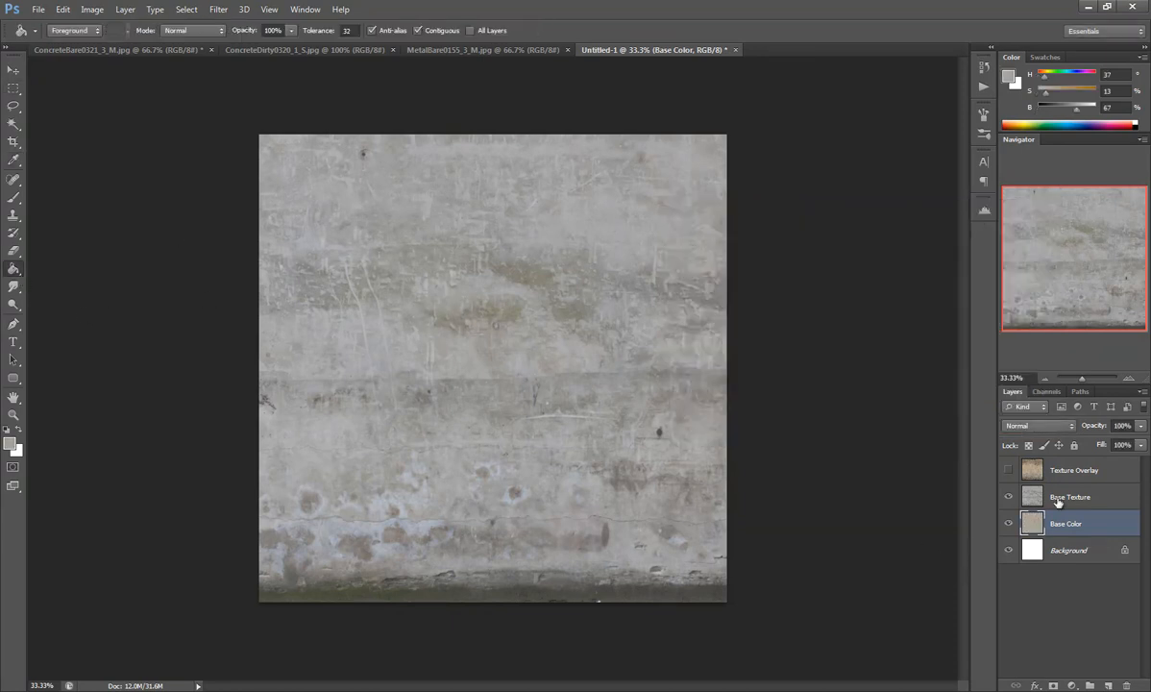
Step: Try the Overlay blend mode on the Base Texture layer, then settle on Multiply
{"action": "left_click", "coordinate": [1058, 498]}
{"action": "left_click", "coordinate": [1037, 426]}
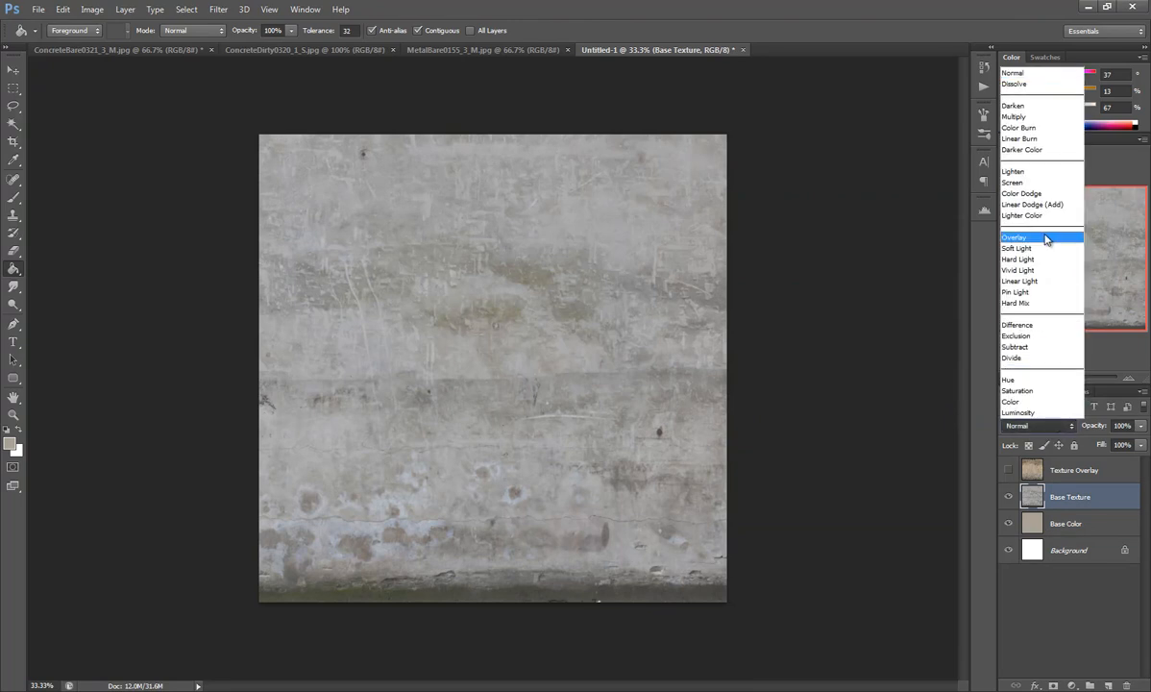
{"action": "left_click", "coordinate": [1050, 238]}
{"action": "left_click", "coordinate": [1038, 425]}
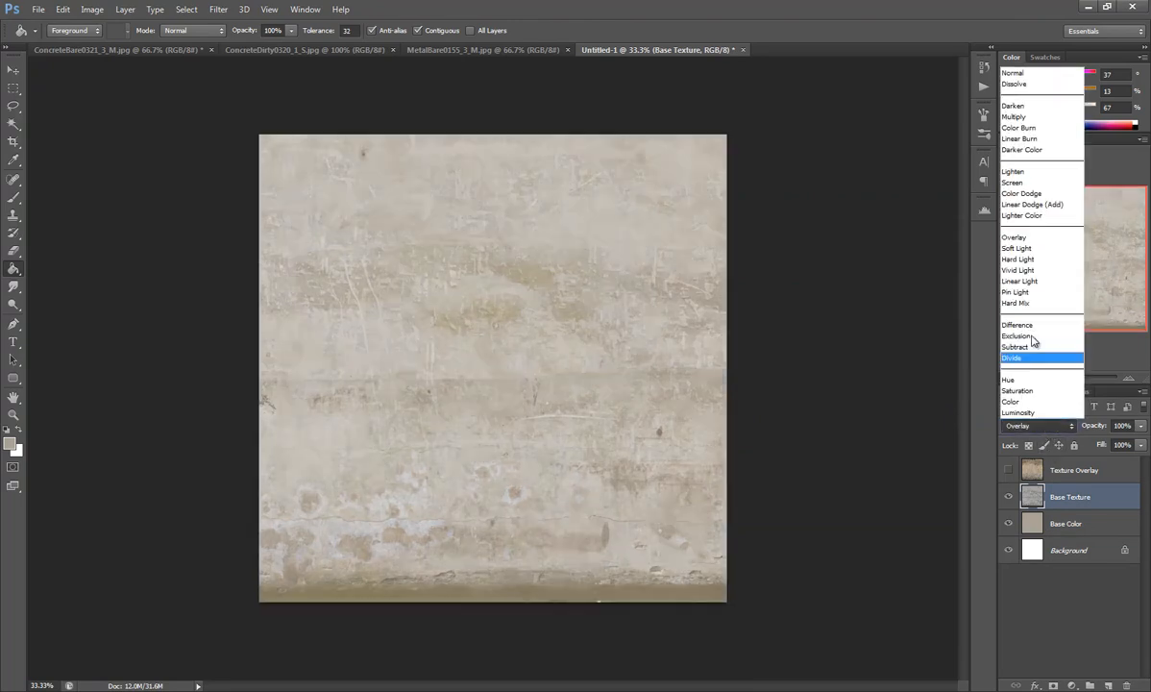
{"action": "left_click", "coordinate": [963, 121]}
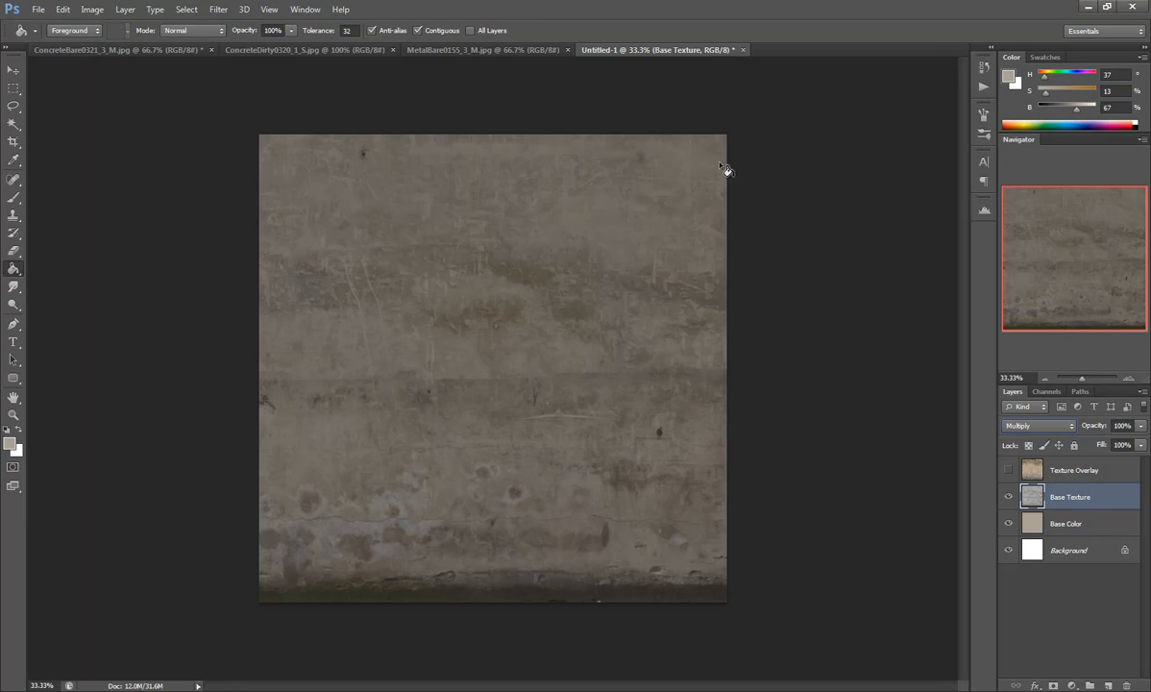
Step: Adjust the Base Texture layer's Levels to a black input of 16 and a white input of 180
{"action": "left_click", "coordinate": [93, 11]}
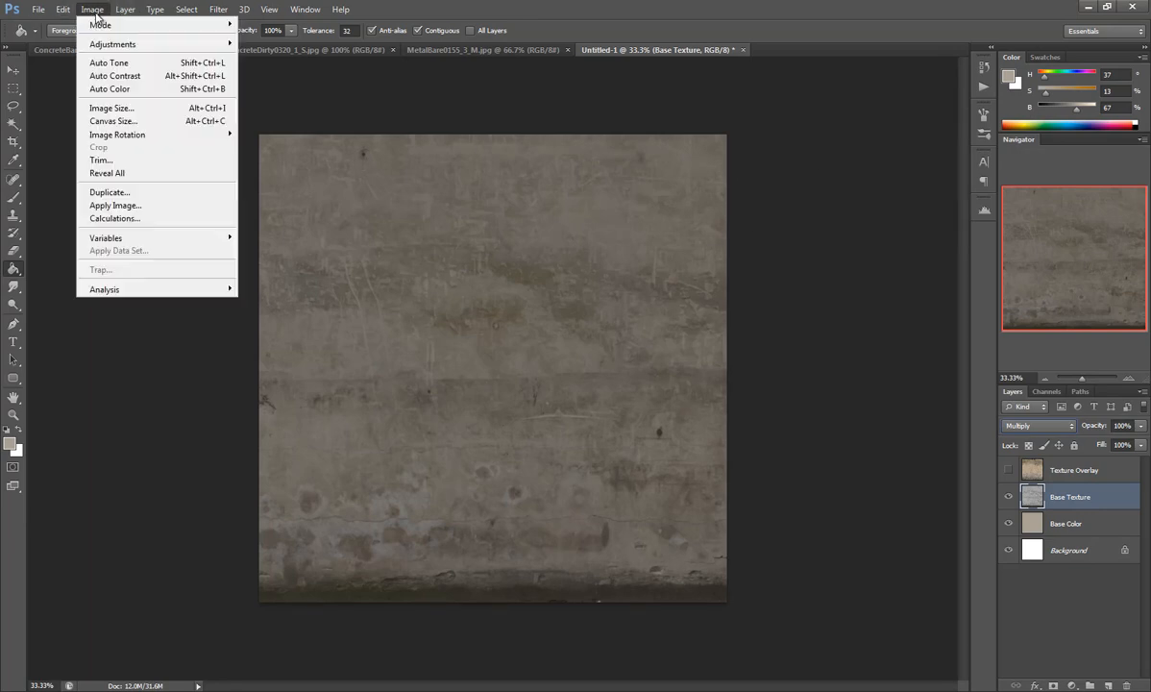
{"action": "mouse_move", "coordinate": [99, 40]}
{"action": "left_click", "coordinate": [261, 57]}
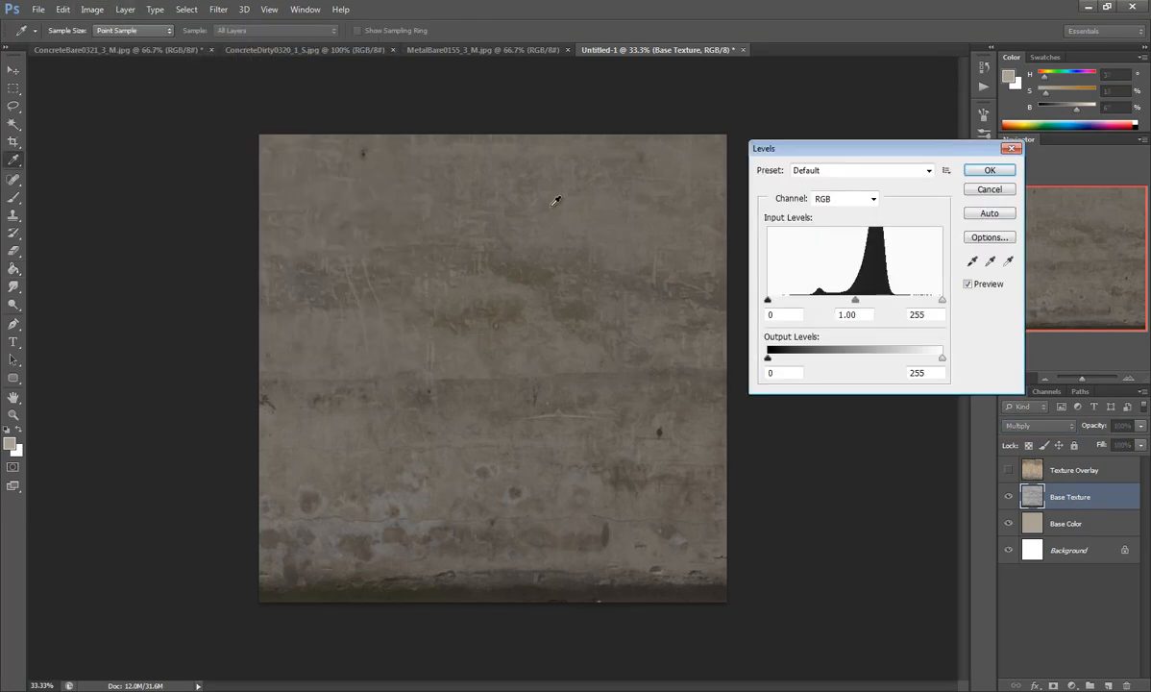
{"action": "left_click_drag", "start_coordinate": [767, 301], "coordinate": [778, 301]}
{"action": "left_click_drag", "start_coordinate": [941, 301], "coordinate": [890, 303]}
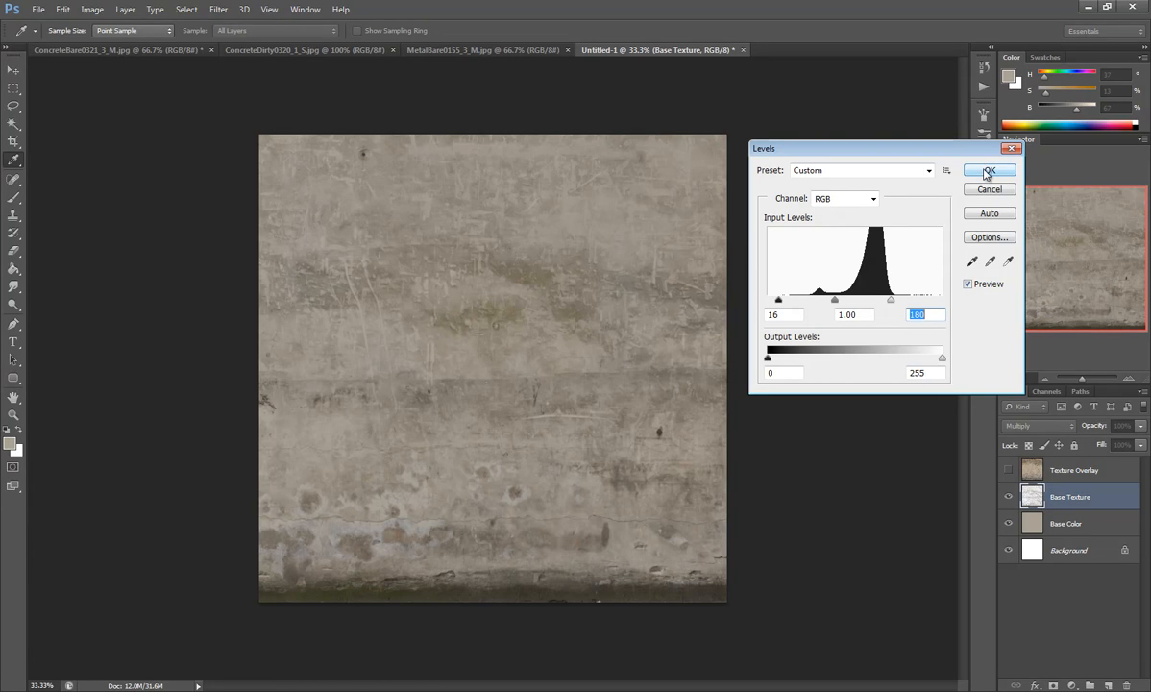
{"action": "left_click", "coordinate": [989, 170]}
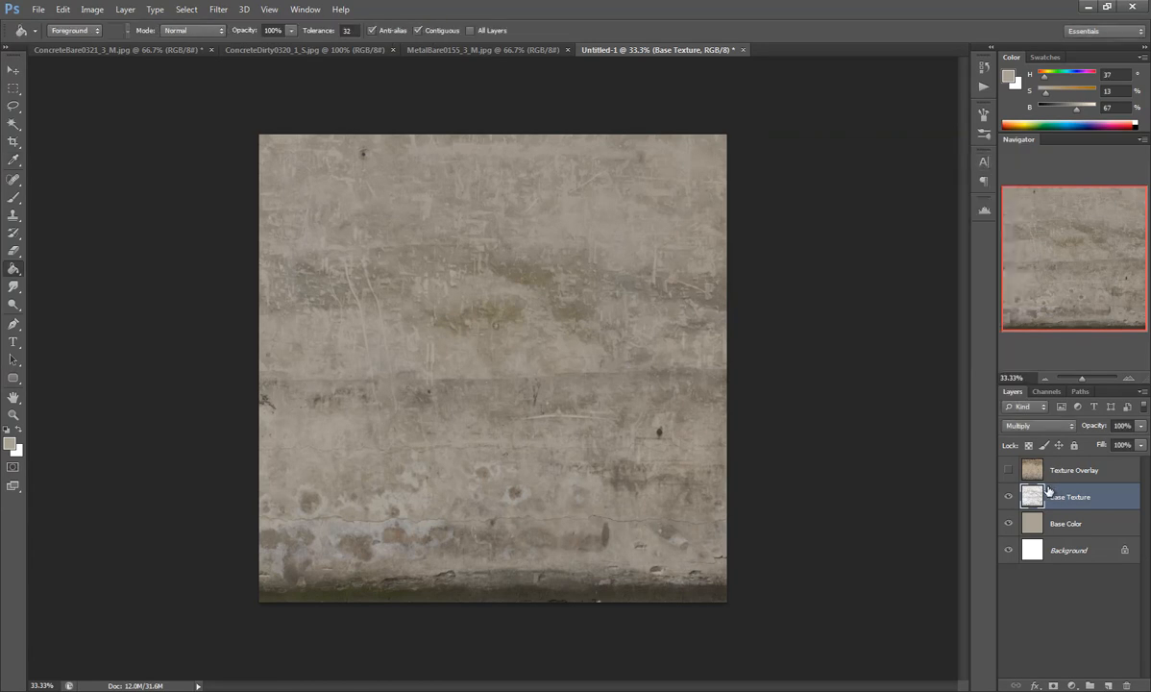
Step: Show the Texture Overlay layer and set its blend mode to Overlay with 54% opacity
{"action": "left_click", "coordinate": [1007, 470]}
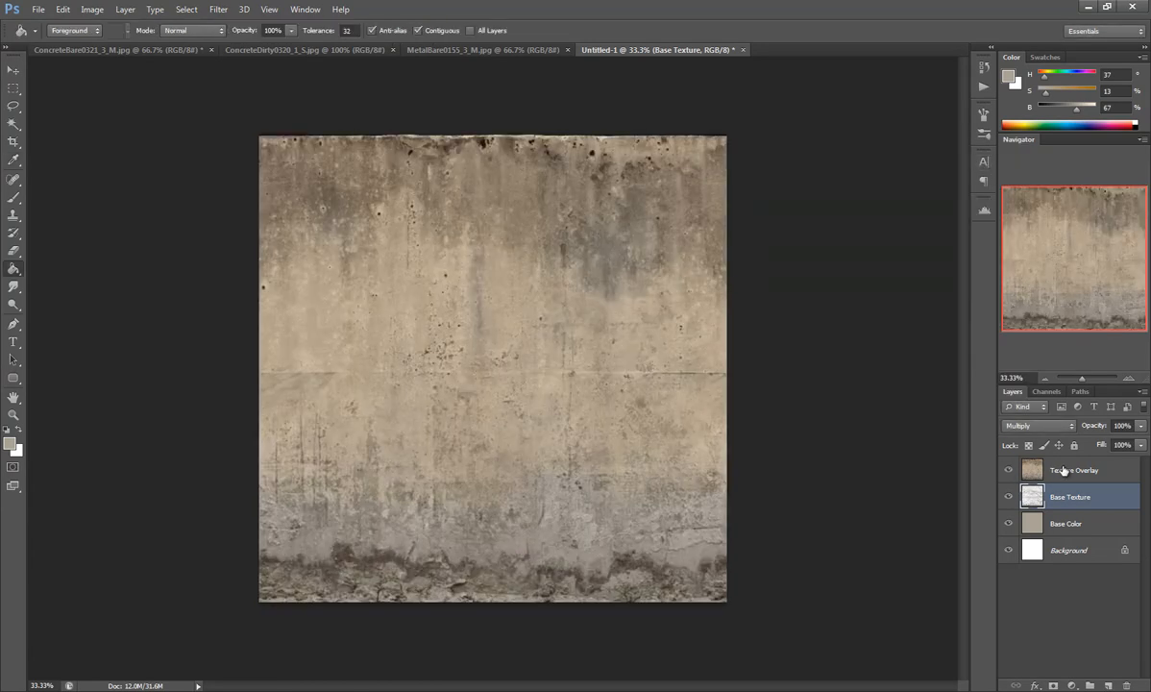
{"action": "left_click", "coordinate": [1062, 469]}
{"action": "left_click", "coordinate": [1038, 425]}
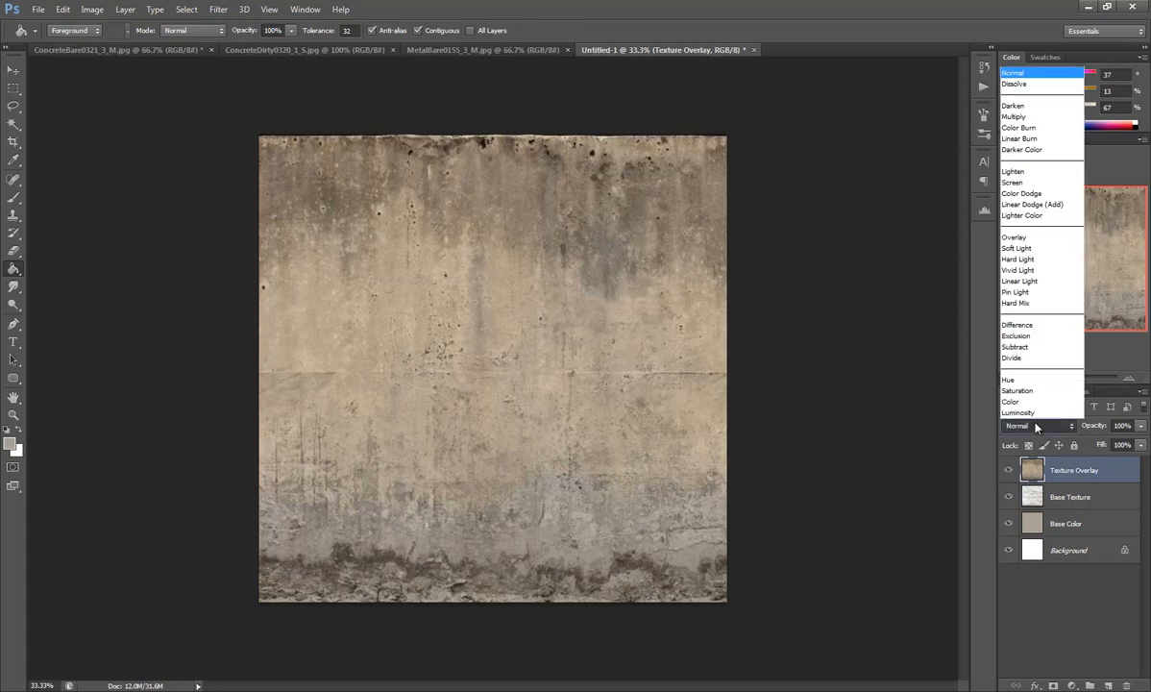
{"action": "left_click", "coordinate": [1013, 237]}
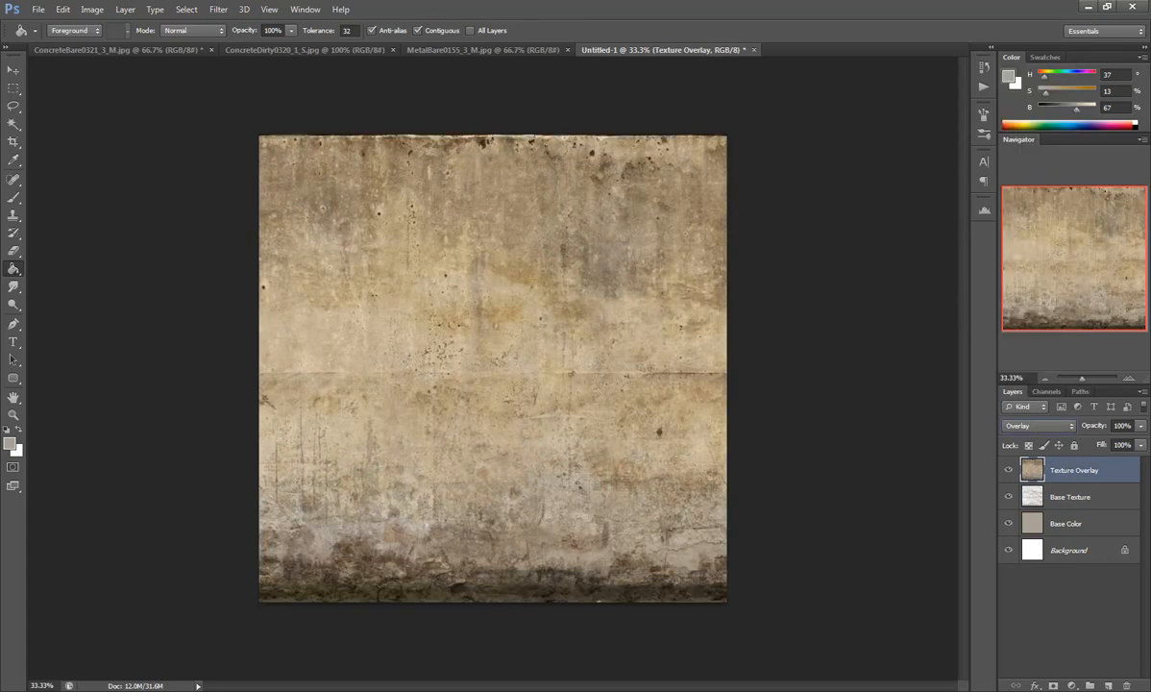
{"action": "left_click", "coordinate": [1139, 428]}
{"action": "left_click_drag", "start_coordinate": [1139, 442], "coordinate": [1112, 444]}
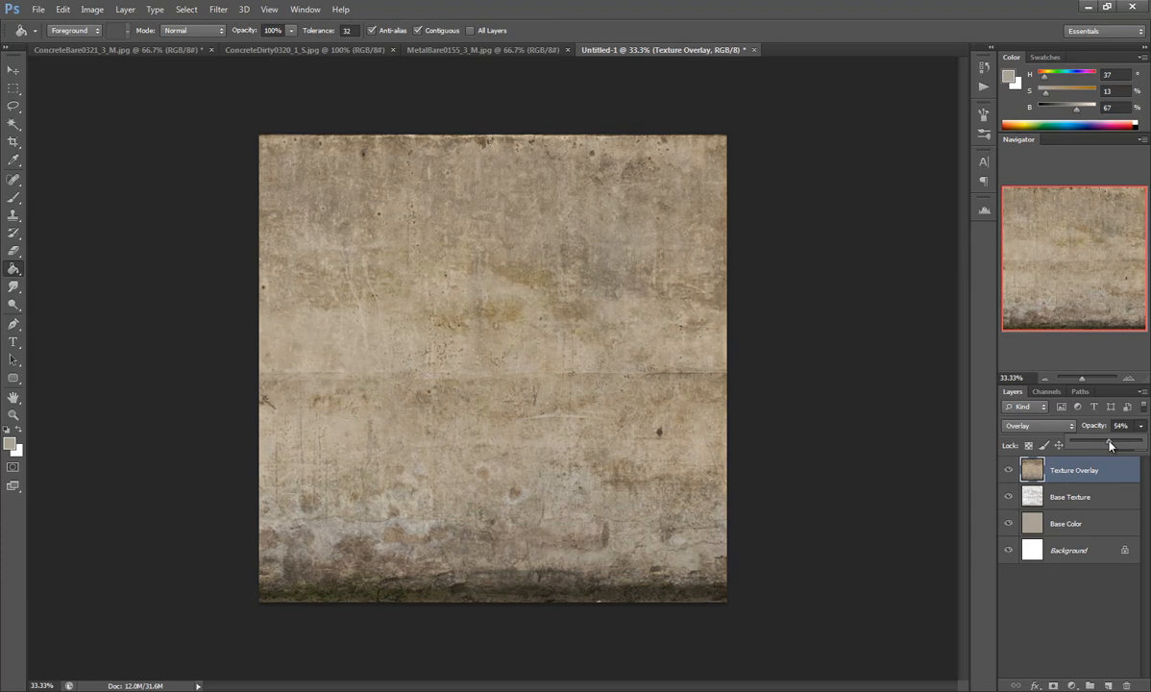
Step: Darken the Texture Overlay layer with Levels by setting the midtone input to 0.66
{"action": "left_click", "coordinate": [106, 11]}
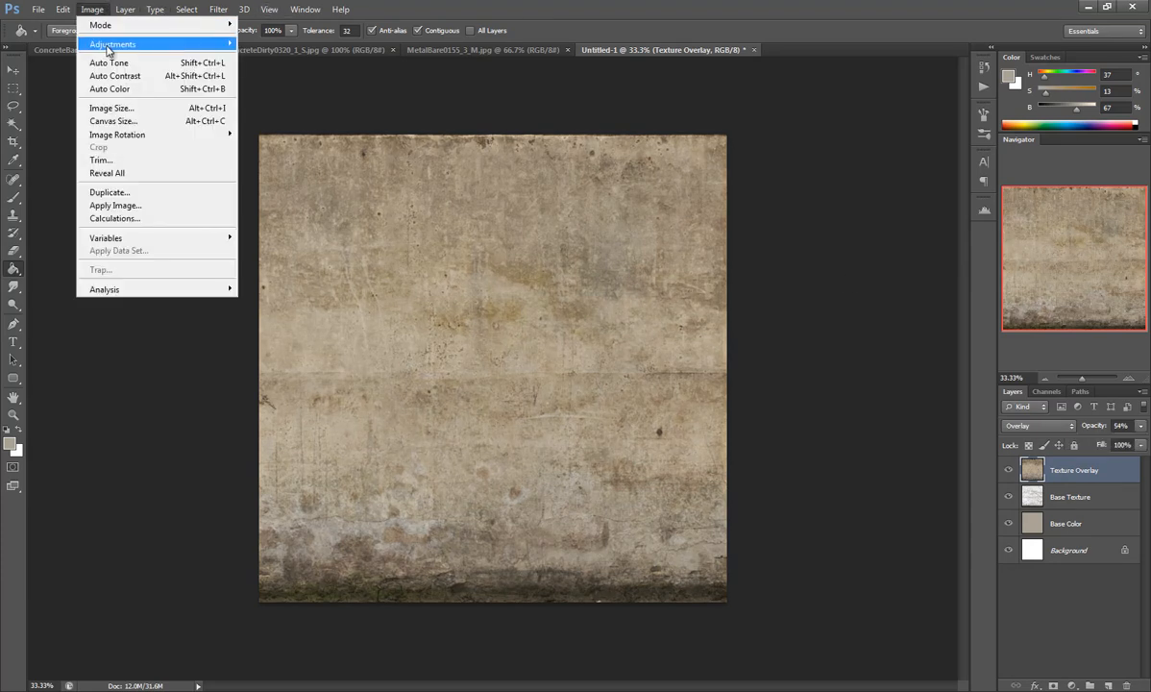
{"action": "mouse_move", "coordinate": [125, 42]}
{"action": "left_click", "coordinate": [251, 58]}
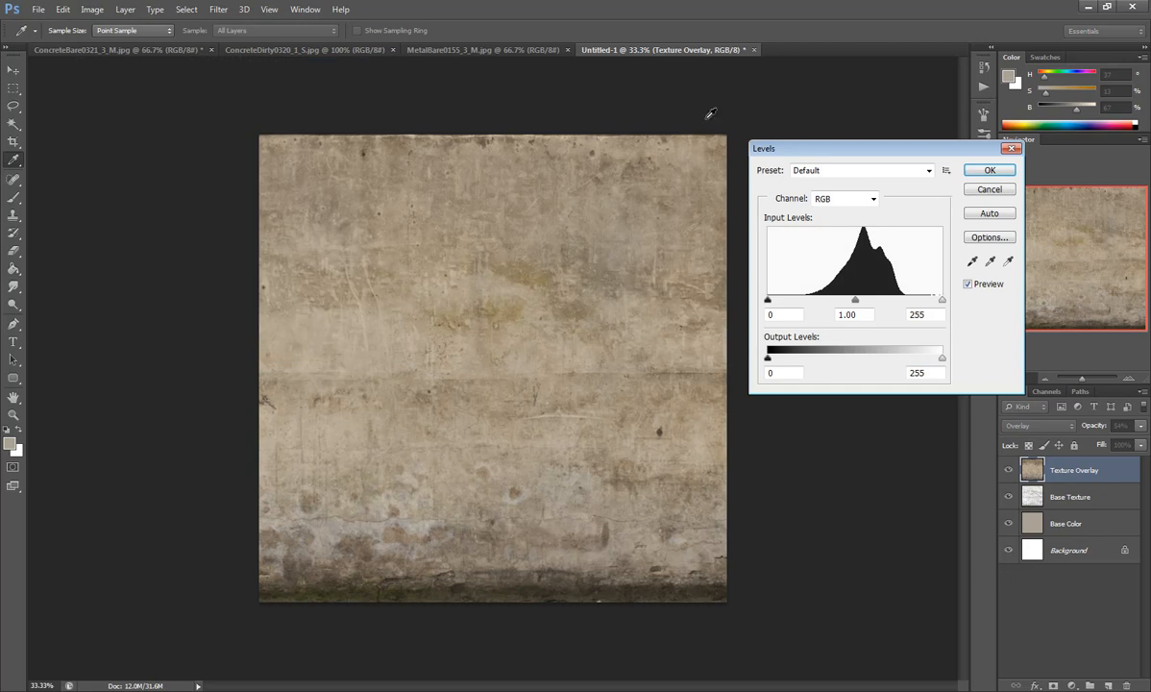
{"action": "mouse_move", "coordinate": [942, 299]}
{"action": "left_mouse_down"}
{"action": "mouse_move", "coordinate": [917, 303]}
{"action": "mouse_move", "coordinate": [958, 304]}
{"action": "left_mouse_up"}
{"action": "left_click_drag", "start_coordinate": [854, 300], "coordinate": [878, 301]}
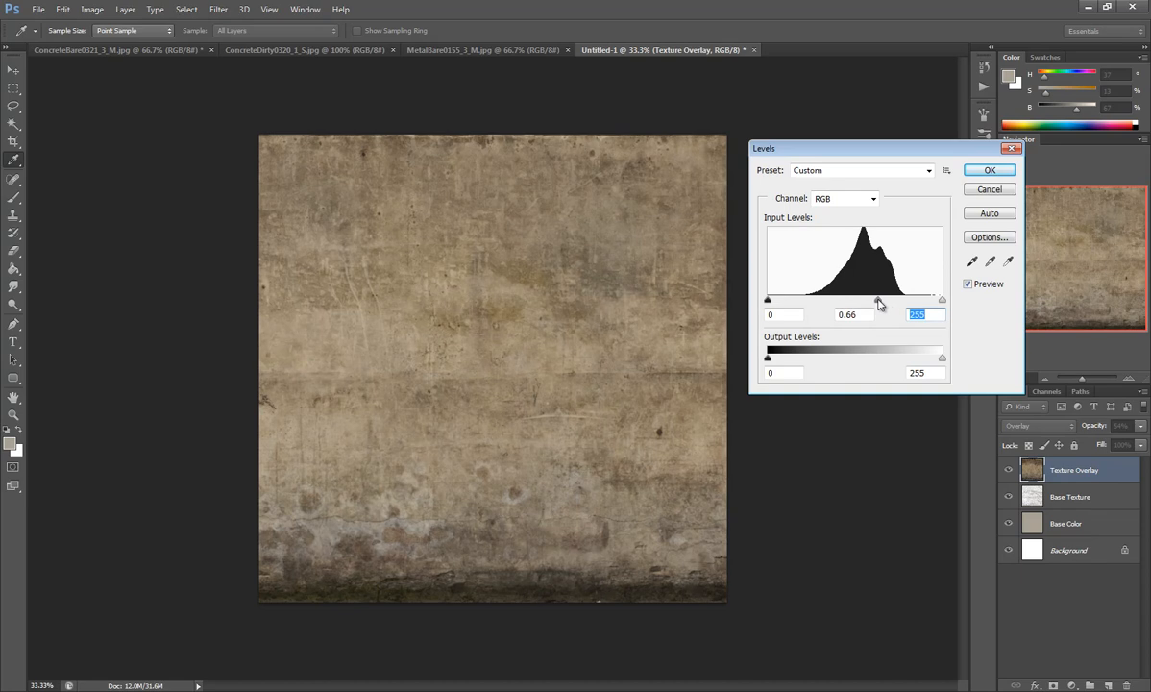
{"action": "left_click", "coordinate": [990, 171]}
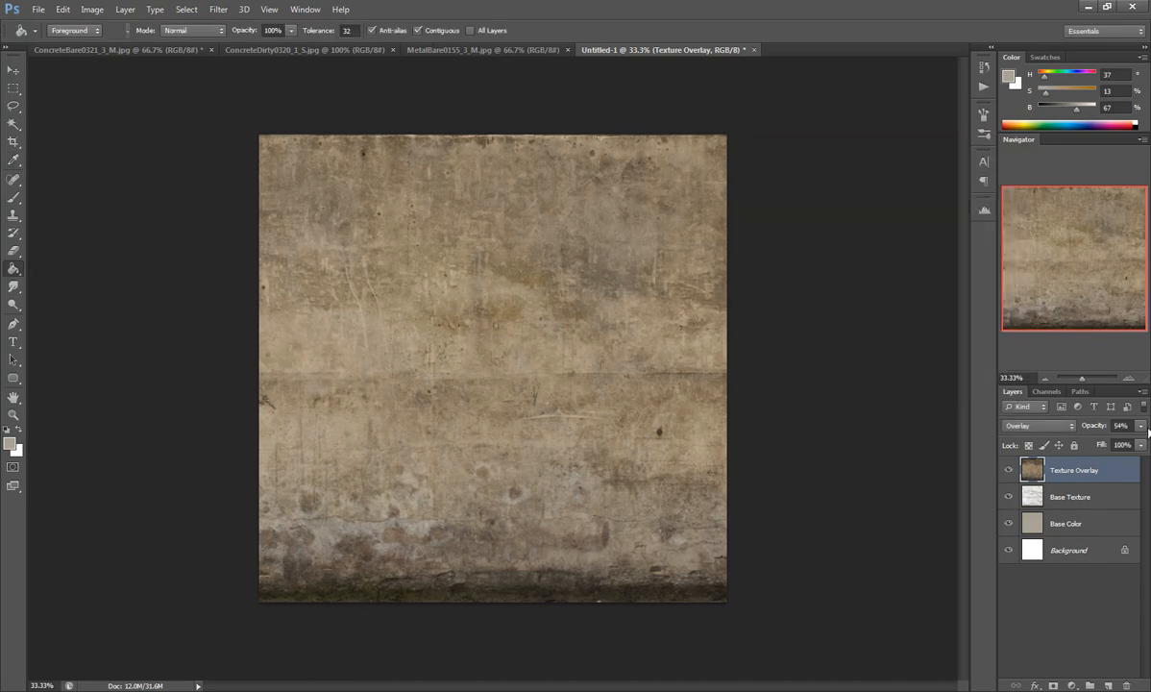
Step: Lower the Texture Overlay layer's opacity to 39% and toggle its visibility to compare the result
{"action": "left_click", "coordinate": [1140, 425]}
{"action": "left_click_drag", "start_coordinate": [1109, 443], "coordinate": [1103, 444]}
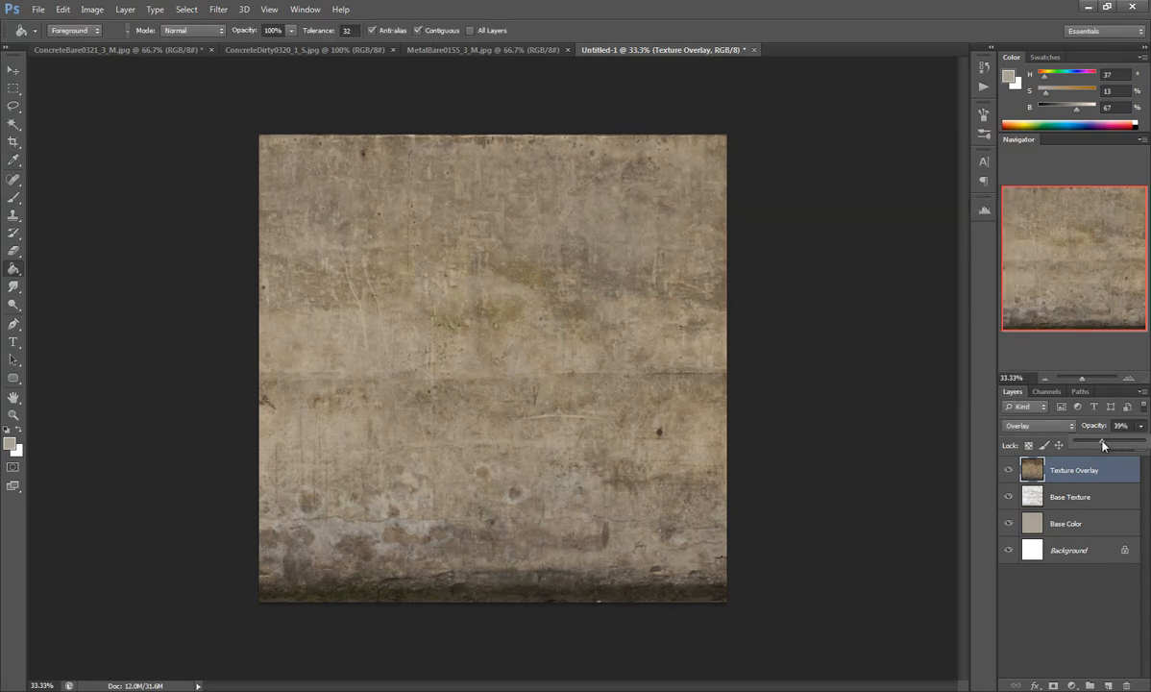
{"action": "left_click", "coordinate": [1009, 470]}
{"action": "left_click", "coordinate": [1009, 470]}
{"action": "left_click", "coordinate": [1009, 471]}
{"action": "left_click", "coordinate": [1010, 471]}
Step: Copy the dark trim strip along the lower edge of MetalBare0155_3_M.jpg and paste it into the Untitled-1 document
{"action": "left_click", "coordinate": [471, 51]}
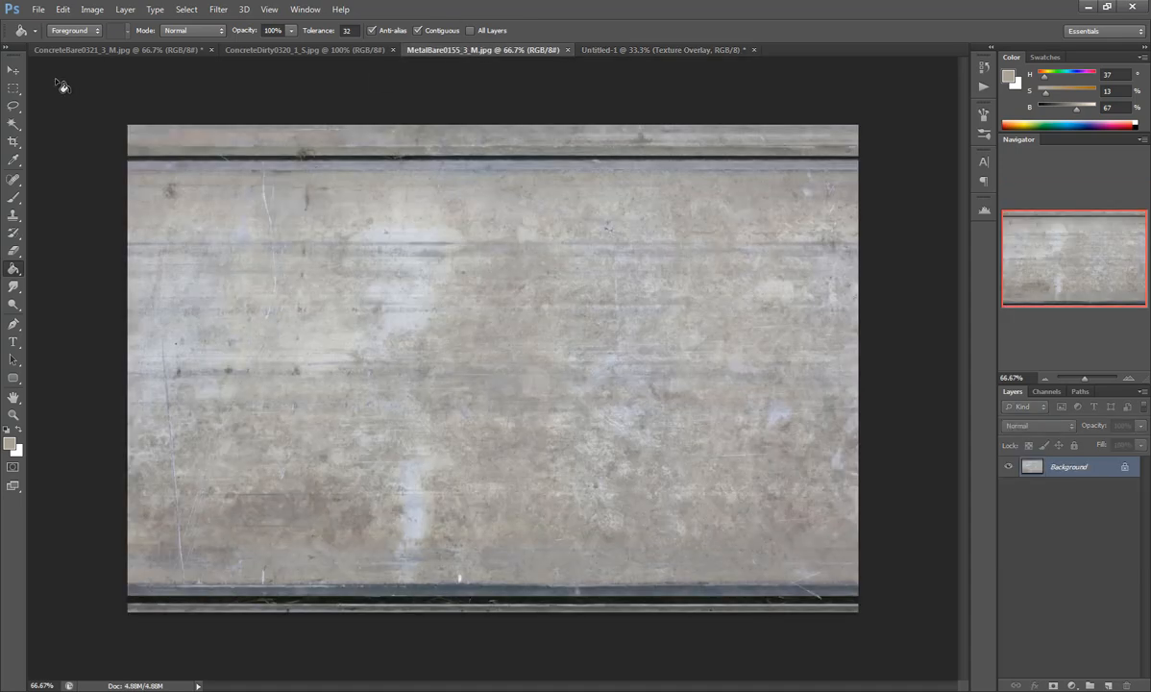
{"action": "left_click", "coordinate": [14, 87]}
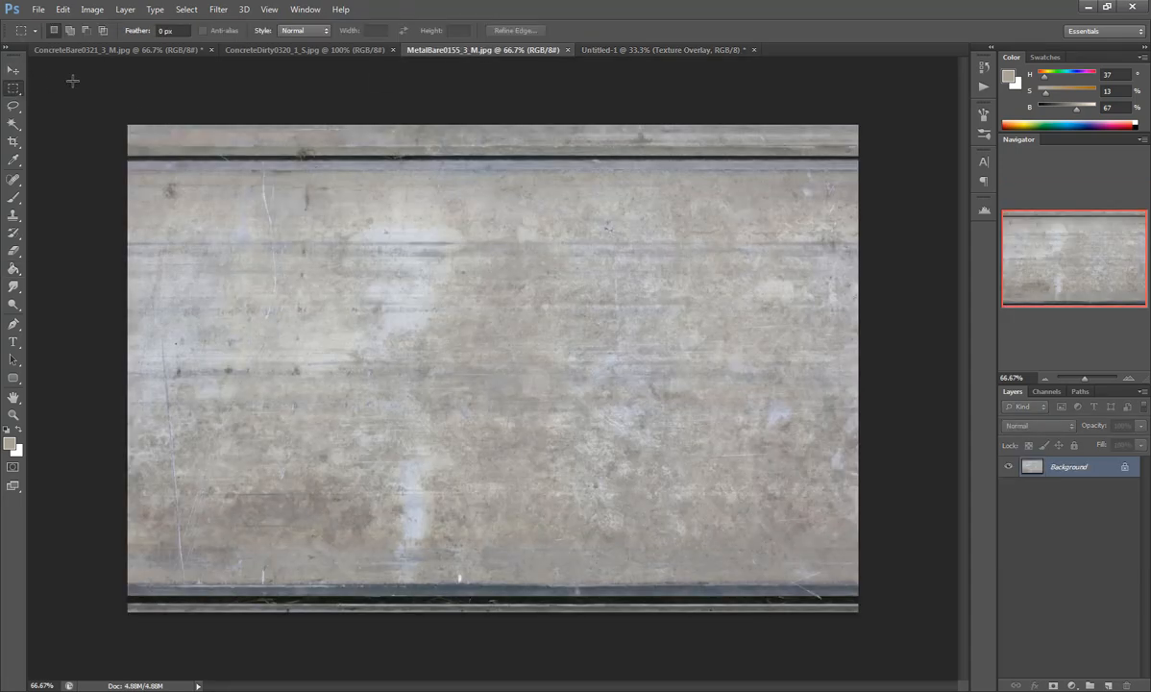
{"action": "left_click_drag", "start_coordinate": [530, 86], "coordinate": [557, 110]}
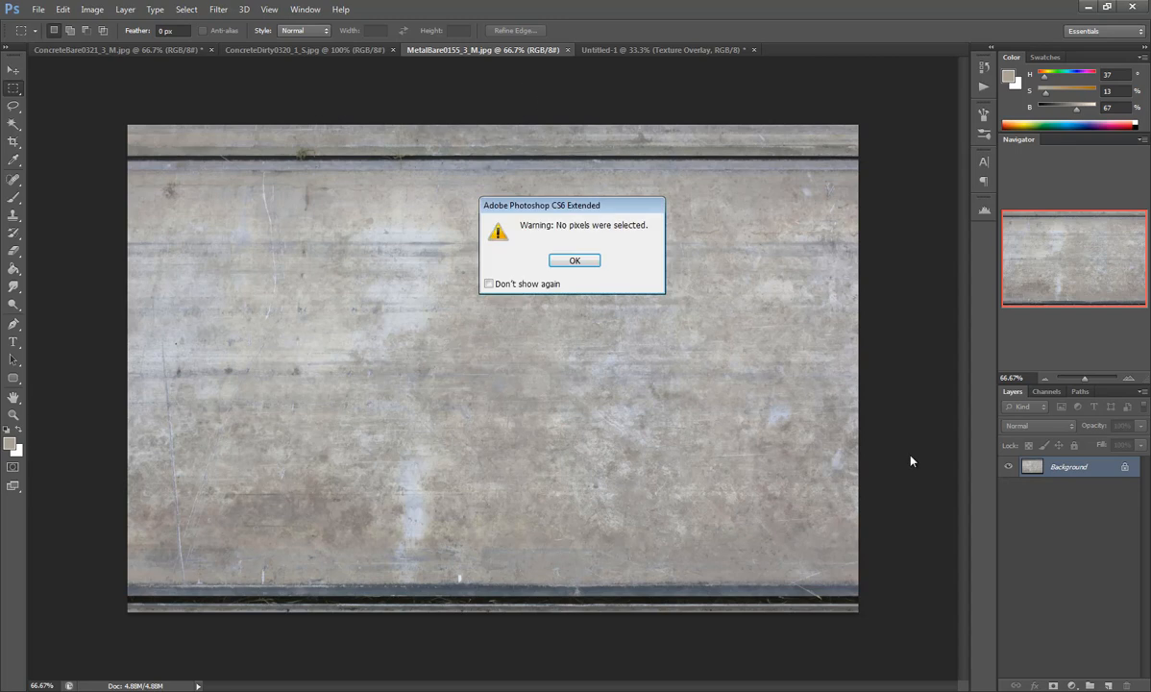
{"action": "left_click", "coordinate": [562, 260]}
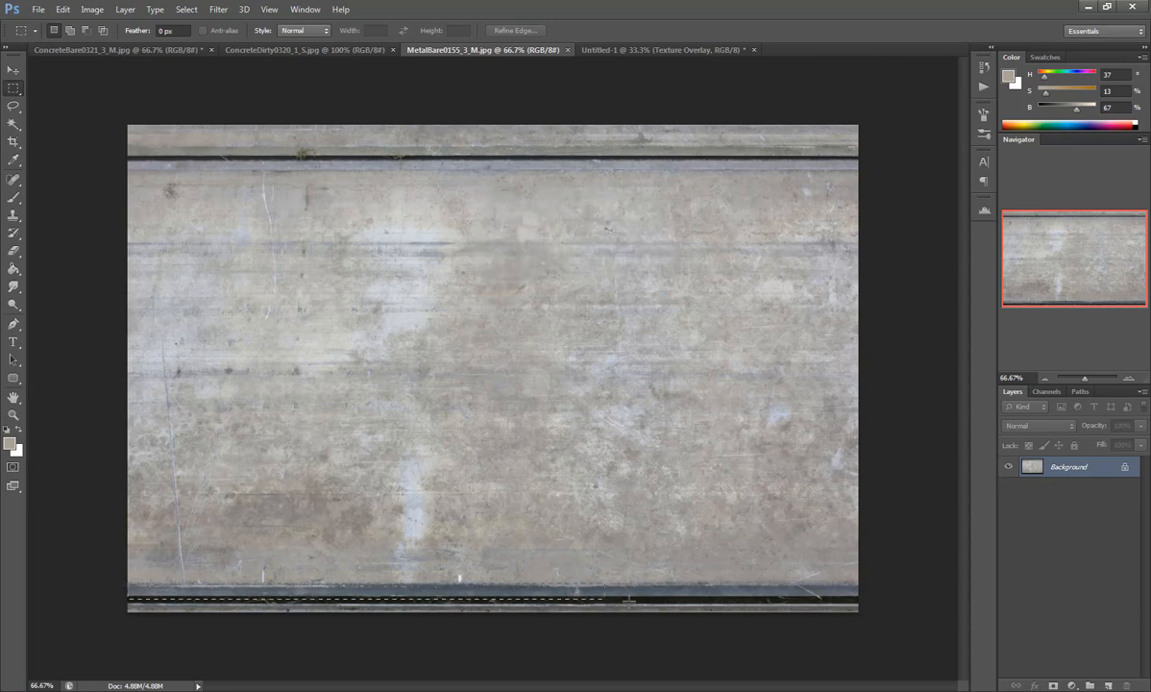
{"action": "left_click_drag", "start_coordinate": [120, 583], "coordinate": [867, 619]}
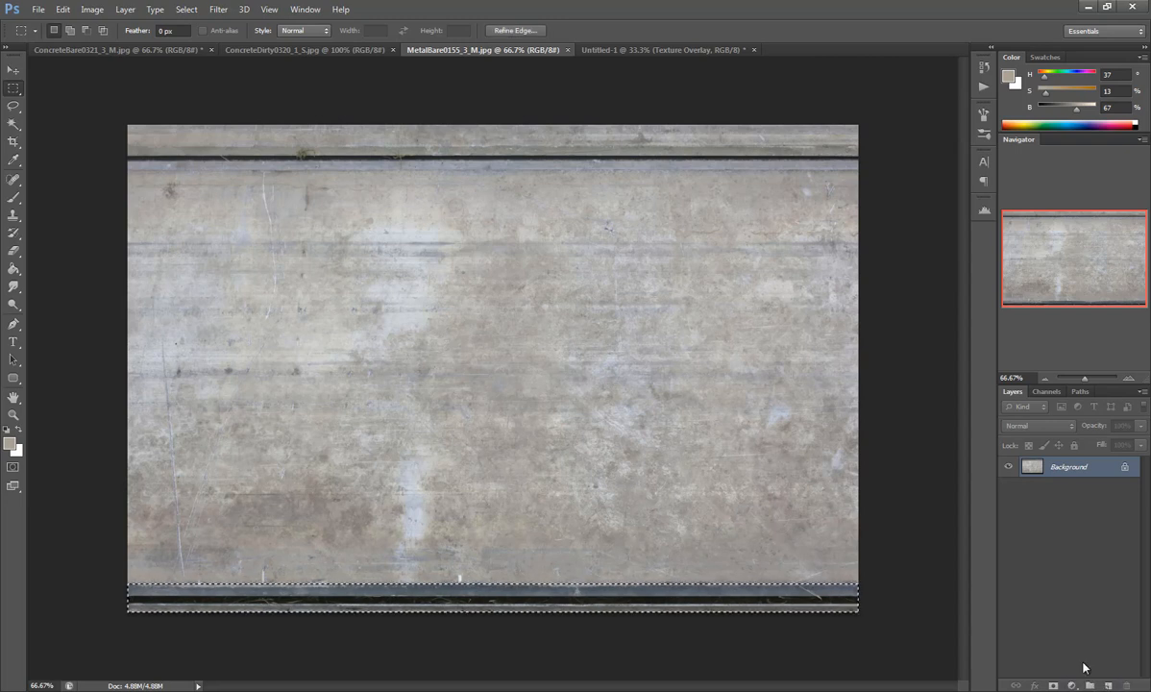
{"action": "left_click", "coordinate": [616, 50]}
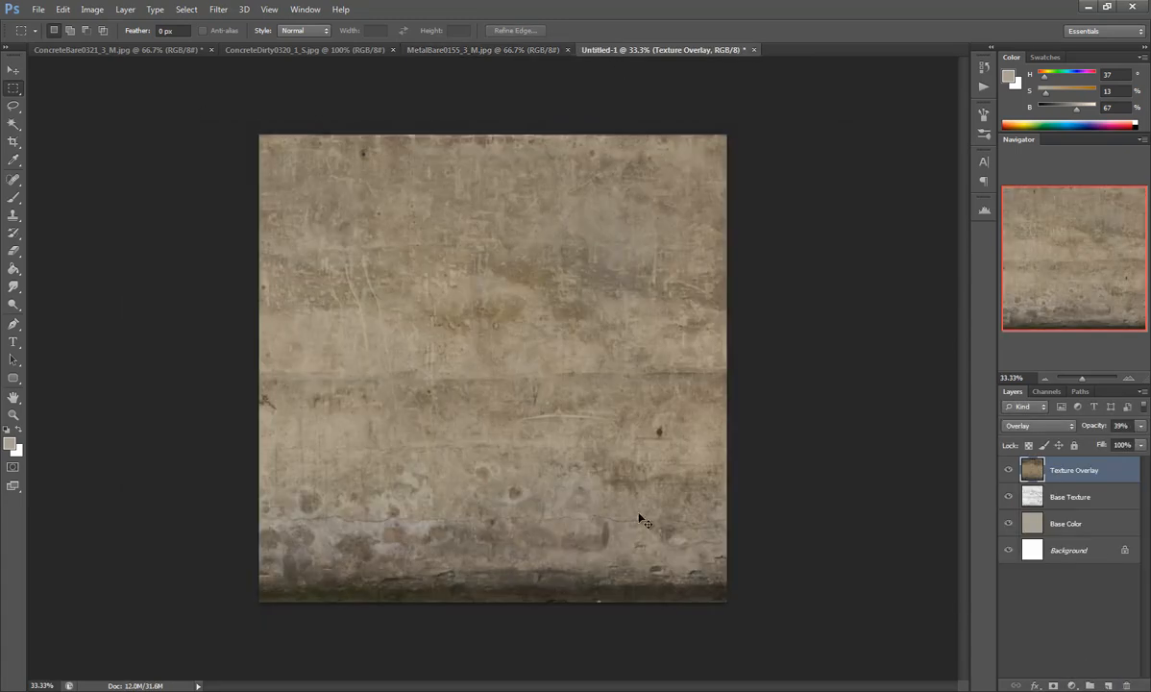
{"action": "key", "text": "ctrl+v"}
Step: Move the pasted metal strip to the canvas's bottom edge and scale it to about 128% so it spans the full width
{"action": "key", "text": "v"}
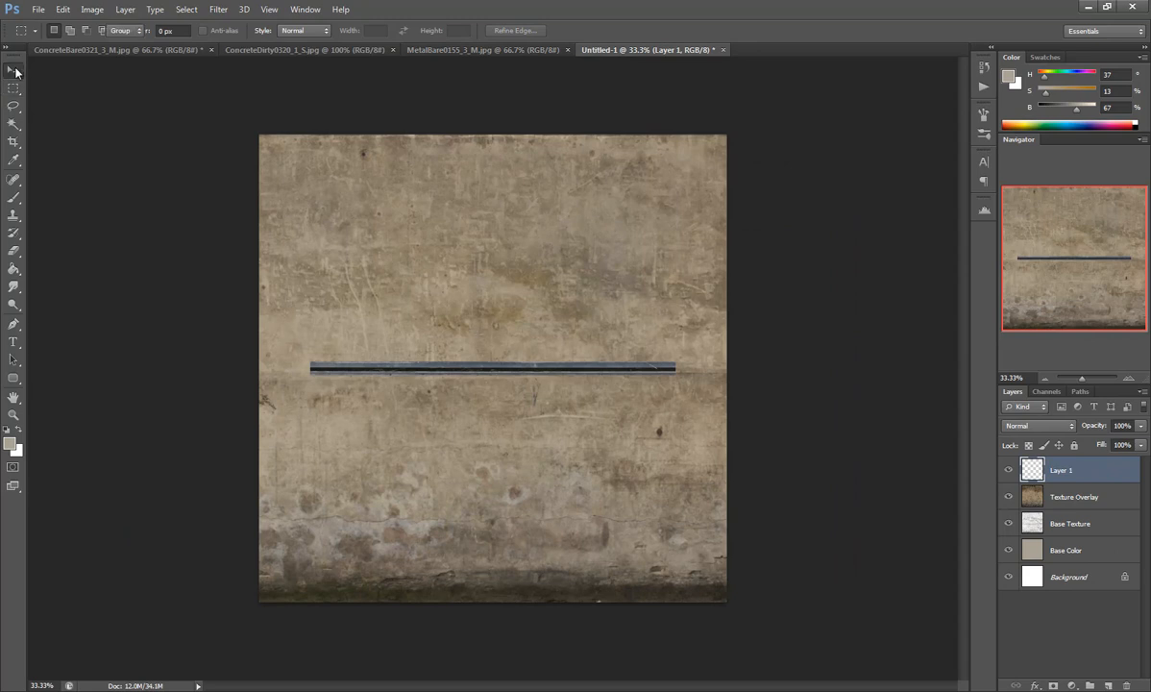
{"action": "left_click_drag", "start_coordinate": [506, 388], "coordinate": [553, 611]}
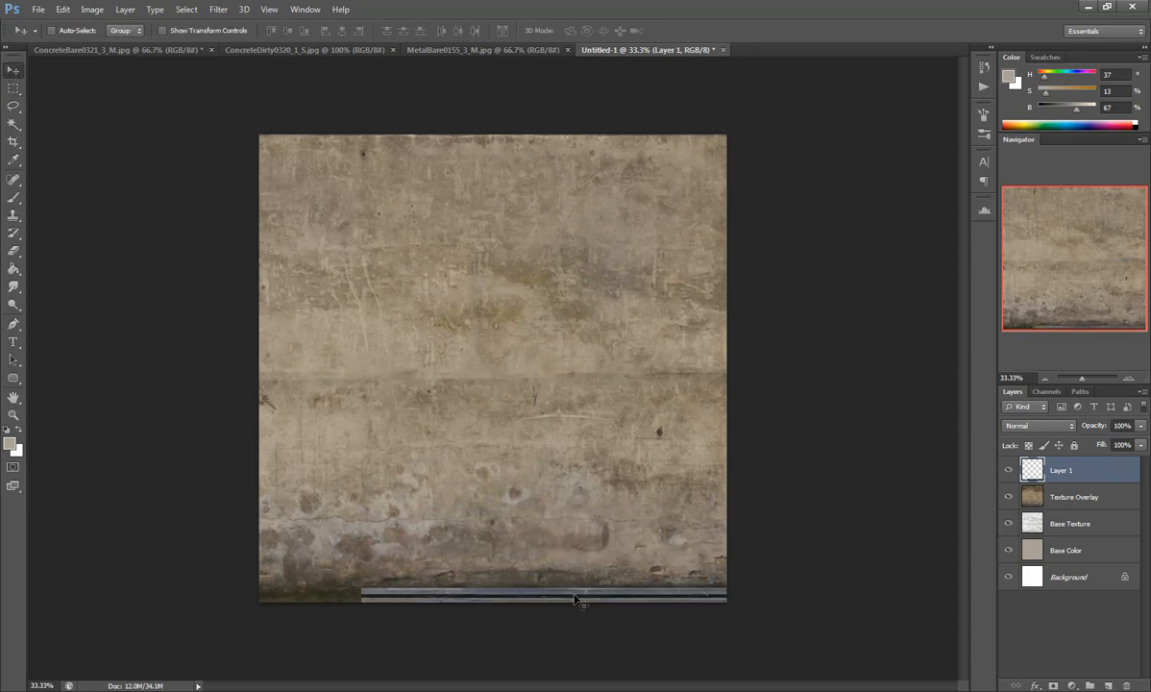
{"action": "key", "text": "ctrl+t"}
{"action": "left_click_drag", "start_coordinate": [362, 587], "coordinate": [260, 584]}
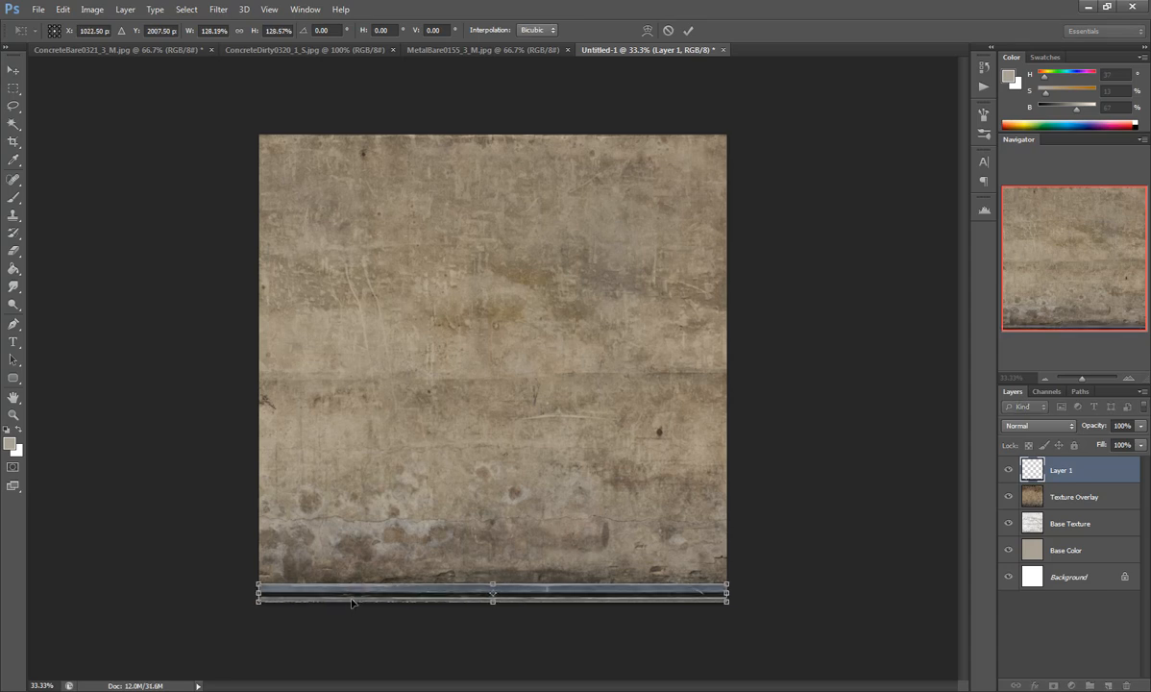
{"action": "key", "text": "Return"}
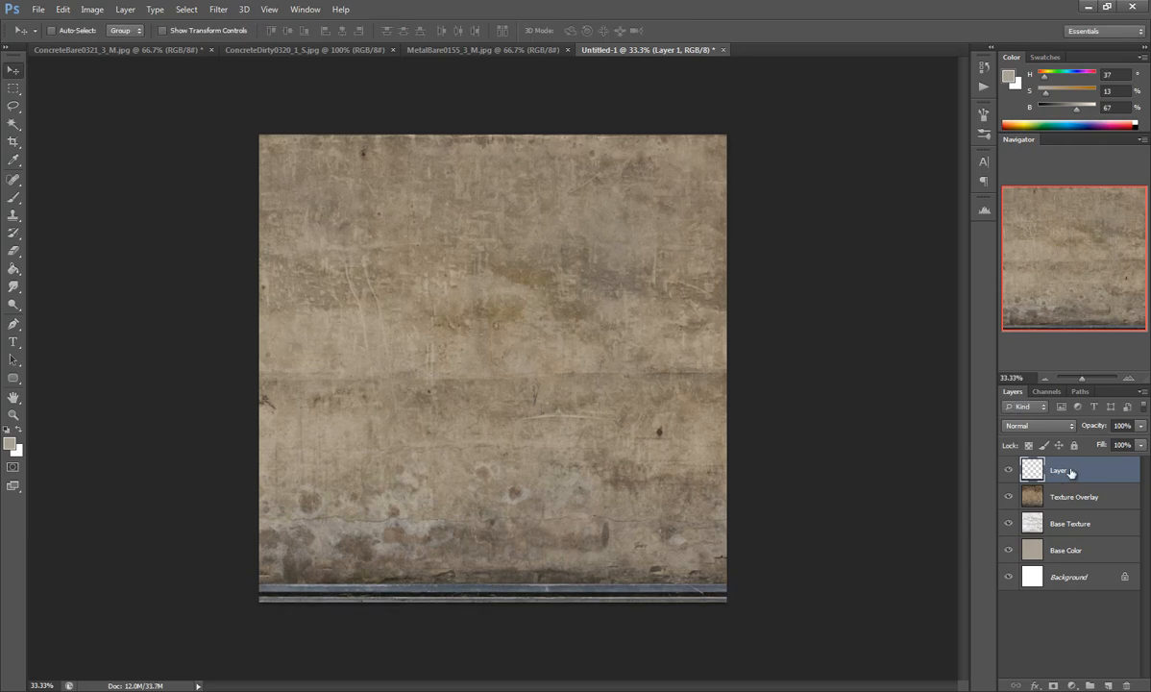
Step: Move Layer 1 beneath Texture Overlay and adjust its Hue/Saturation to hue +180 and saturation about -38
{"action": "left_click_drag", "start_coordinate": [1052, 471], "coordinate": [1073, 506]}
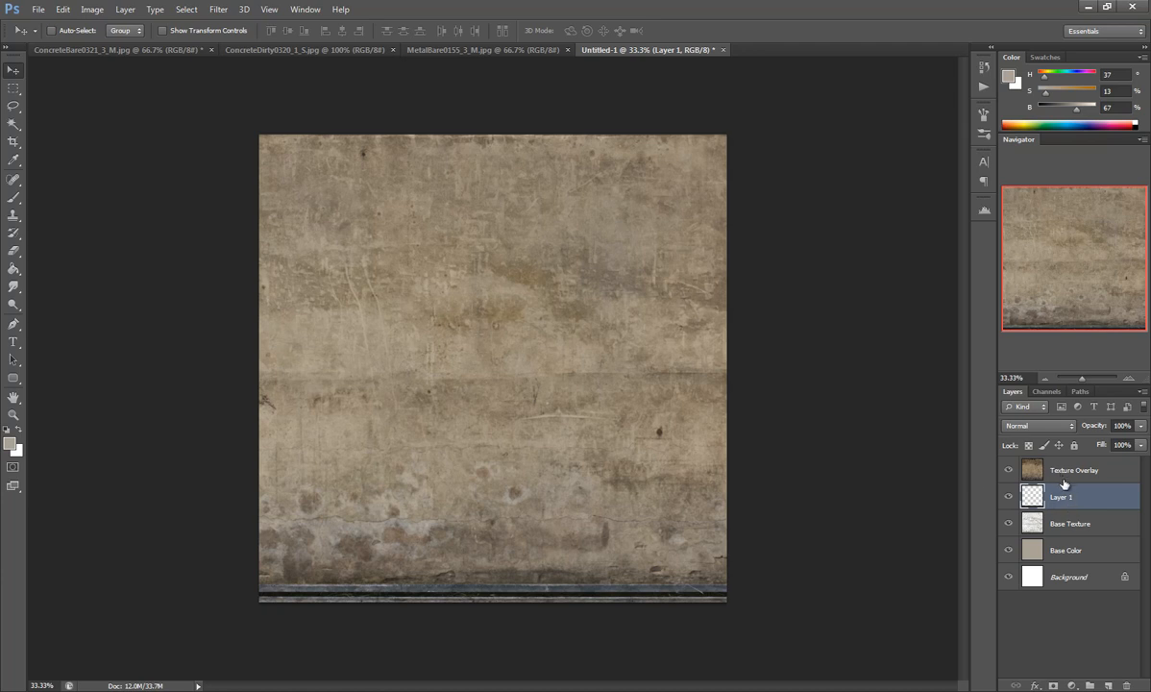
{"action": "left_click", "coordinate": [93, 9]}
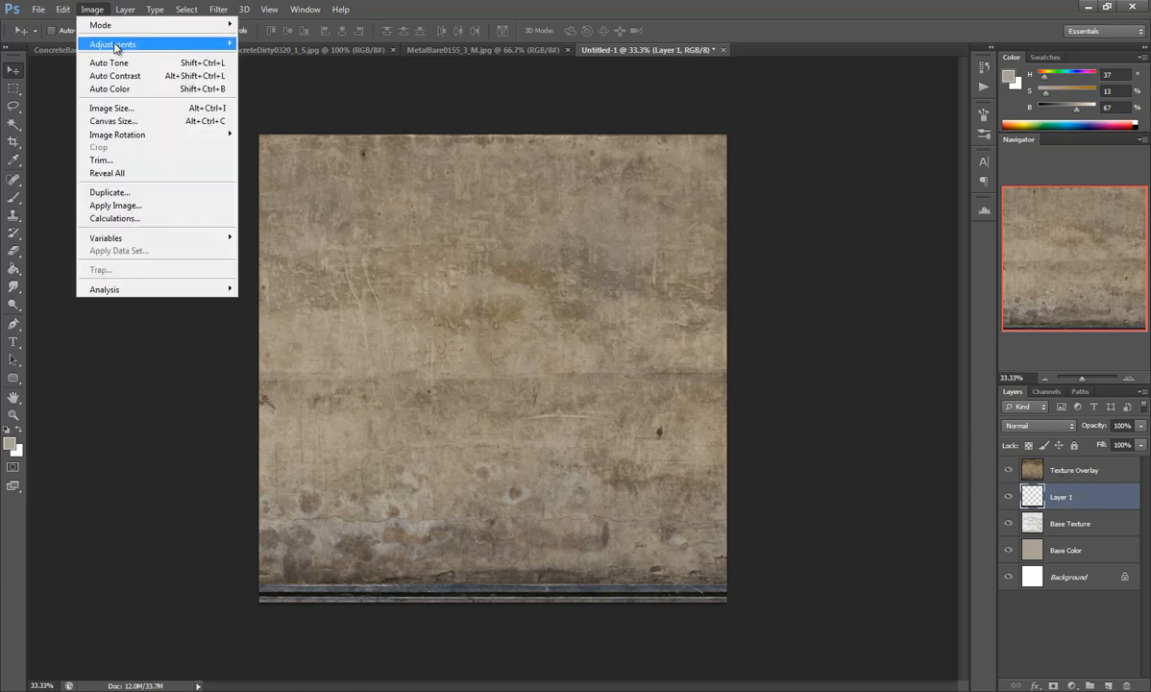
{"action": "mouse_move", "coordinate": [113, 44]}
{"action": "left_click", "coordinate": [262, 116]}
{"action": "left_click_drag", "start_coordinate": [595, 328], "coordinate": [715, 336]}
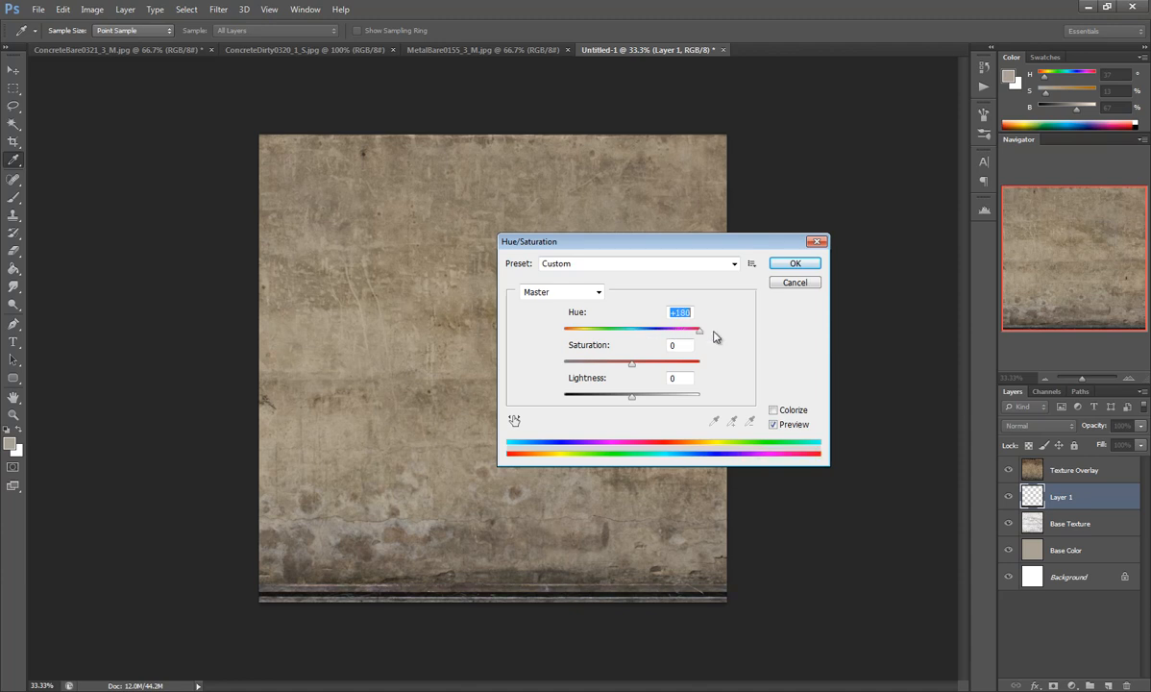
{"action": "left_click_drag", "start_coordinate": [632, 363], "coordinate": [611, 366]}
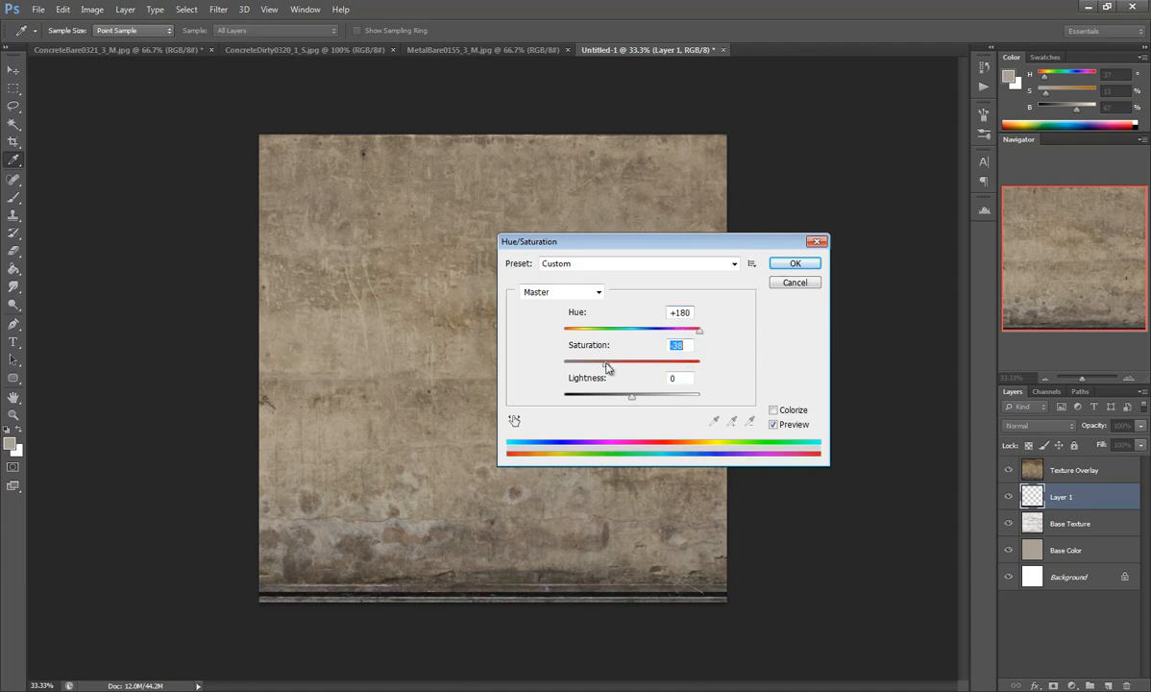
{"action": "left_click", "coordinate": [795, 265]}
{"action": "key", "text": "v"}
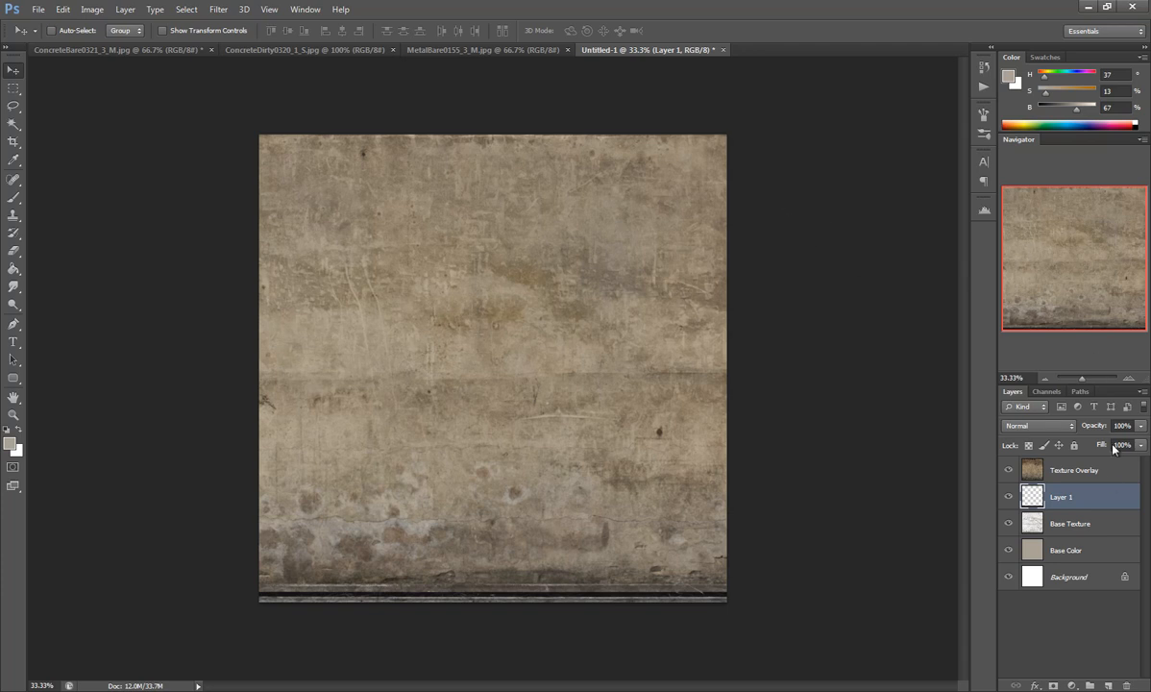
Step: Add a Drop Shadow to Layer 1 with 0 px distance, about 28% spread and 46 px size
{"action": "double_click", "coordinate": [1098, 501]}
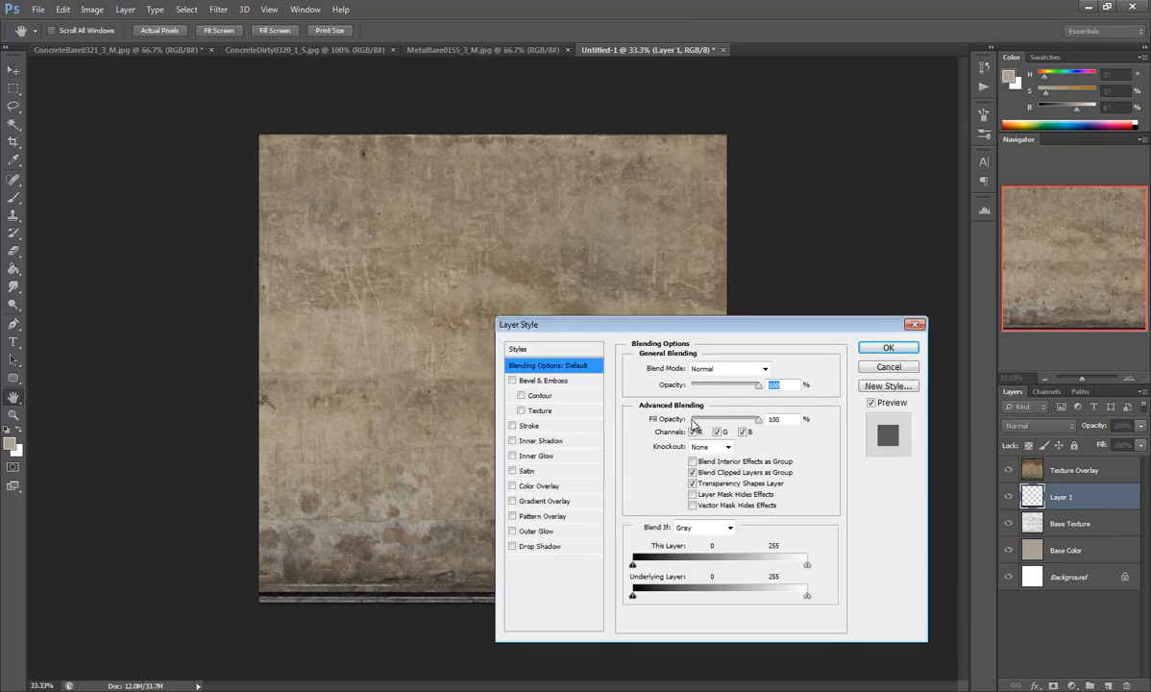
{"action": "left_click_drag", "start_coordinate": [545, 312], "coordinate": [688, 141]}
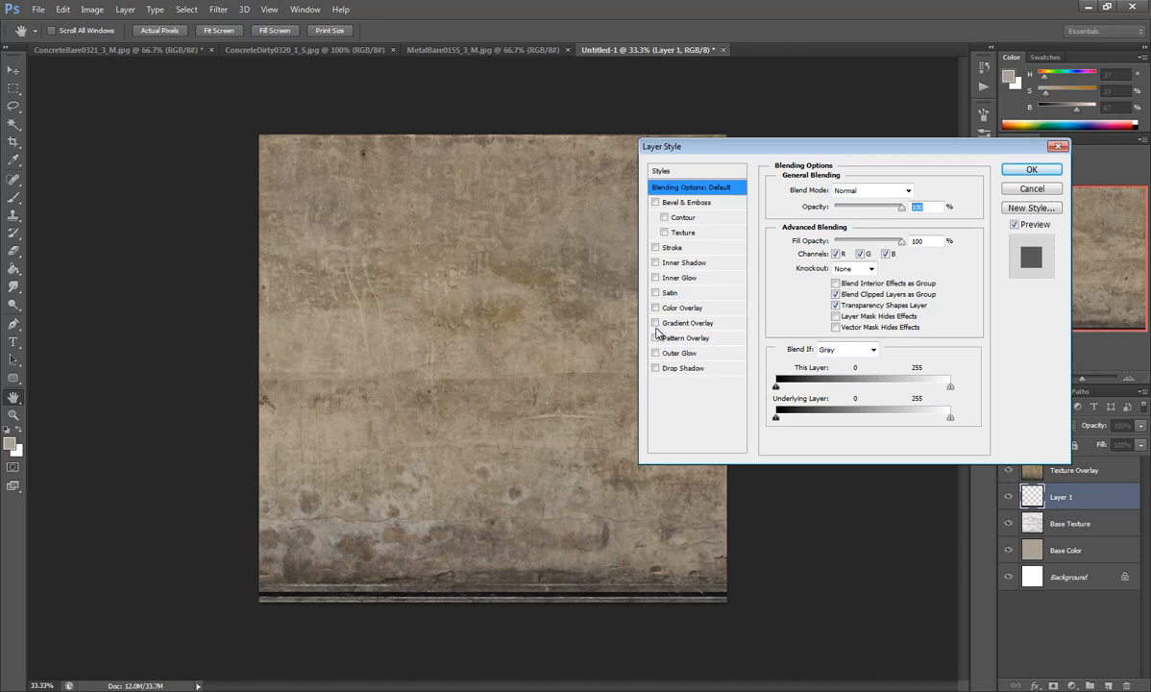
{"action": "left_click", "coordinate": [688, 371]}
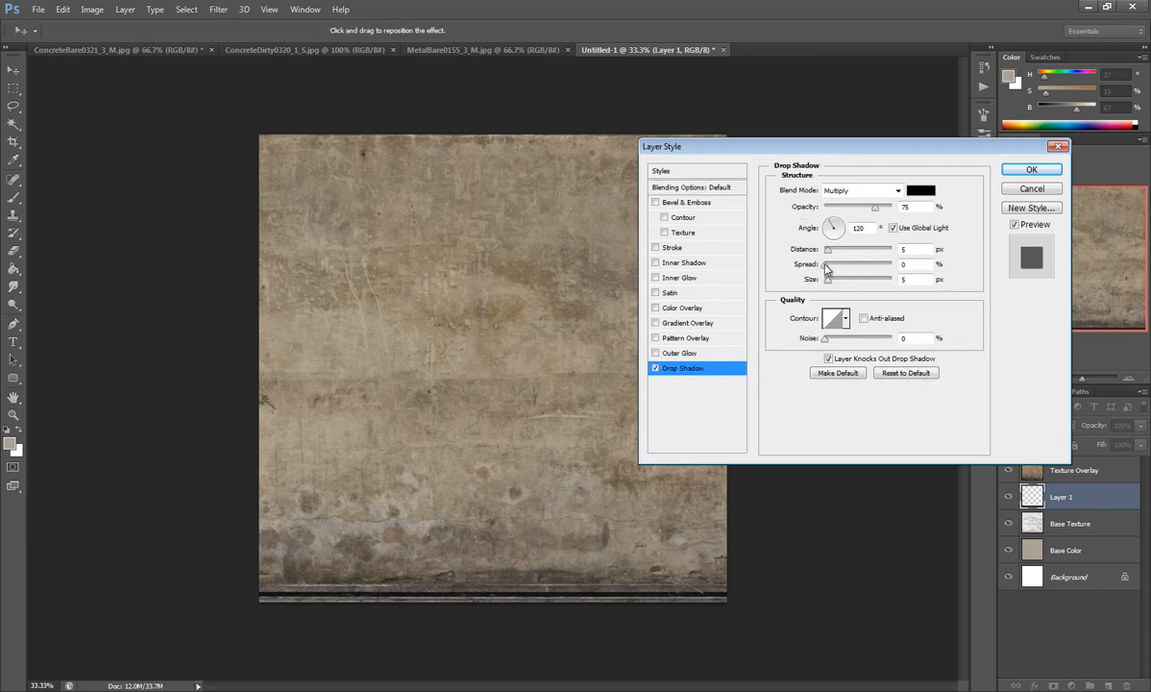
{"action": "left_click_drag", "start_coordinate": [828, 250], "coordinate": [822, 250]}
{"action": "left_click_drag", "start_coordinate": [829, 286], "coordinate": [836, 284]}
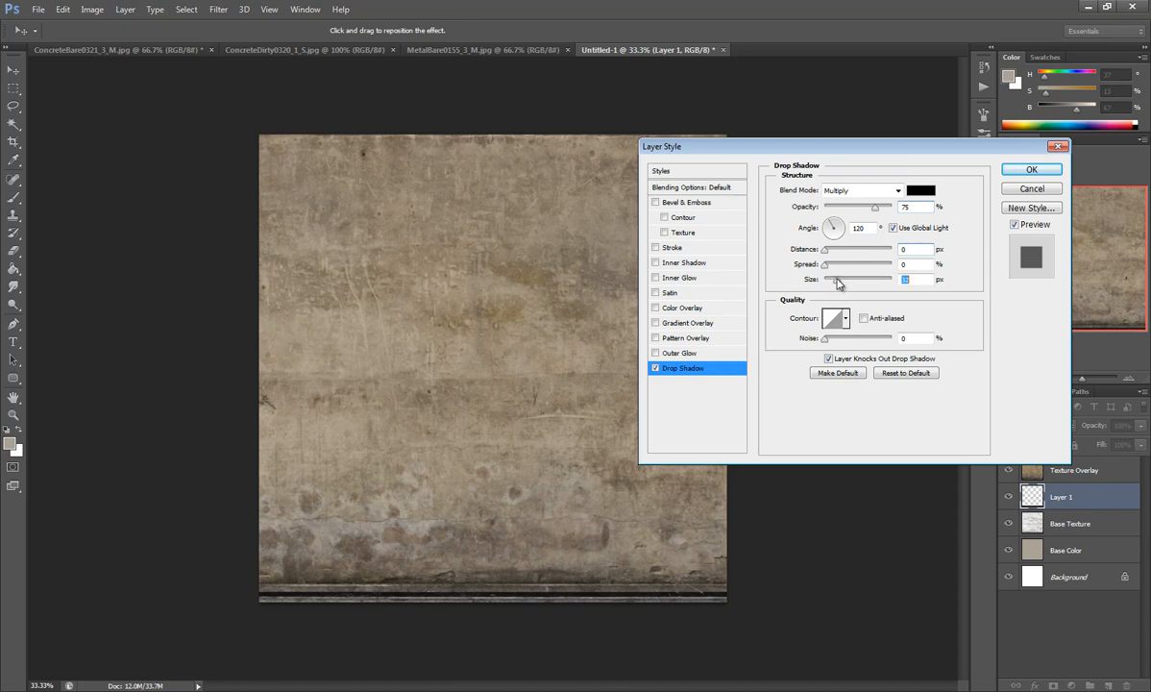
{"action": "left_click_drag", "start_coordinate": [845, 281], "coordinate": [837, 283]}
{"action": "key", "text": "space"}
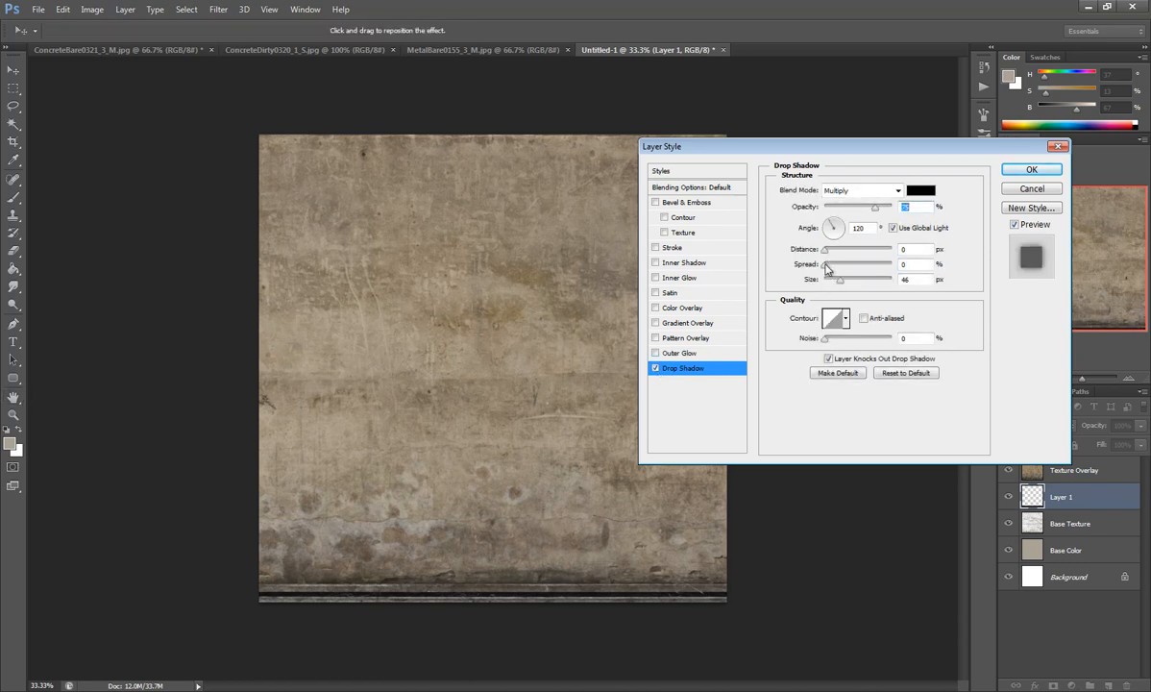
{"action": "left_click_drag", "start_coordinate": [824, 271], "coordinate": [841, 274]}
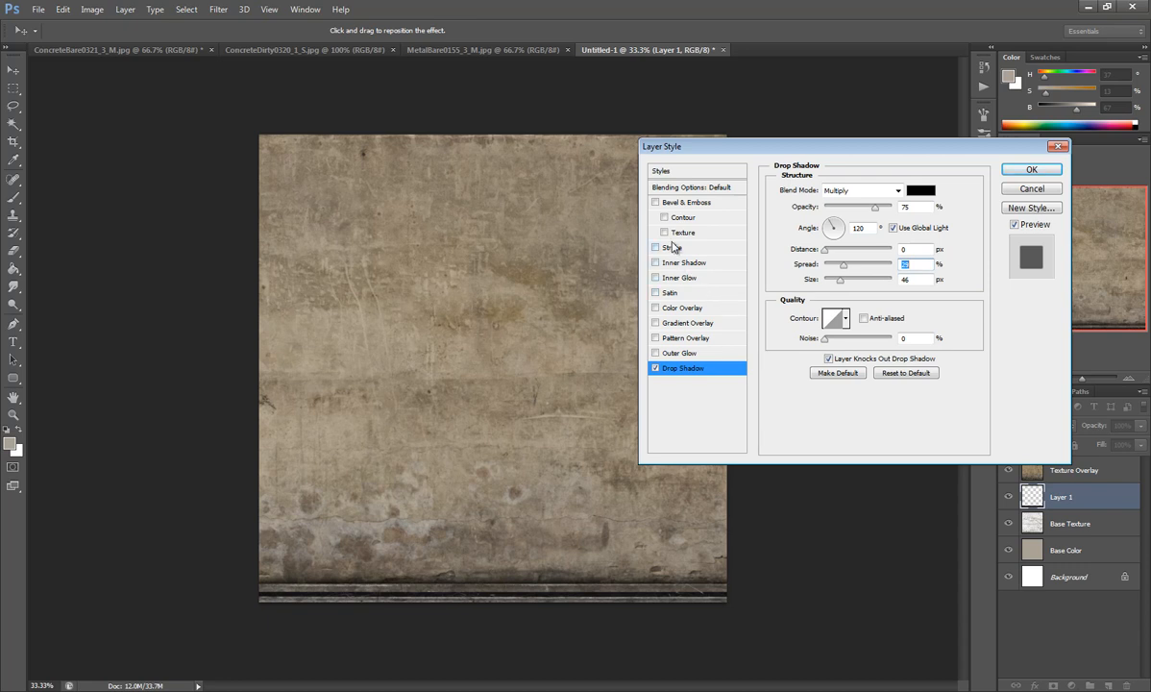
Step: Add an Inner Bevel with Bevel & Emboss to Layer 1, reduce its highlight opacity, and apply the layer style
{"action": "left_click", "coordinate": [655, 203]}
{"action": "left_click", "coordinate": [666, 205]}
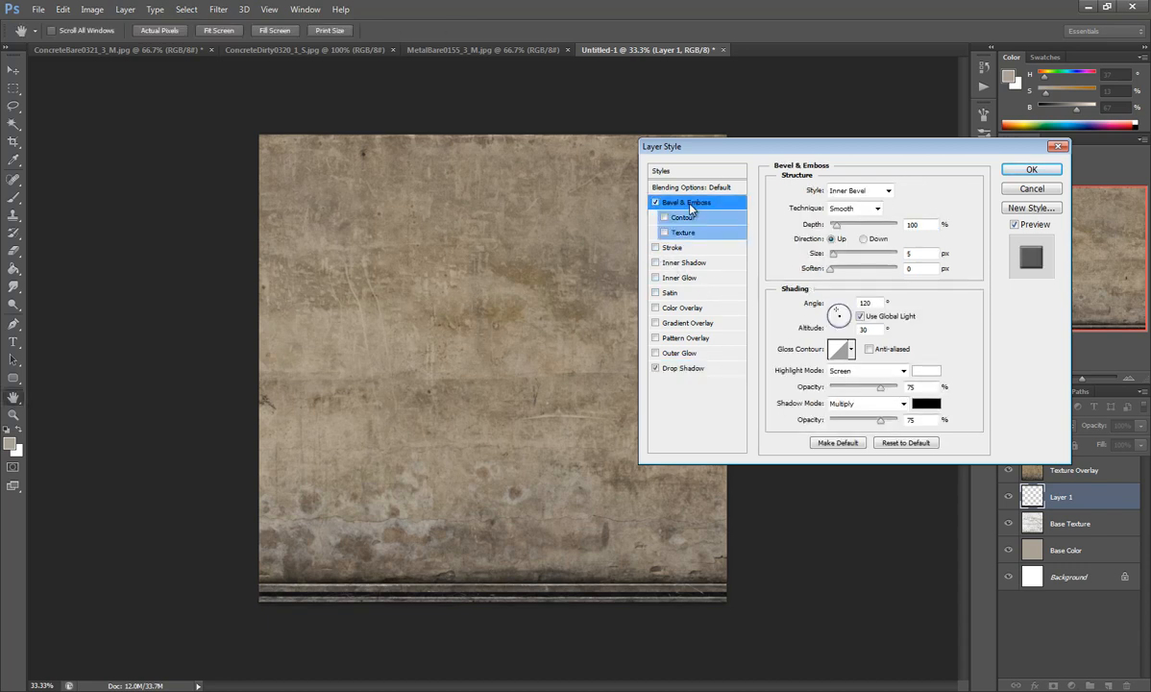
{"action": "left_click", "coordinate": [655, 202]}
{"action": "left_click", "coordinate": [655, 203]}
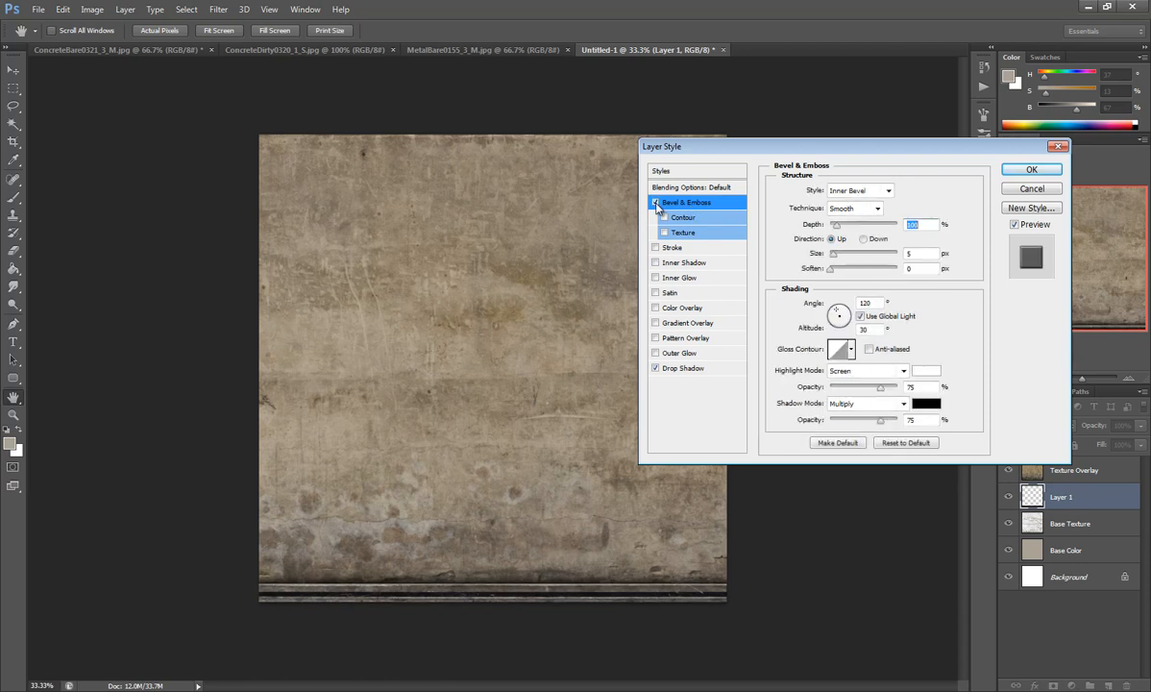
{"action": "left_click", "coordinate": [655, 202]}
{"action": "left_click", "coordinate": [655, 202]}
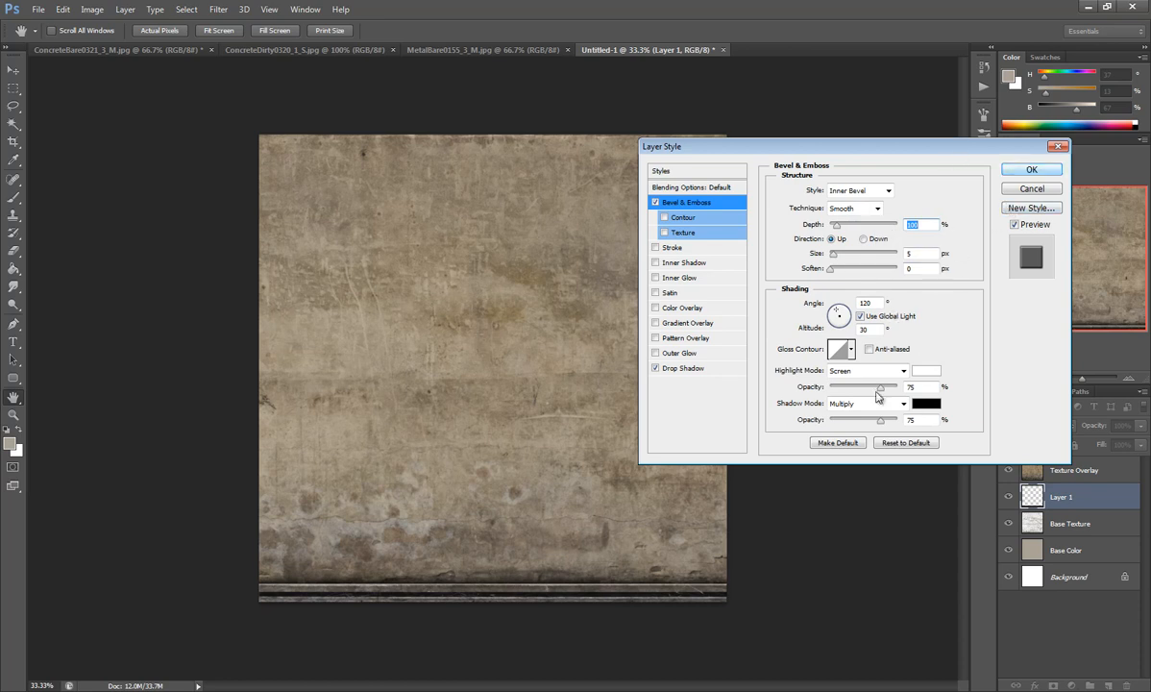
{"action": "left_click_drag", "start_coordinate": [877, 392], "coordinate": [848, 390]}
{"action": "left_click", "coordinate": [1031, 171]}
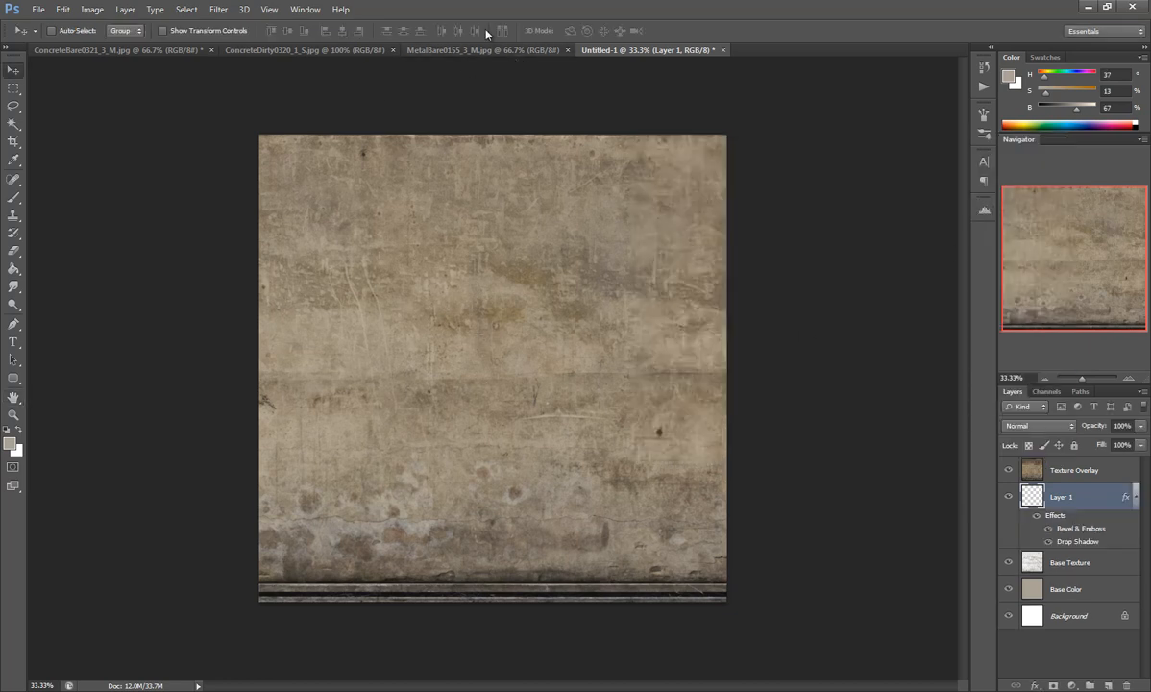
Step: Copy the light strip along the upper edge of MetalBare0155_3_M.jpg and paste it into the Untitled-1 document
{"action": "left_click", "coordinate": [451, 48]}
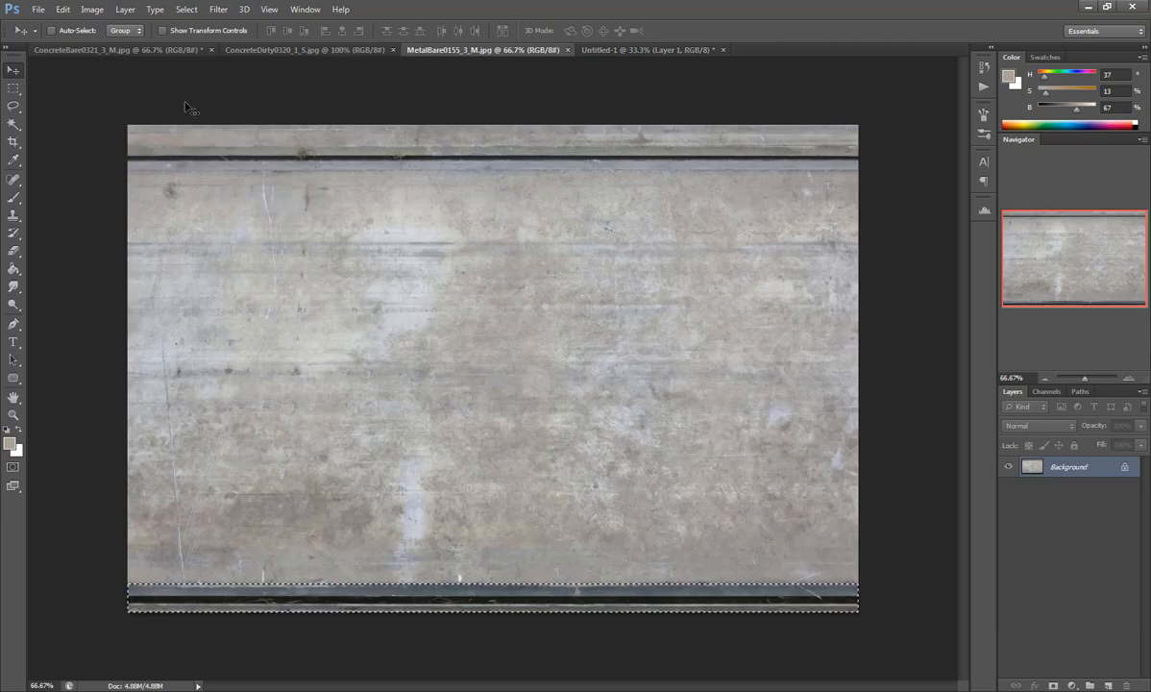
{"action": "left_click", "coordinate": [11, 88]}
{"action": "left_click", "coordinate": [114, 108]}
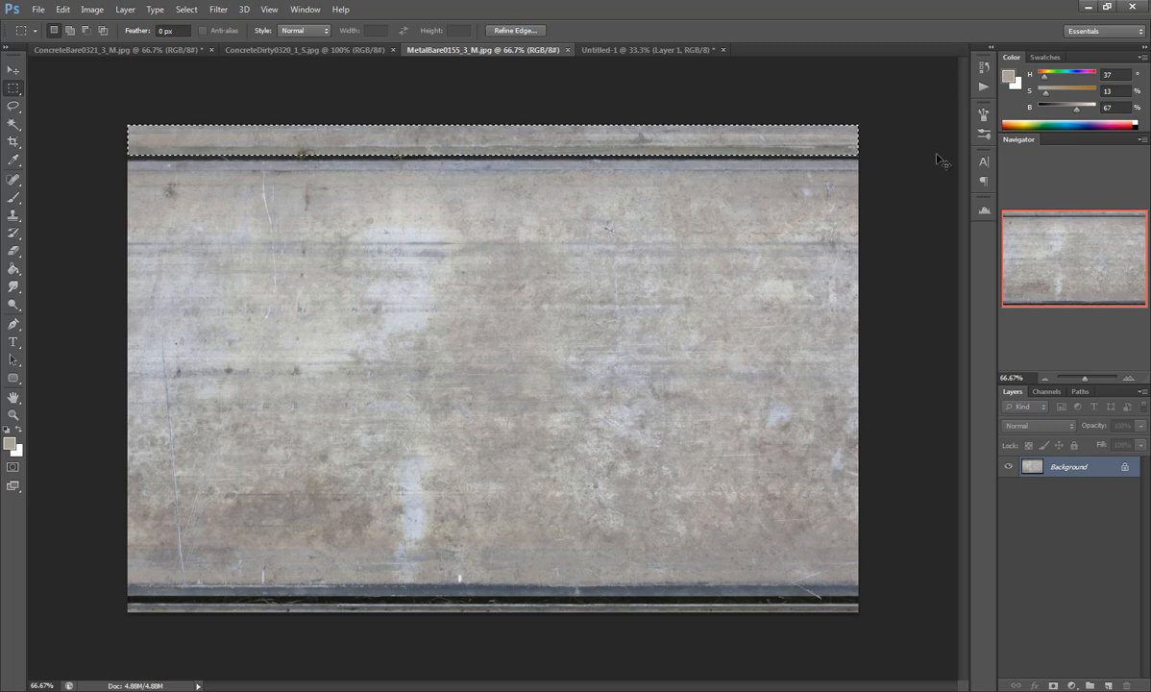
{"action": "left_click", "coordinate": [630, 51]}
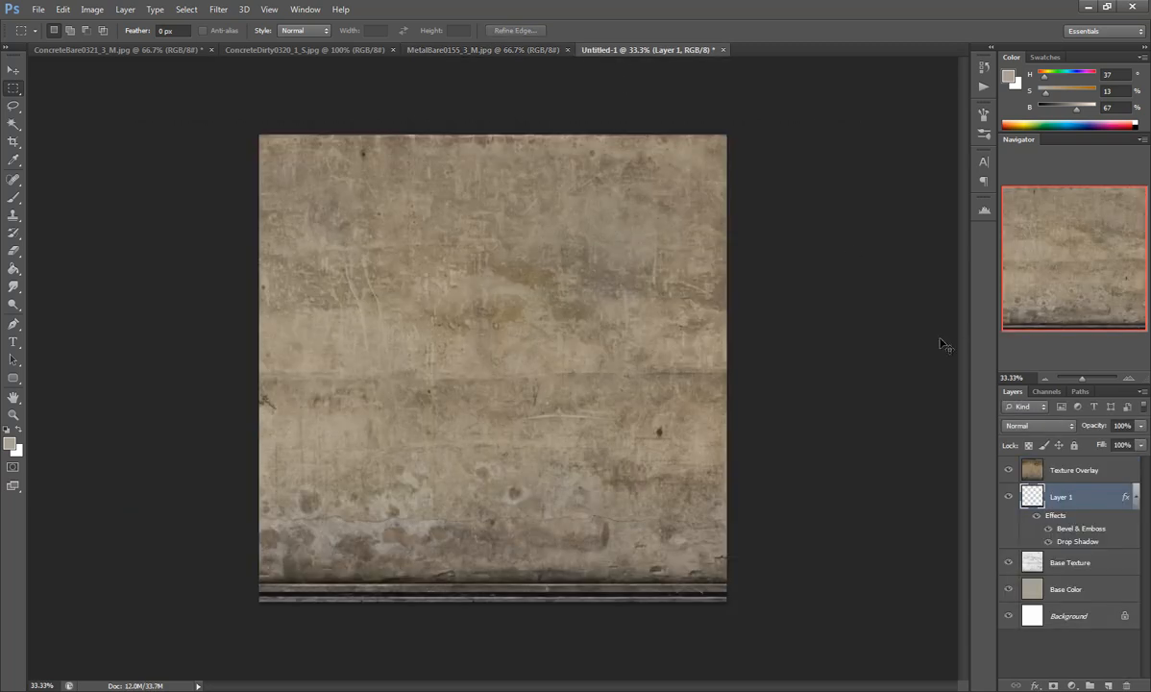
{"action": "key", "text": "ctrl+v"}
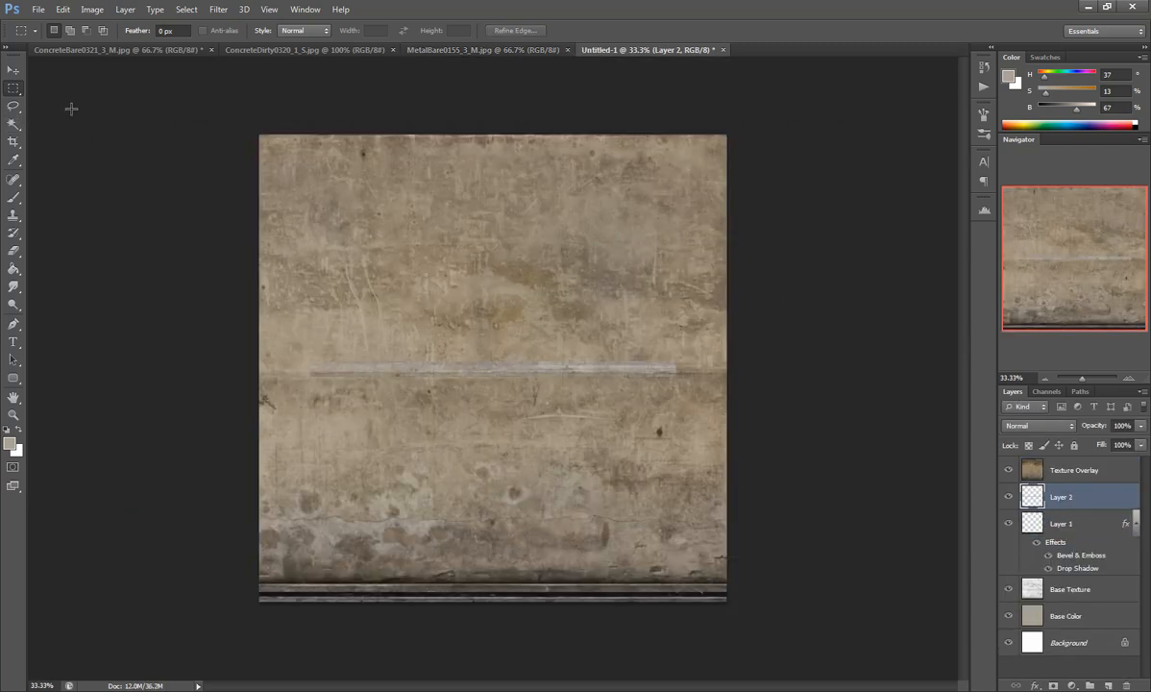
Step: Move the Layer 2 strip to the canvas's top edge and scale it to about 128% so it spans the full width
{"action": "key", "text": "v"}
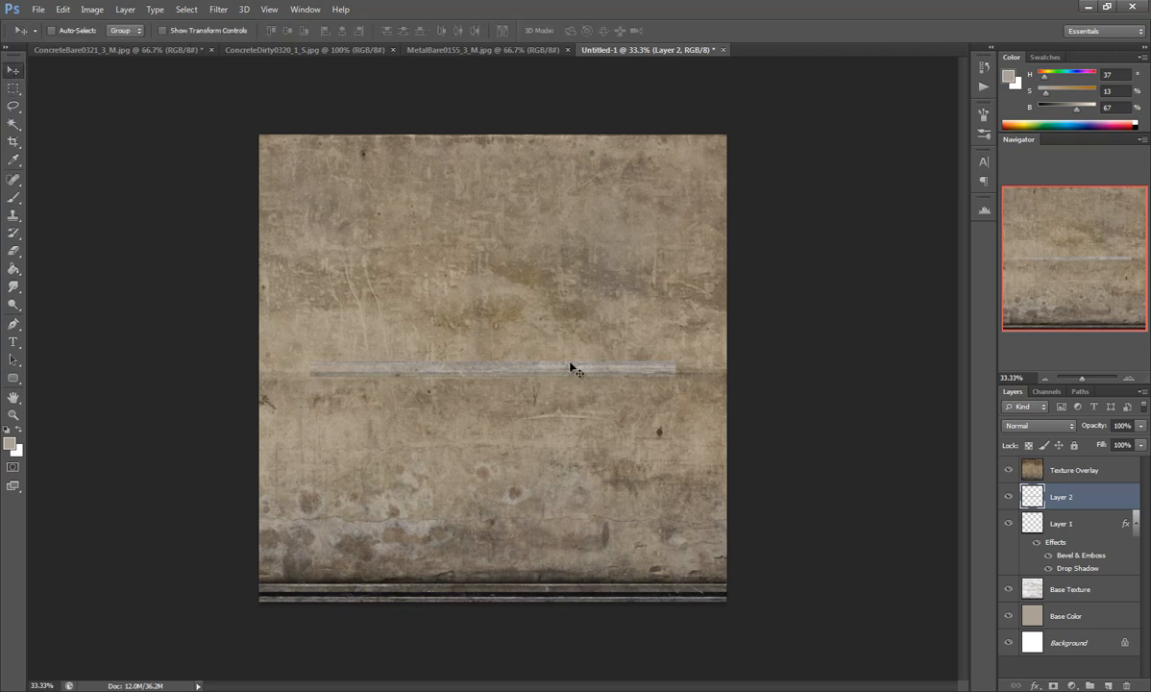
{"action": "left_click_drag", "start_coordinate": [533, 359], "coordinate": [480, 142]}
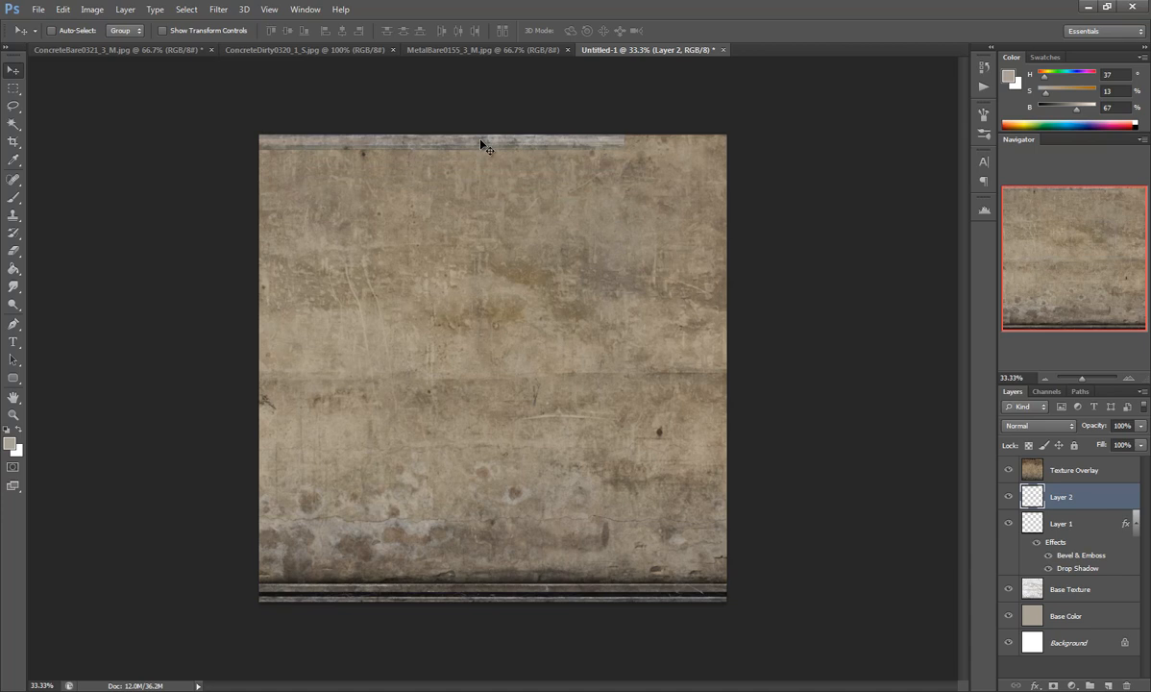
{"action": "key", "text": "ctrl+t"}
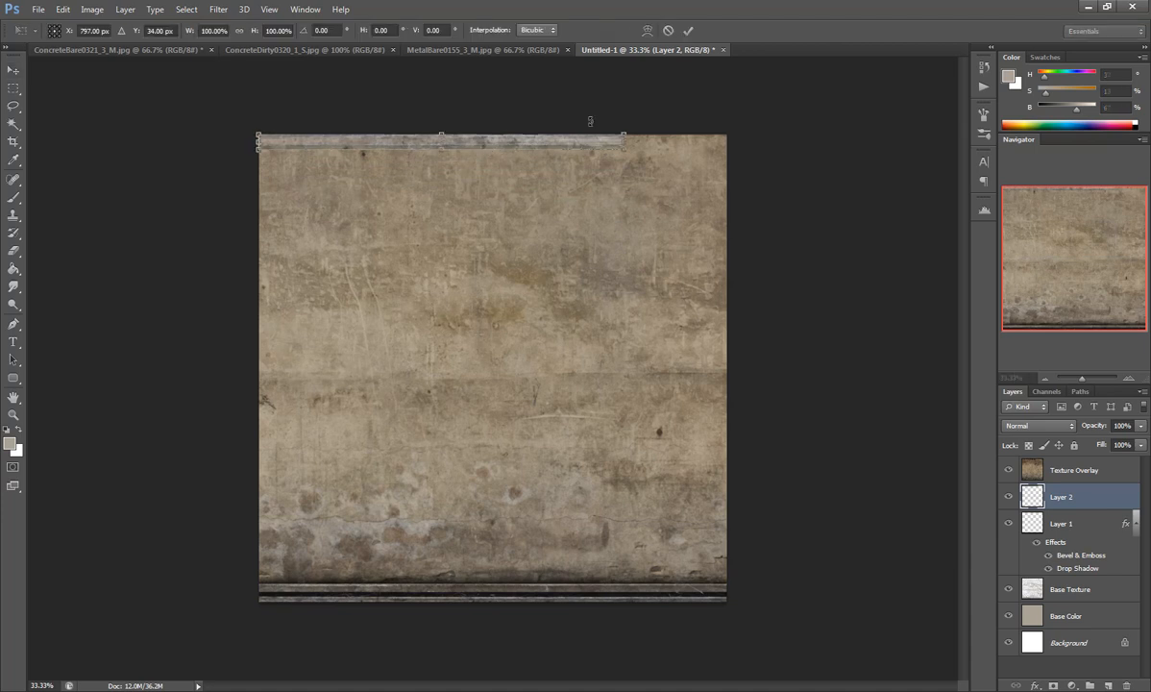
{"action": "left_click_drag", "start_coordinate": [627, 152], "coordinate": [725, 194]}
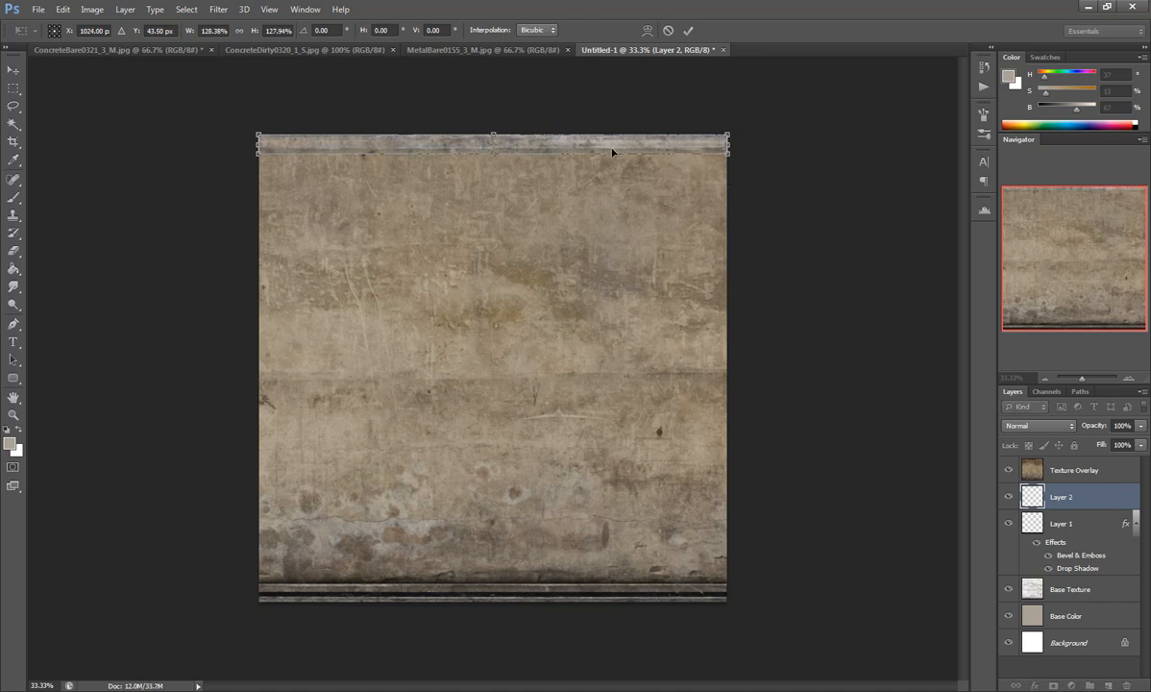
{"action": "key", "text": "Return"}
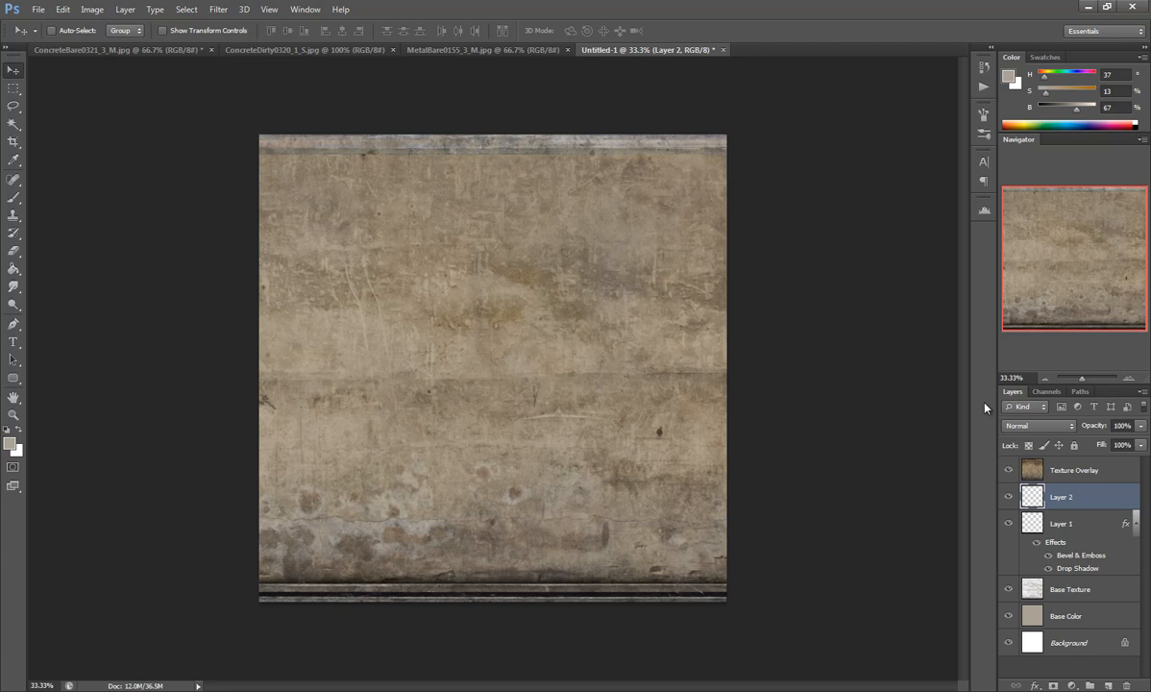
Step: Adjust the Layer 2 strip with Hue/Saturation, setting the hue to +180 and the saturation to about -52
{"action": "left_click", "coordinate": [92, 8]}
{"action": "mouse_move", "coordinate": [115, 43]}
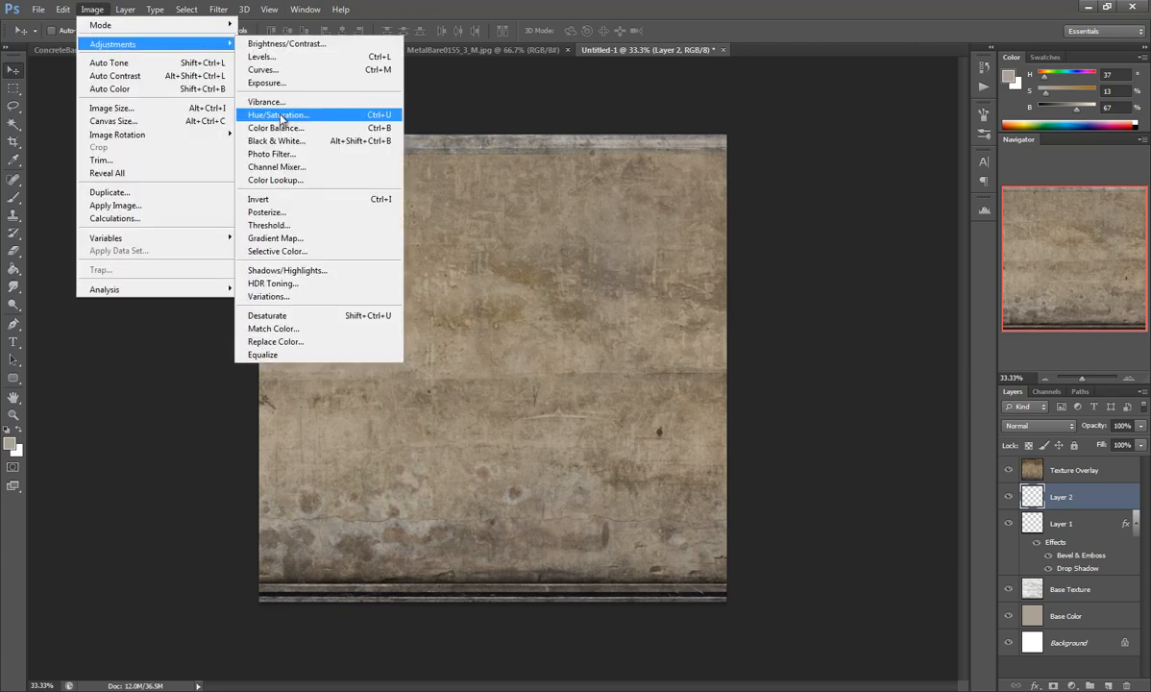
{"action": "left_click", "coordinate": [281, 116]}
{"action": "left_click_drag", "start_coordinate": [633, 329], "coordinate": [723, 336]}
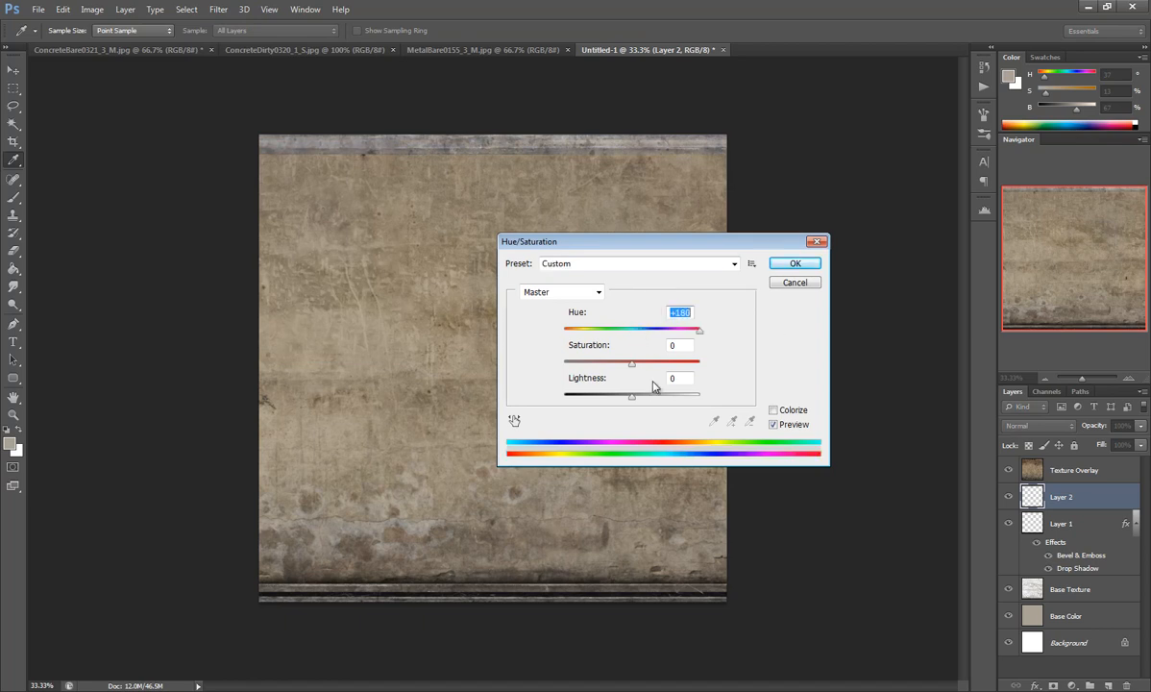
{"action": "left_click_drag", "start_coordinate": [631, 363], "coordinate": [598, 366]}
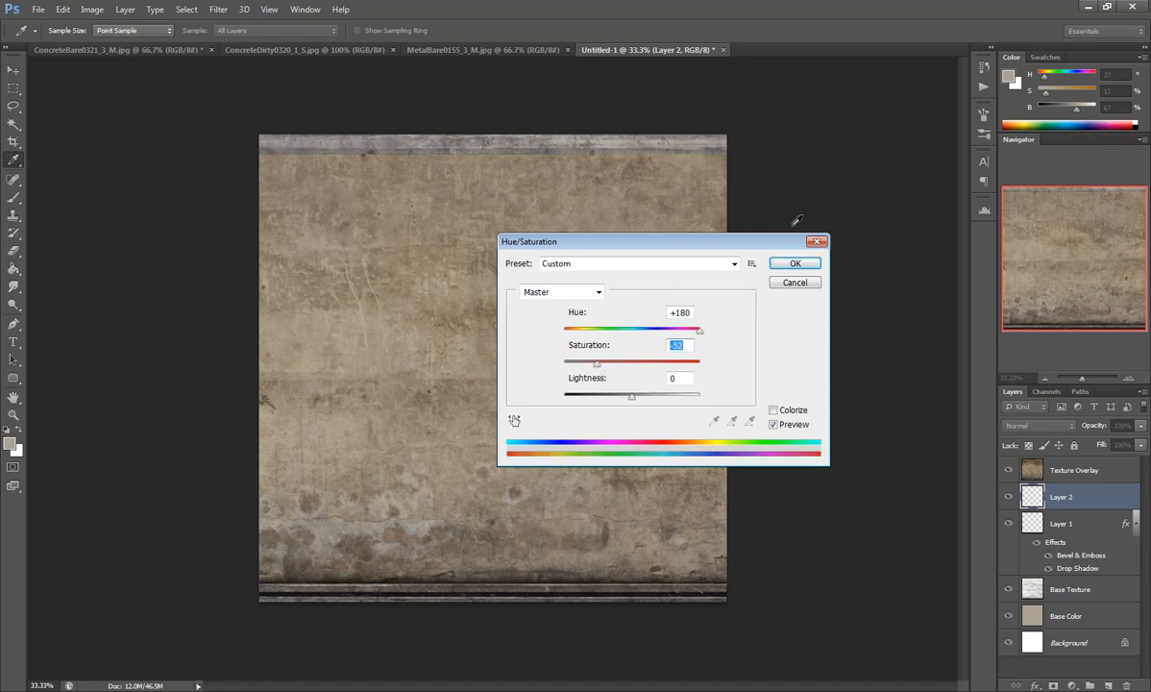
{"action": "left_click", "coordinate": [795, 263]}
Step: Darken the Layer 2 strip slightly by setting its brightness to -11
{"action": "left_click", "coordinate": [103, 14]}
{"action": "mouse_move", "coordinate": [110, 43]}
{"action": "left_click", "coordinate": [442, 44]}
{"action": "left_click_drag", "start_coordinate": [479, 126], "coordinate": [474, 127]}
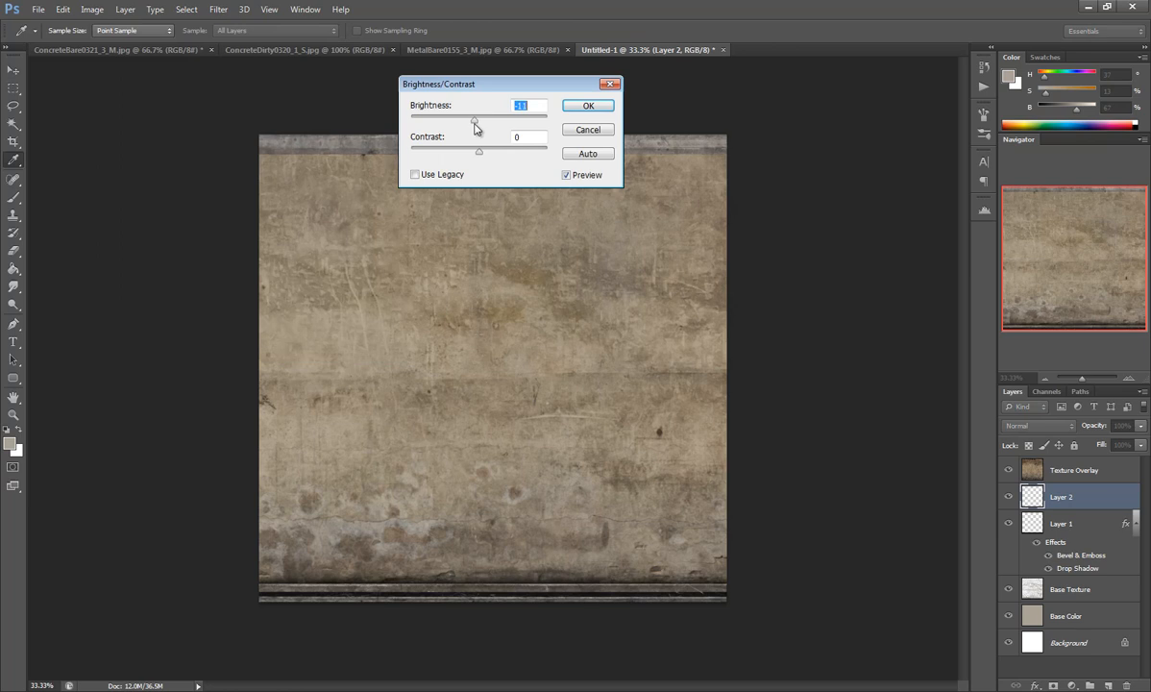
{"action": "left_click", "coordinate": [588, 106]}
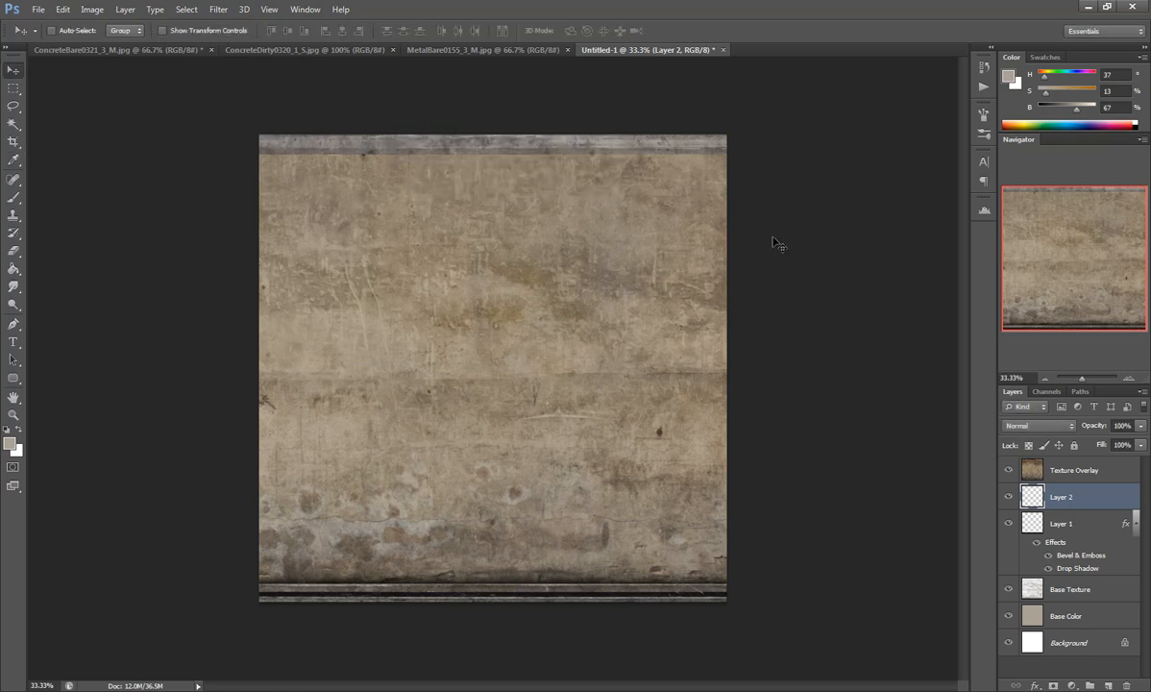
Step: Add a Drop Shadow to Layer 2 with a small distance and 54 px size, and apply the style
{"action": "double_click", "coordinate": [1091, 495]}
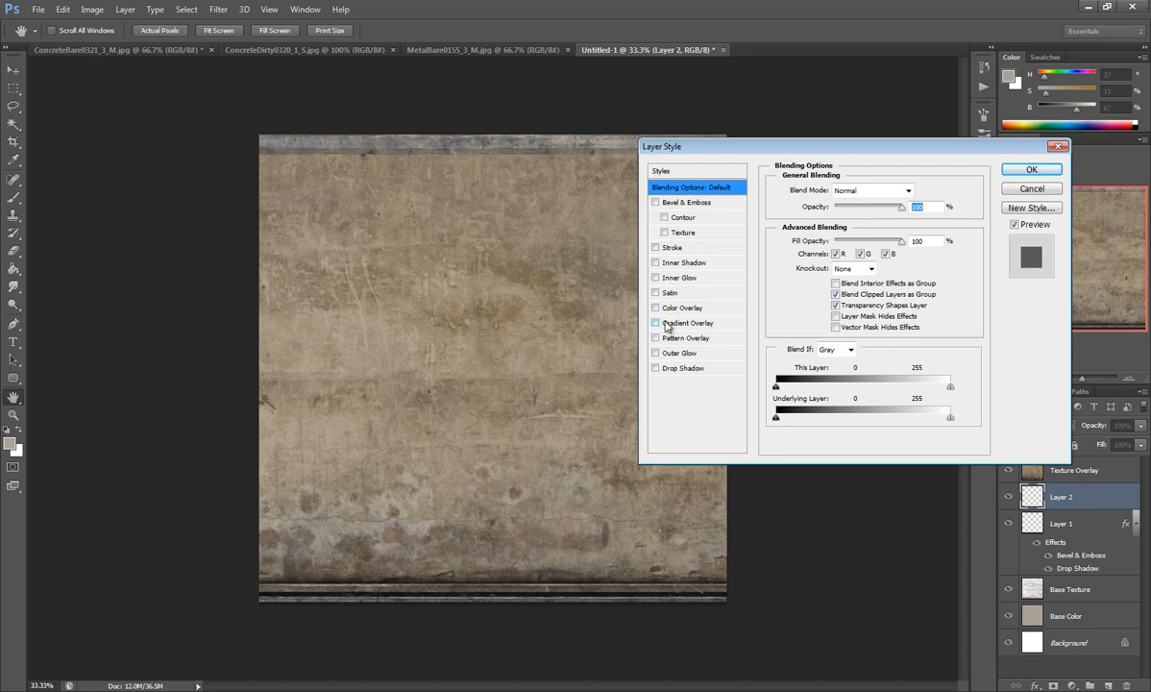
{"action": "left_click", "coordinate": [684, 369]}
{"action": "left_click_drag", "start_coordinate": [828, 252], "coordinate": [840, 281]}
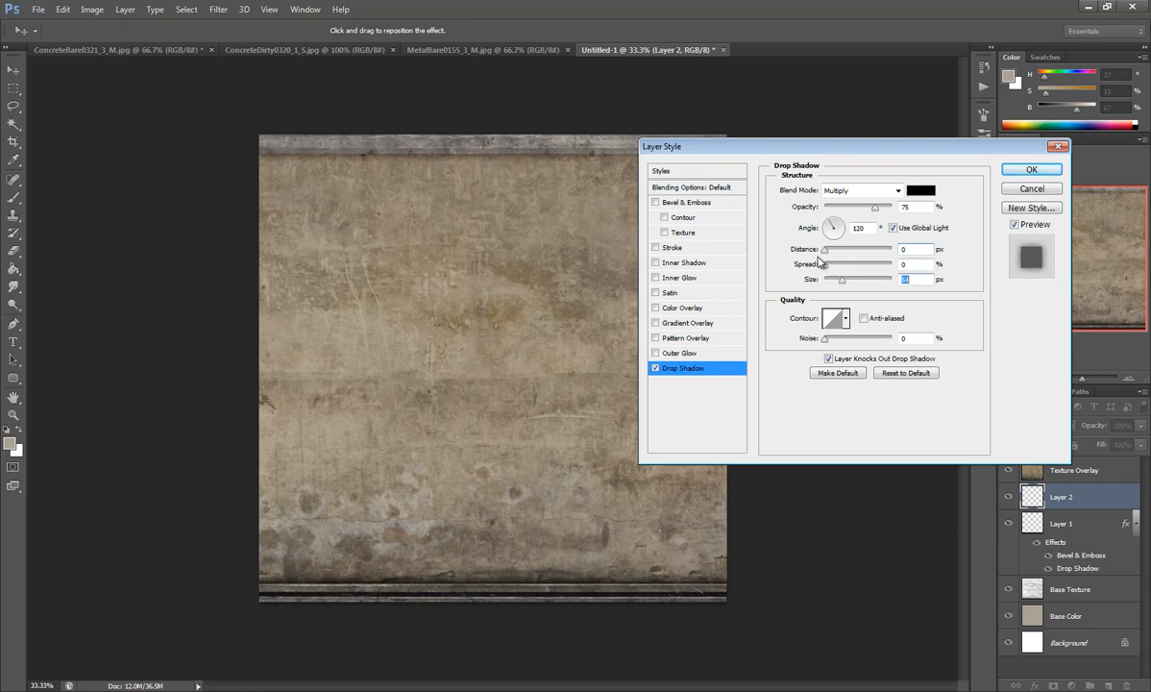
{"action": "left_click", "coordinate": [826, 251]}
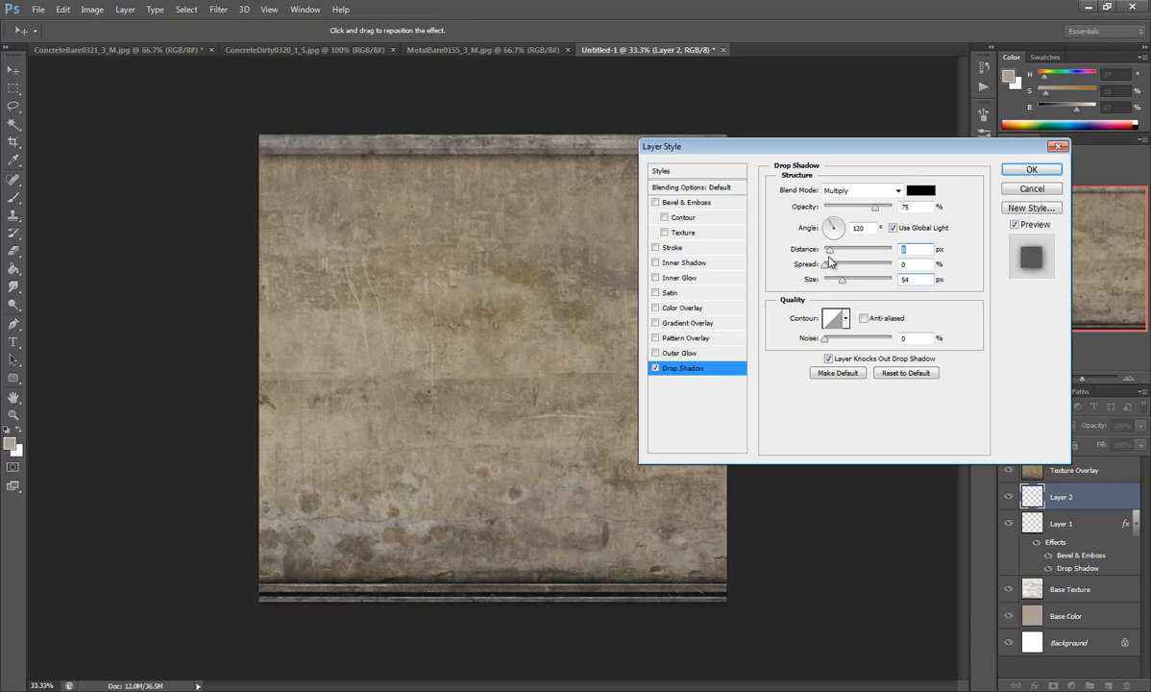
{"action": "left_click", "coordinate": [1030, 170]}
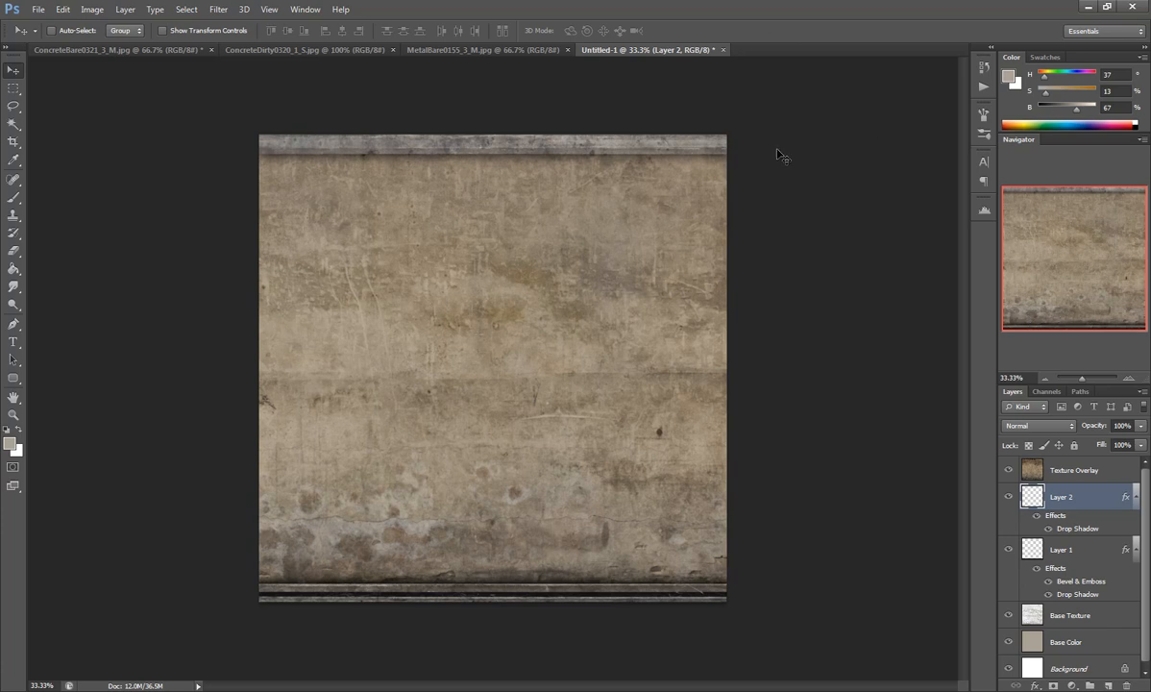
Step: Copy the large central metal area between the dark seams of MetalBare0155_3_M.jpg and paste it into the Untitled-1 document
{"action": "left_click", "coordinate": [490, 55]}
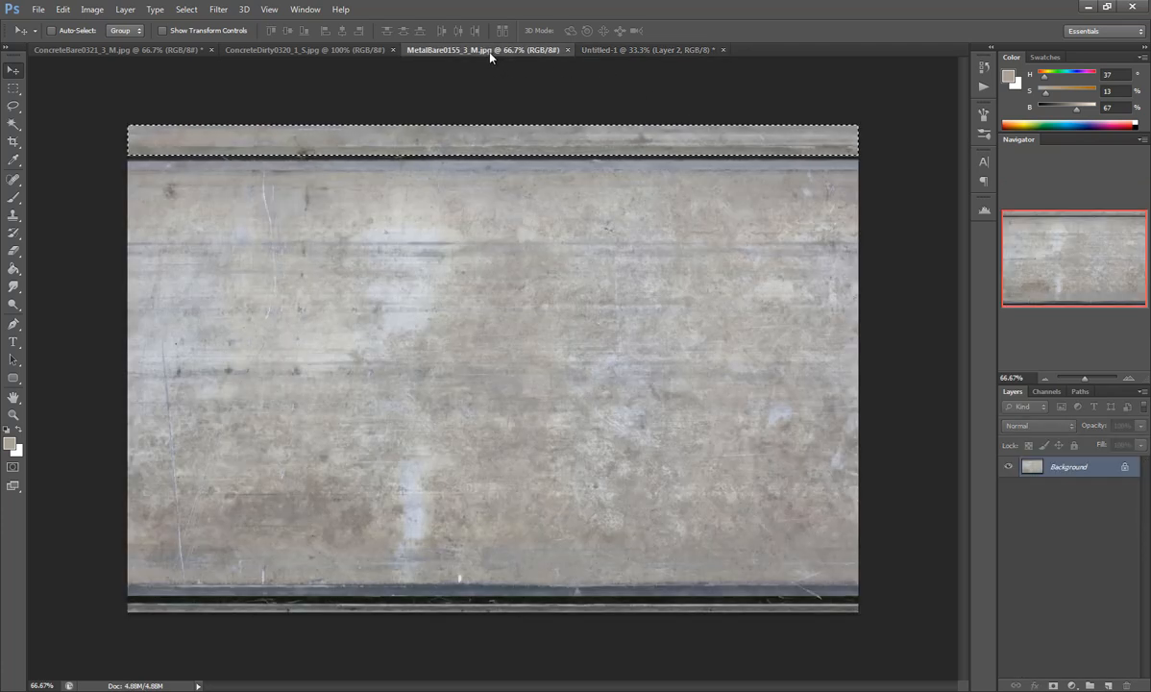
{"action": "key", "text": "m"}
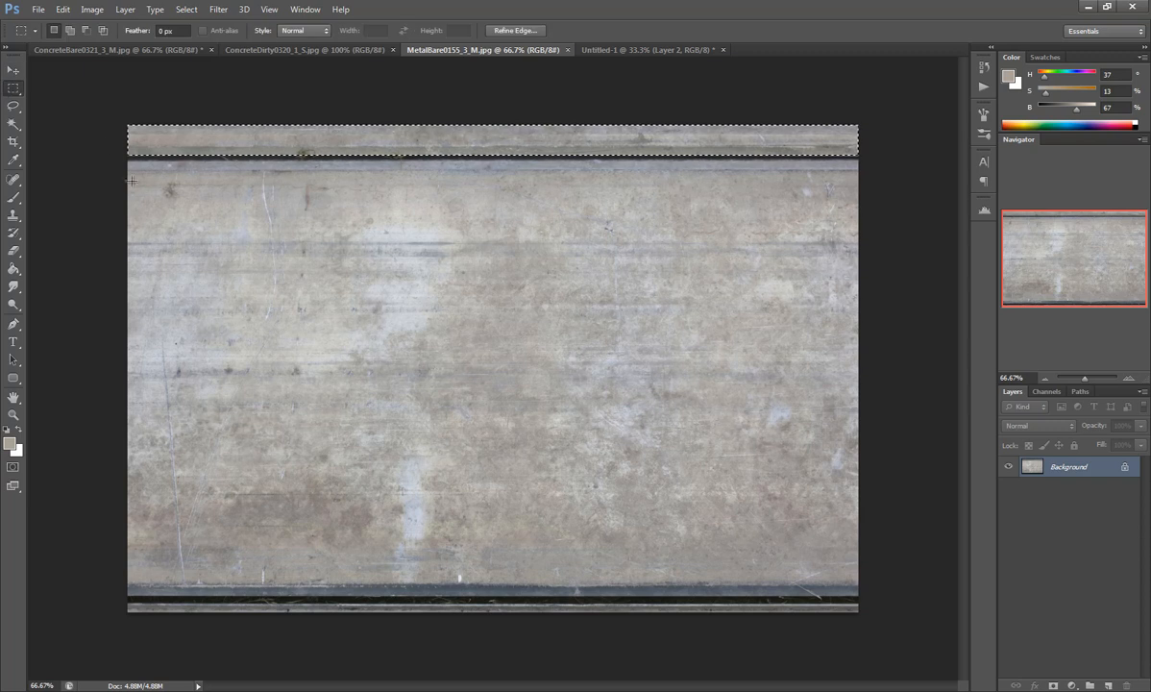
{"action": "left_click", "coordinate": [257, 213]}
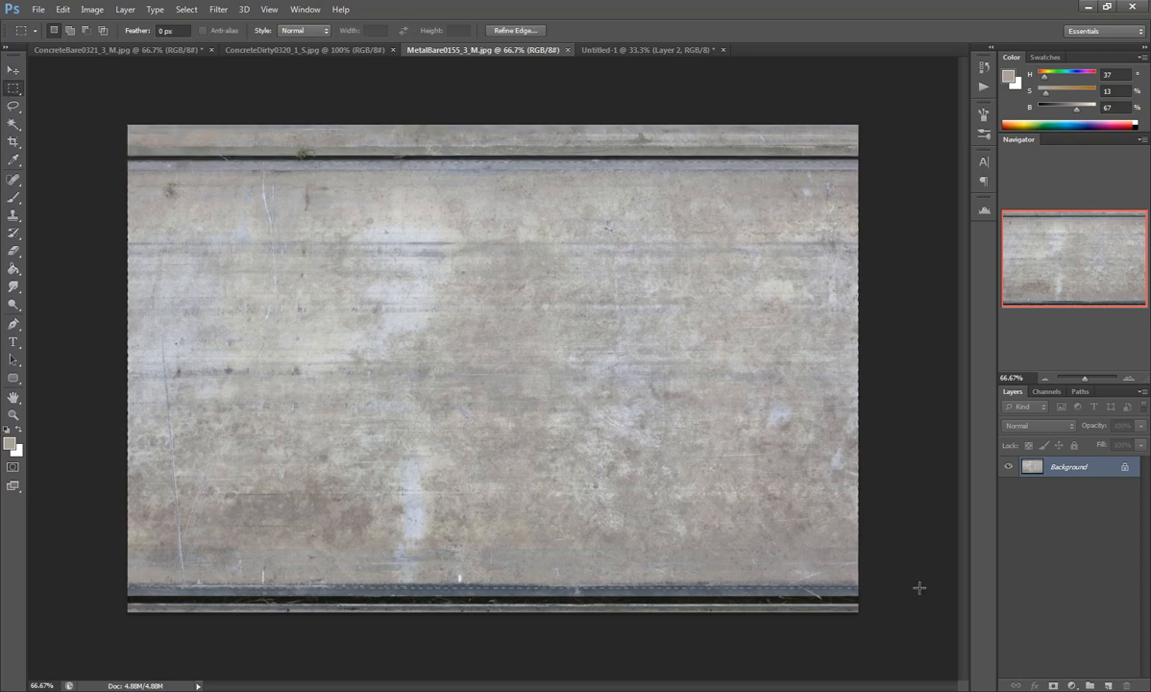
{"action": "left_click", "coordinate": [624, 50]}
{"action": "key", "text": "ctrl+v"}
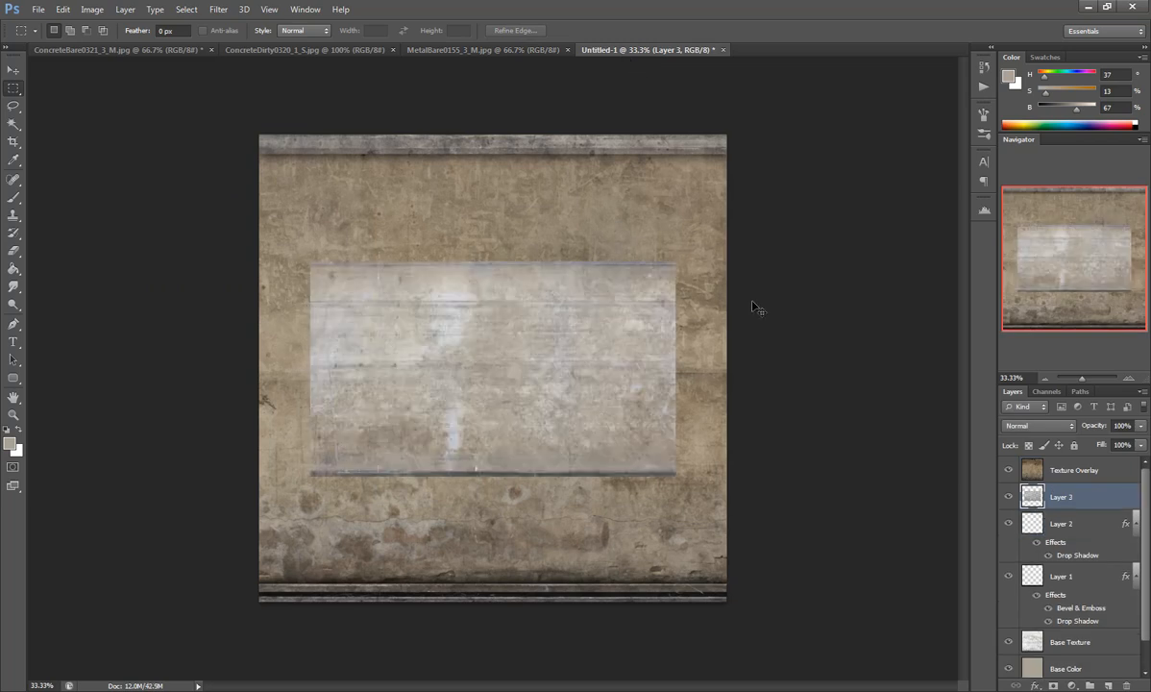
Step: Scale Layer 3 to about 218% so it covers the whole canvas, and move it directly below Base Texture
{"action": "key", "text": "ctrl+t"}
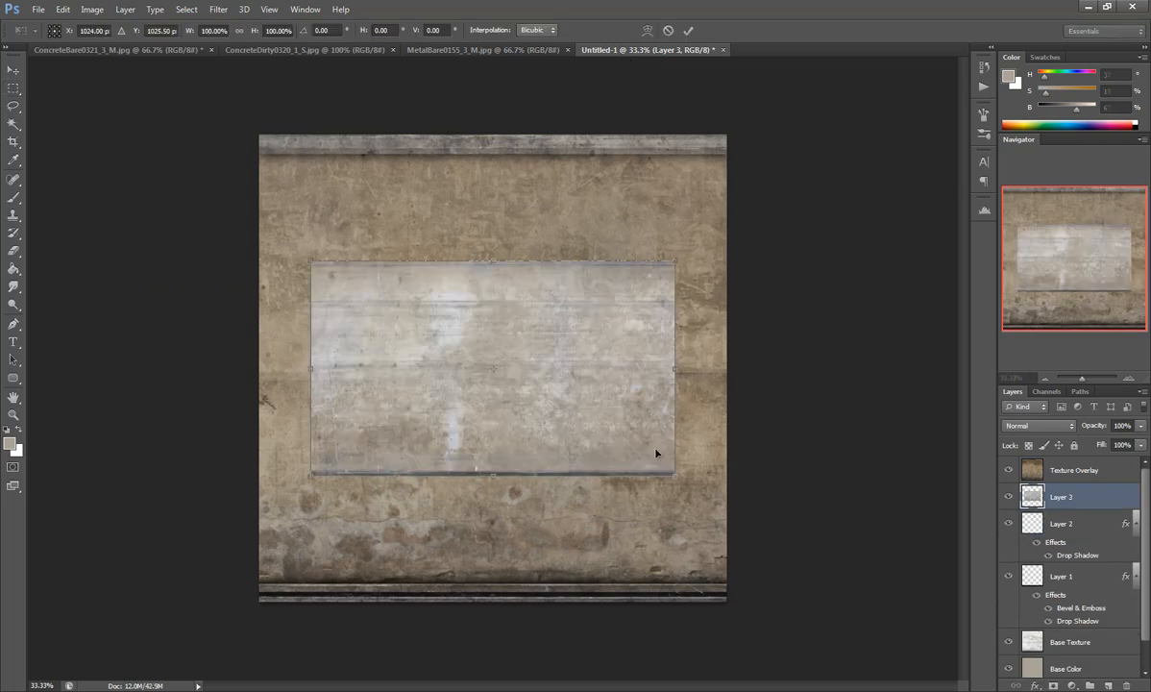
{"action": "left_click_drag", "start_coordinate": [675, 474], "coordinate": [858, 645]}
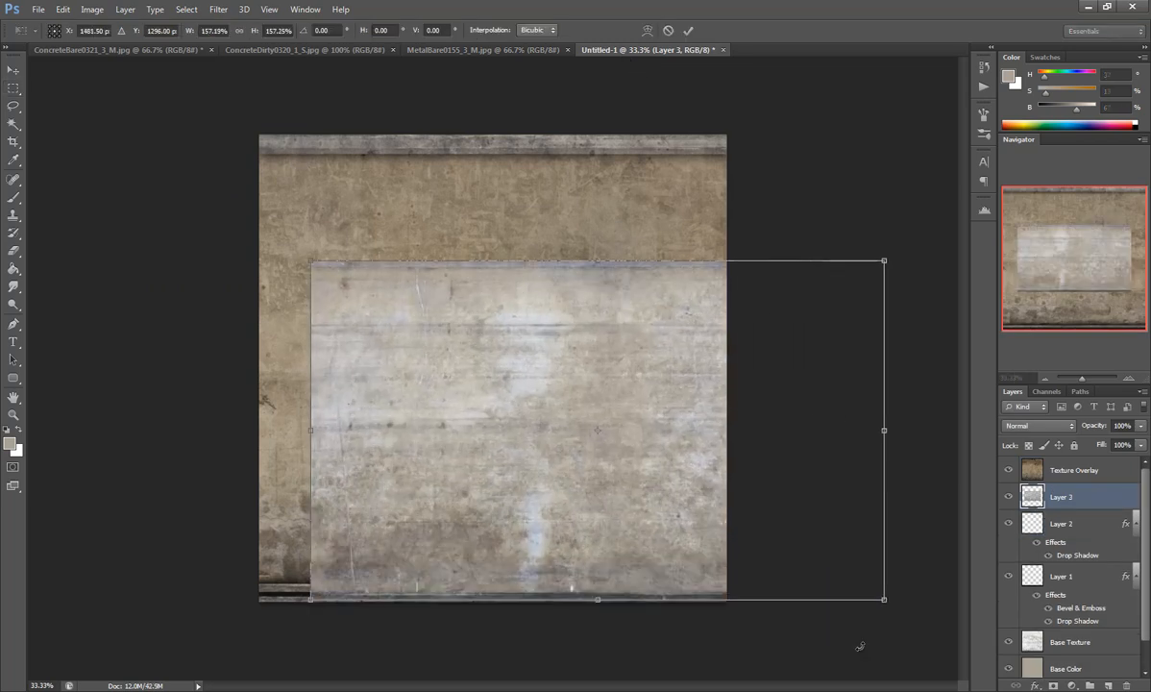
{"action": "left_click_drag", "start_coordinate": [319, 259], "coordinate": [68, 152]}
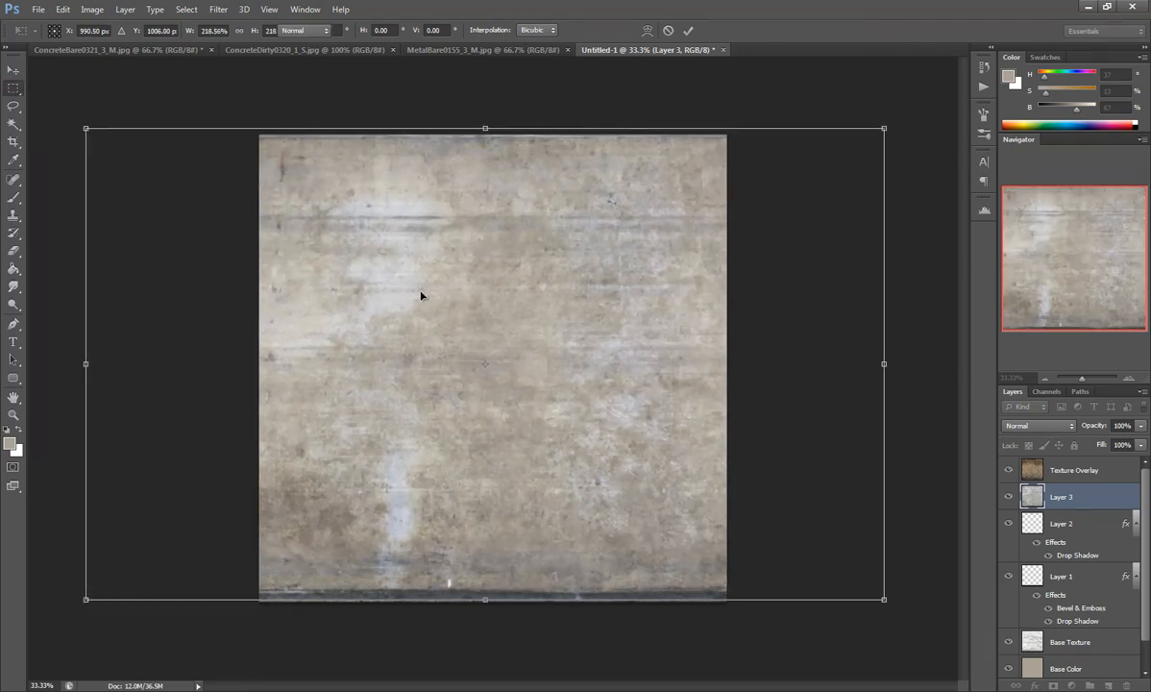
{"action": "key", "text": "Return"}
{"action": "left_click_drag", "start_coordinate": [1107, 528], "coordinate": [1129, 655]}
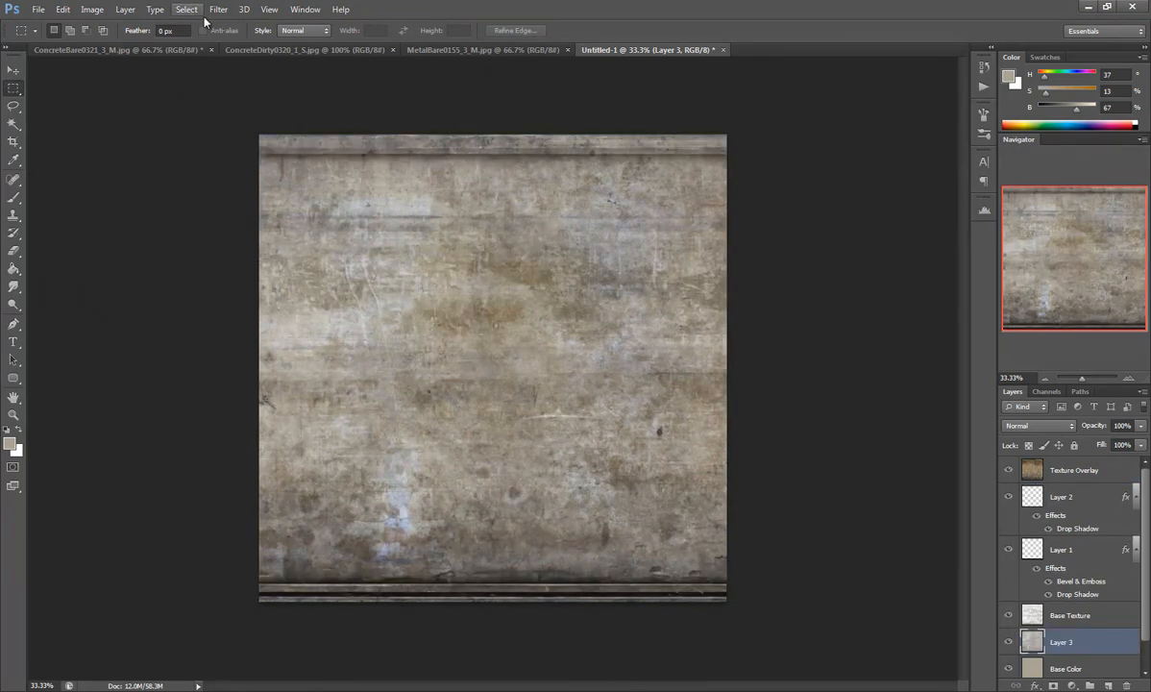
{"action": "left_click", "coordinate": [124, 9]}
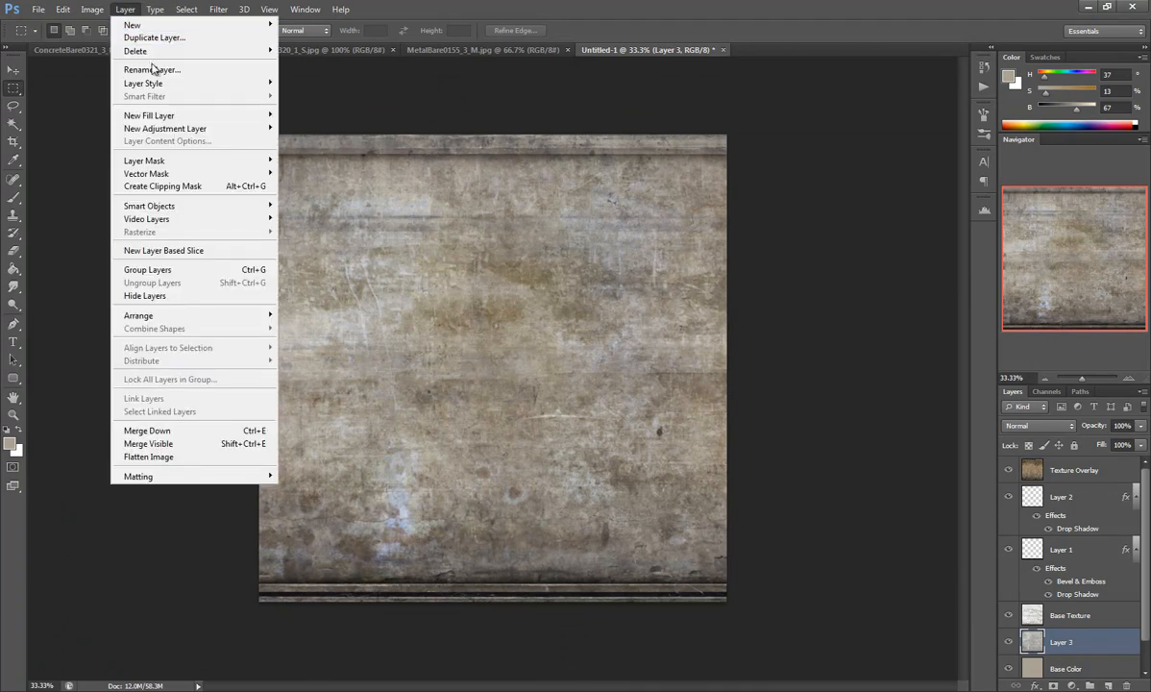
{"action": "mouse_move", "coordinate": [150, 117]}
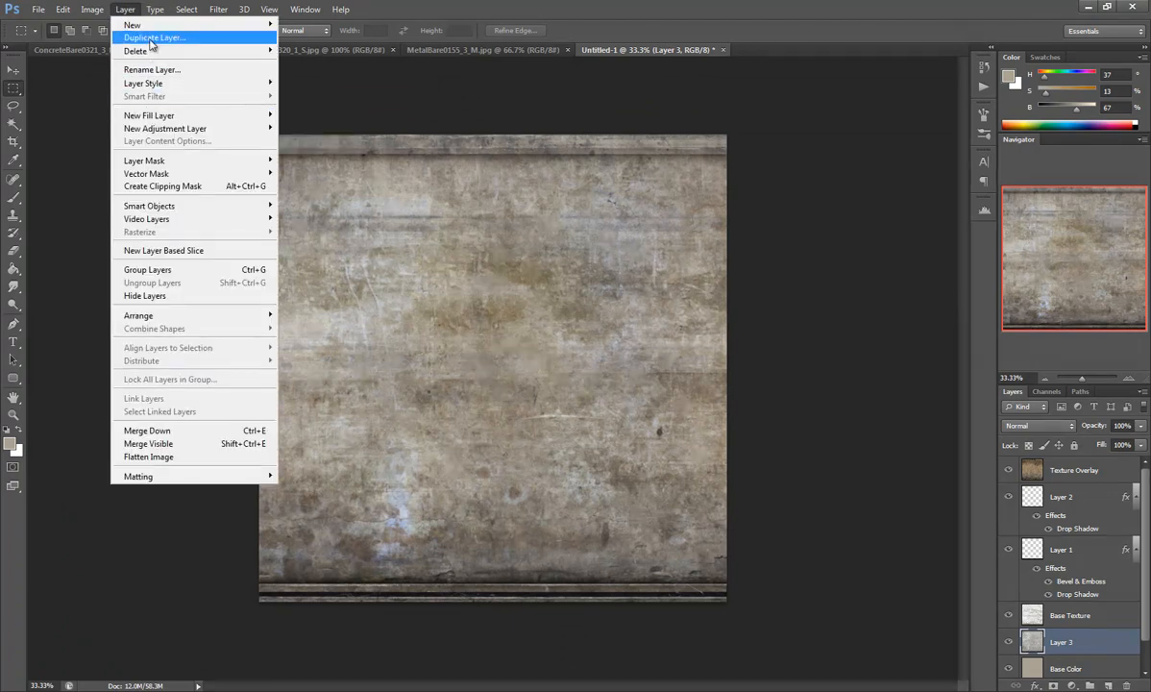
{"action": "mouse_move", "coordinate": [149, 25]}
{"action": "left_click", "coordinate": [125, 9]}
Step: Set Layer 3's input levels to 120 for black and 160 for white, and blend the layer with Multiply
{"action": "left_click", "coordinate": [95, 10]}
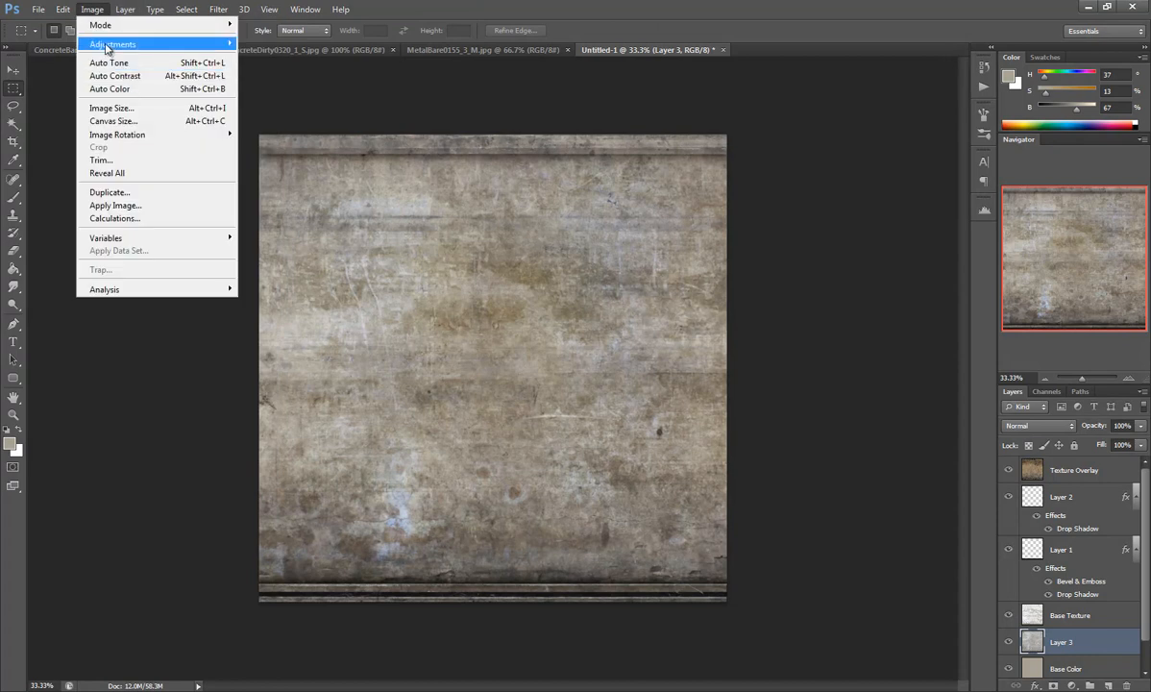
{"action": "mouse_move", "coordinate": [103, 44]}
{"action": "left_click", "coordinate": [252, 63]}
{"action": "left_click_drag", "start_coordinate": [767, 301], "coordinate": [851, 305]}
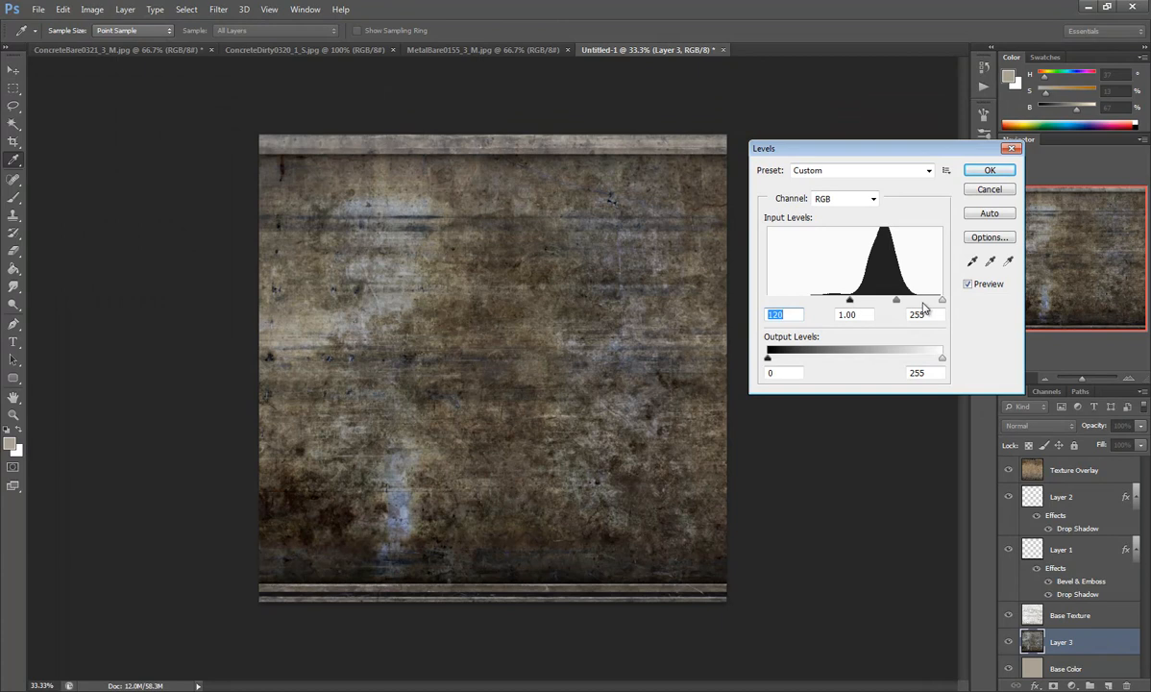
{"action": "left_click_drag", "start_coordinate": [941, 304], "coordinate": [877, 303]}
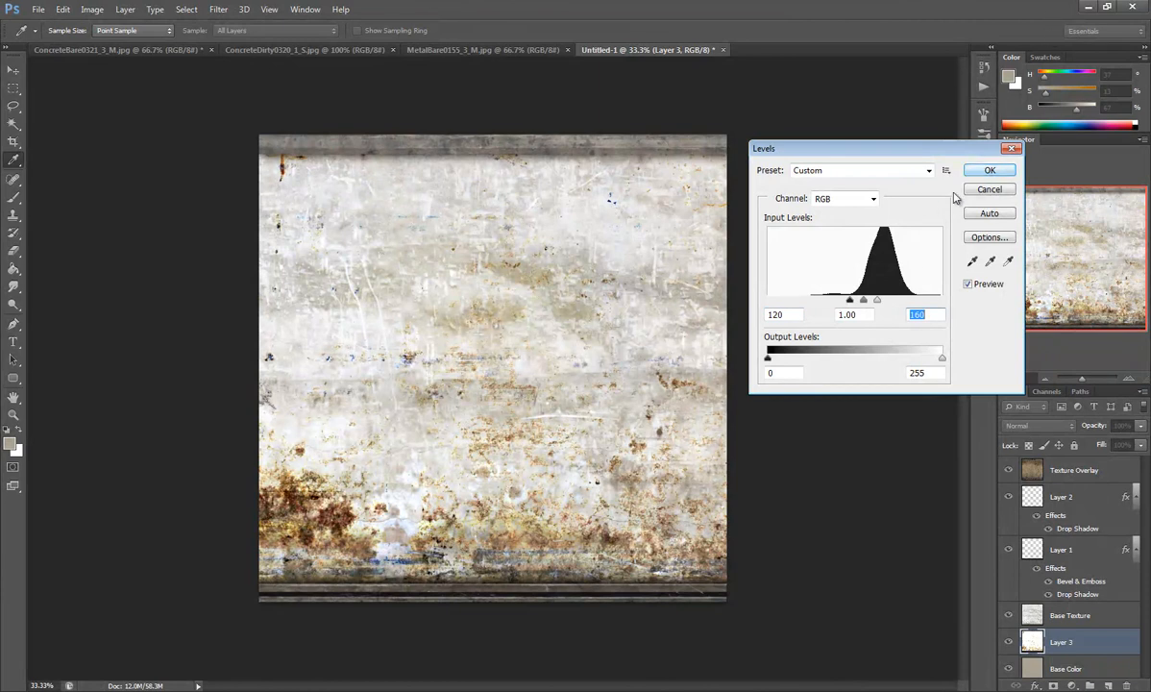
{"action": "left_click", "coordinate": [990, 173]}
{"action": "key", "text": "m"}
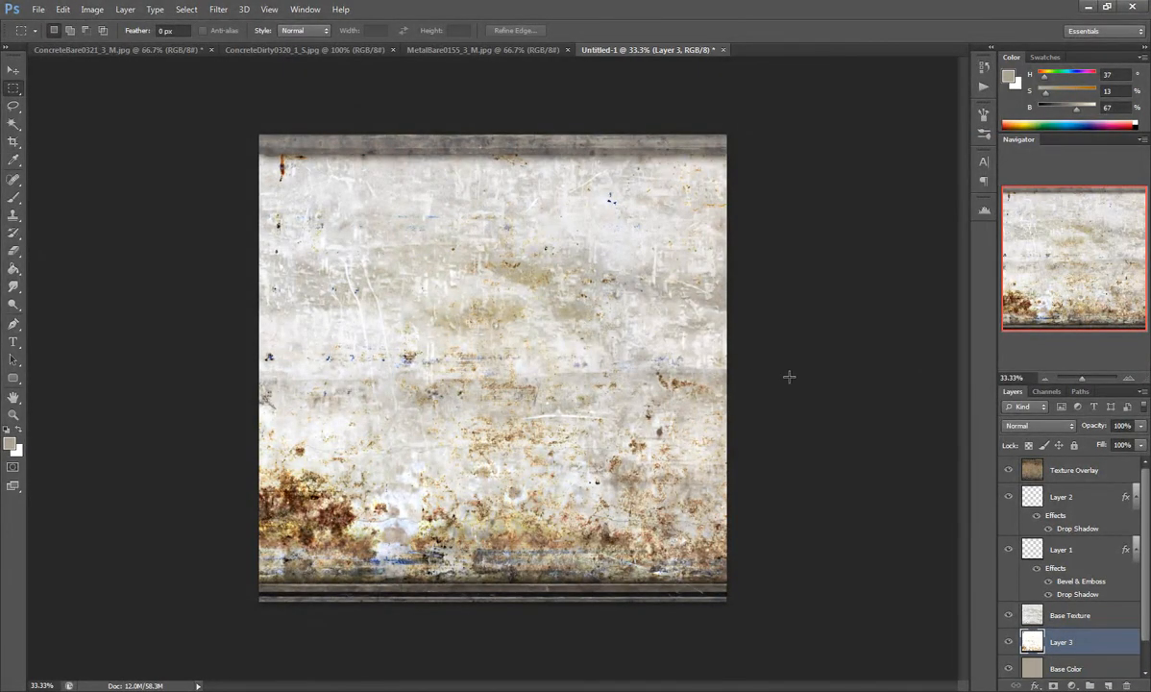
{"action": "left_click", "coordinate": [1009, 426]}
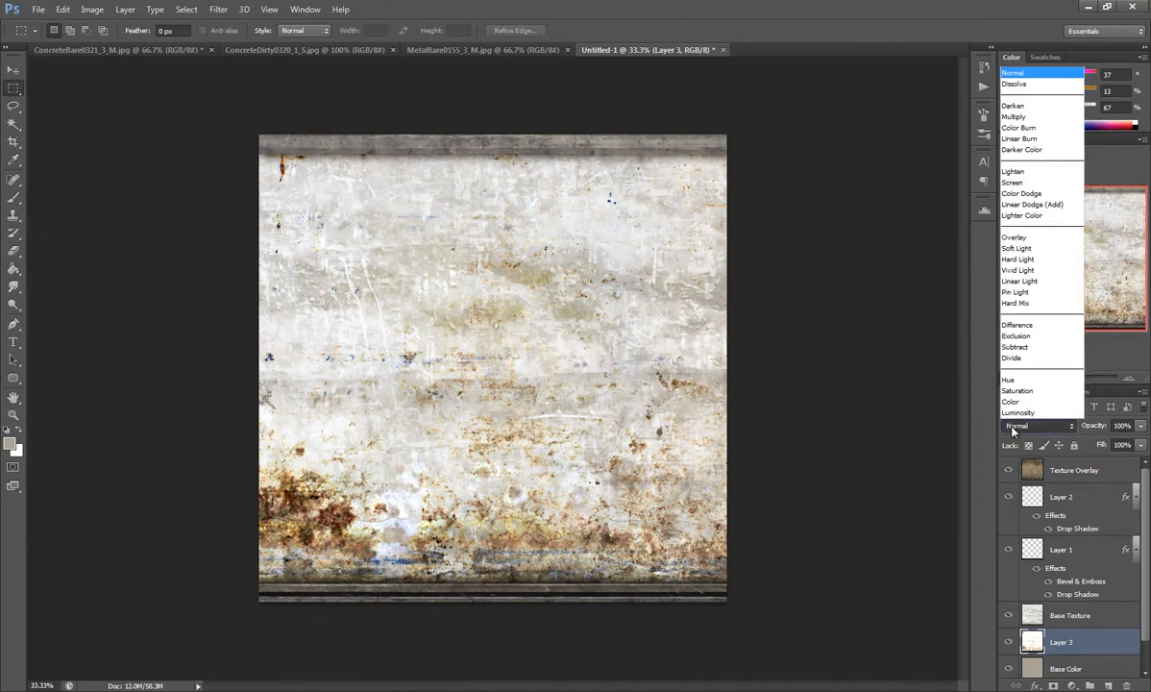
{"action": "left_click", "coordinate": [1029, 122]}
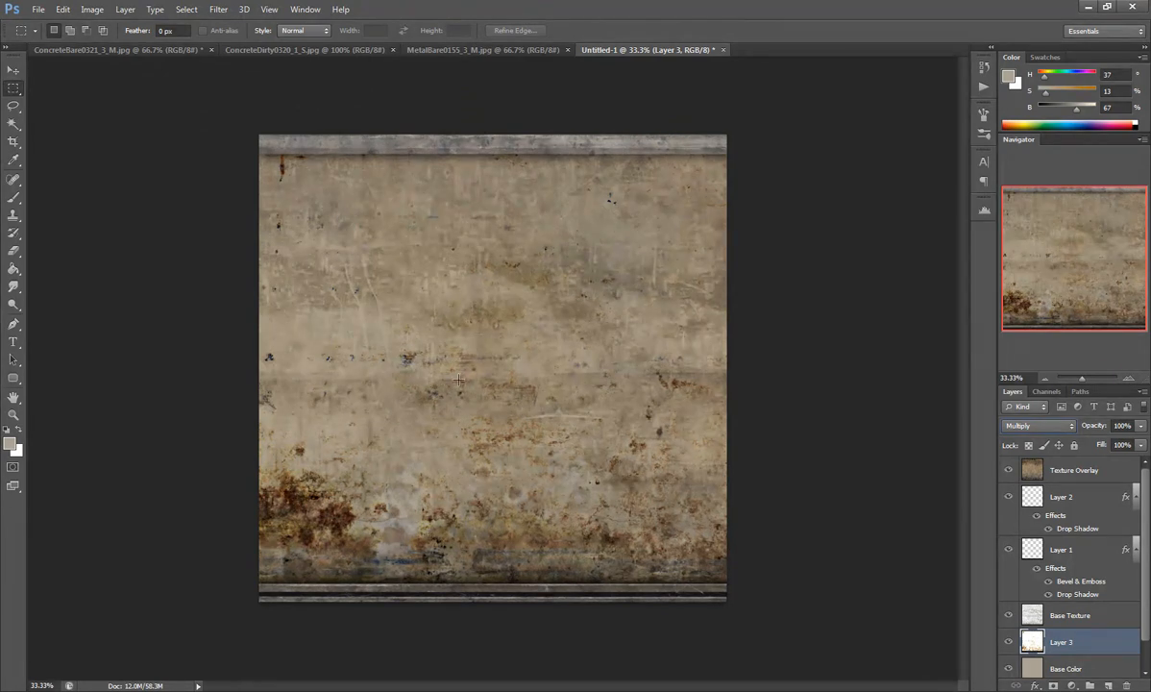
Step: Shift Layer 3's hue to about +23 and its saturation to -48, and compare the wall with and without the layer
{"action": "left_click", "coordinate": [92, 10]}
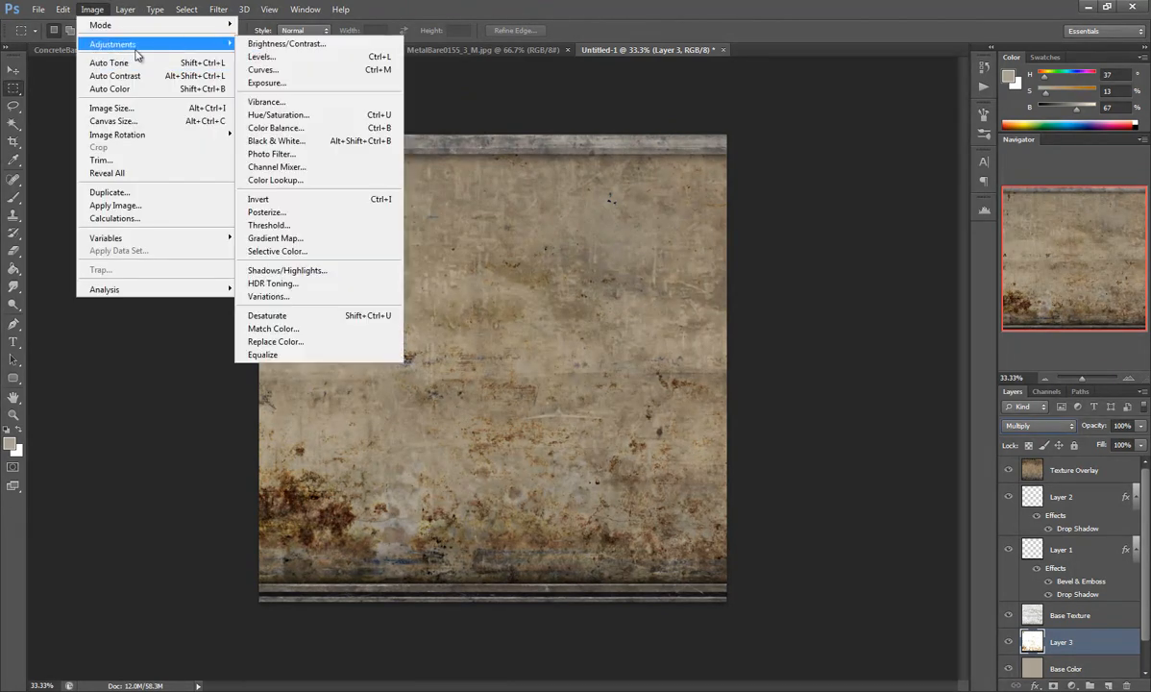
{"action": "mouse_move", "coordinate": [149, 45]}
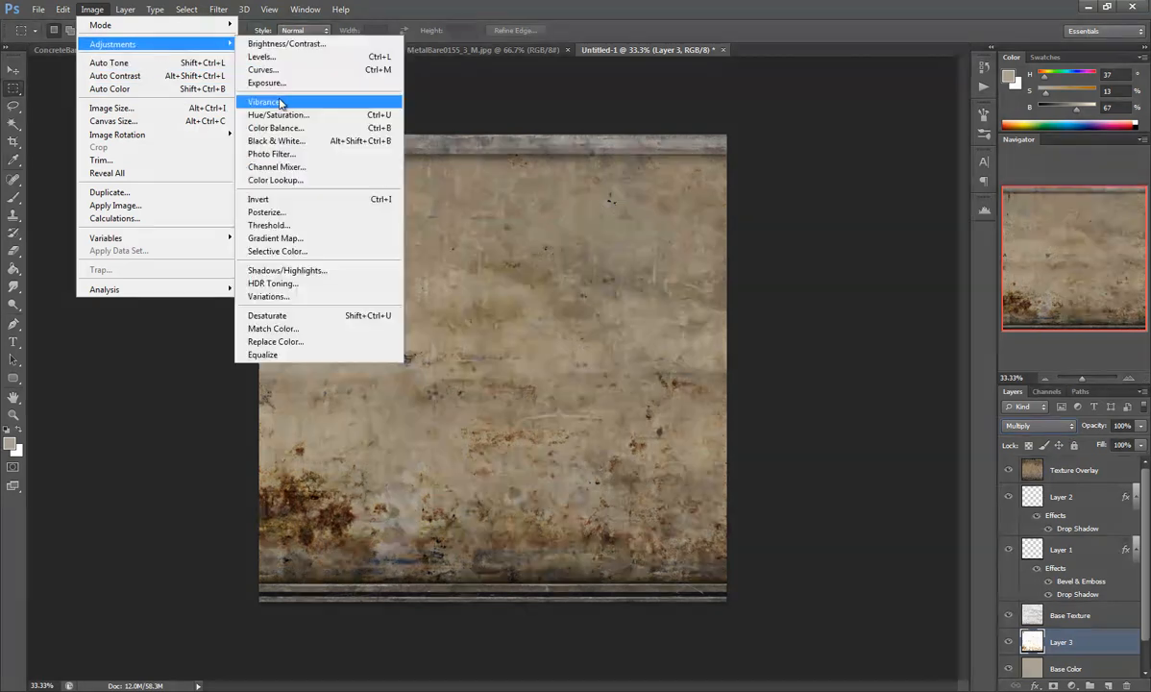
{"action": "left_click", "coordinate": [278, 114]}
{"action": "left_click_drag", "start_coordinate": [631, 361], "coordinate": [652, 337]}
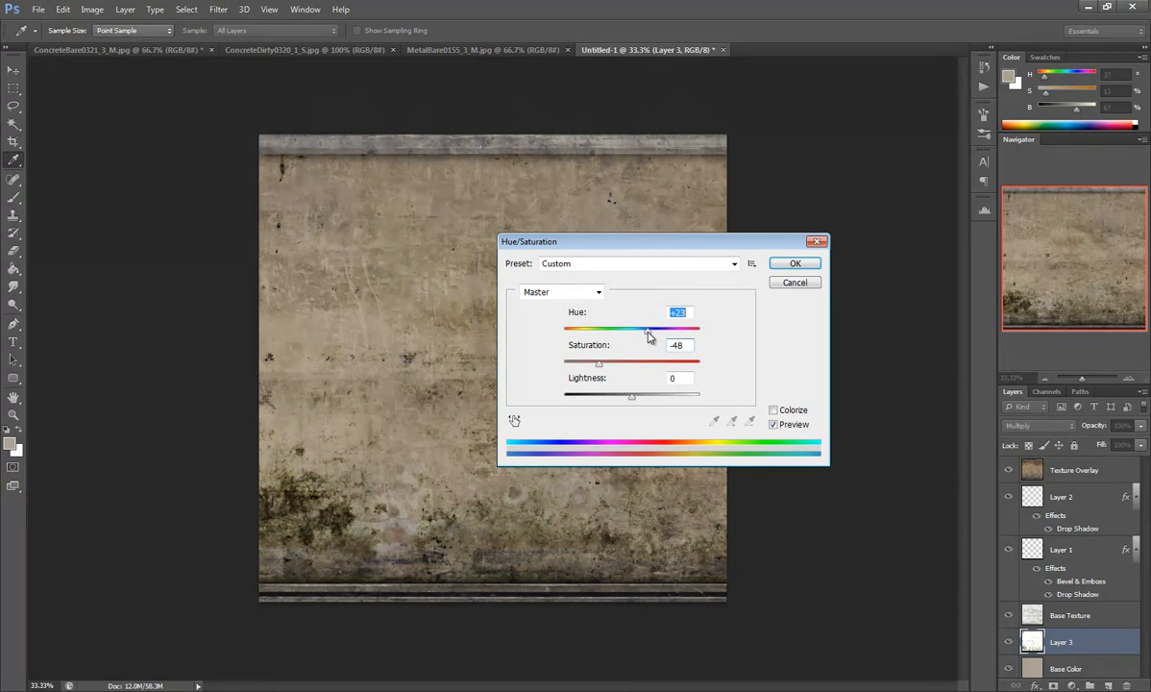
{"action": "left_click", "coordinate": [794, 265]}
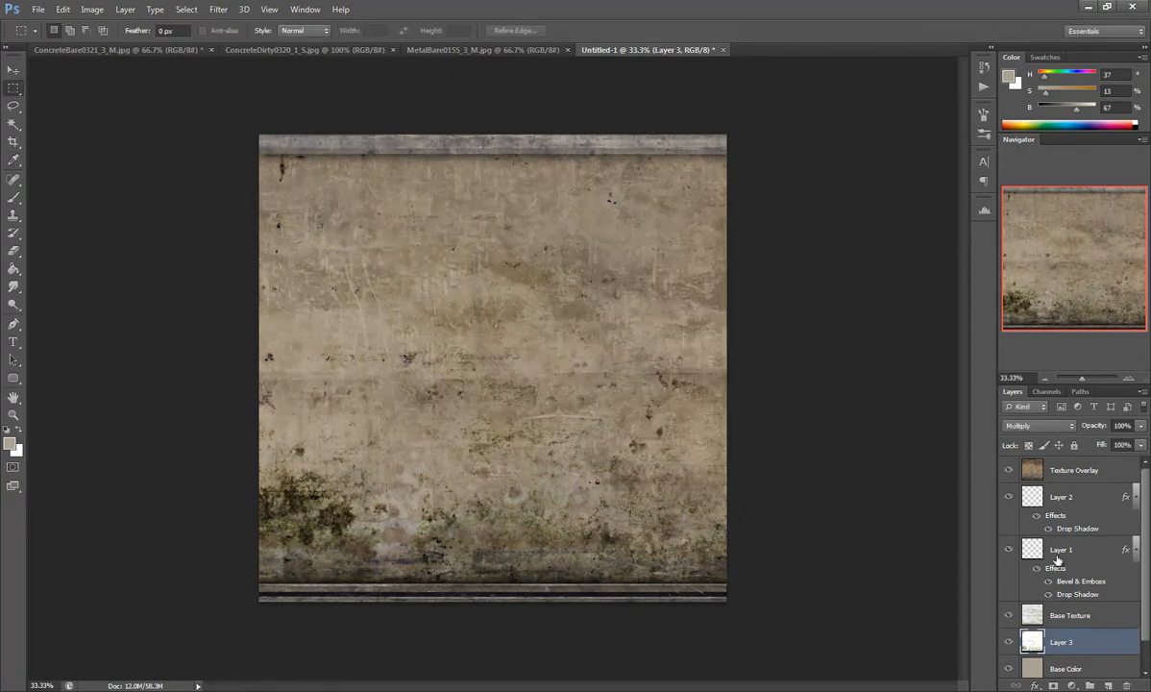
{"action": "left_click", "coordinate": [1007, 642]}
{"action": "left_click", "coordinate": [1008, 642]}
Step: Lower Layer 3's opacity to about 66% and toggle its visibility to compare the result
{"action": "left_click", "coordinate": [484, 49]}
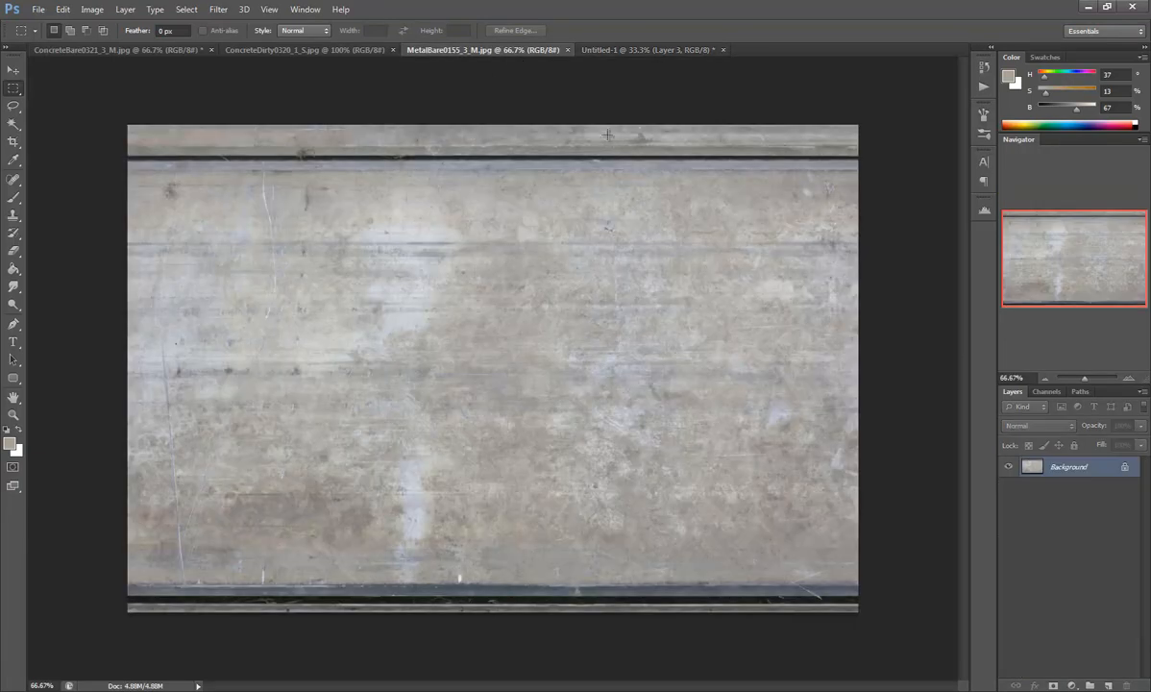
{"action": "left_click", "coordinate": [632, 49]}
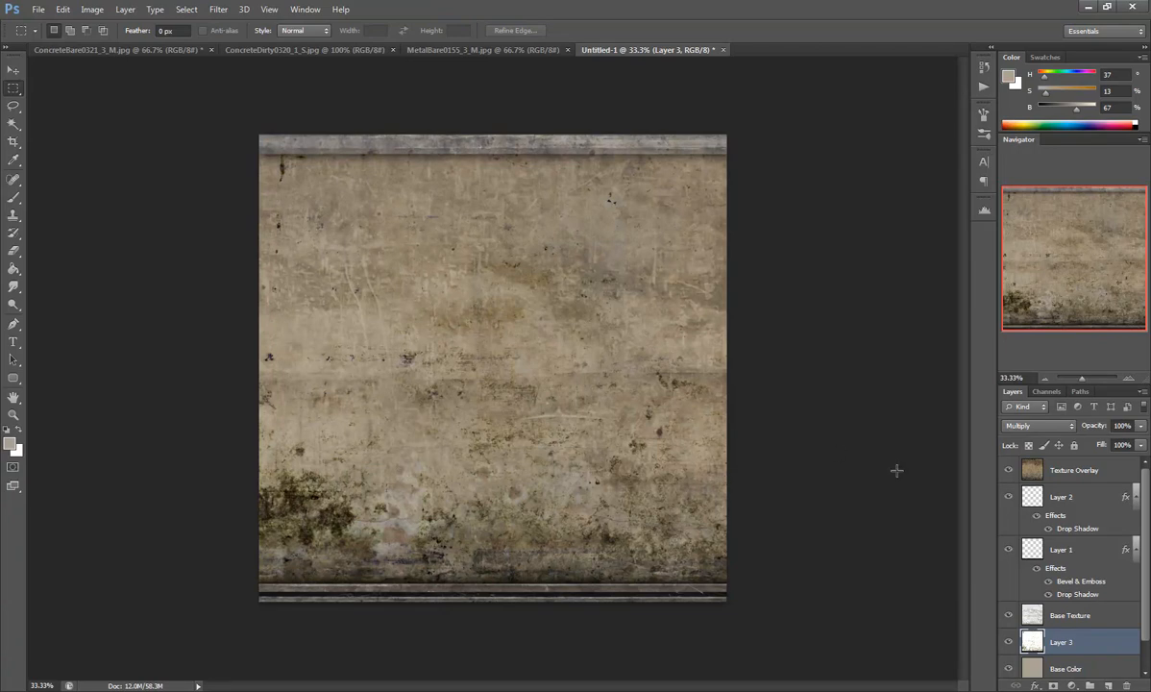
{"action": "left_click", "coordinate": [1141, 425]}
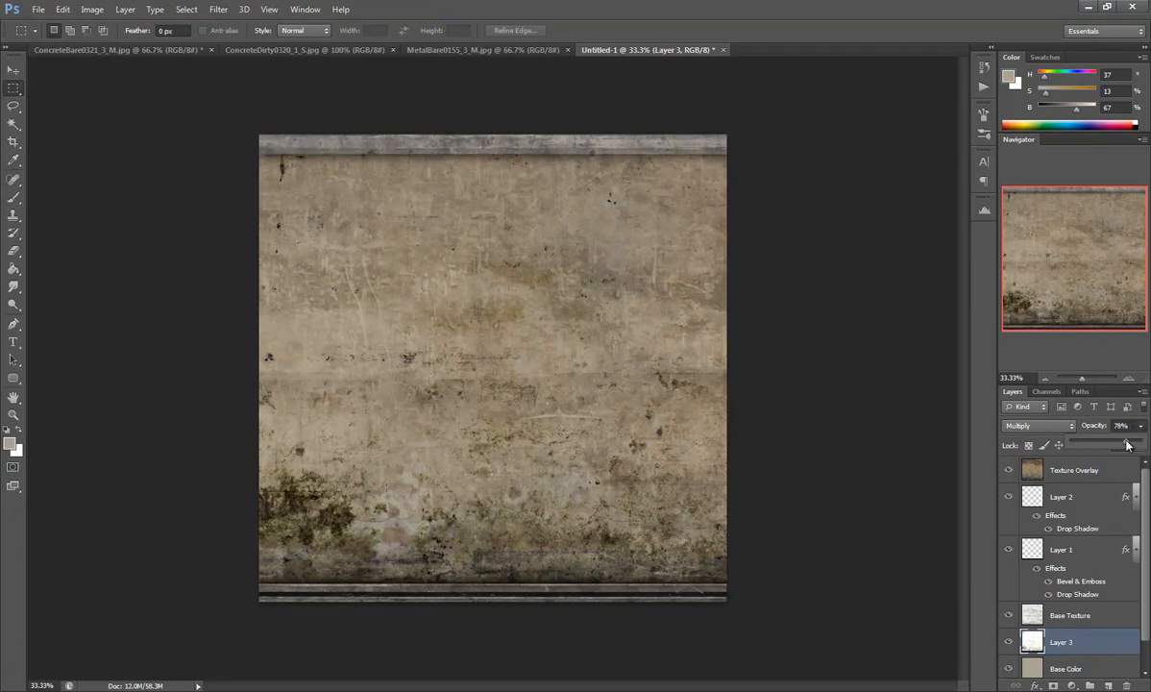
{"action": "left_click_drag", "start_coordinate": [1138, 443], "coordinate": [1126, 445]}
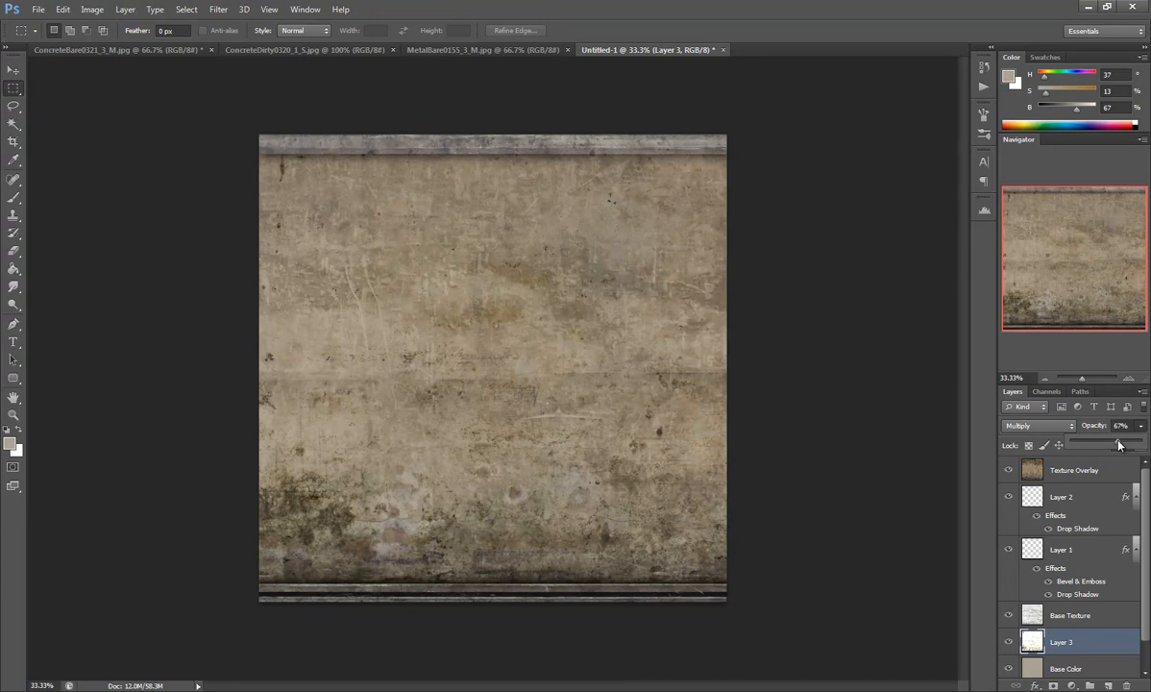
{"action": "left_click", "coordinate": [1008, 641]}
{"action": "left_click", "coordinate": [1008, 643]}
{"action": "left_click", "coordinate": [1008, 642]}
{"action": "left_click", "coordinate": [1009, 643]}
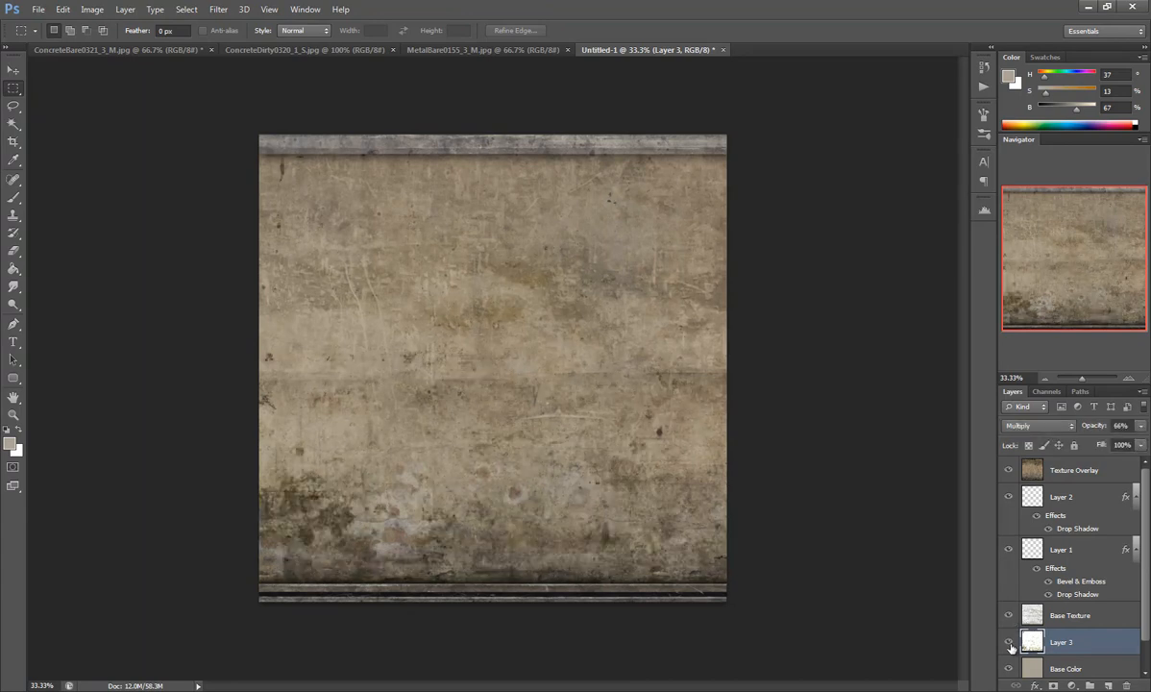
Step: Duplicate Layer 3 and flip the copy vertically
{"action": "left_click", "coordinate": [14, 251]}
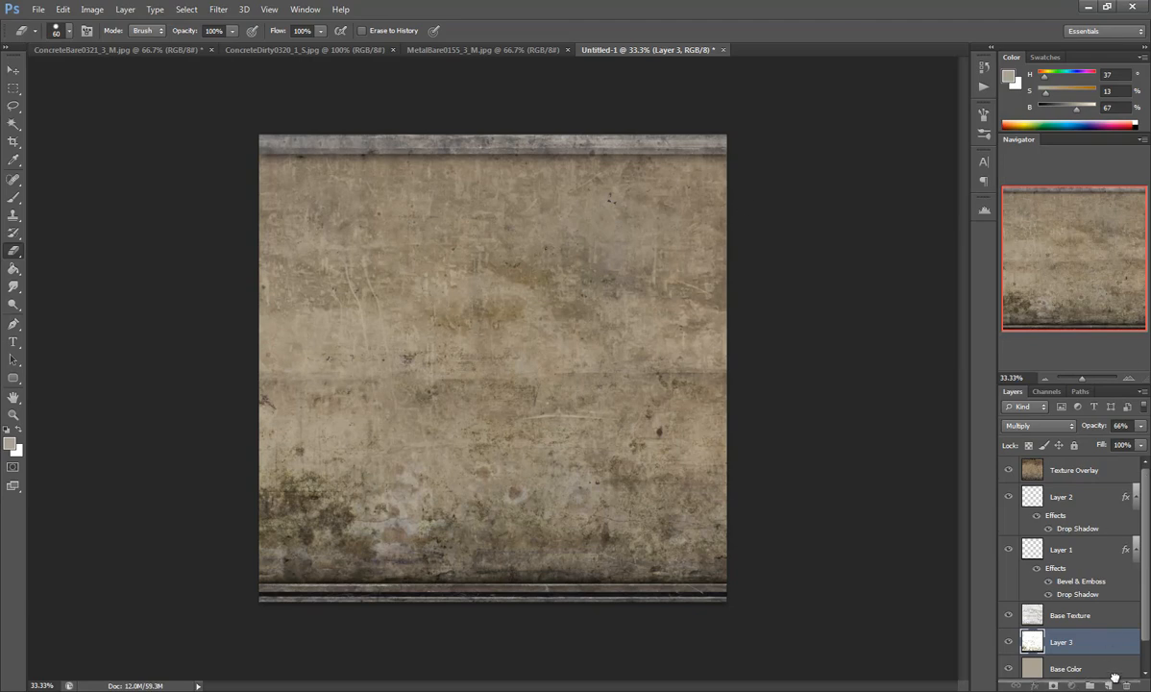
{"action": "scroll", "coordinate": [1104, 653], "scroll_direction": "down", "scroll_amount": 1}
{"action": "left_click_drag", "start_coordinate": [1109, 682], "coordinate": [1109, 681]}
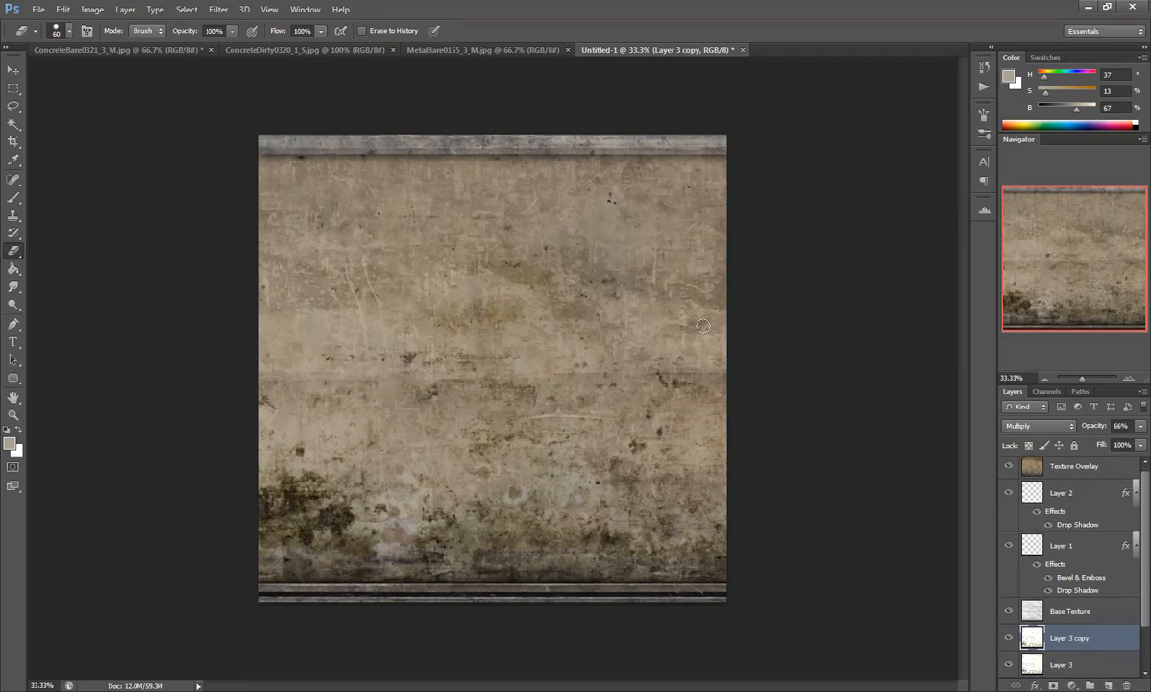
{"action": "key", "text": "ctrl+t"}
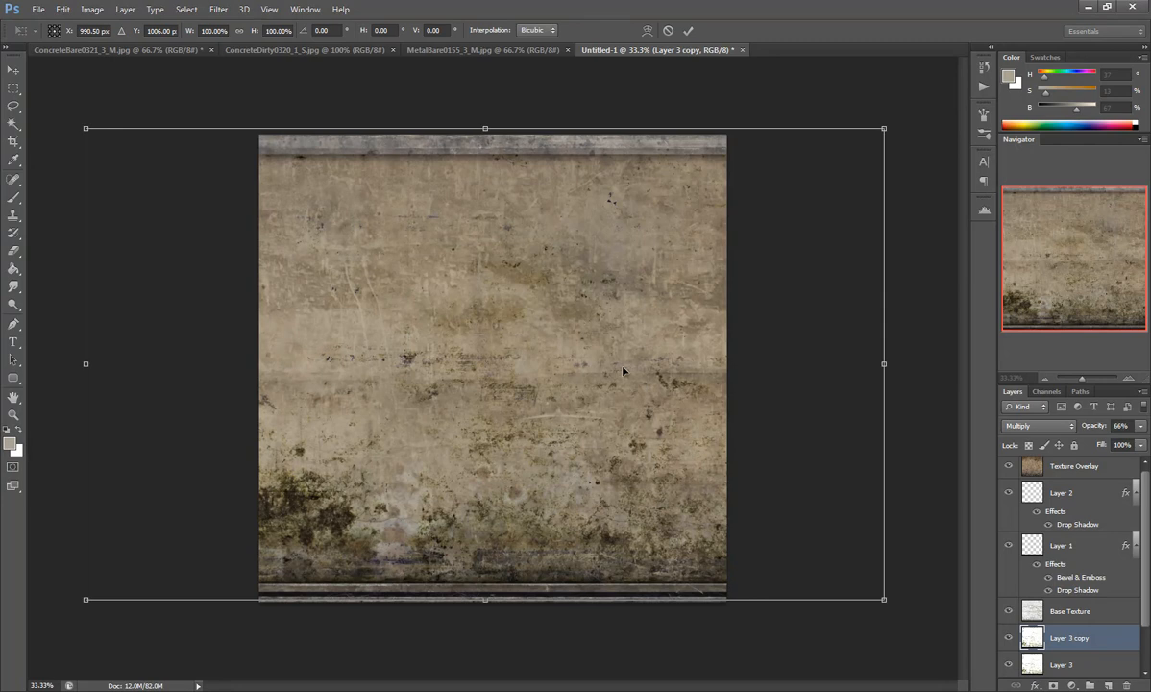
{"action": "right_click", "coordinate": [625, 379]}
{"action": "left_click", "coordinate": [670, 600]}
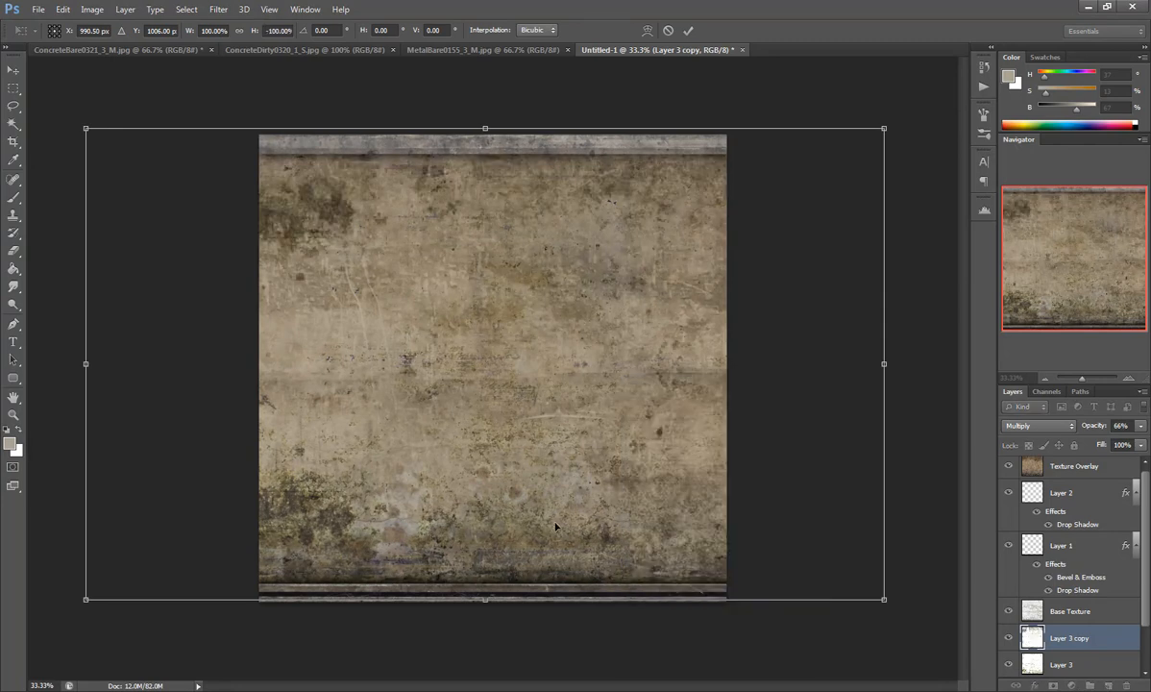
Step: Flip Layer 3 copy horizontally and shift it up and to the left so its grime sits along the wall's upper edge
{"action": "left_click_drag", "start_coordinate": [530, 458], "coordinate": [529, 451]}
{"action": "right_click", "coordinate": [507, 427]}
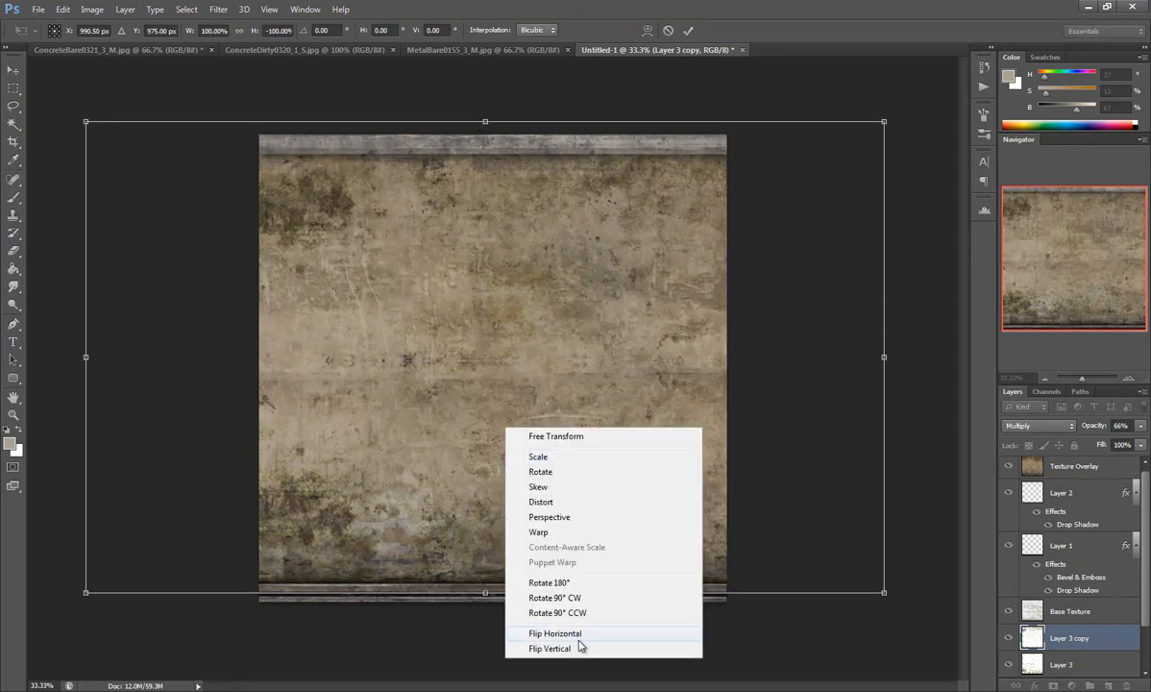
{"action": "left_click", "coordinate": [572, 635]}
{"action": "left_click_drag", "start_coordinate": [548, 480], "coordinate": [557, 408]}
{"action": "key", "text": "Return"}
{"action": "key", "text": "e"}
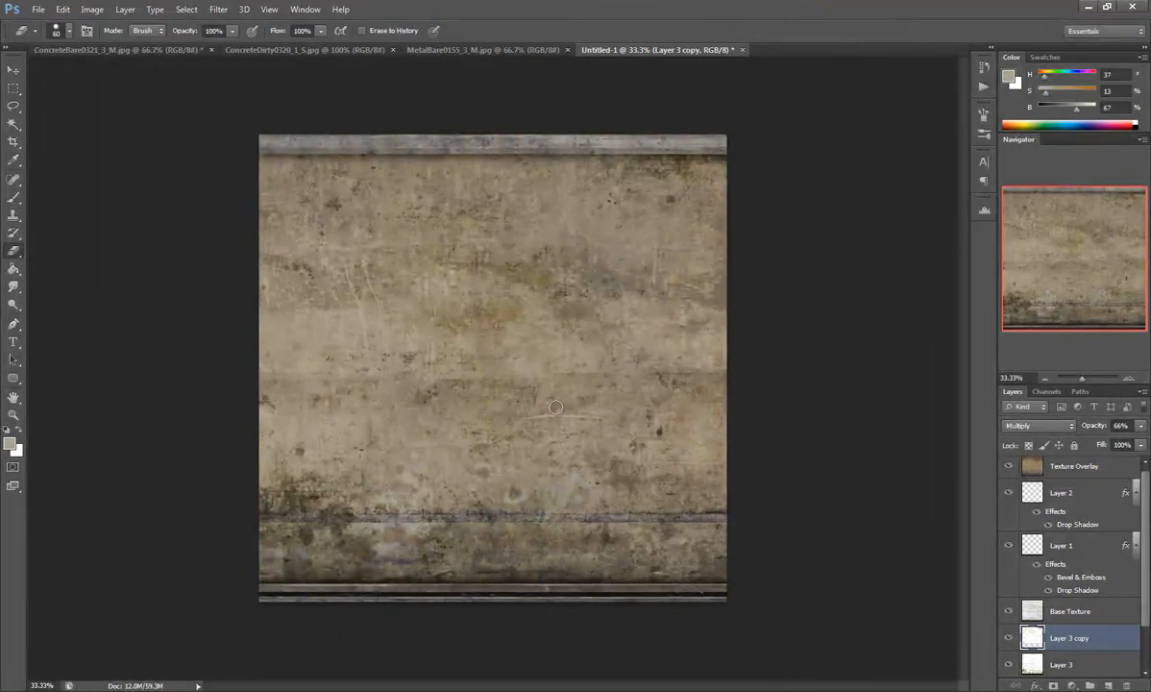
{"action": "left_click", "coordinate": [13, 70]}
{"action": "left_click_drag", "start_coordinate": [426, 273], "coordinate": [341, 270]}
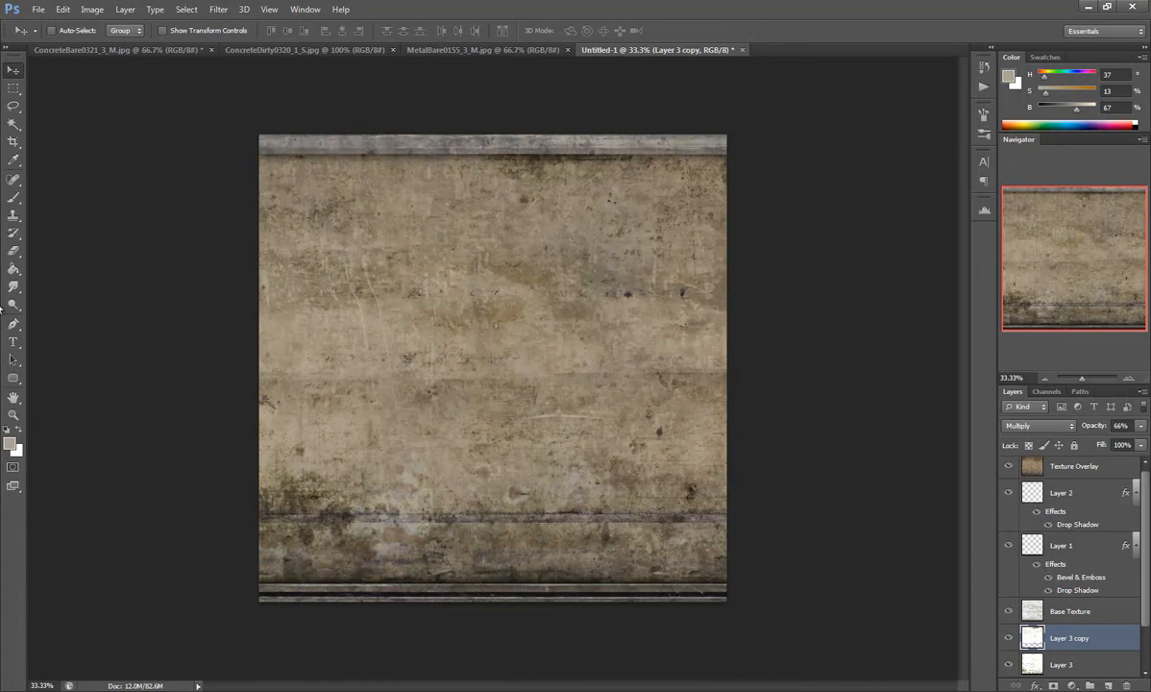
Step: Delete the lower part of Layer 3 copy across the full canvas width and clear the selection
{"action": "left_click", "coordinate": [12, 87]}
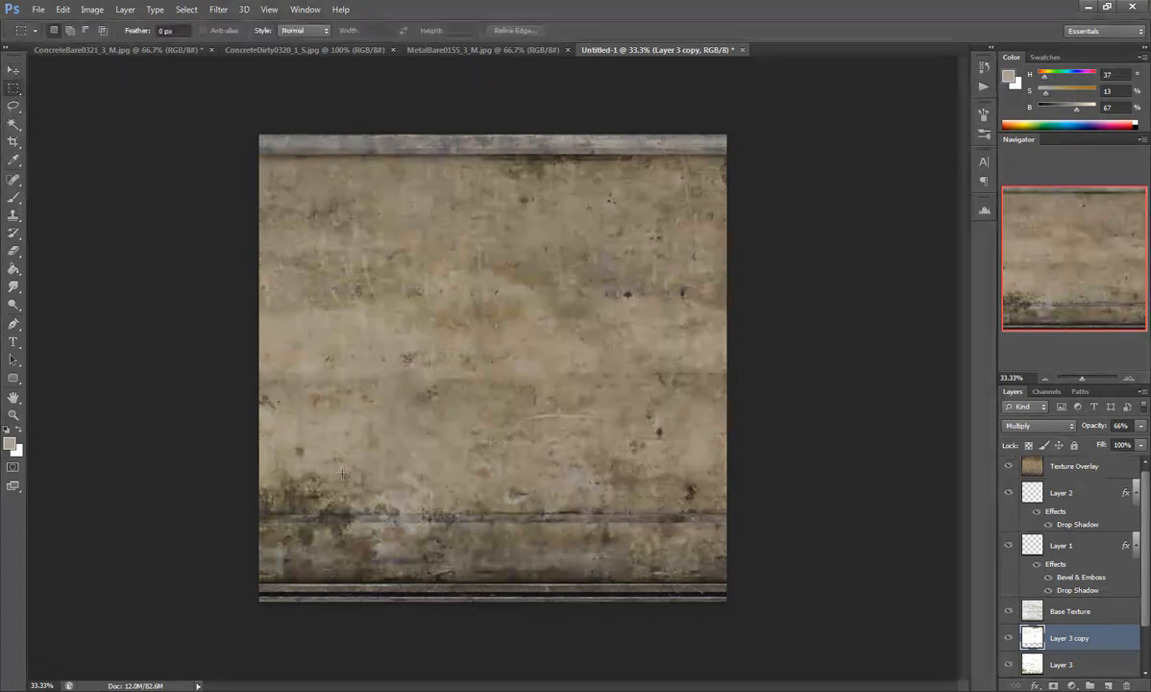
{"action": "left_click_drag", "start_coordinate": [159, 406], "coordinate": [798, 597]}
{"action": "key", "text": "Delete"}
{"action": "key", "text": "ctrl+d"}
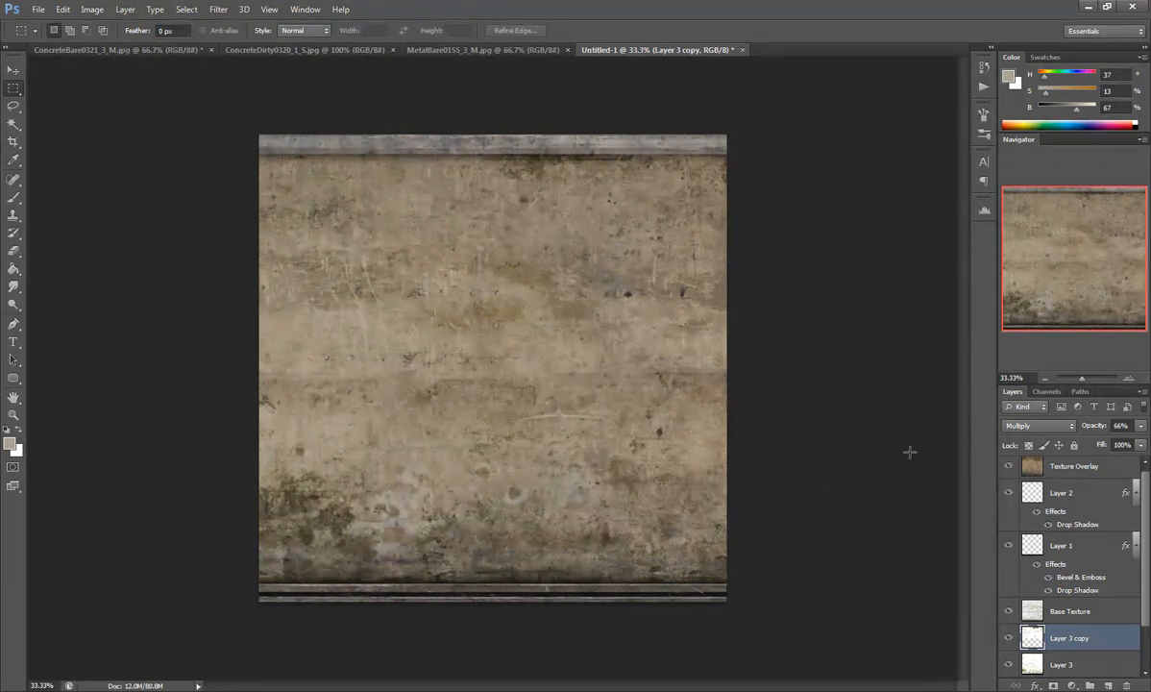
{"action": "scroll", "coordinate": [1072, 532], "scroll_direction": "up", "scroll_amount": 1}
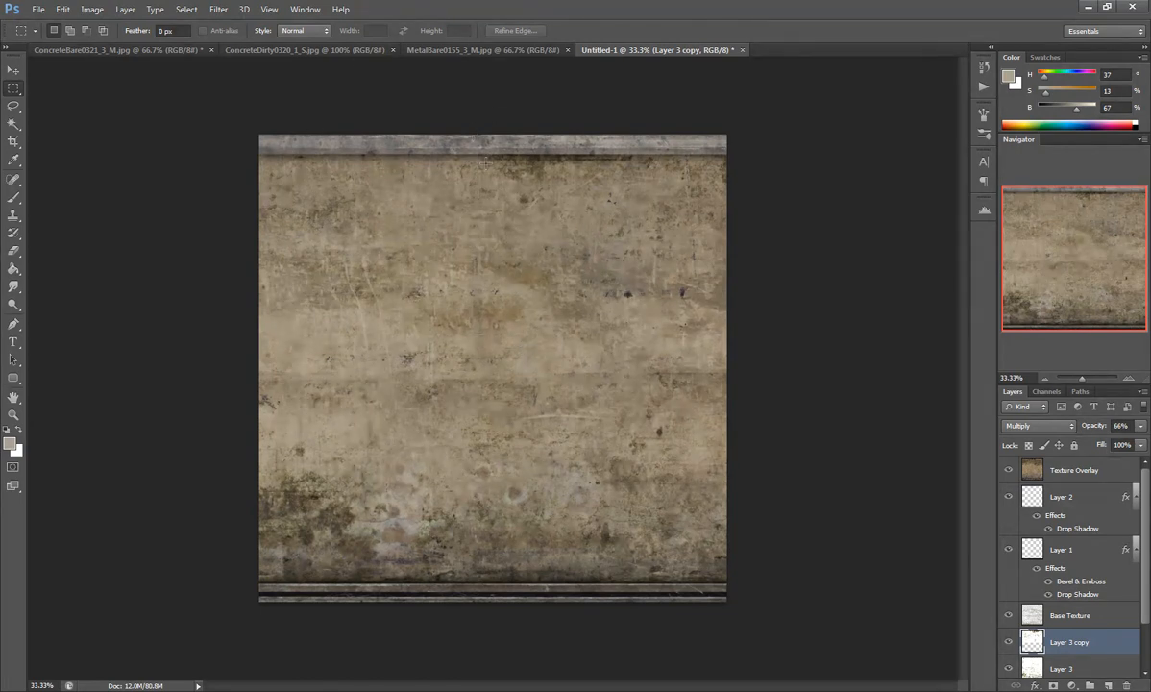
Step: Create a new layer above Texture Overlay containing a white vertical strip that spans the full canvas height
{"action": "left_click", "coordinate": [1078, 470]}
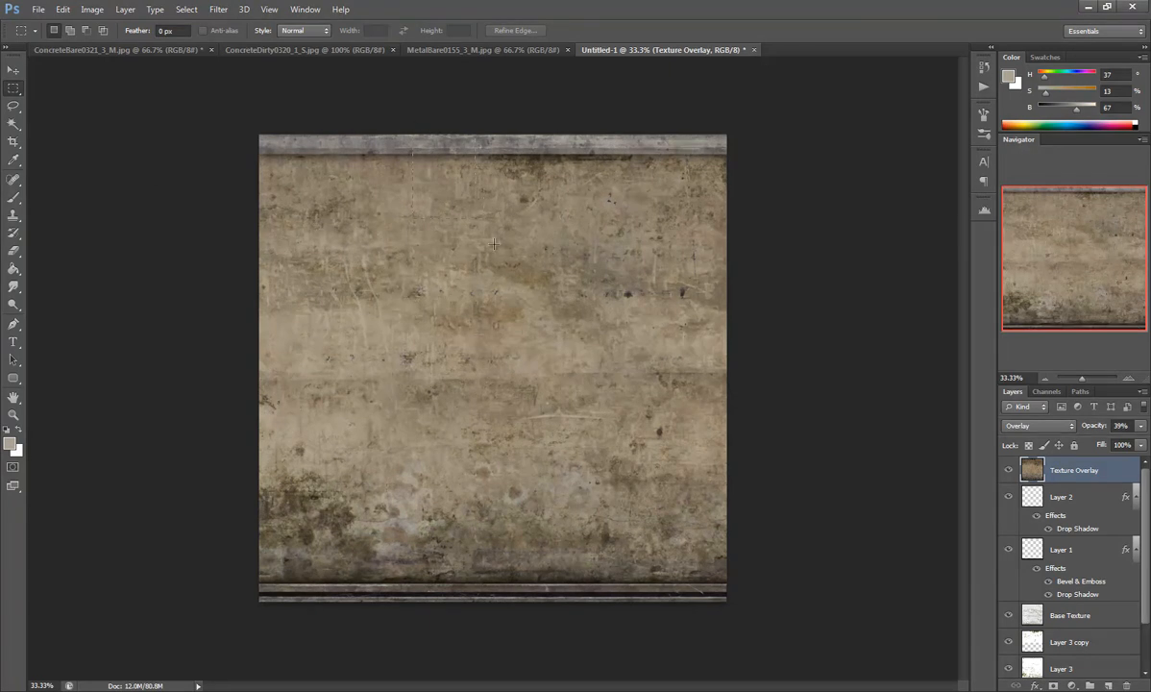
{"action": "left_click_drag", "start_coordinate": [539, 631], "coordinate": [492, 605]}
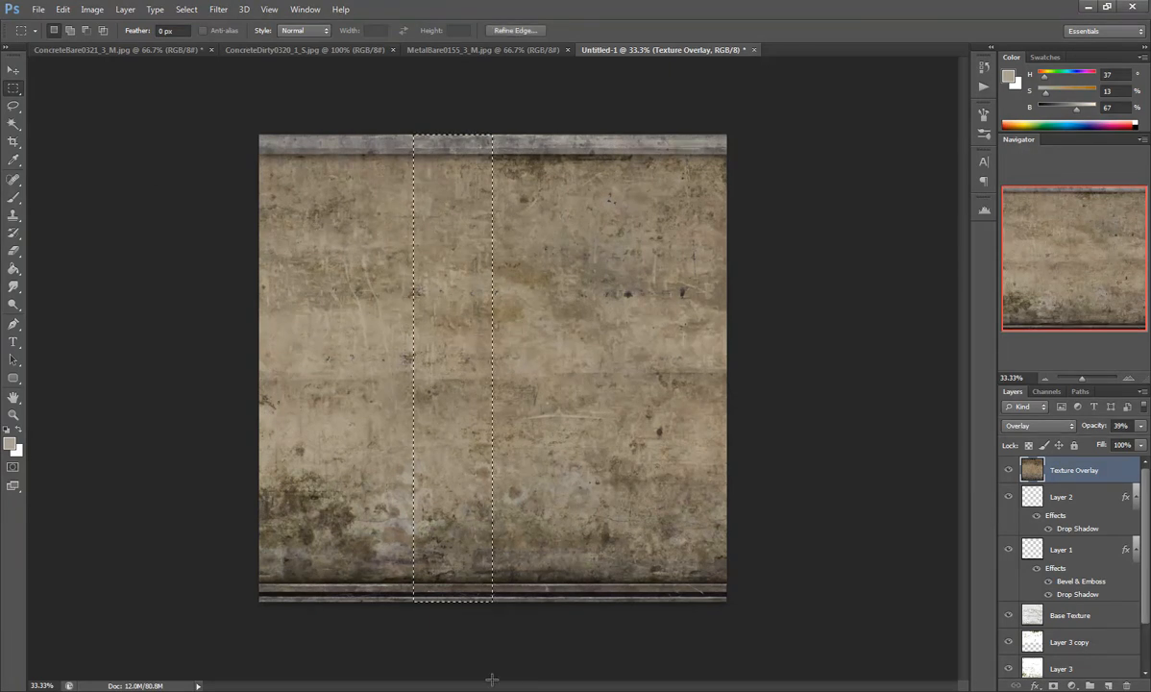
{"action": "left_click", "coordinate": [18, 429]}
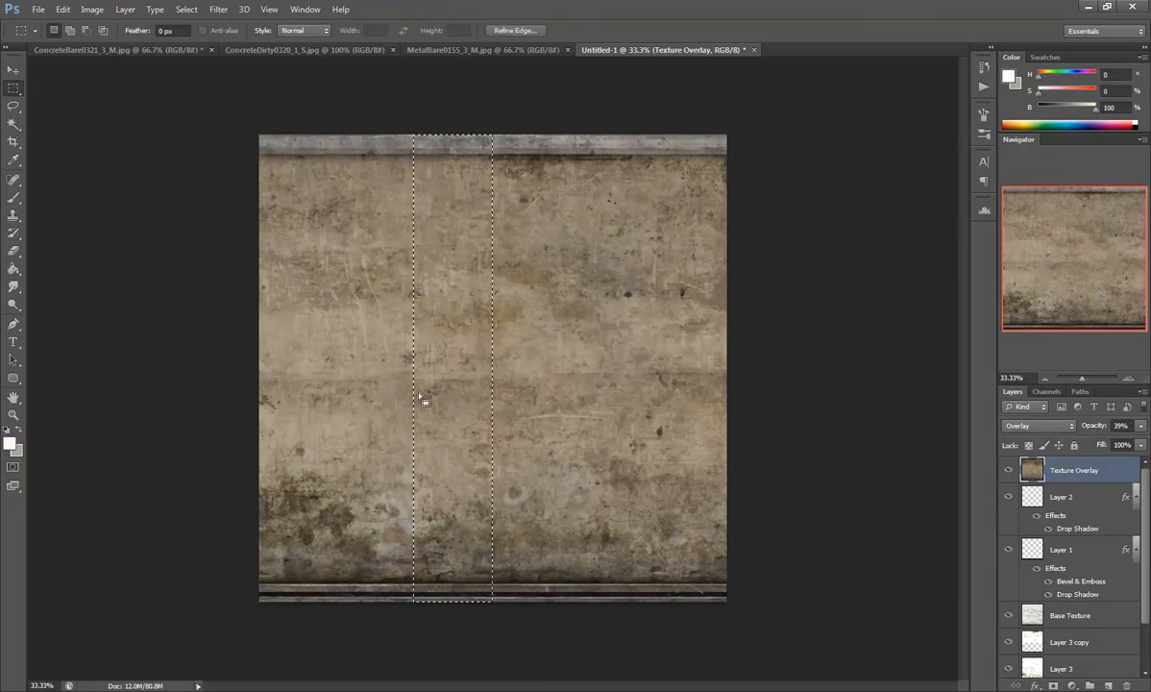
{"action": "right_click", "coordinate": [450, 395]}
{"action": "left_click", "coordinate": [1108, 684]}
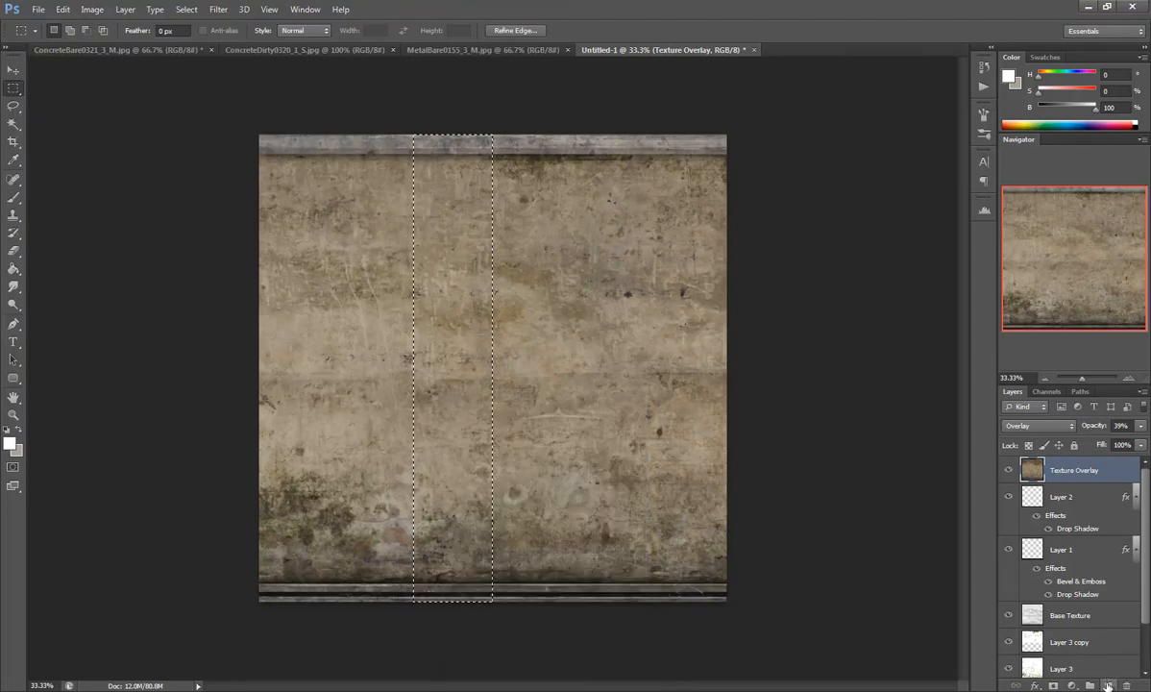
{"action": "right_click", "coordinate": [466, 388]}
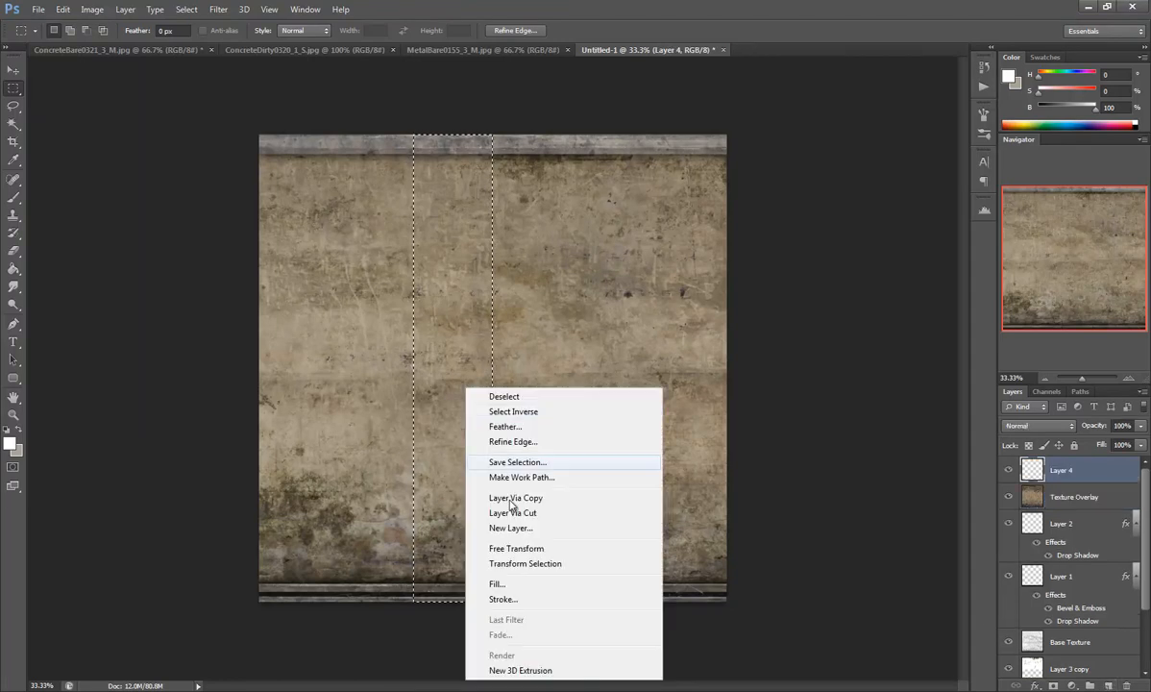
{"action": "left_click", "coordinate": [507, 583]}
{"action": "left_click", "coordinate": [437, 144]}
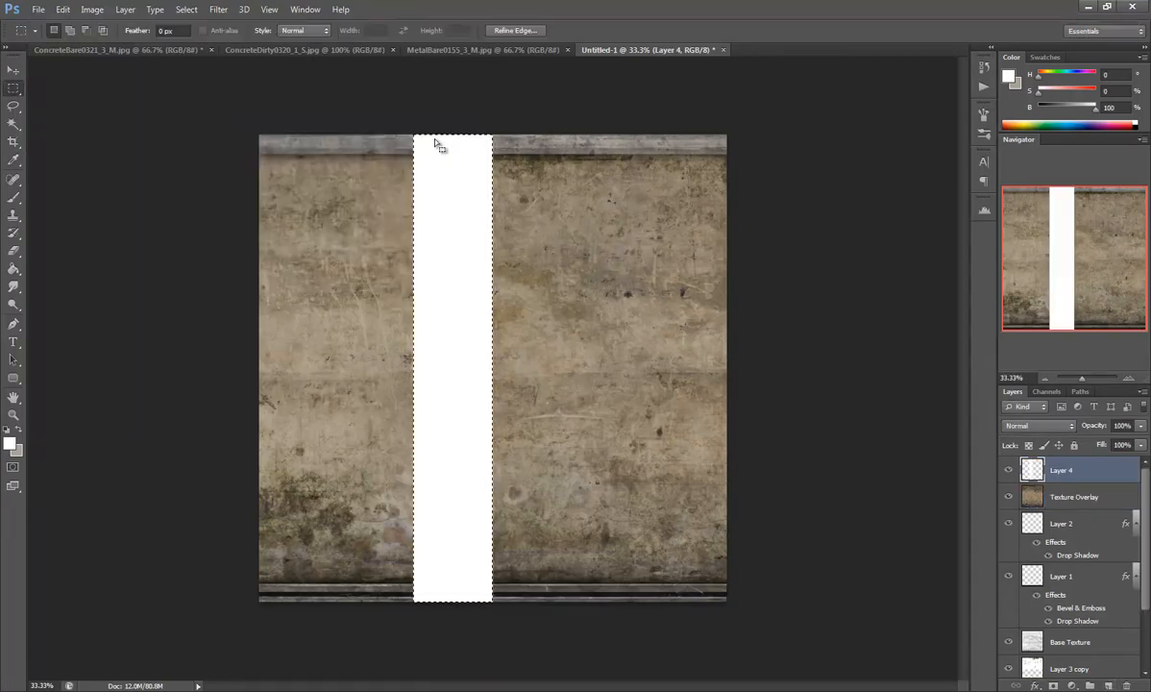
{"action": "key", "text": "ctrl+d"}
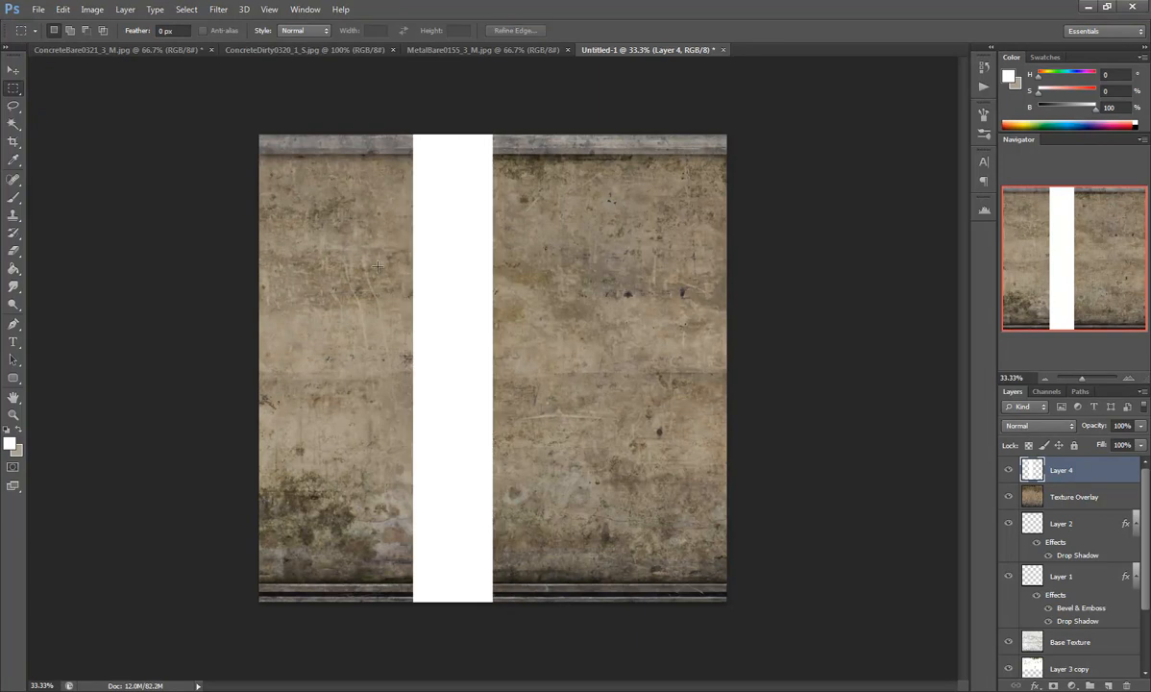
Step: Move the white strip to the middle of the canvas and cut away its right part to narrow it
{"action": "left_click", "coordinate": [14, 71]}
{"action": "left_click_drag", "start_coordinate": [457, 336], "coordinate": [522, 347]}
{"action": "left_click", "coordinate": [14, 88]}
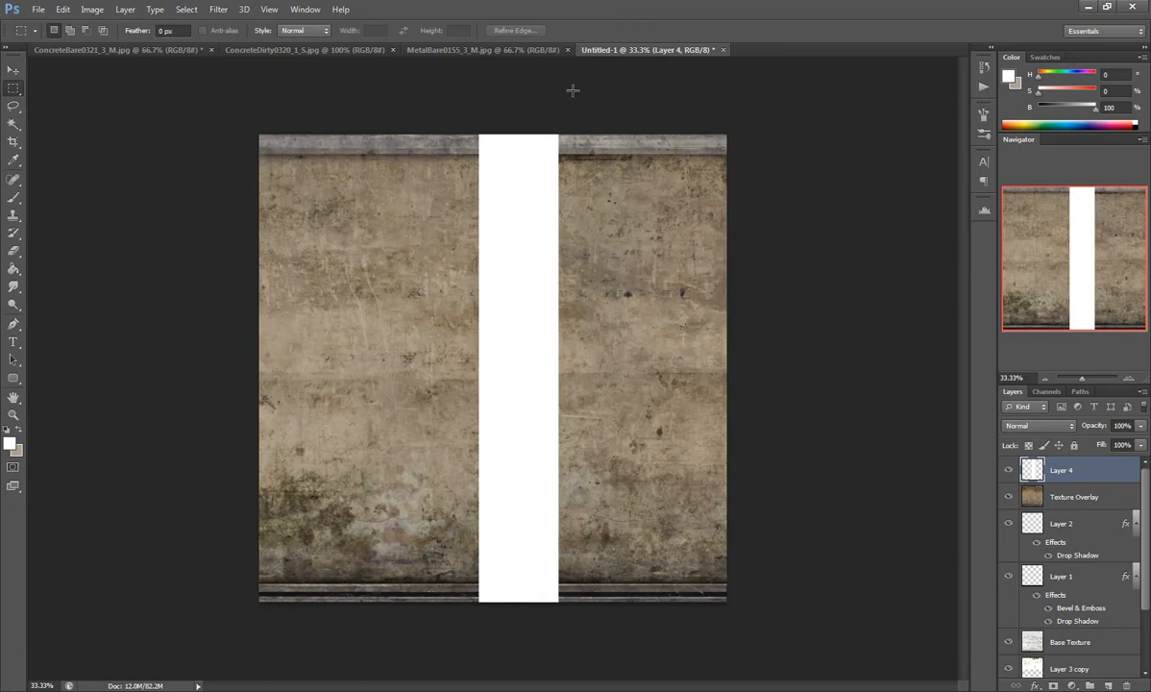
{"action": "left_click_drag", "start_coordinate": [557, 541], "coordinate": [521, 667]}
{"action": "left_click_drag", "start_coordinate": [522, 602], "coordinate": [523, 602]}
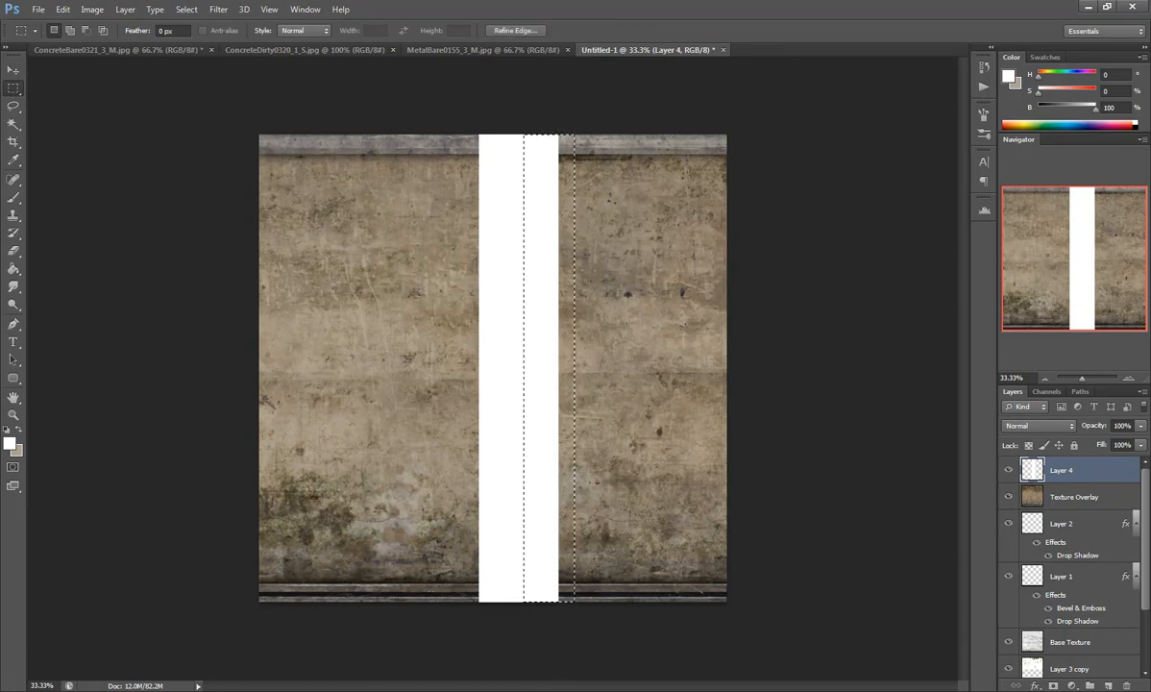
{"action": "key", "text": "Delete"}
{"action": "key", "text": "ctrl+d"}
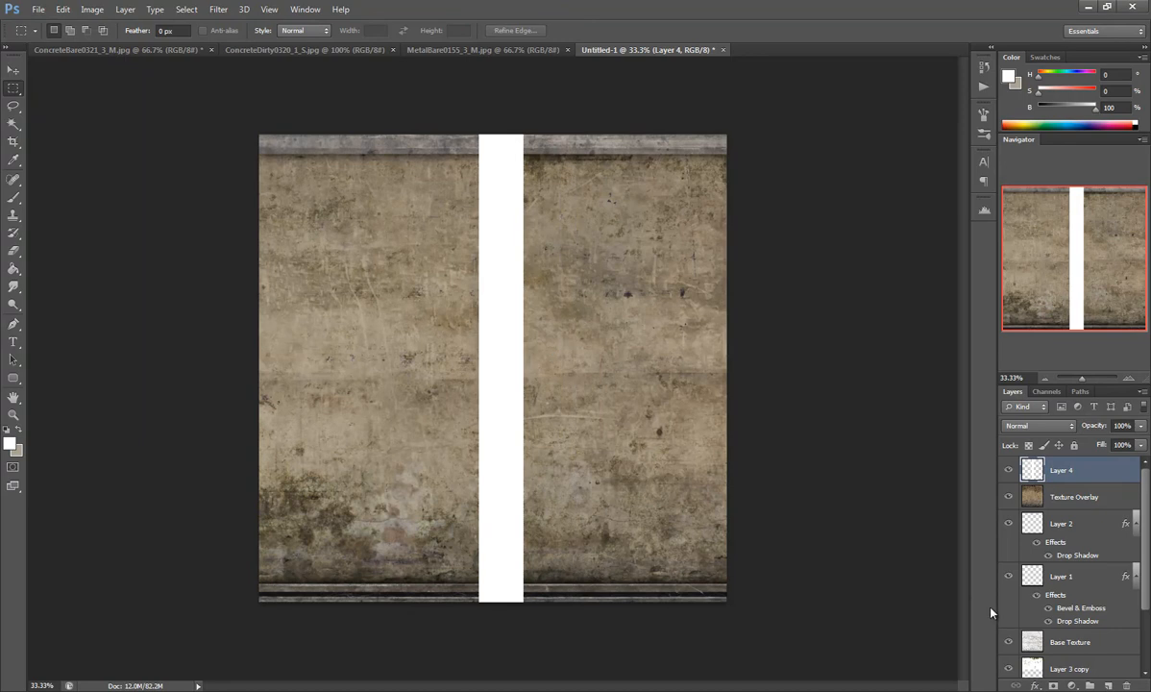
Step: Give Layer 4 an inner shadow with 0 px distance, 13% choke and 46 px size, plus a wide, soft drop shadow at 0 px distance
{"action": "double_click", "coordinate": [1100, 472]}
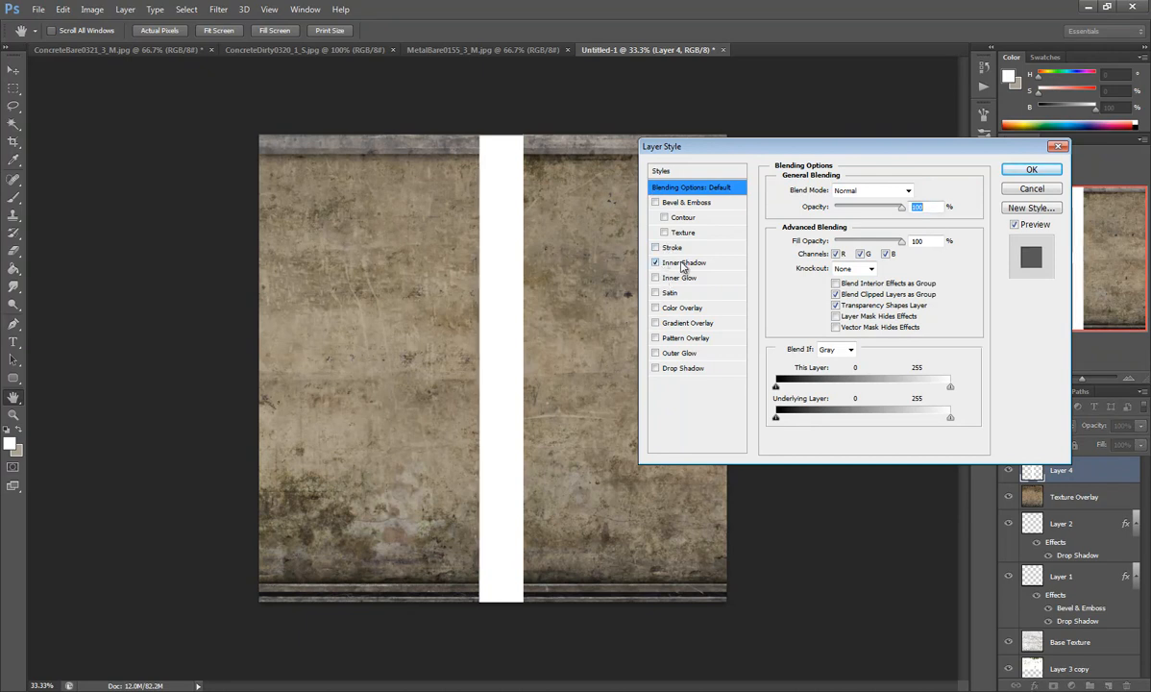
{"action": "left_click", "coordinate": [655, 262]}
{"action": "mouse_move", "coordinate": [827, 250]}
{"action": "left_mouse_down"}
{"action": "mouse_move", "coordinate": [841, 283]}
{"action": "mouse_move", "coordinate": [827, 267]}
{"action": "mouse_move", "coordinate": [835, 272]}
{"action": "left_mouse_up"}
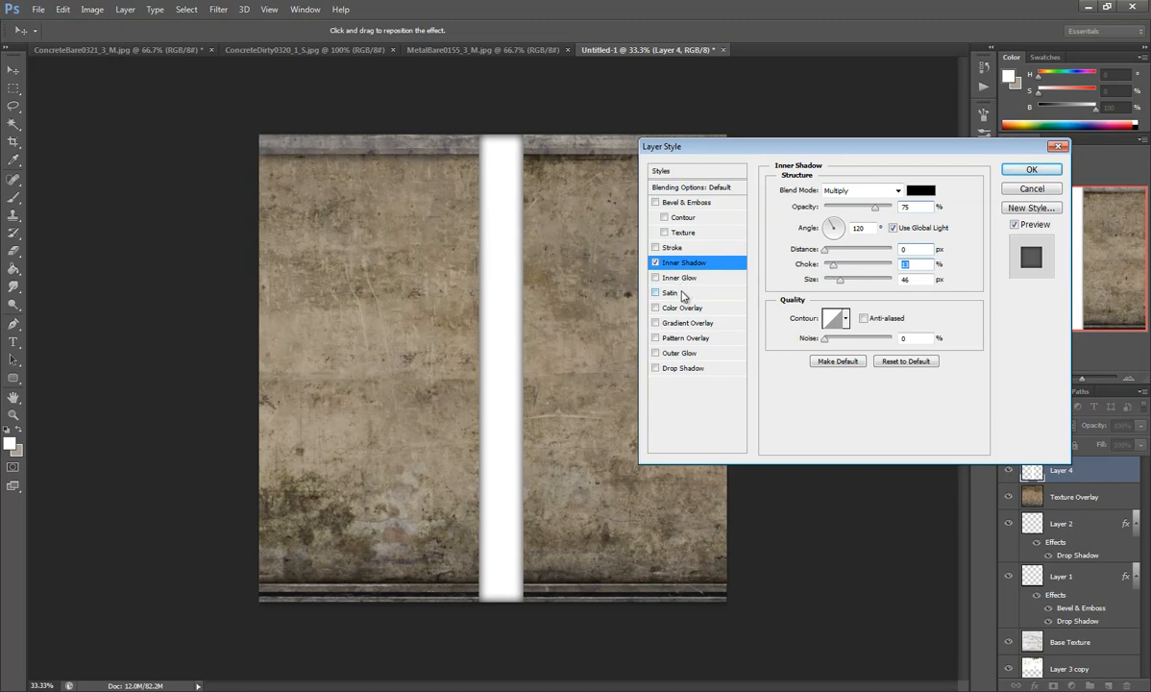
{"action": "left_click", "coordinate": [672, 368]}
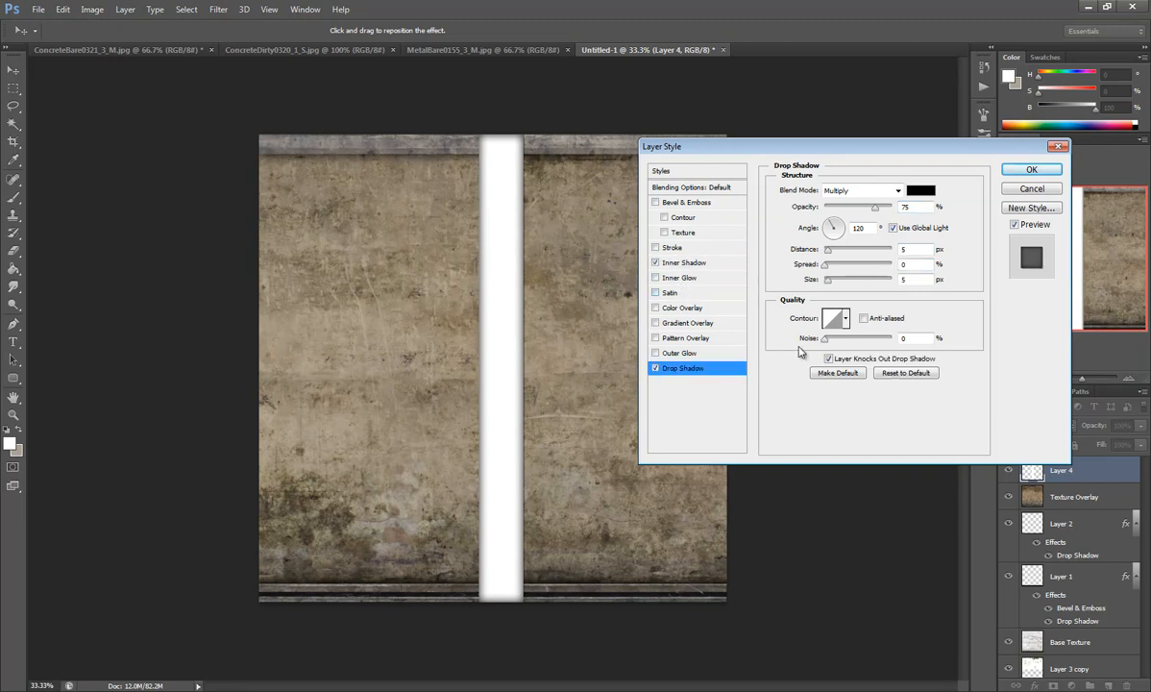
{"action": "left_click_drag", "start_coordinate": [829, 250], "coordinate": [845, 287]}
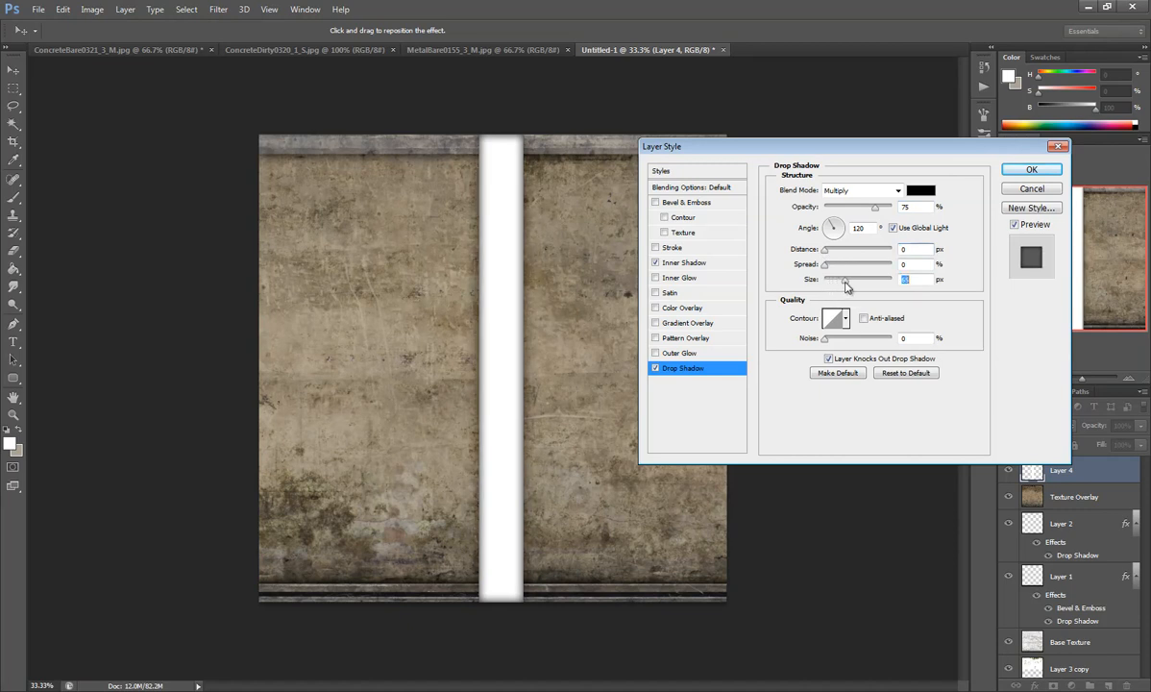
{"action": "left_click", "coordinate": [1031, 169]}
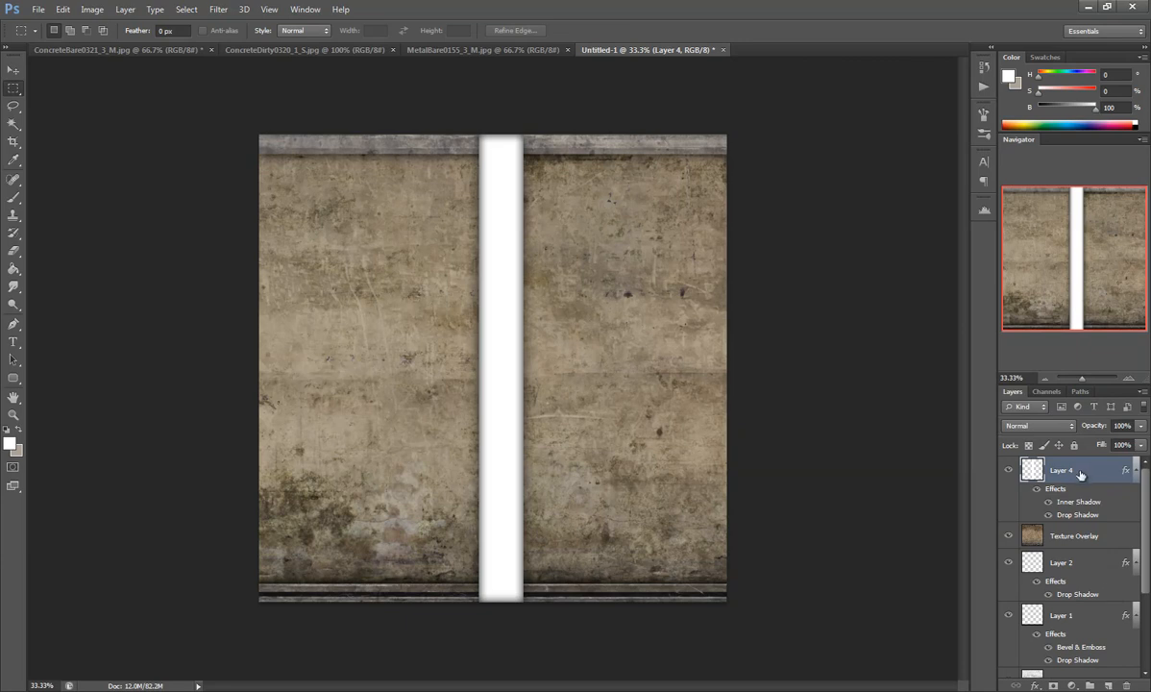
Step: Move Layer 4 directly above Base Color and set its blend mode to Multiply
{"action": "left_click_drag", "start_coordinate": [1084, 475], "coordinate": [1078, 597]}
{"action": "scroll", "coordinate": [1076, 577], "scroll_direction": "down", "scroll_amount": 3}
{"action": "left_click_drag", "start_coordinate": [1066, 474], "coordinate": [1081, 642]}
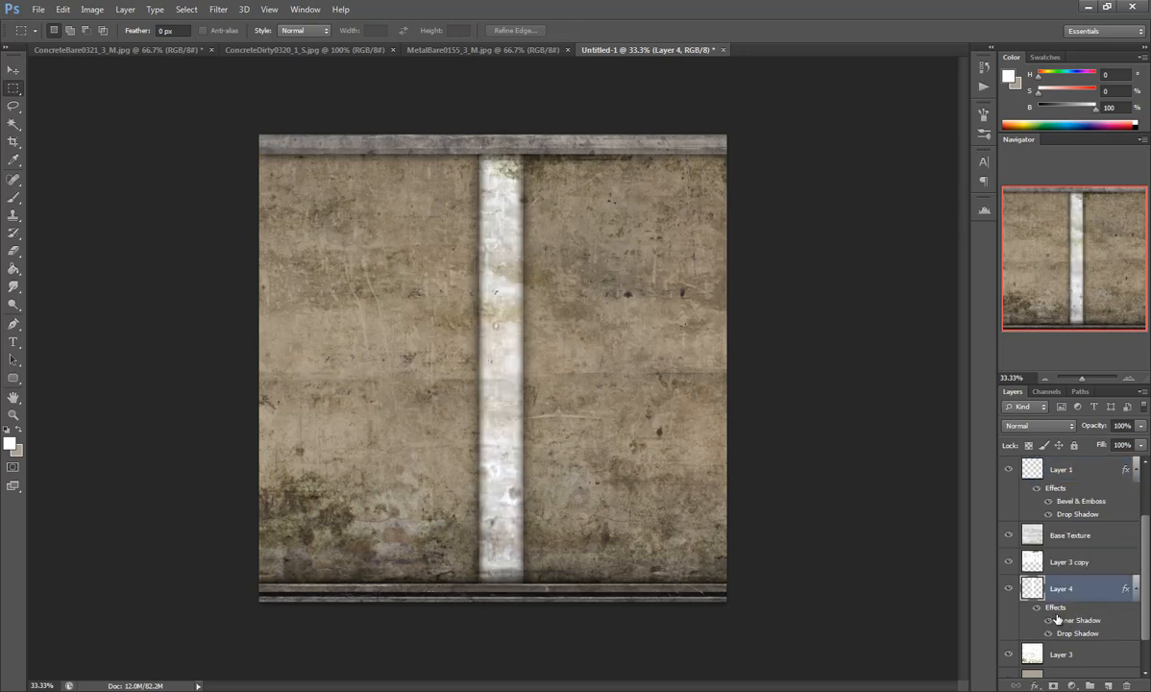
{"action": "scroll", "coordinate": [1055, 619], "scroll_direction": "down", "scroll_amount": 2}
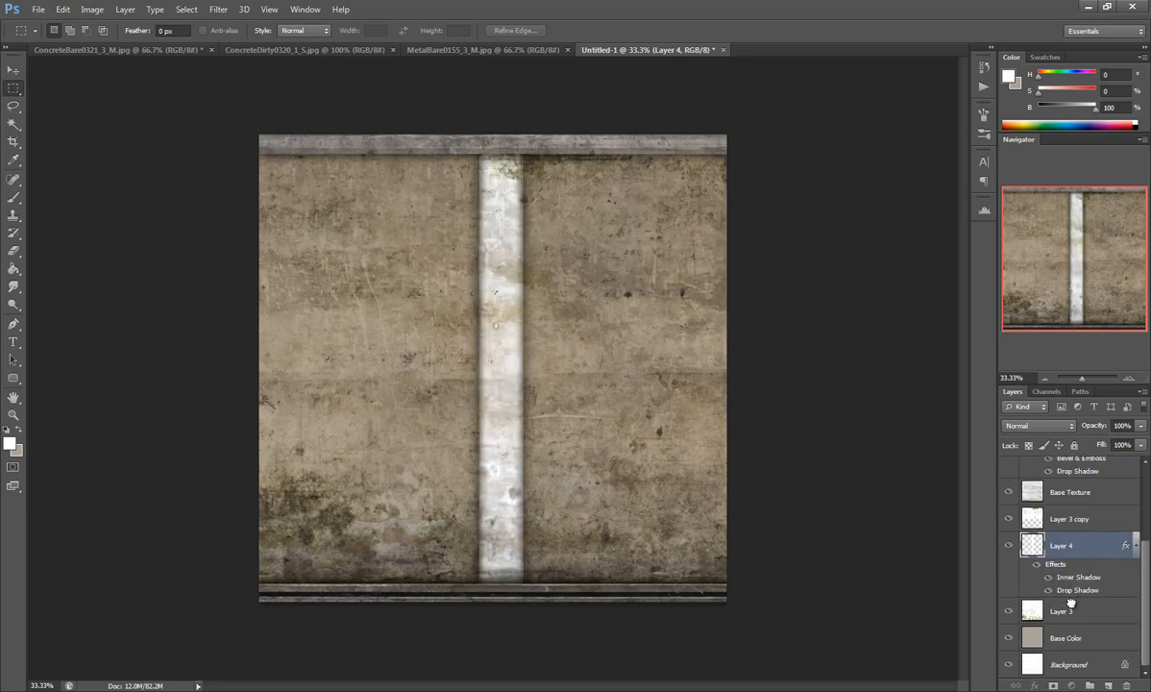
{"action": "left_click_drag", "start_coordinate": [1058, 548], "coordinate": [999, 578]}
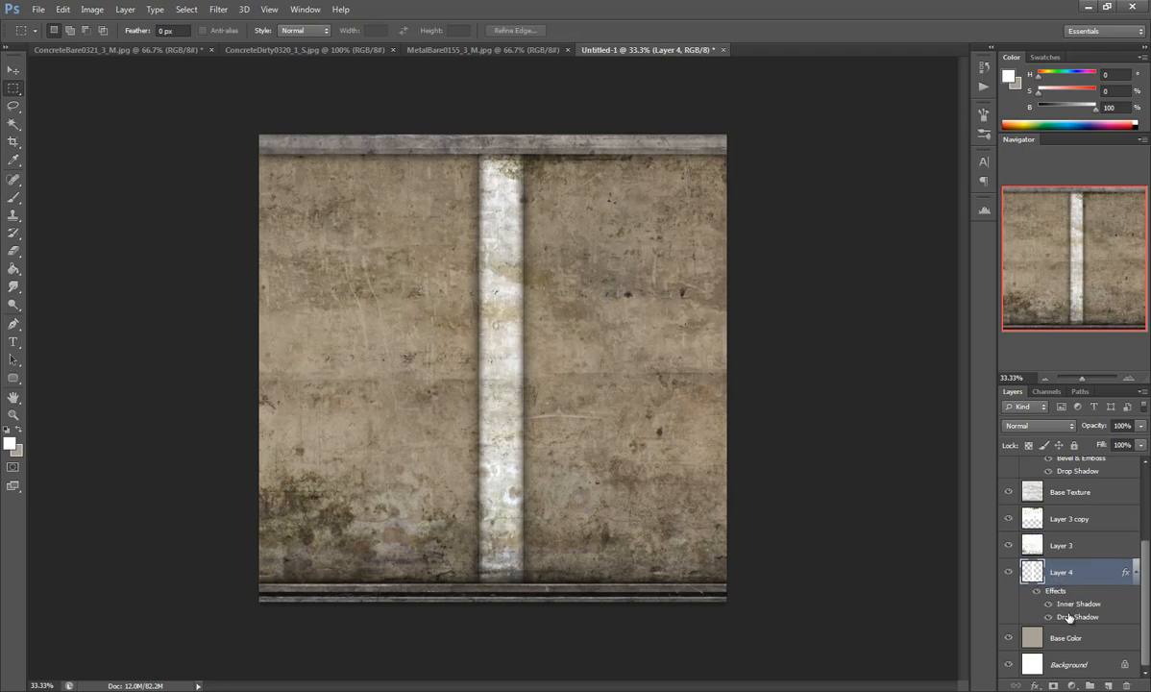
{"action": "left_click", "coordinate": [1036, 425]}
{"action": "left_click", "coordinate": [1013, 116]}
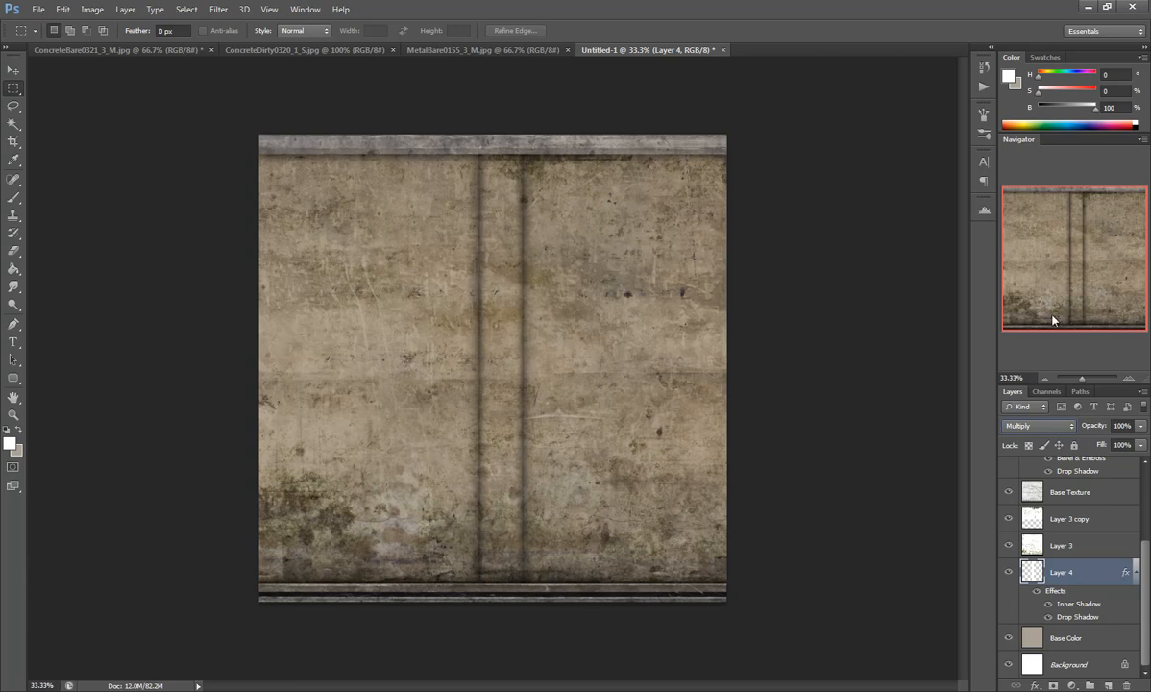
Step: Reduce the size of Layer 4's inner shadow to about 24 px and raise its choke slightly
{"action": "double_click", "coordinate": [1097, 571]}
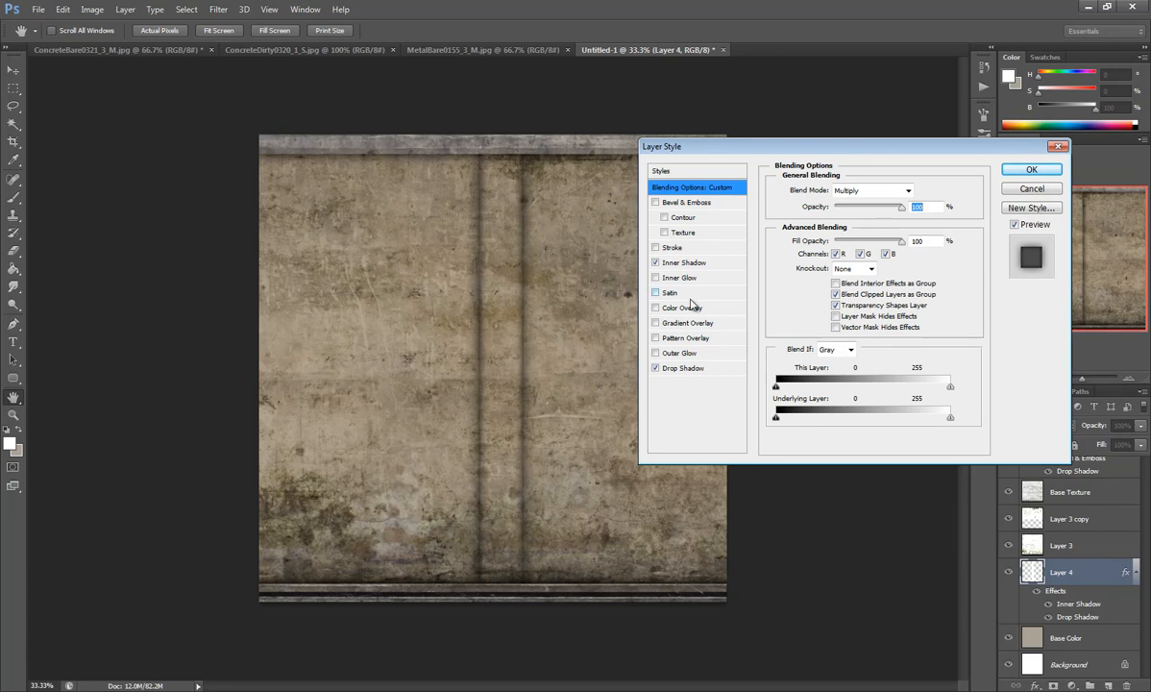
{"action": "left_click", "coordinate": [687, 264]}
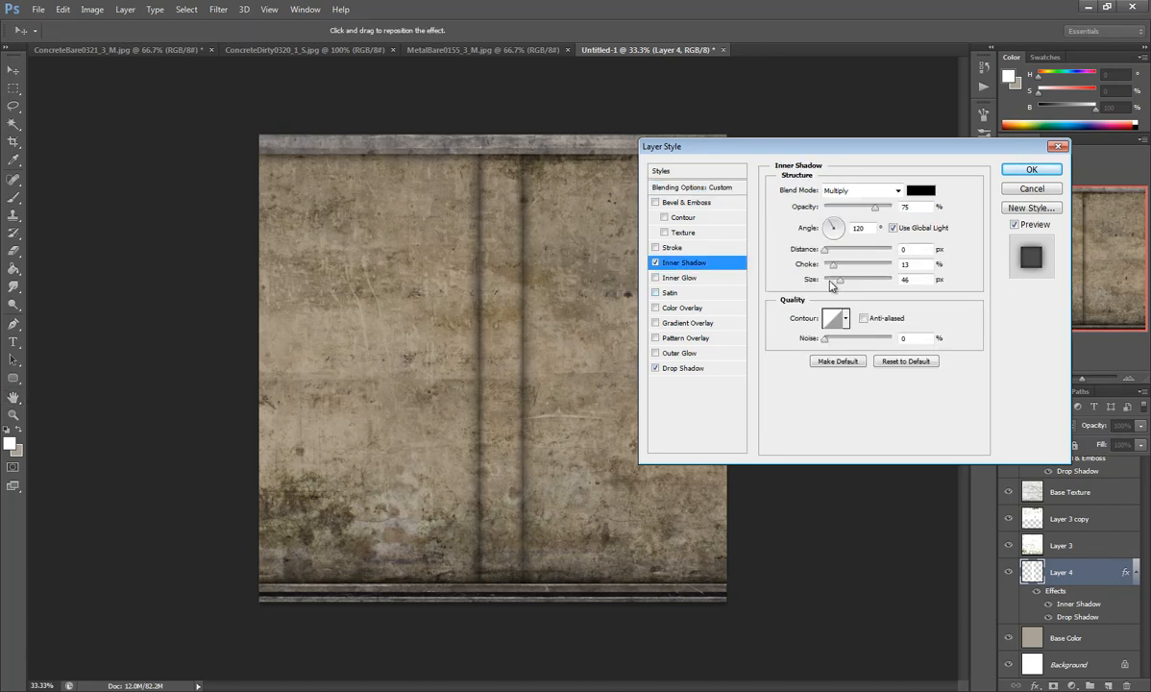
{"action": "left_click", "coordinate": [838, 282]}
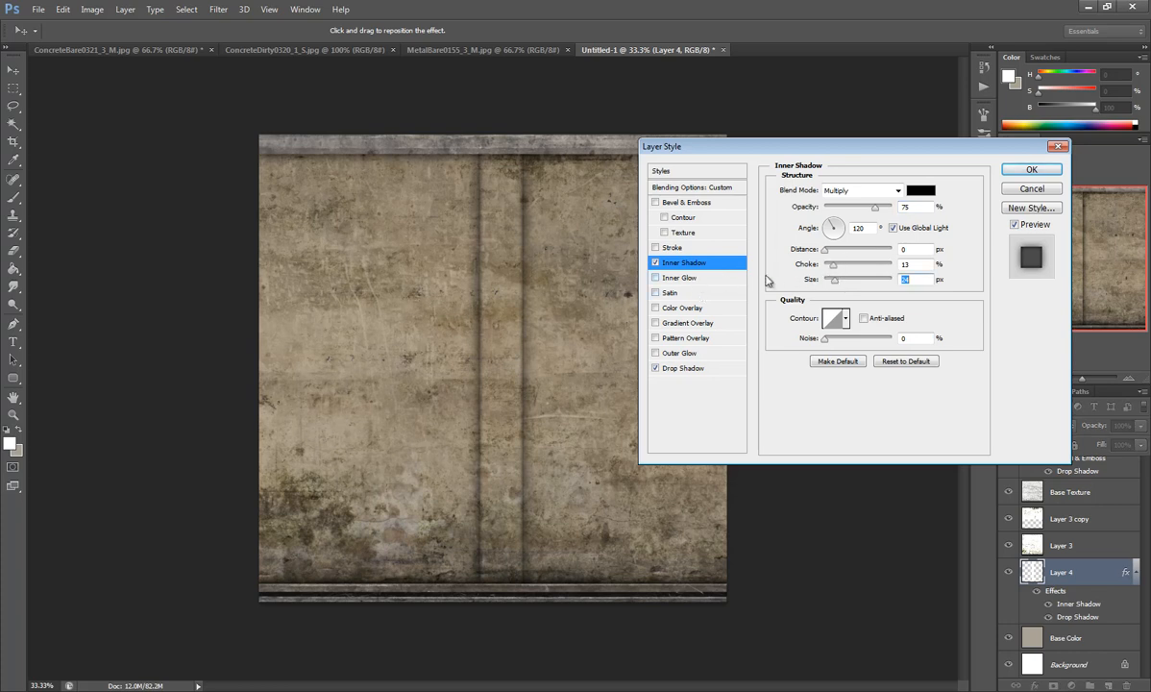
{"action": "left_click_drag", "start_coordinate": [833, 266], "coordinate": [839, 270]}
{"action": "left_click", "coordinate": [1030, 170]}
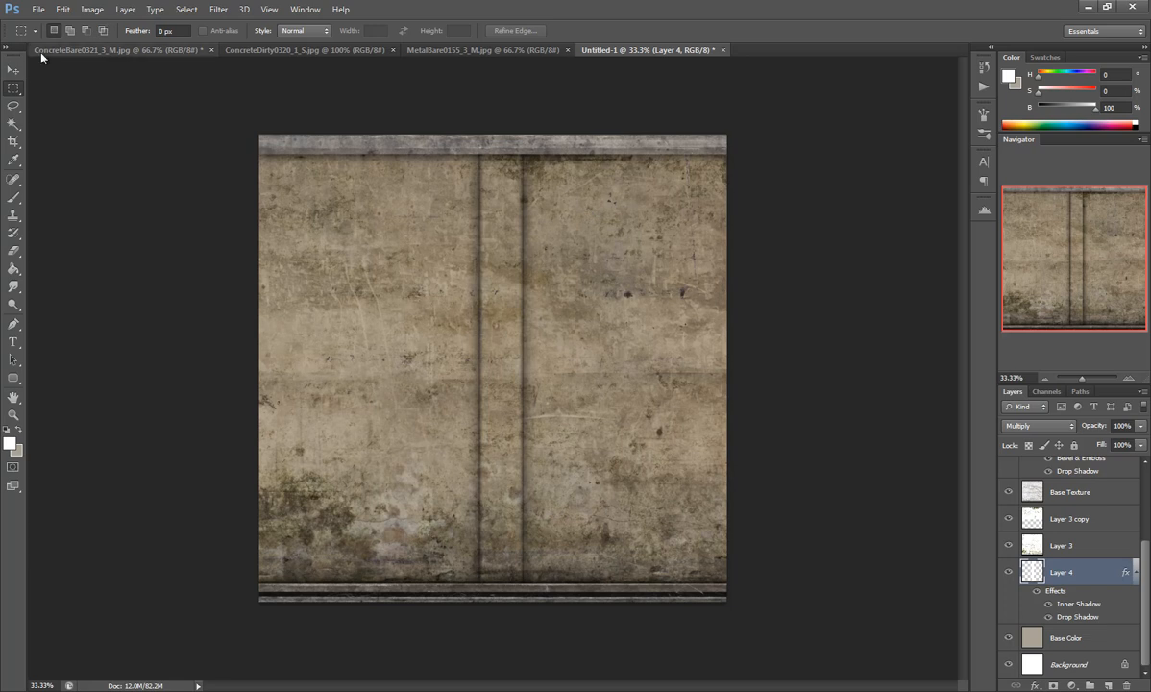
Step: Narrow the vertical beam on Layer 4 by clearing a full-height strip over its right edge, then deselect
{"action": "left_click_drag", "start_coordinate": [565, 576], "coordinate": [597, 601]}
{"action": "left_click_drag", "start_coordinate": [555, 432], "coordinate": [511, 21]}
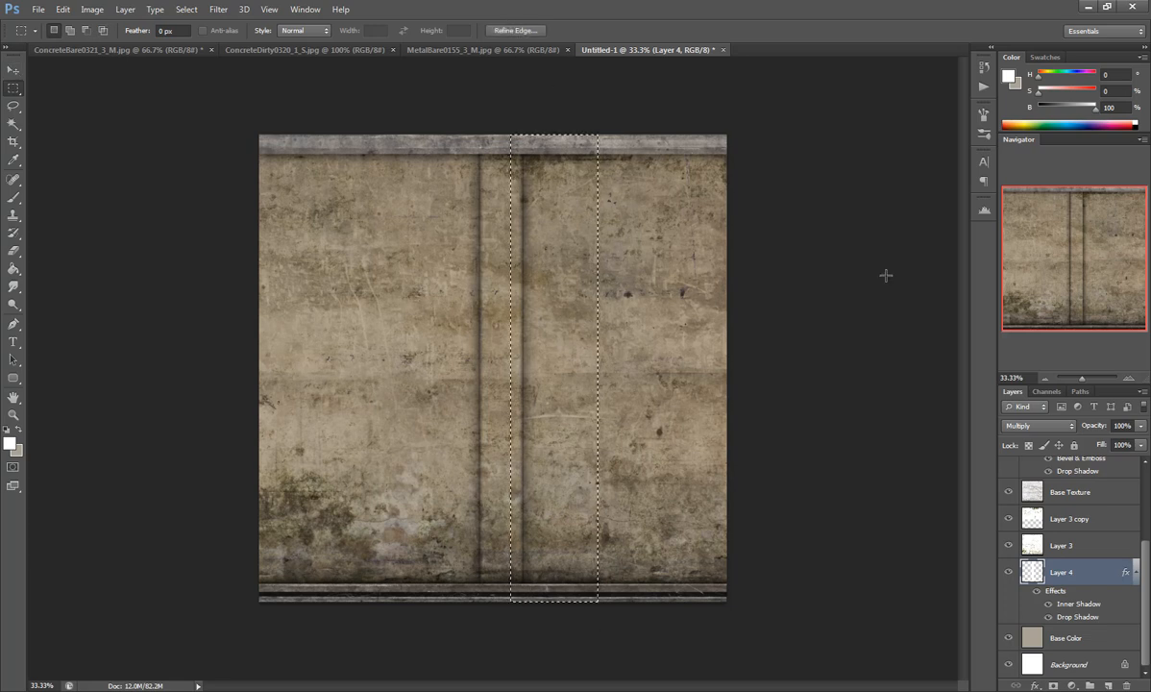
{"action": "key", "text": "alt+BackSpace"}
{"action": "key", "text": "ctrl+d"}
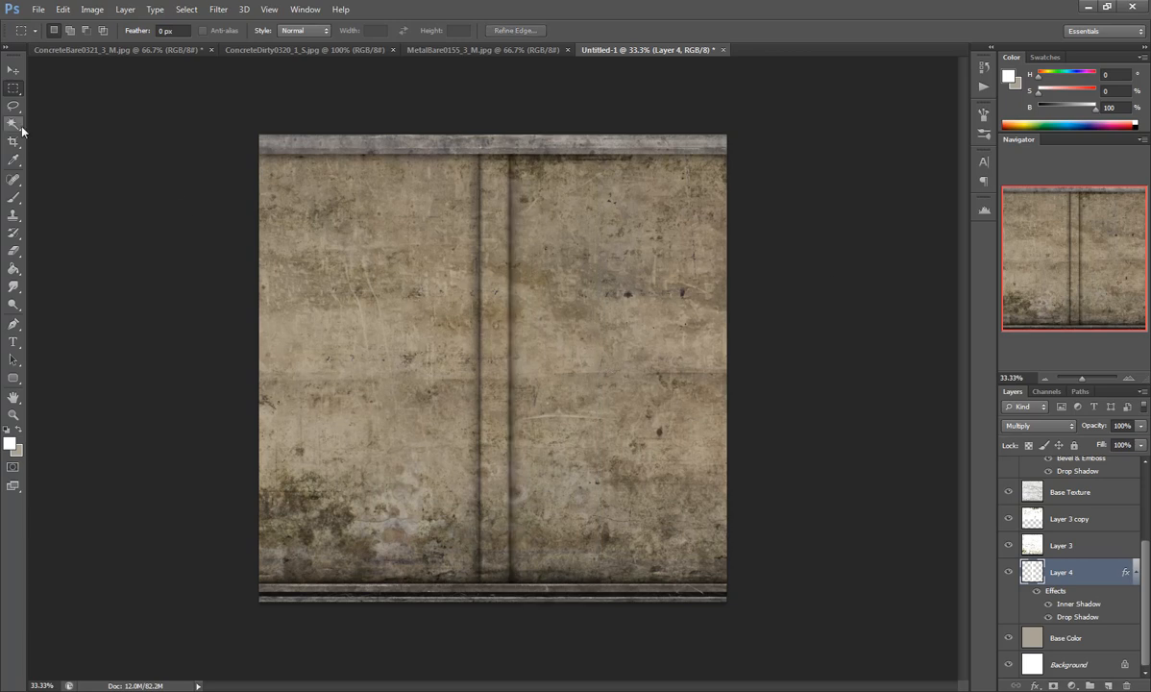
Step: Set the inner shadow choke on Layer 4 to 14% and move the beam slightly to the right
{"action": "double_click", "coordinate": [1113, 573]}
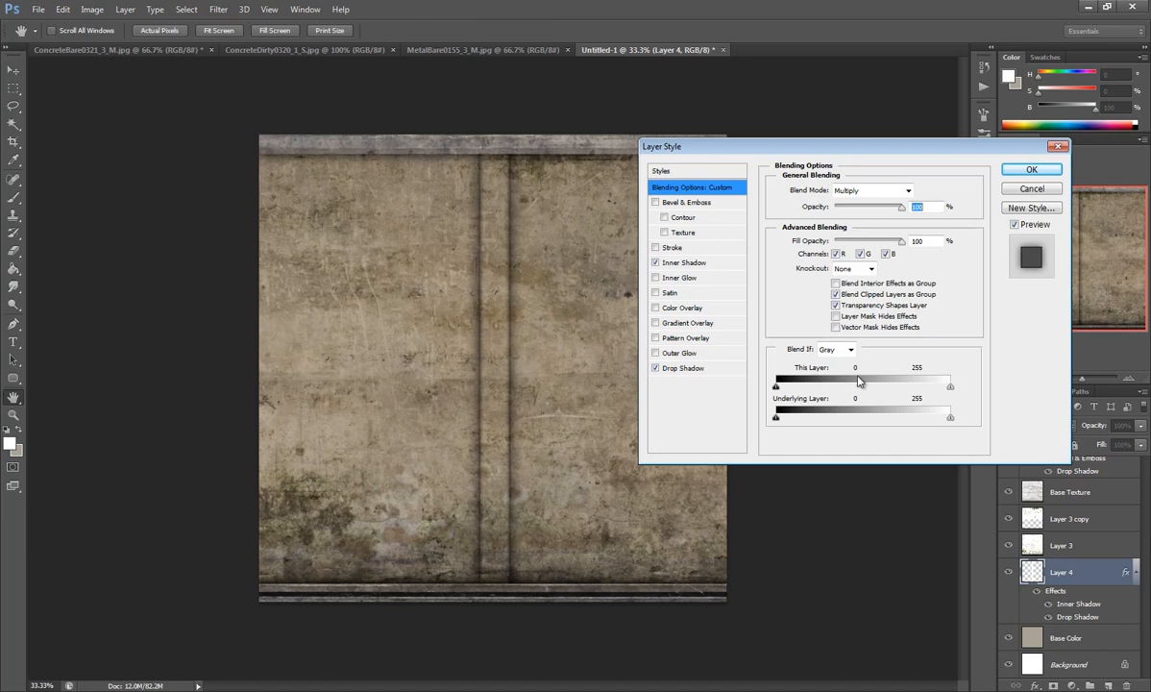
{"action": "left_click", "coordinate": [668, 263]}
{"action": "left_click_drag", "start_coordinate": [838, 268], "coordinate": [833, 269]}
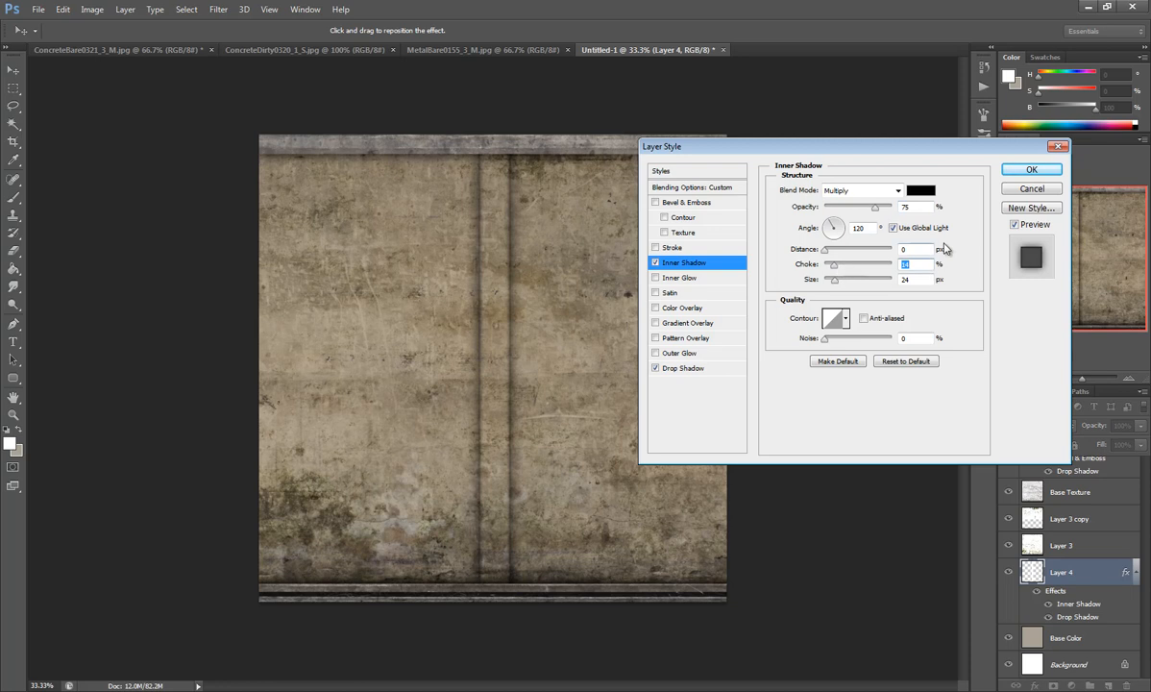
{"action": "left_click", "coordinate": [1031, 171]}
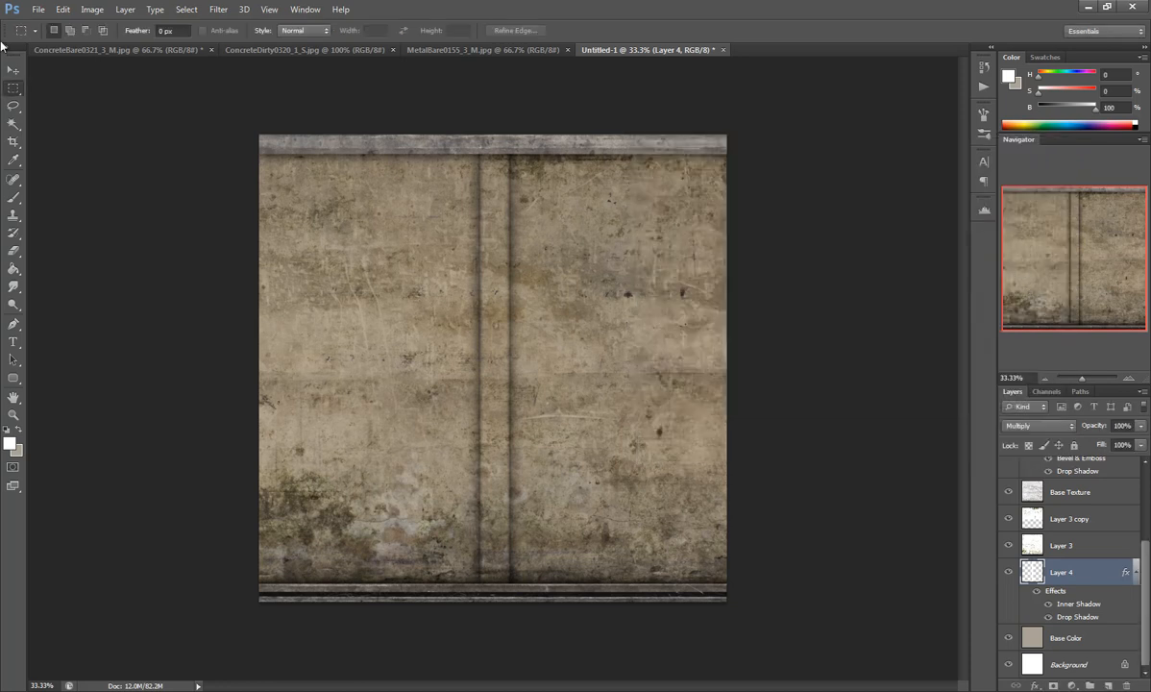
{"action": "left_click", "coordinate": [13, 71]}
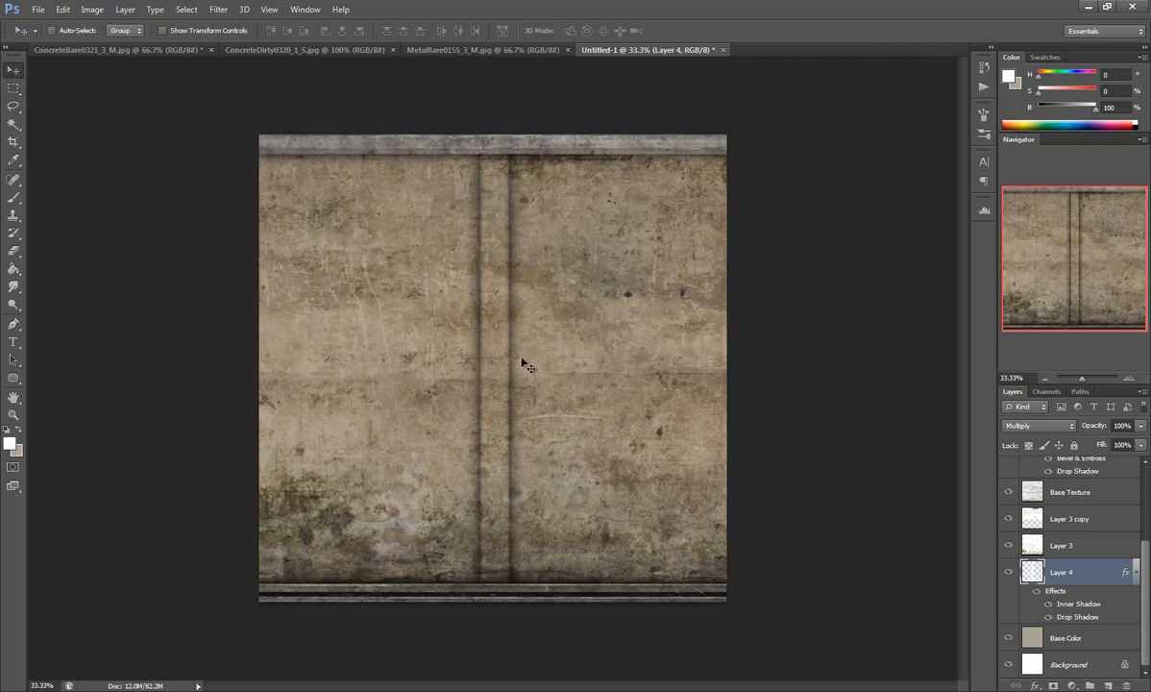
{"action": "left_click_drag", "start_coordinate": [514, 354], "coordinate": [524, 364]}
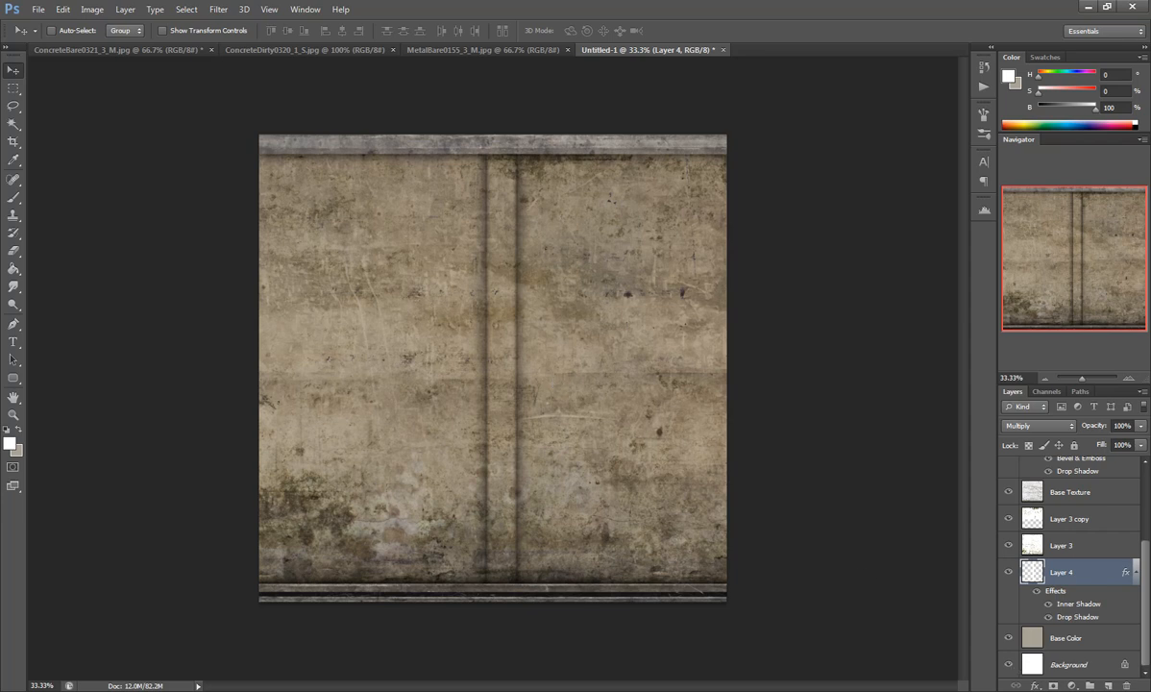
Step: Merge all layers from Texture Overlay down to Base Color into one, keeping Background separate
{"action": "scroll", "coordinate": [1071, 619], "scroll_direction": "up", "scroll_amount": 3}
{"action": "left_click", "coordinate": [1085, 471]}
{"action": "scroll", "coordinate": [1076, 538], "scroll_direction": "down", "scroll_amount": 3}
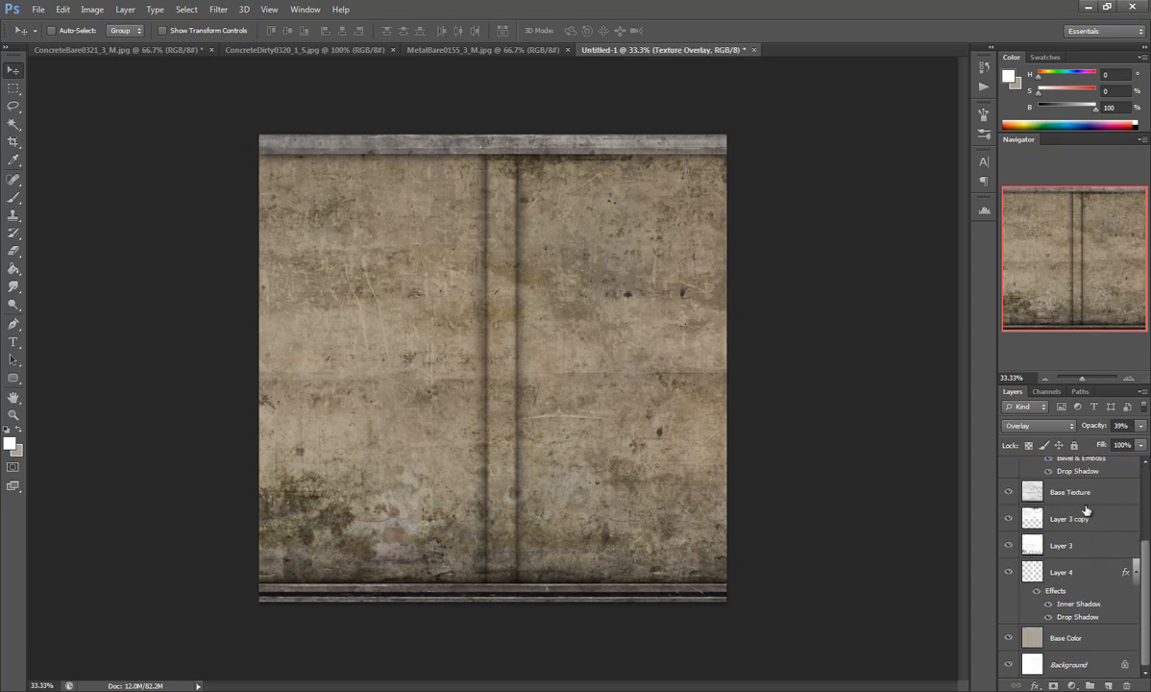
{"action": "left_click", "coordinate": [1074, 639], "text": "shift"}
{"action": "right_click", "coordinate": [1074, 639]}
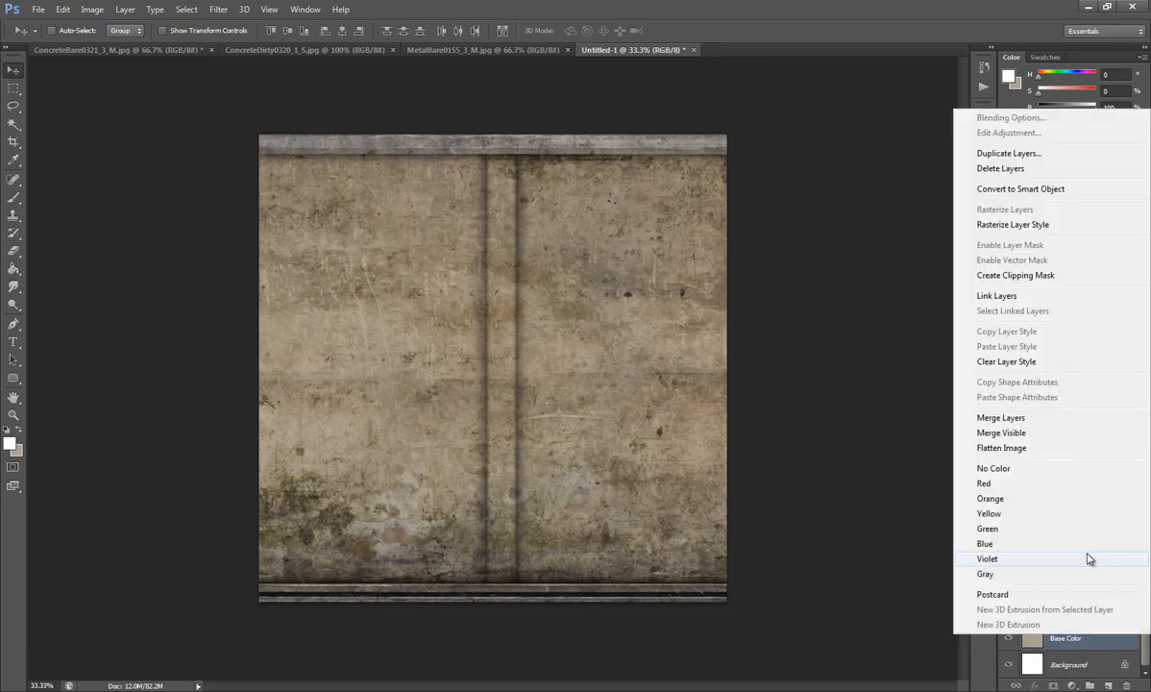
{"action": "left_click", "coordinate": [982, 424]}
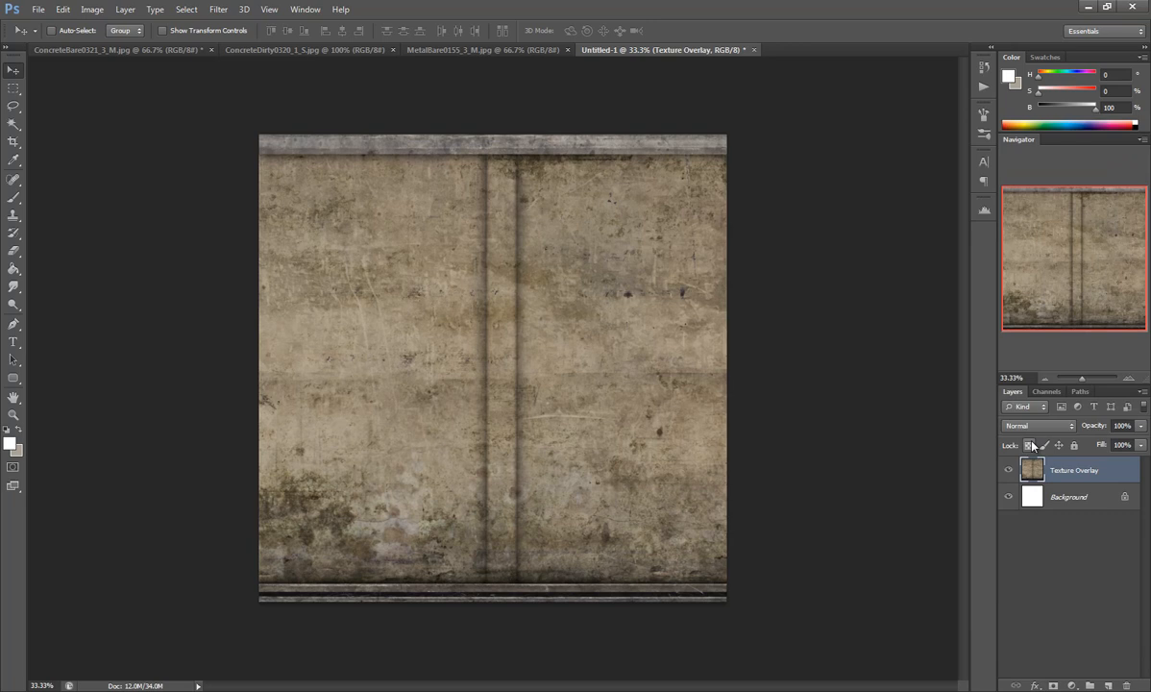
{"action": "left_click", "coordinate": [1009, 473]}
{"action": "left_click", "coordinate": [1009, 473]}
Step: Create a layer group named Normal Map Template above the merged Texture Overlay layer
{"action": "left_click", "coordinate": [13, 414]}
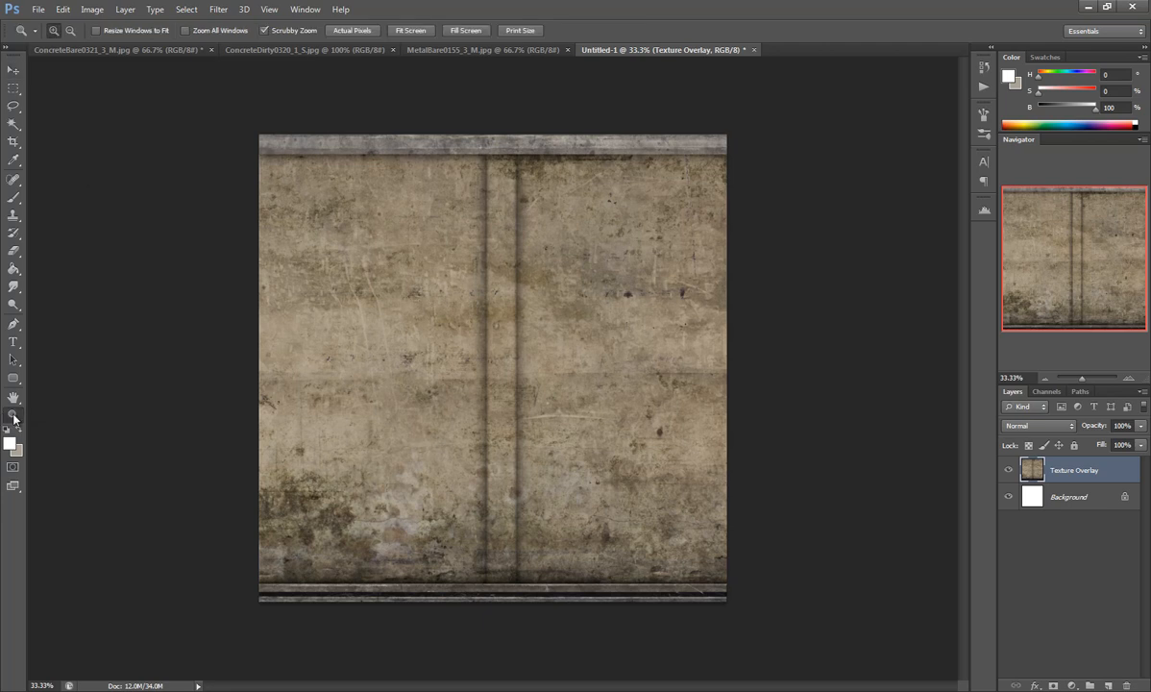
{"action": "left_click", "coordinate": [464, 374]}
{"action": "scroll", "coordinate": [430, 270], "scroll_direction": "up", "scroll_amount": 1}
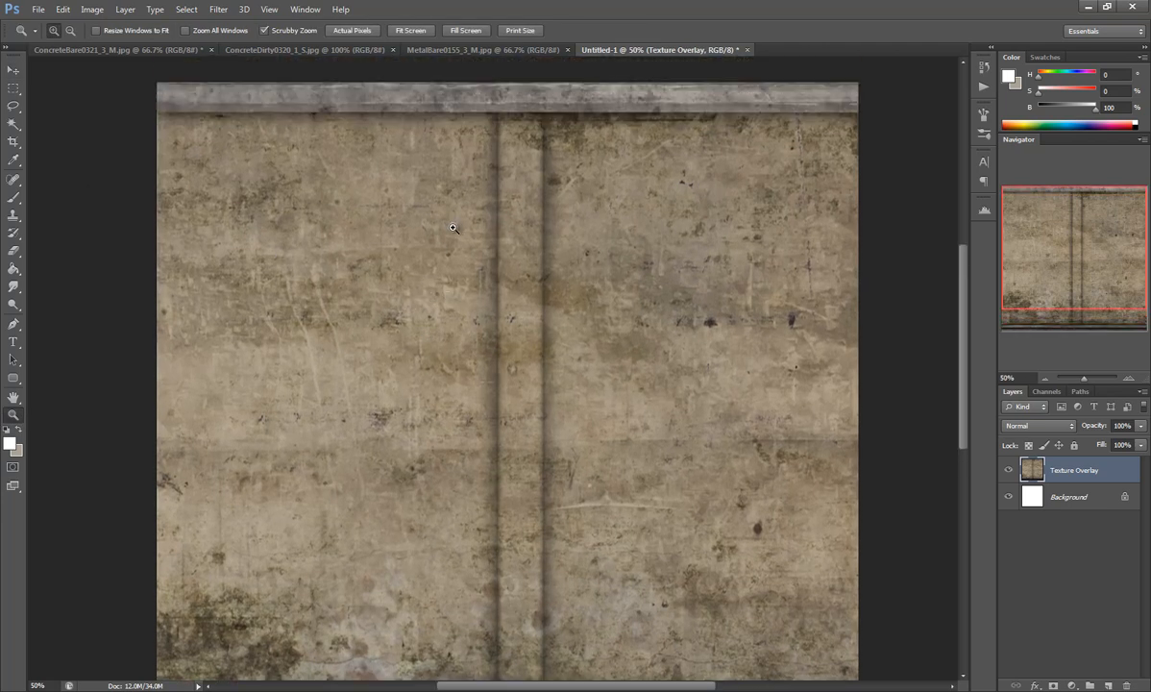
{"action": "left_click", "coordinate": [1089, 685]}
{"action": "double_click", "coordinate": [1060, 465]}
{"action": "type", "text": "Normal"}
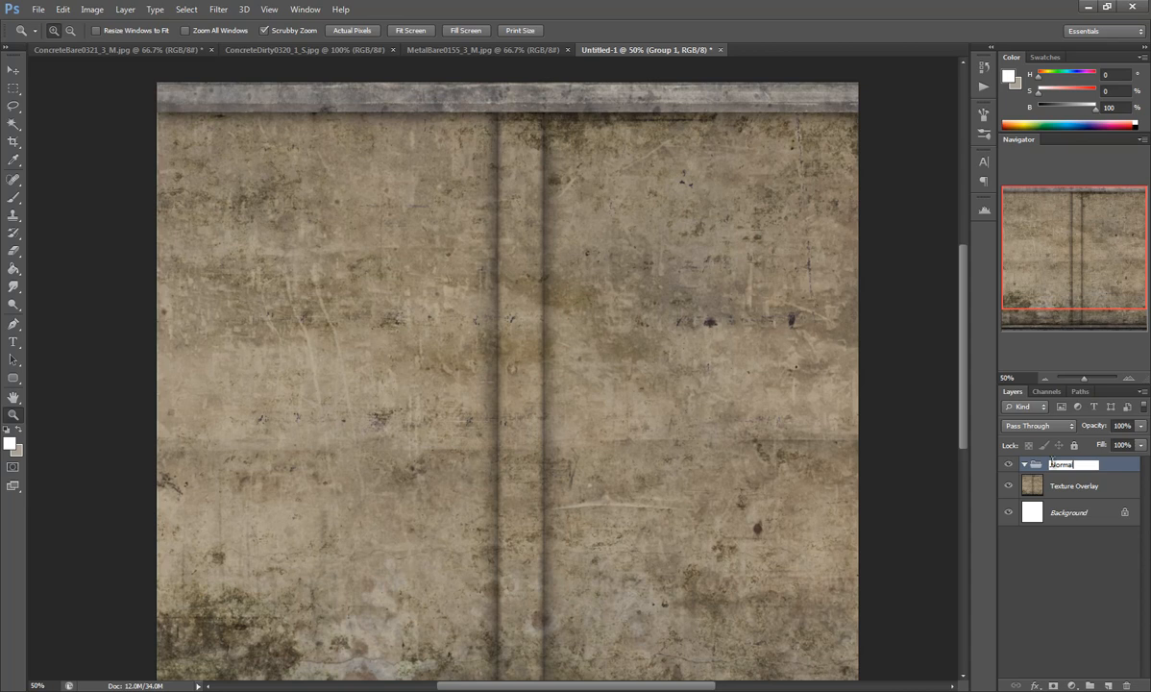
{"action": "type", "text": " Map Template"}
{"action": "key", "text": "Return"}
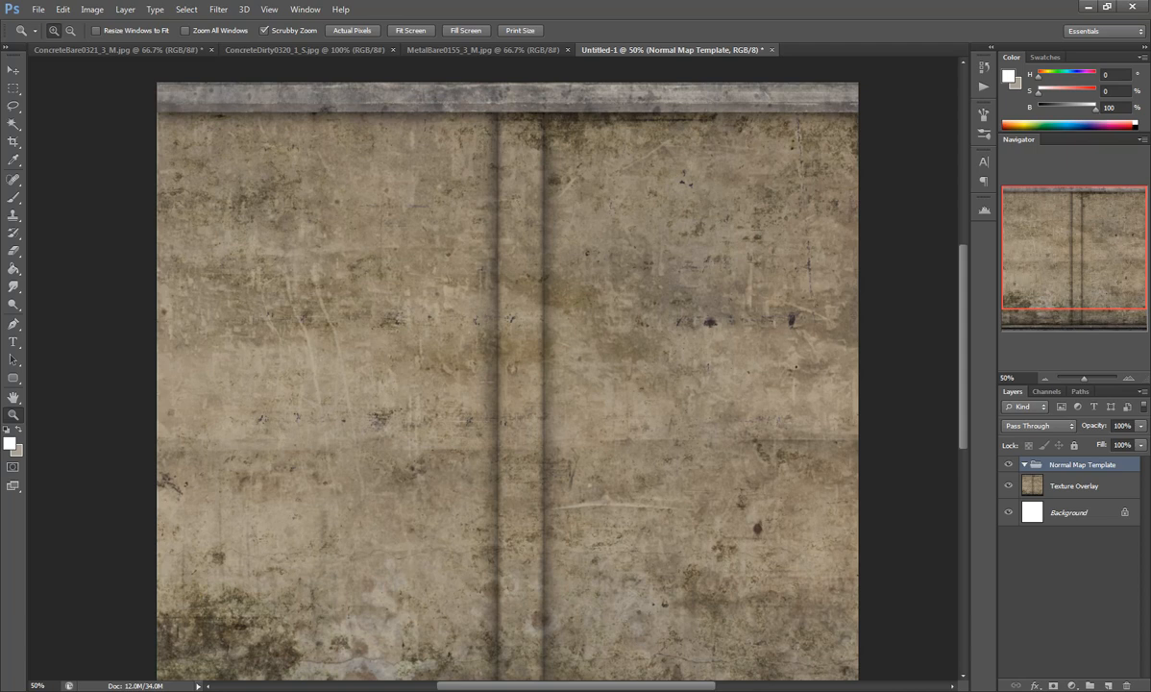
Step: Select the full-width wall area between the upper and lower trims and add a layer named Wall in the group
{"action": "left_click", "coordinate": [13, 89]}
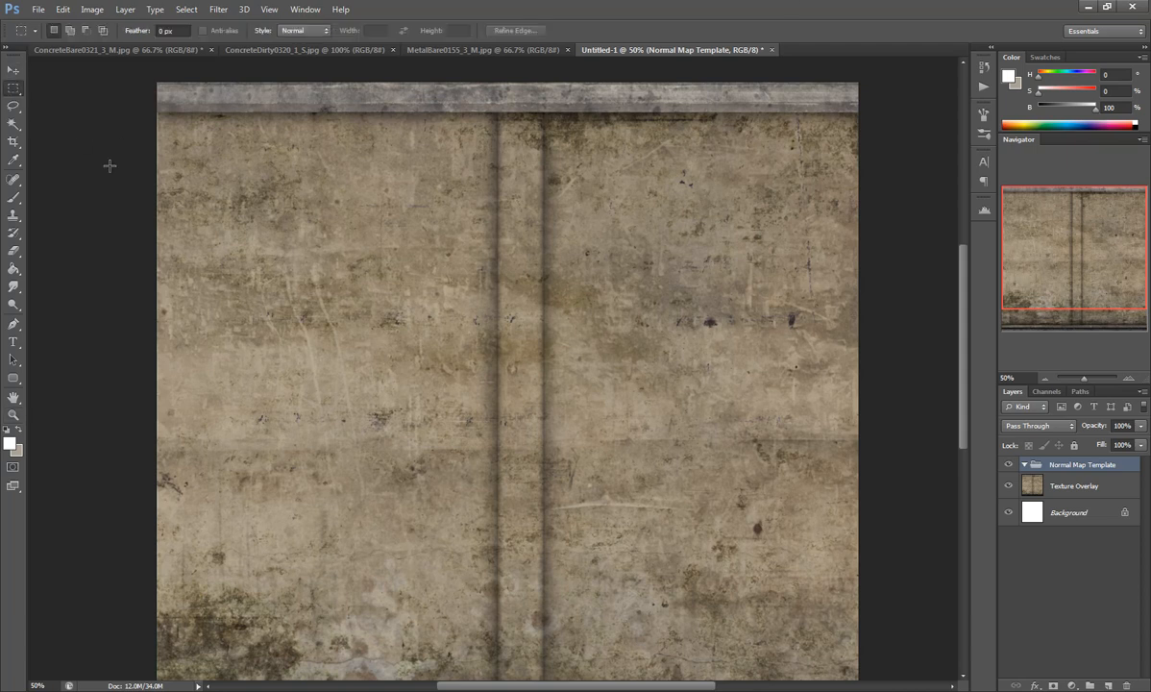
{"action": "key", "text": "ctrl+minus"}
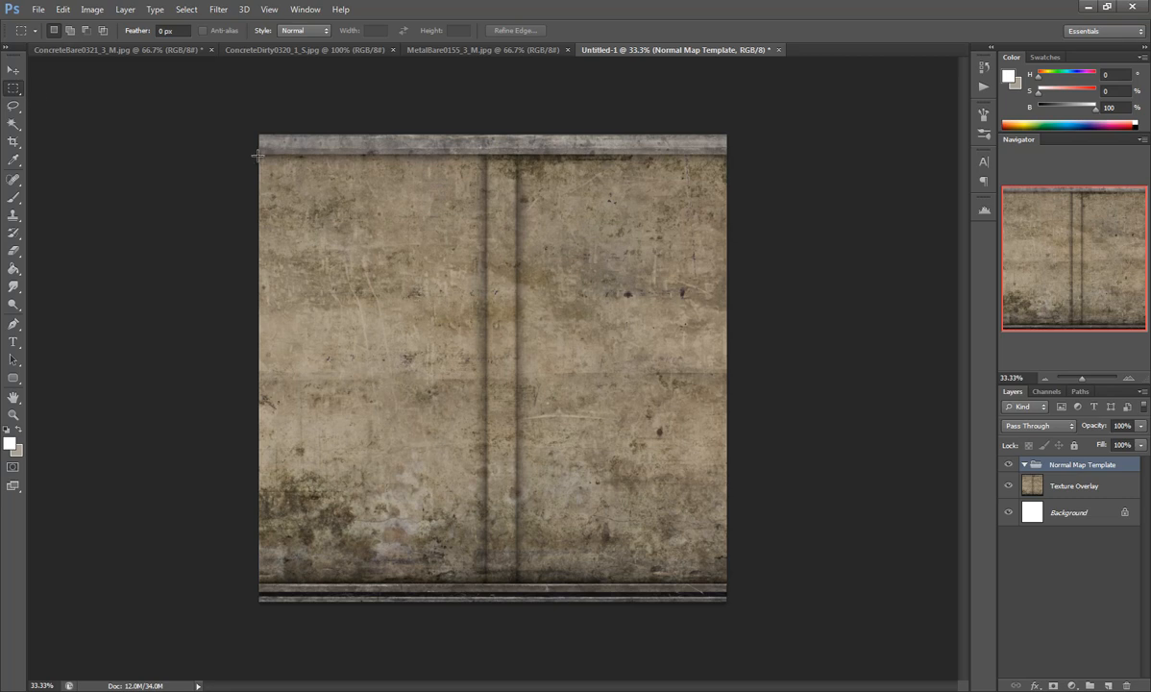
{"action": "left_click_drag", "start_coordinate": [257, 154], "coordinate": [799, 583]}
{"action": "left_click", "coordinate": [1108, 684]}
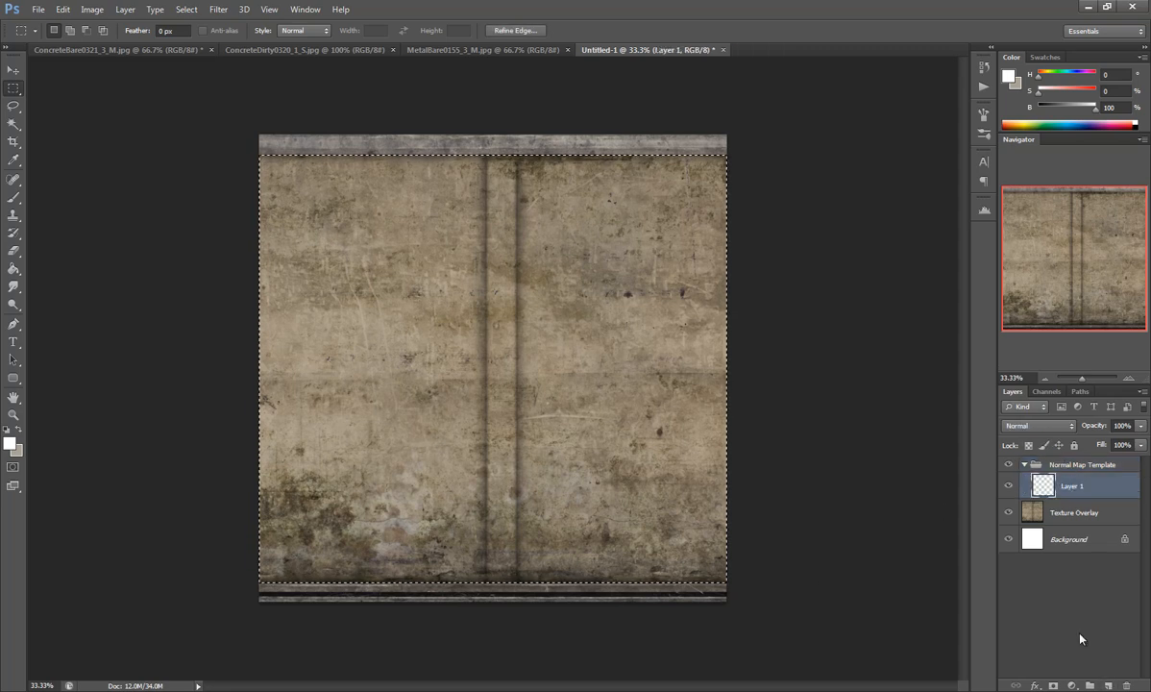
{"action": "double_click", "coordinate": [1068, 485]}
{"action": "type", "text": "Wall"}
{"action": "key", "text": "Return"}
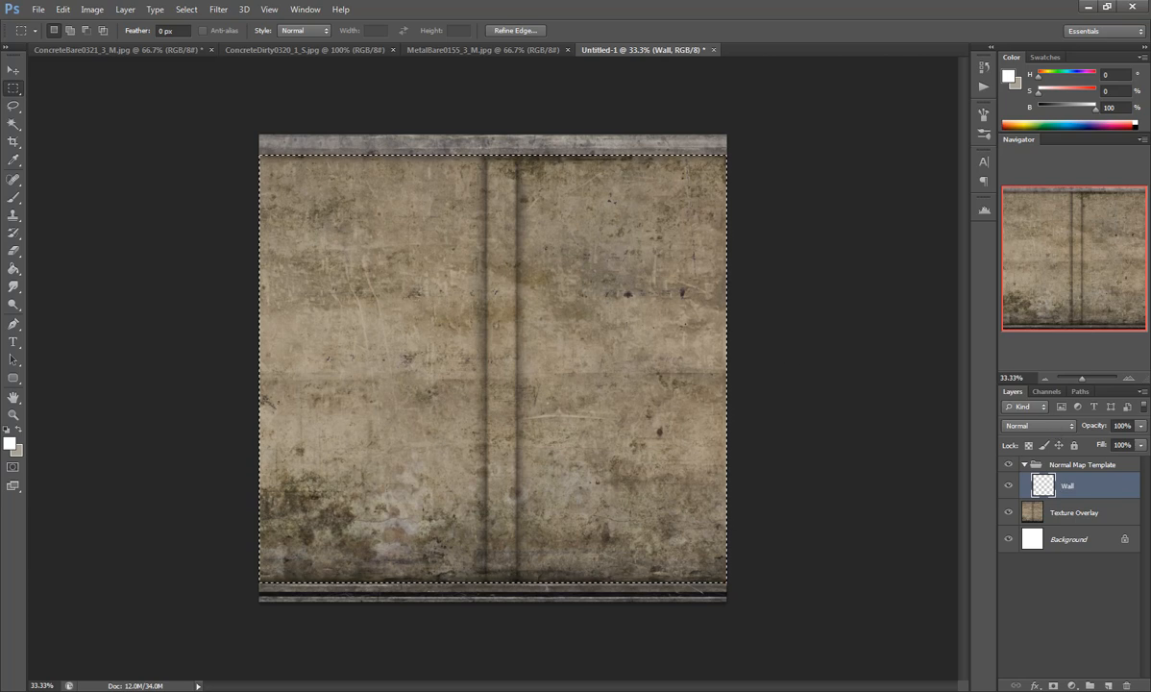
Step: Fill the wall selection on the Wall layer with dark gray #484848 at 100% opacity and deselect
{"action": "right_click", "coordinate": [411, 243]}
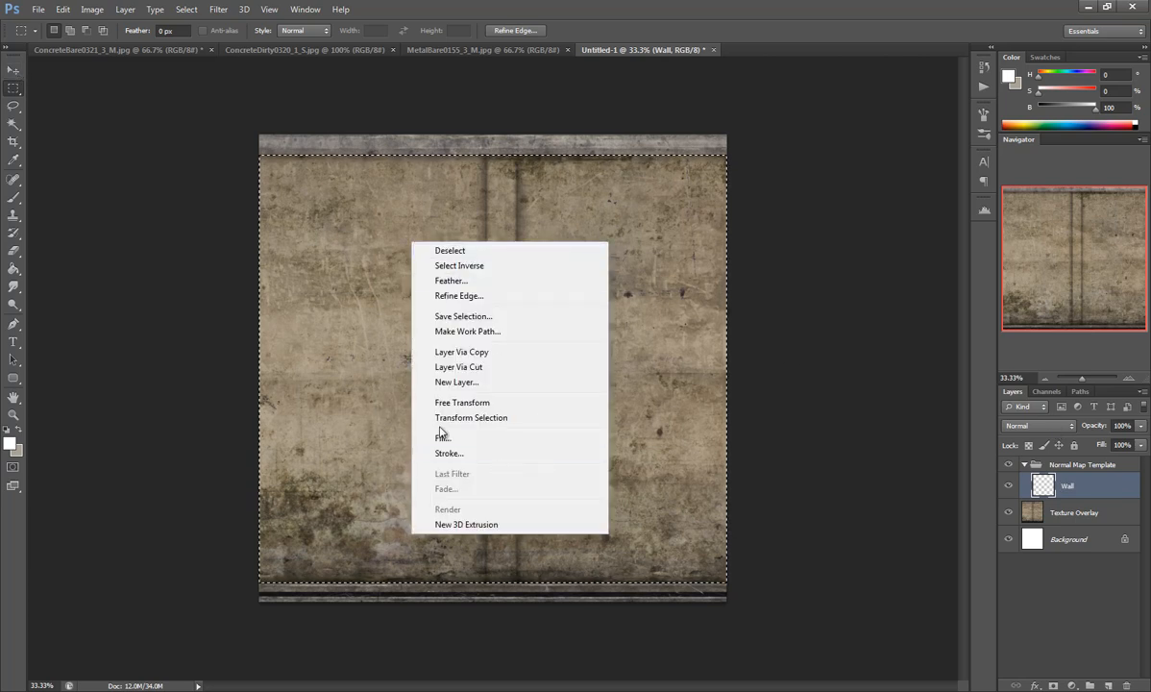
{"action": "left_click", "coordinate": [10, 442]}
{"action": "left_click_drag", "start_coordinate": [681, 346], "coordinate": [679, 361]}
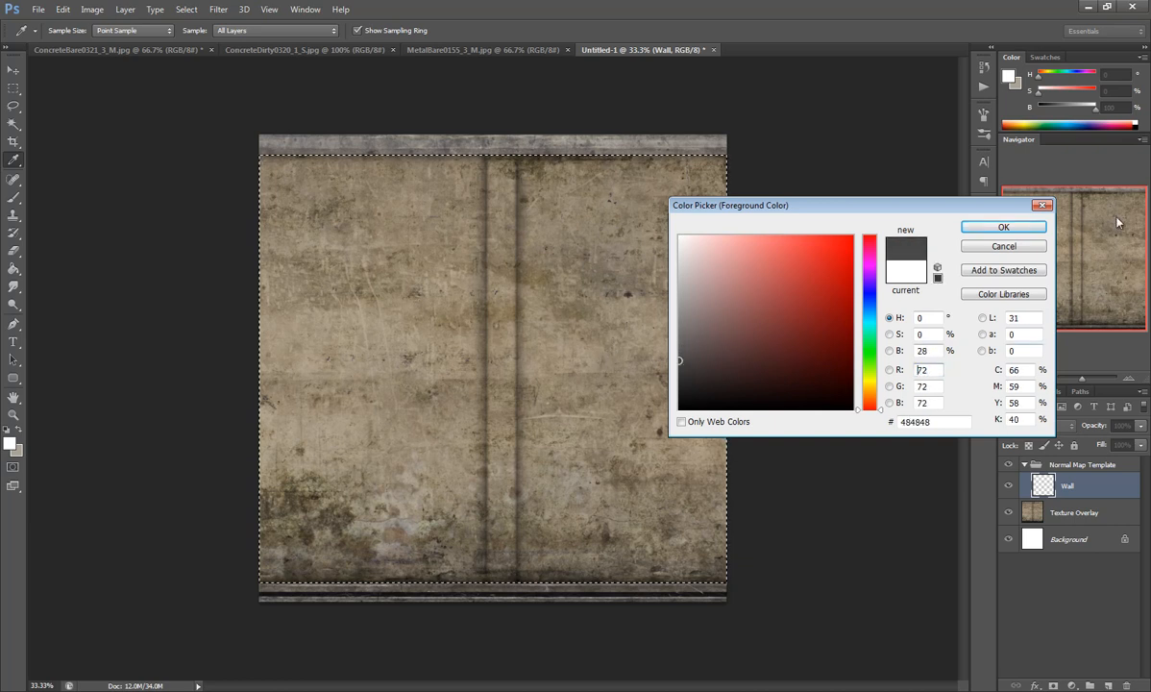
{"action": "left_click", "coordinate": [1002, 227]}
{"action": "right_click", "coordinate": [595, 278]}
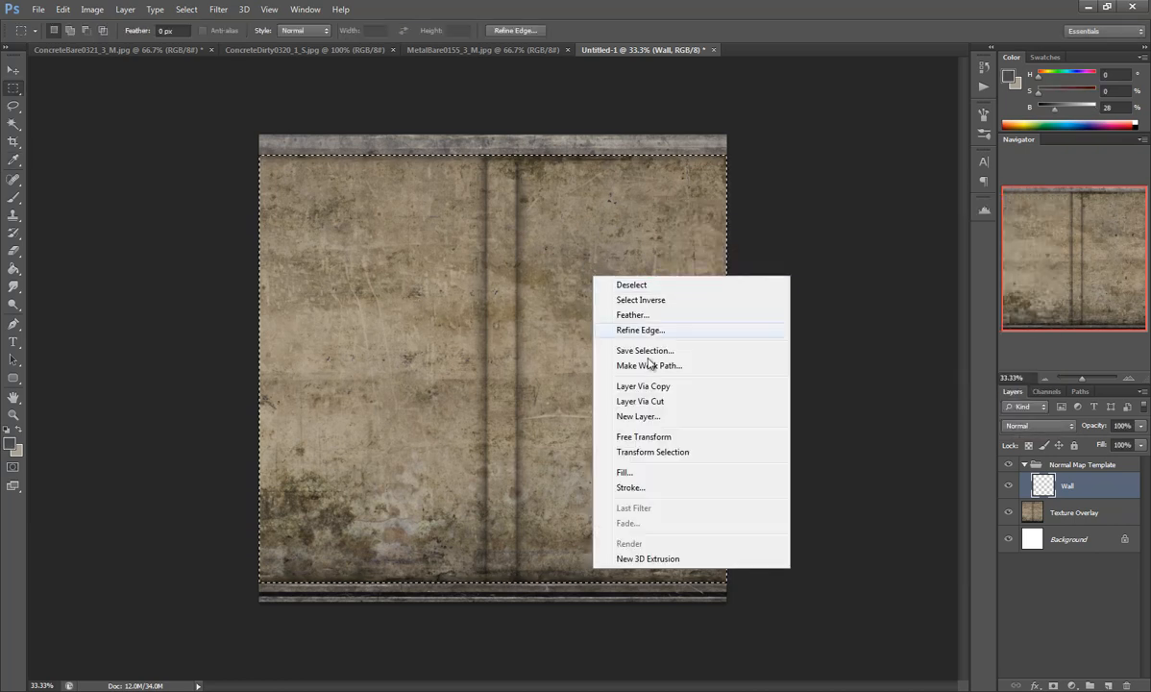
{"action": "left_click", "coordinate": [626, 471]}
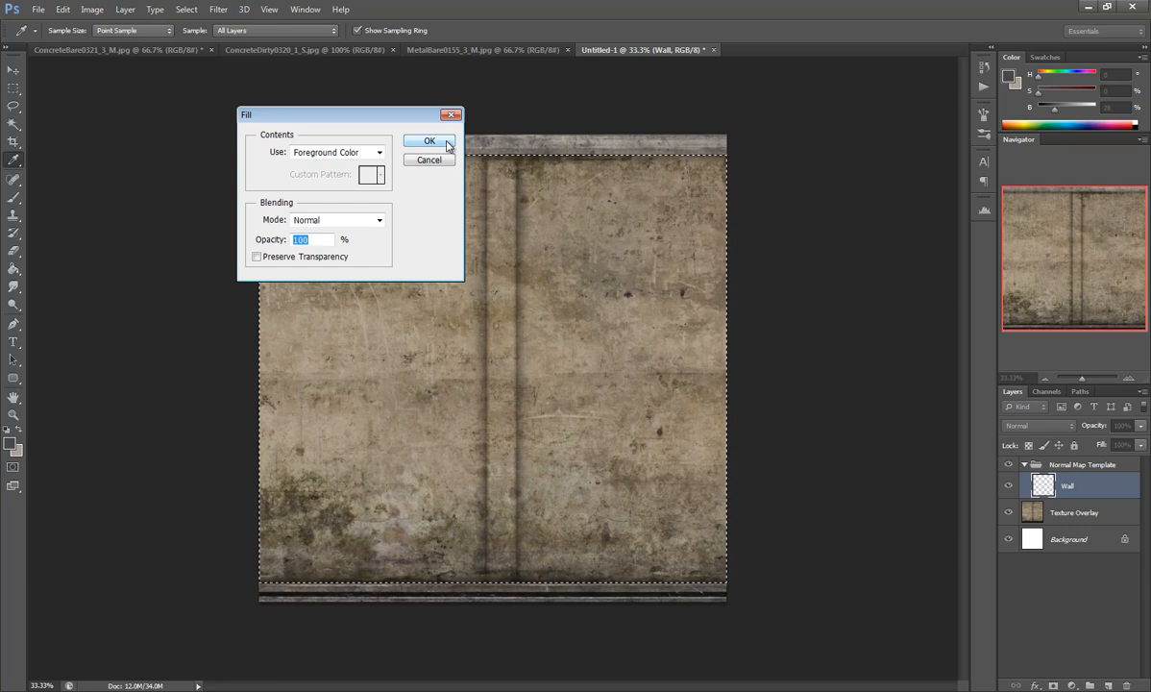
{"action": "left_click", "coordinate": [429, 141]}
{"action": "key", "text": "m"}
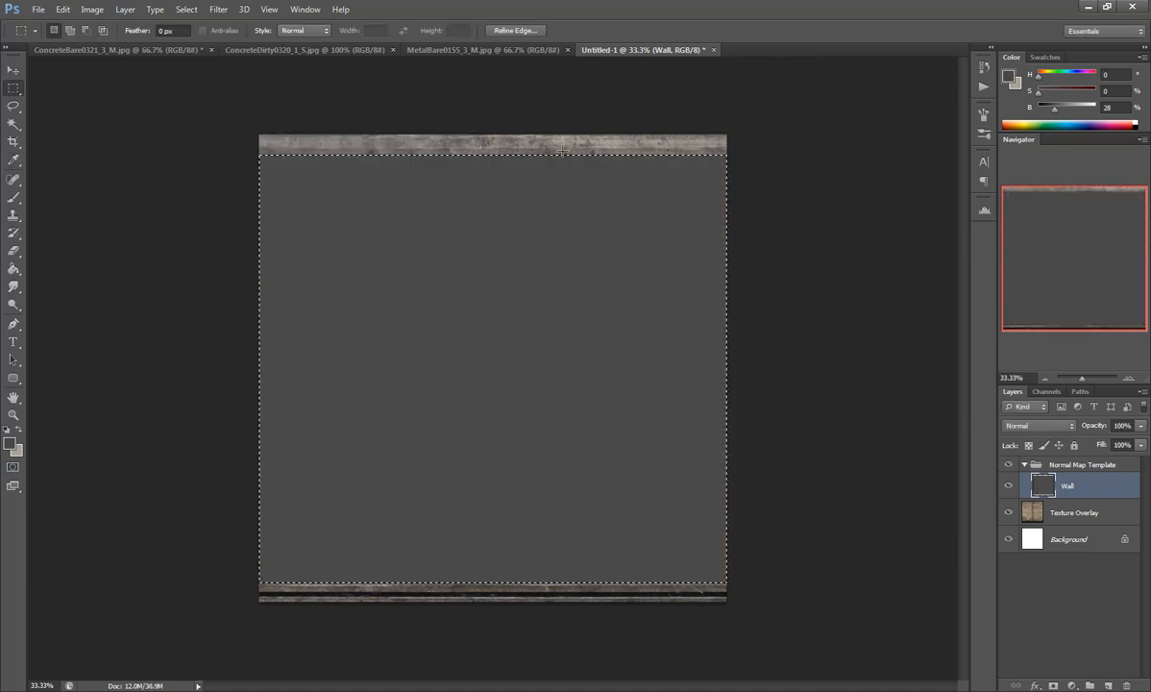
{"action": "left_click", "coordinate": [565, 157]}
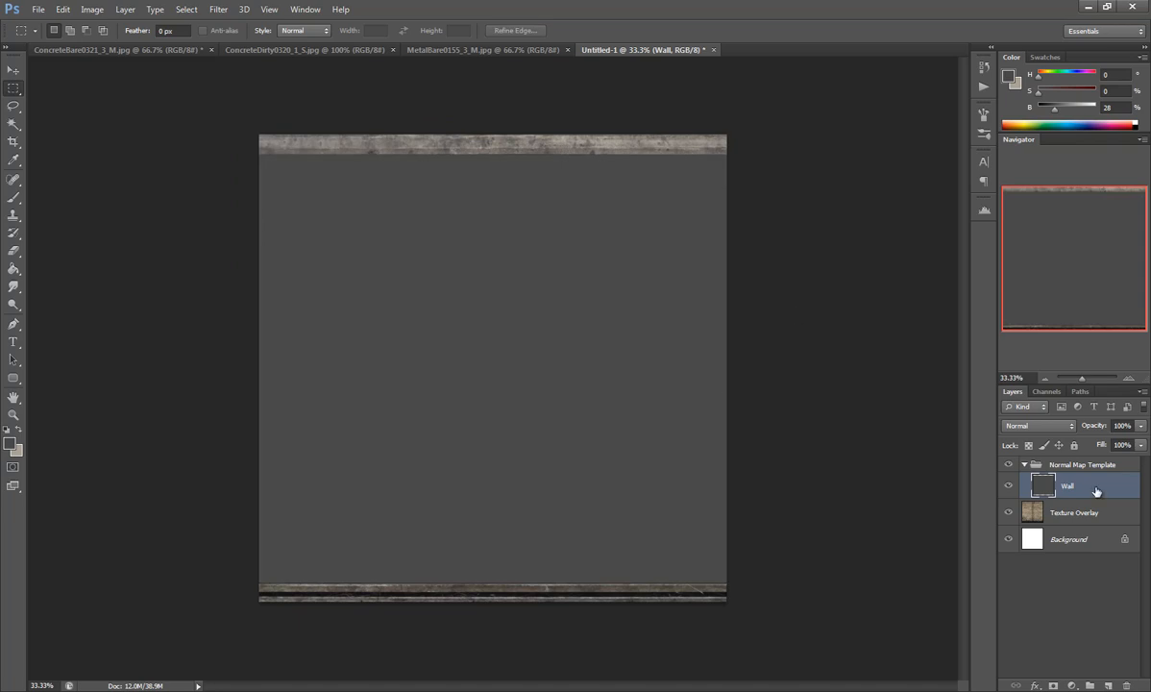
Step: Hide the Wall layer and select the vertical beam as a narrow strip over the full height of the texture
{"action": "left_click", "coordinate": [1007, 489]}
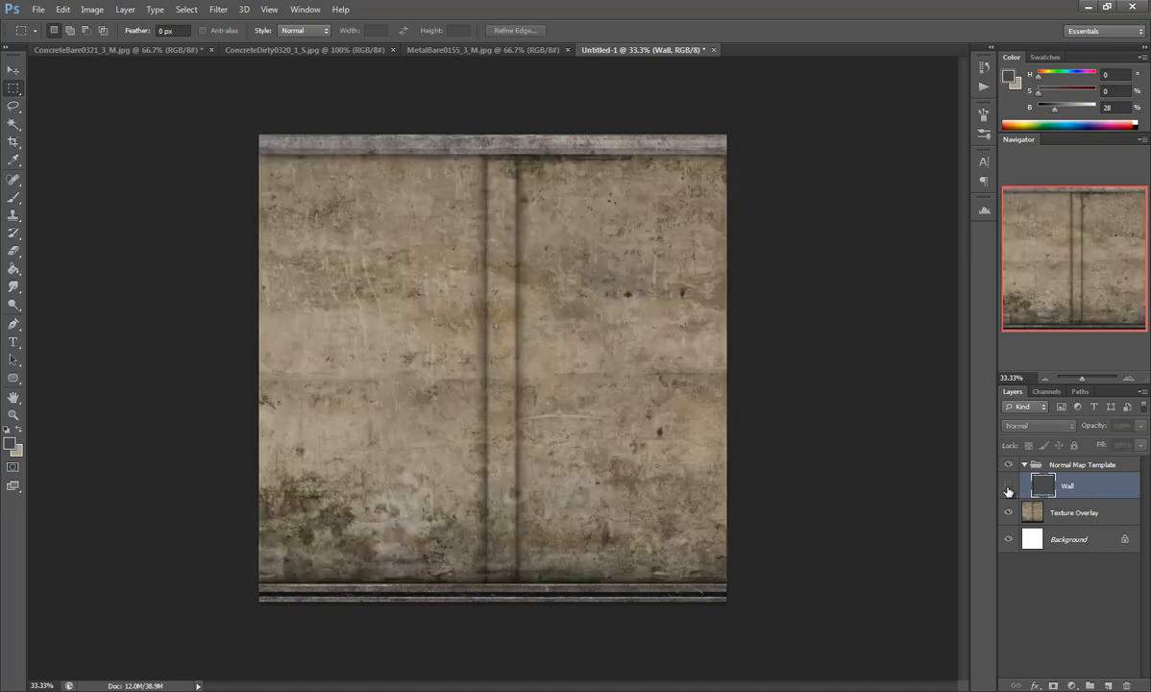
{"action": "left_click_drag", "start_coordinate": [228, 110], "coordinate": [804, 155]}
{"action": "left_click", "coordinate": [509, 146]}
{"action": "left_click_drag", "start_coordinate": [512, 622], "coordinate": [515, 648]}
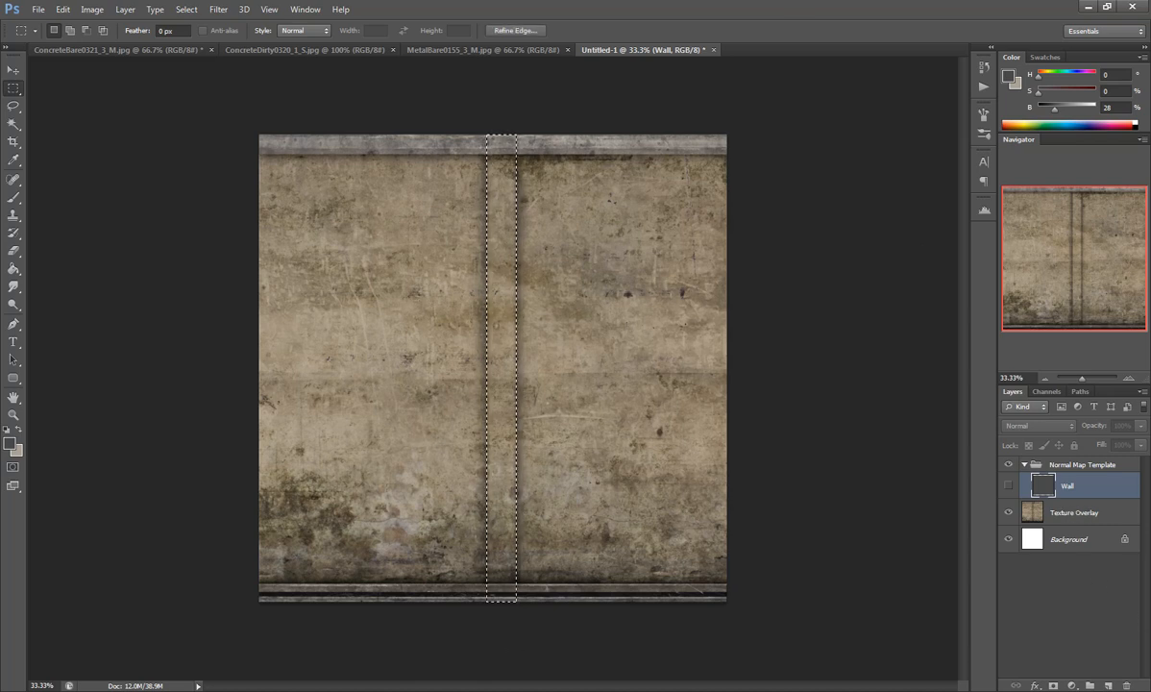
Step: Add a new layer named Wall Beam above the Wall layer in the group
{"action": "key", "text": "ctrl+shift+alt+n"}
{"action": "double_click", "coordinate": [1070, 487]}
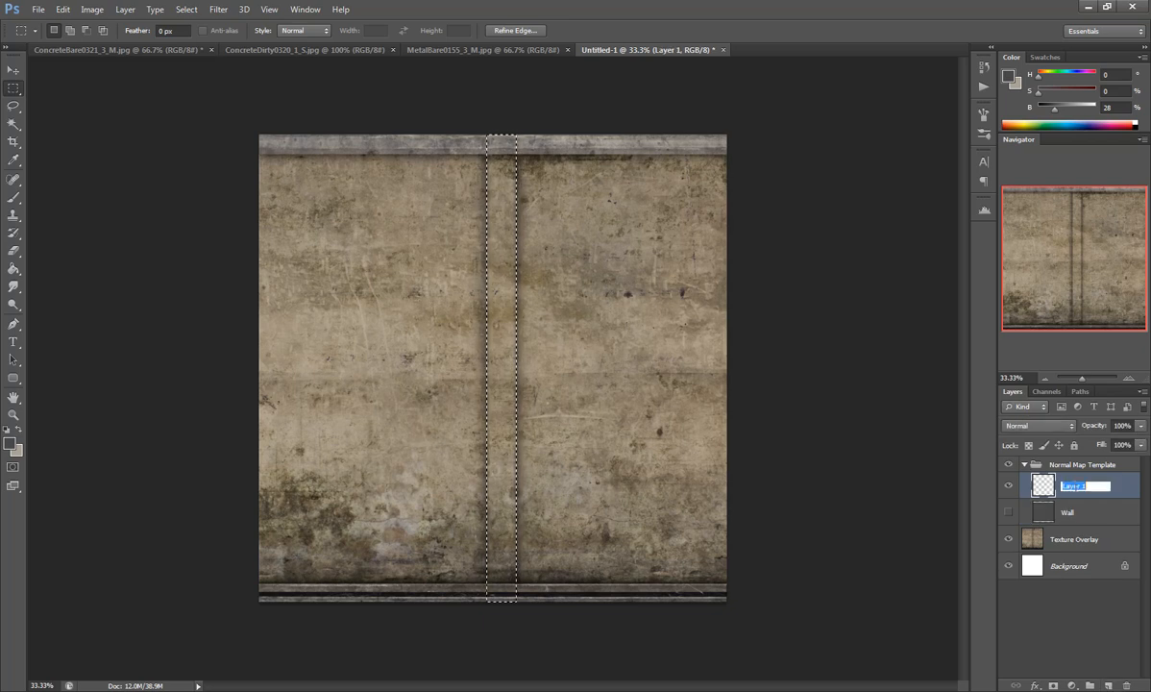
{"action": "type", "text": "WallSup"}
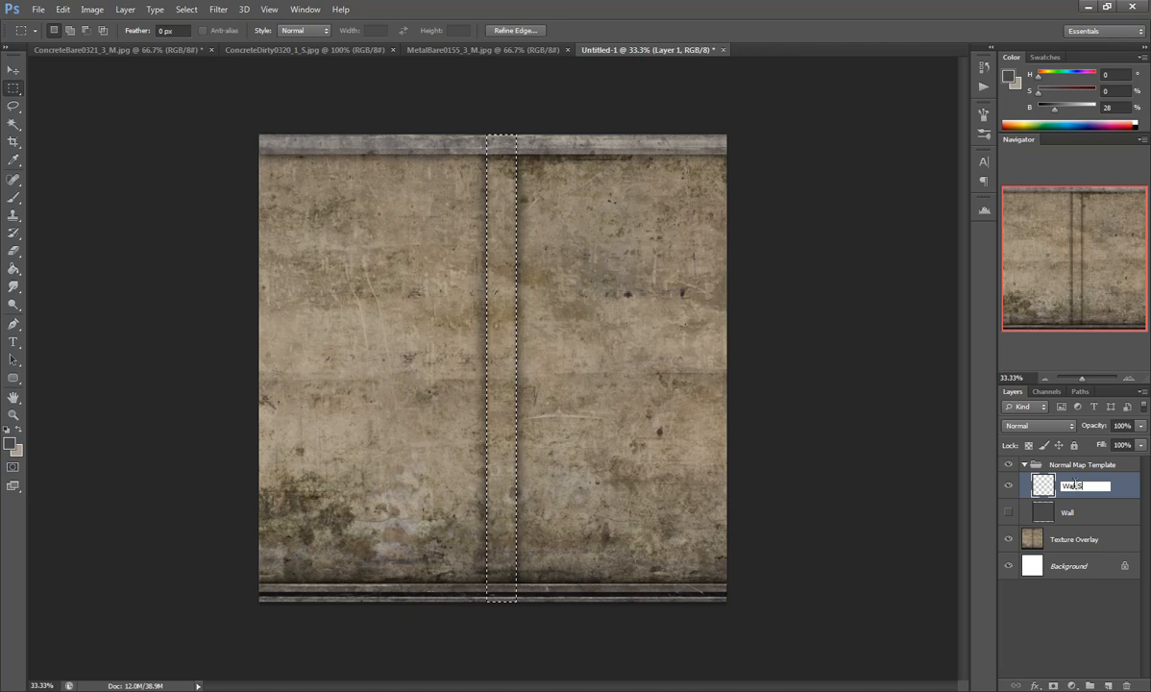
{"action": "type", "text": " Beam"}
{"action": "key", "text": "Return"}
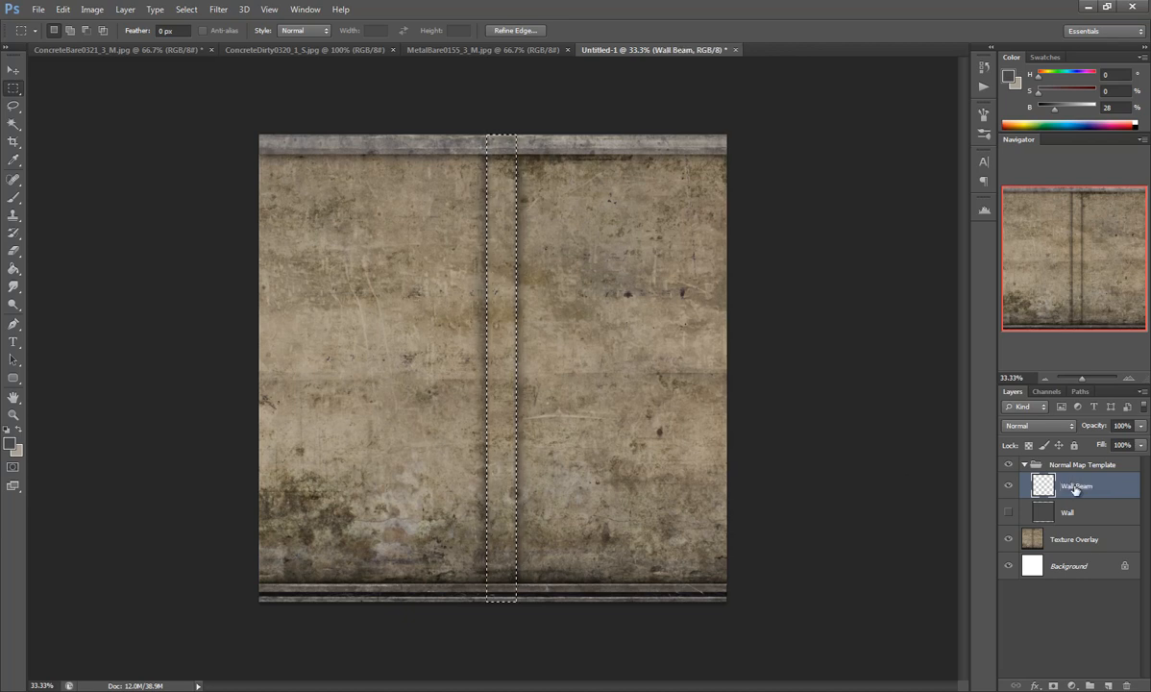
Step: With the Wall layer shown again, fill the beam selection on Wall Beam with gray #939393, deselect, and hide Wall Beam
{"action": "left_click", "coordinate": [9, 443]}
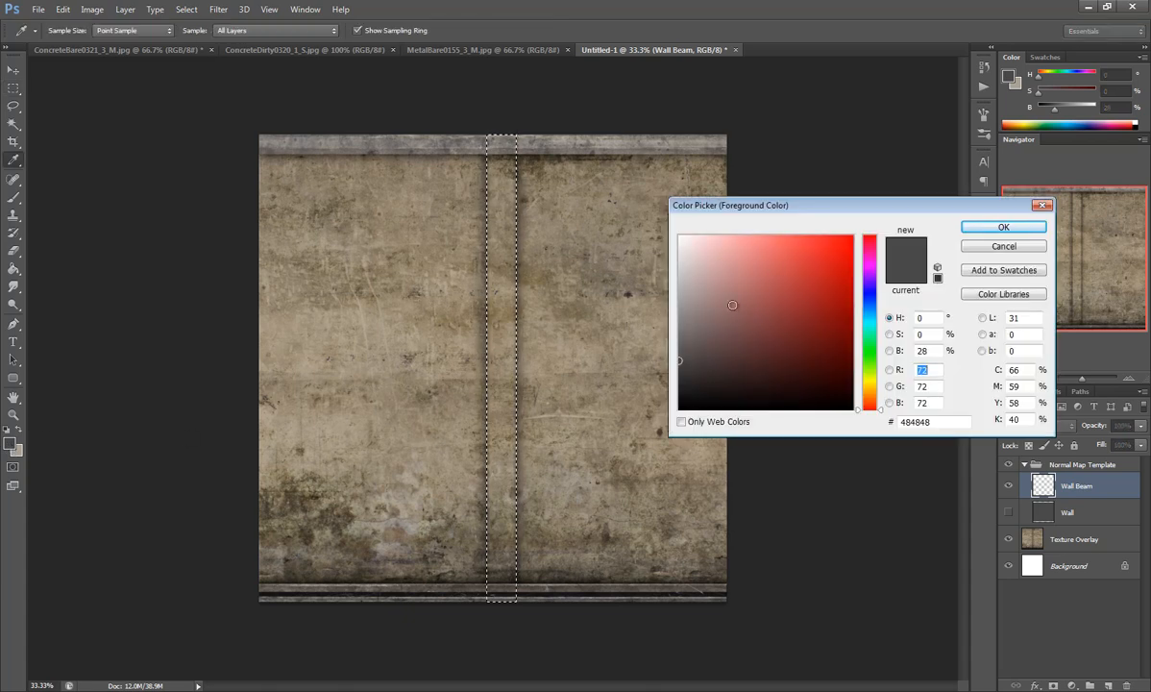
{"action": "left_click", "coordinate": [672, 326]}
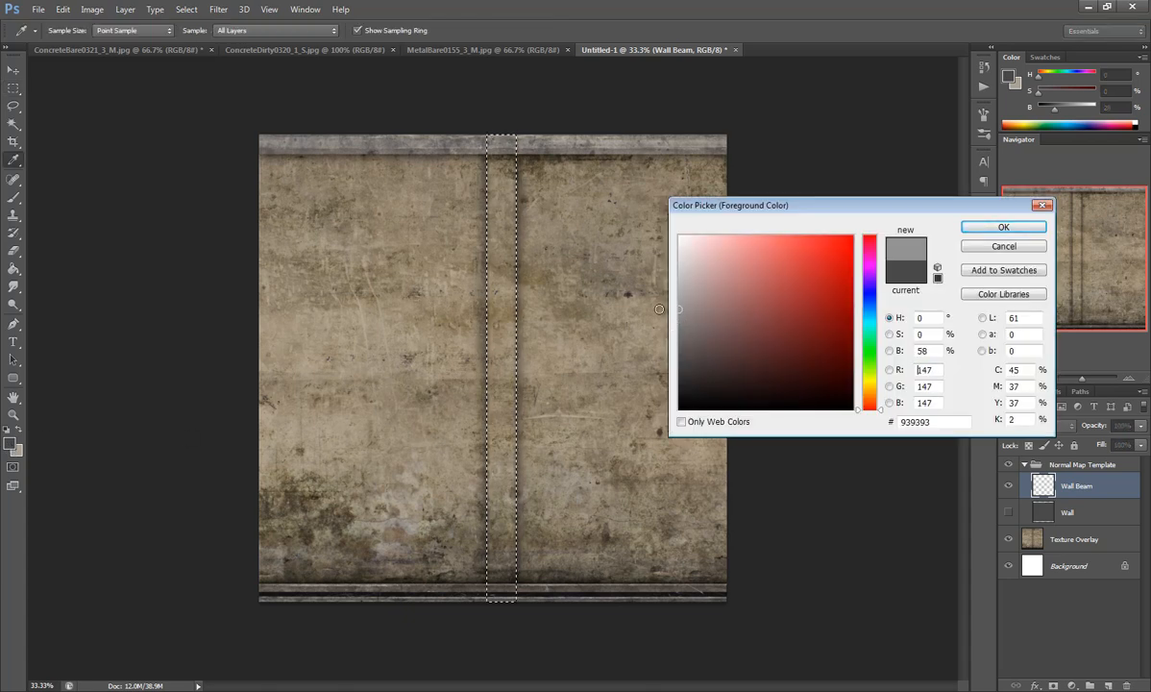
{"action": "left_click", "coordinate": [1008, 226]}
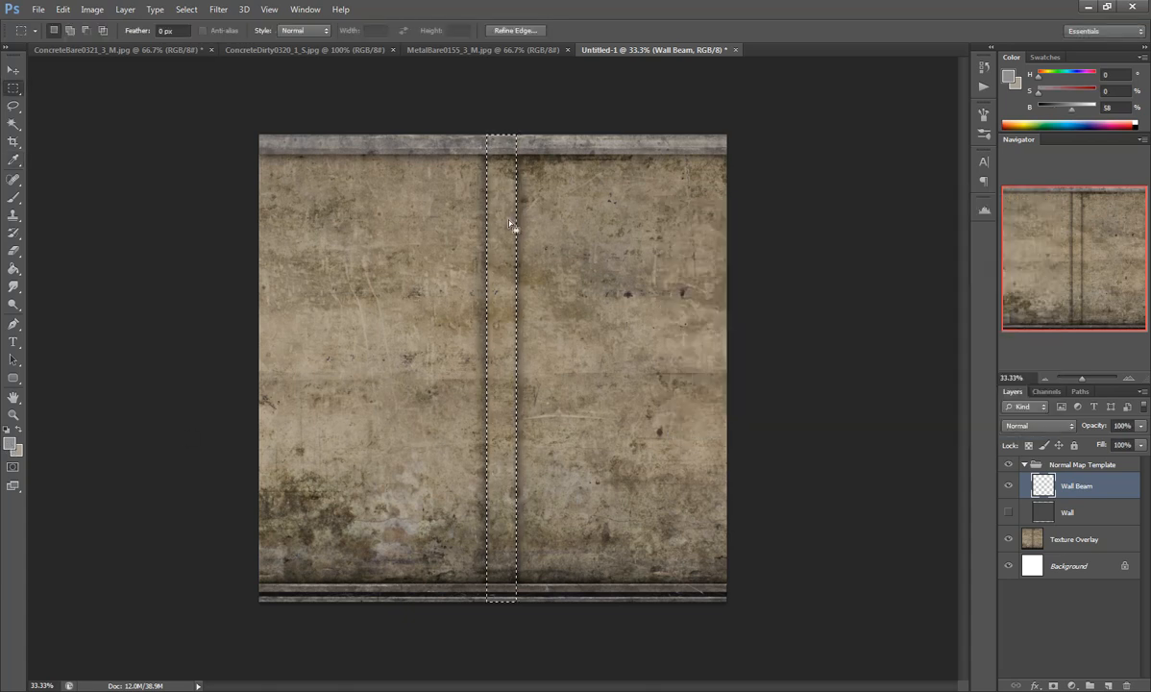
{"action": "left_click", "coordinate": [1007, 512]}
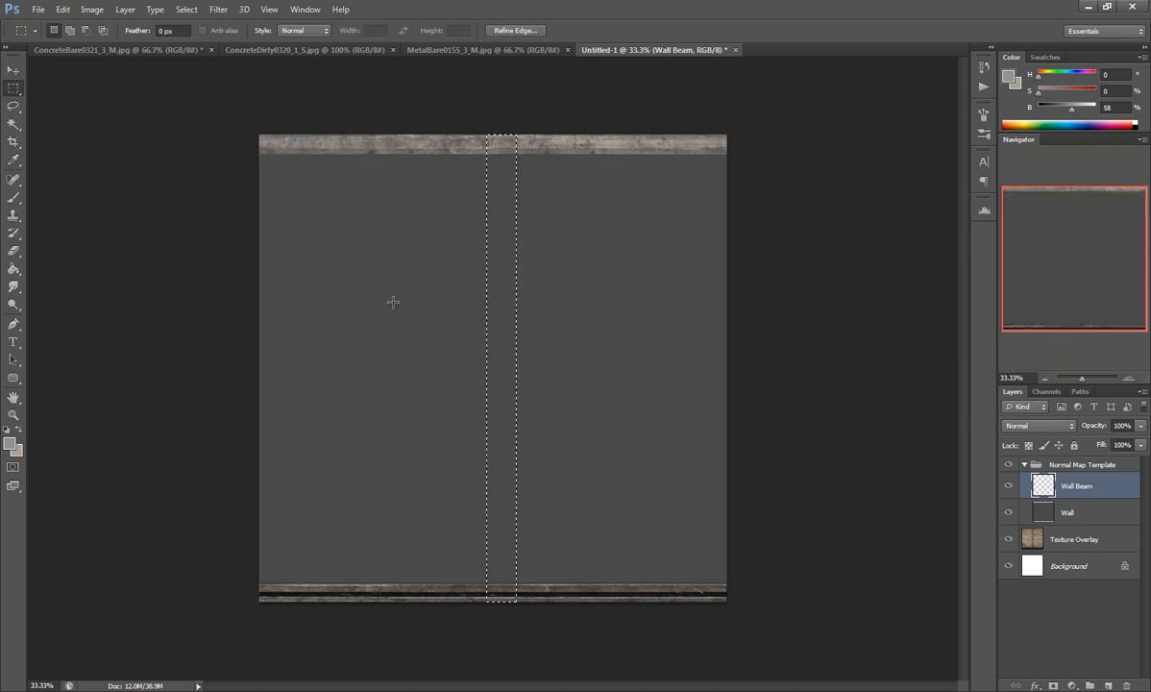
{"action": "right_click", "coordinate": [494, 305]}
{"action": "left_click", "coordinate": [524, 499]}
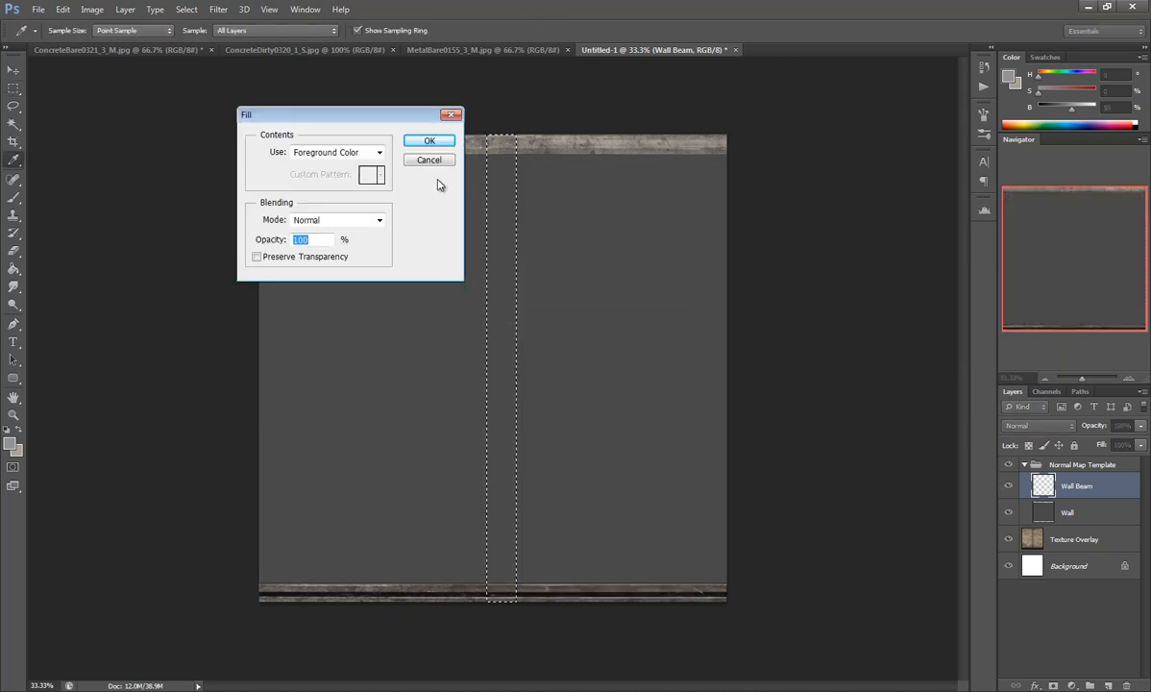
{"action": "left_click", "coordinate": [419, 143]}
{"action": "key", "text": "ctrl+d"}
{"action": "left_click", "coordinate": [1007, 485]}
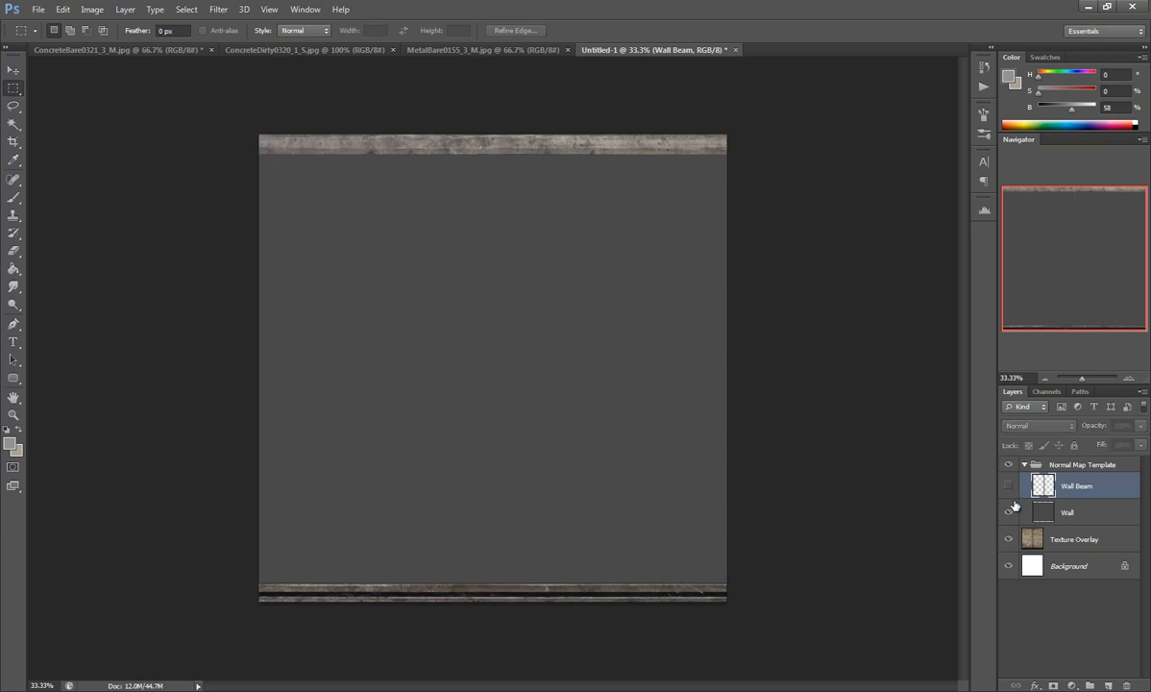
Step: Hide the Wall layer and select the horizontal trim bands along the upper and lower edges of the texture
{"action": "left_click", "coordinate": [1008, 512]}
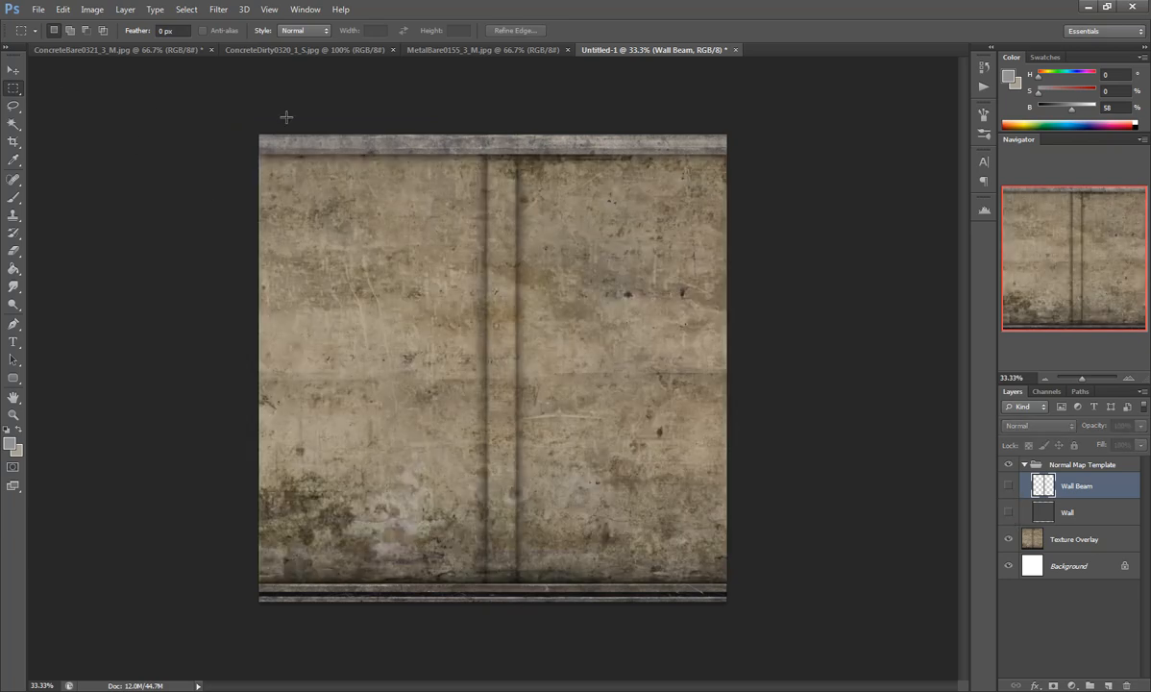
{"action": "left_click_drag", "start_coordinate": [769, 152], "coordinate": [777, 153]}
{"action": "key", "text": "shift"}
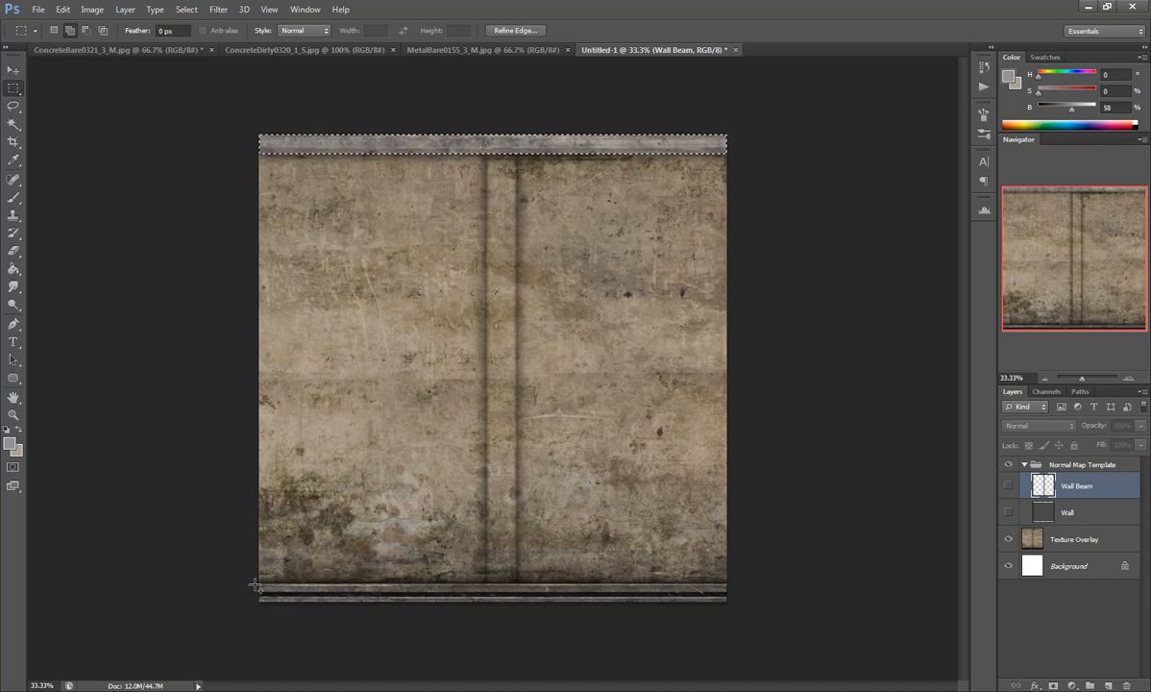
{"action": "left_click_drag", "start_coordinate": [255, 585], "coordinate": [728, 601]}
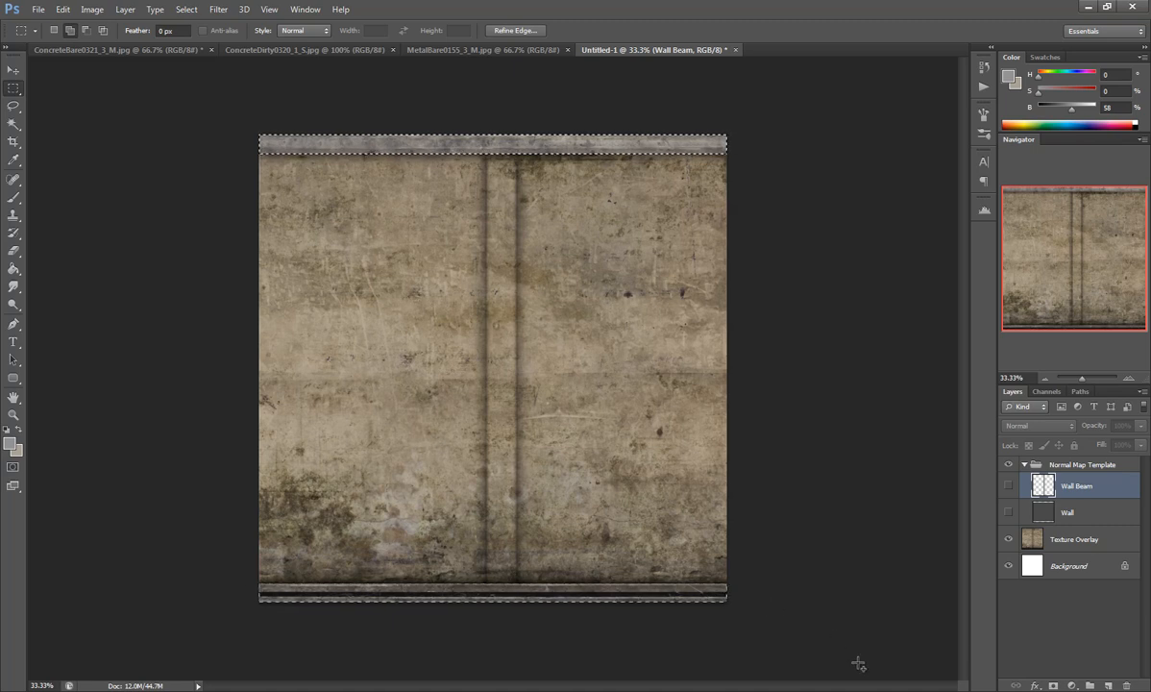
{"action": "key", "text": "ctrl+plus"}
{"action": "scroll", "coordinate": [581, 552], "scroll_direction": "down", "scroll_amount": 2}
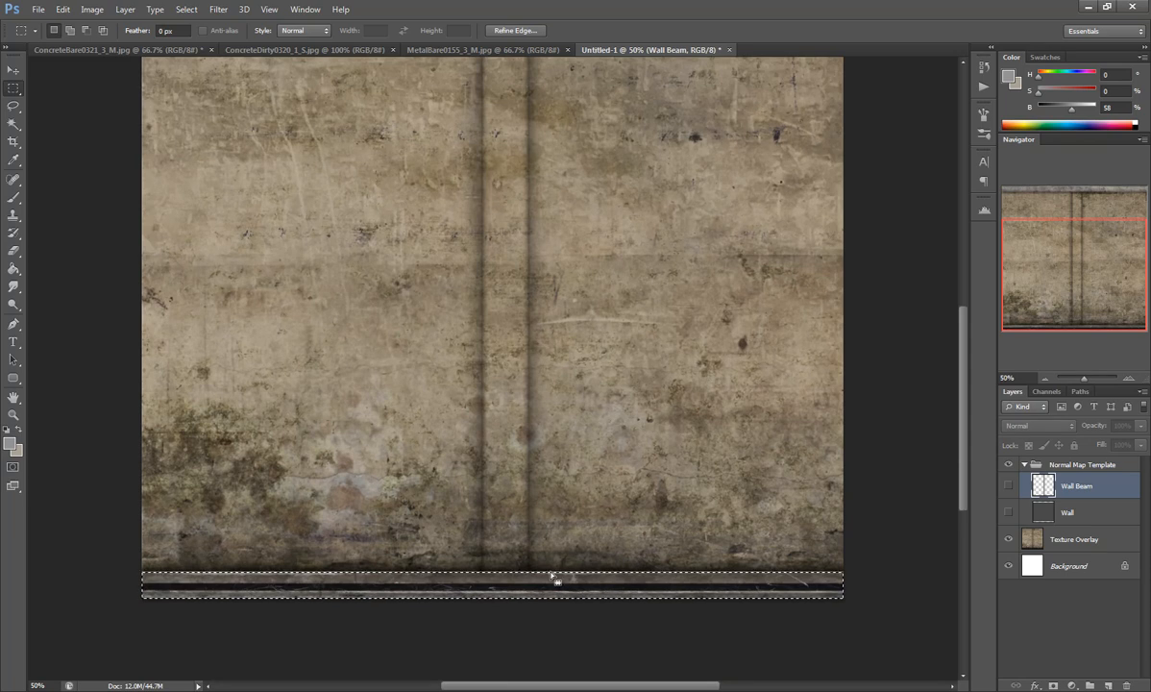
{"action": "right_click", "coordinate": [464, 557]}
{"action": "left_click", "coordinate": [516, 473]}
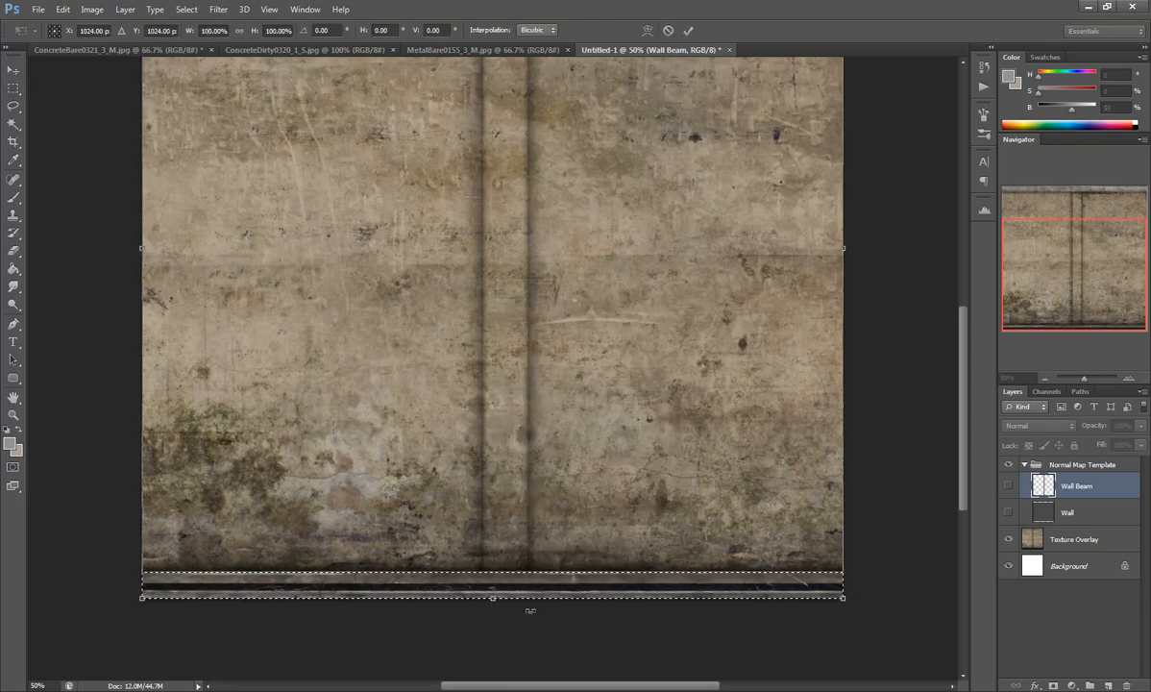
{"action": "key", "text": "Return"}
{"action": "key", "text": "ctrl+d"}
Step: Add the lower trim band to the selection again and subtract the dark gap between its two strips
{"action": "key", "text": "shift"}
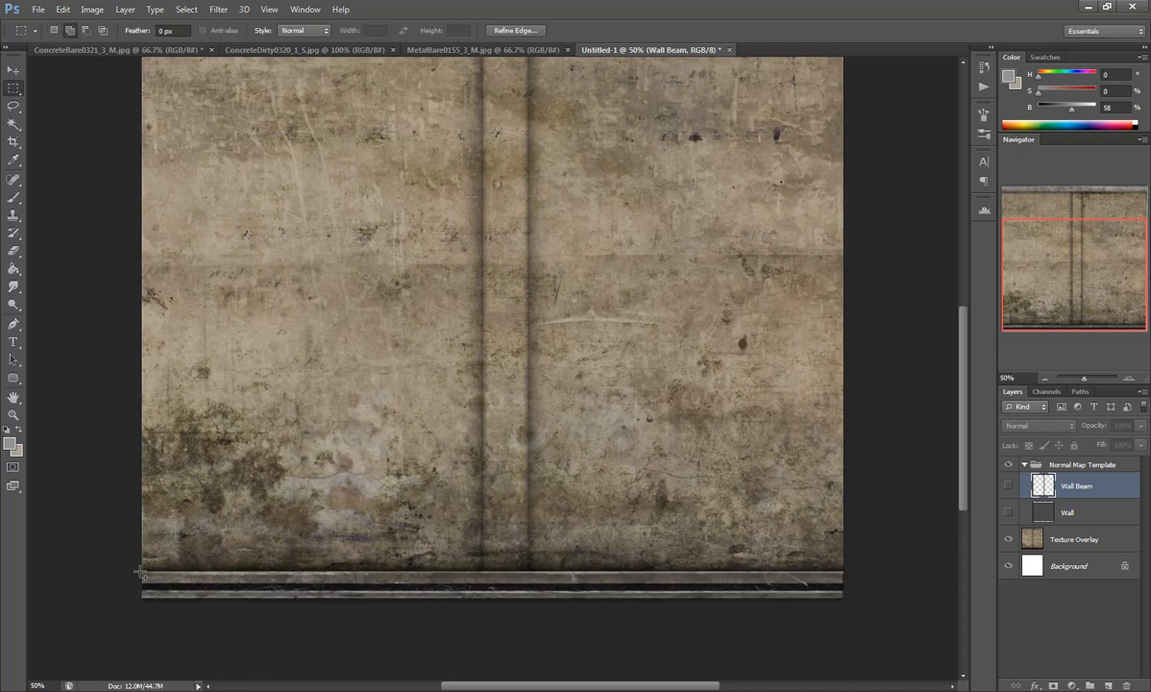
{"action": "scroll", "coordinate": [652, 601], "scroll_direction": "right", "scroll_amount": 5}
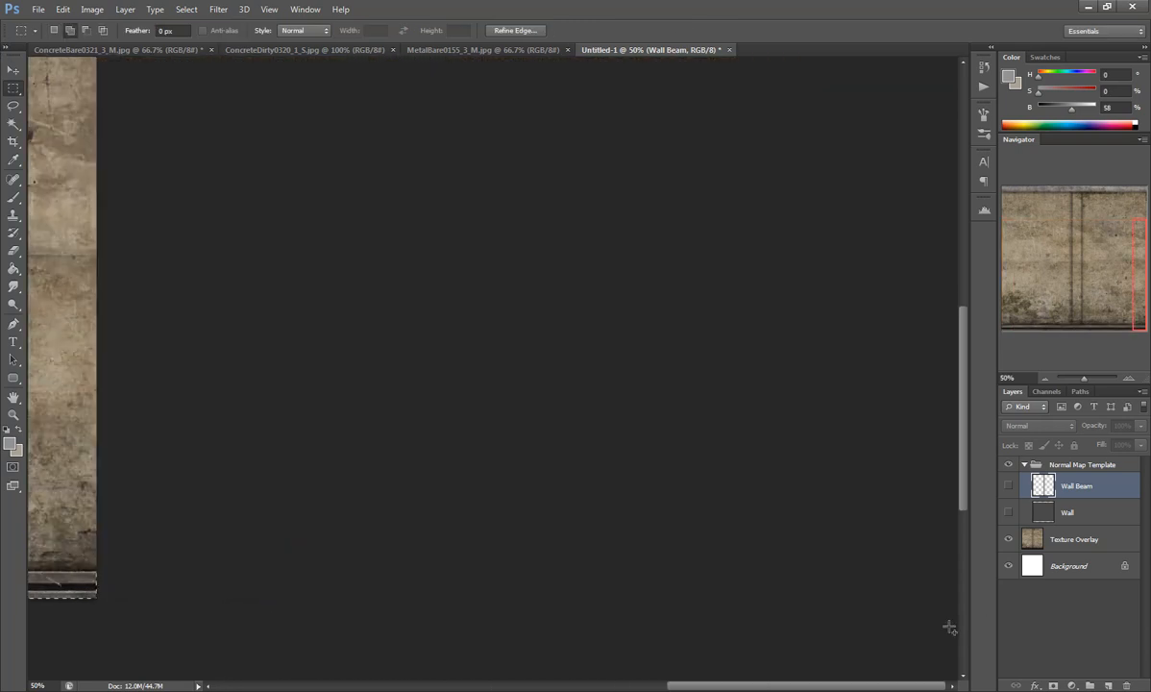
{"action": "left_click_drag", "start_coordinate": [801, 686], "coordinate": [563, 684]}
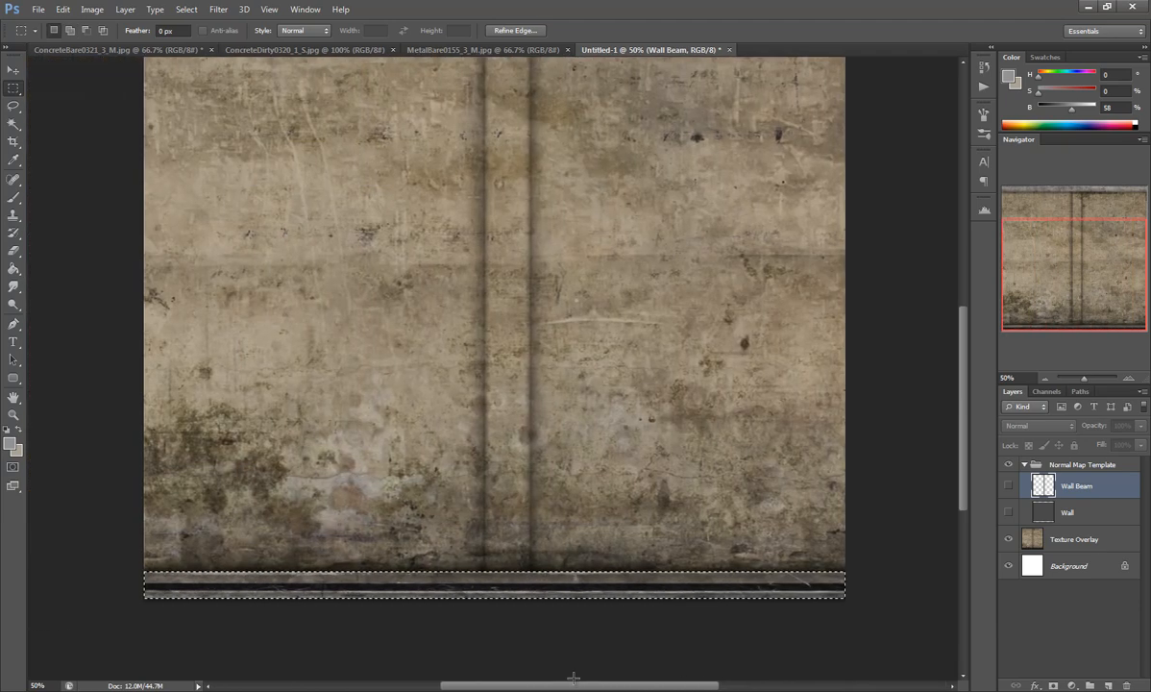
{"action": "key", "text": "alt"}
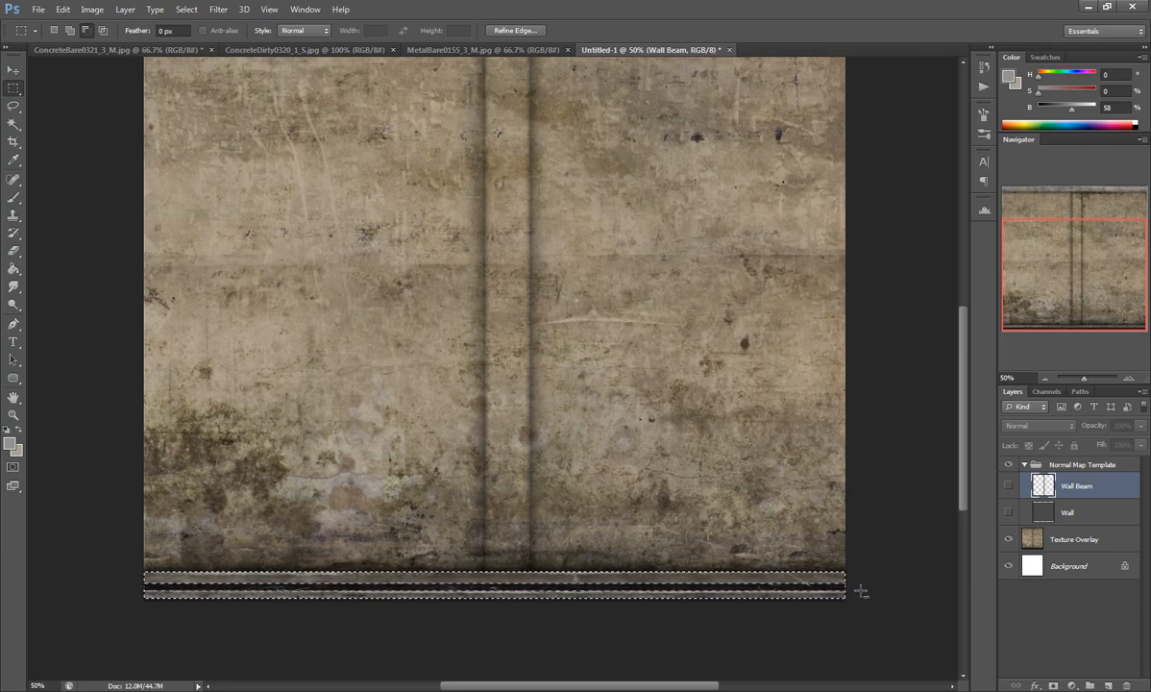
{"action": "key", "text": "ctrl+minus"}
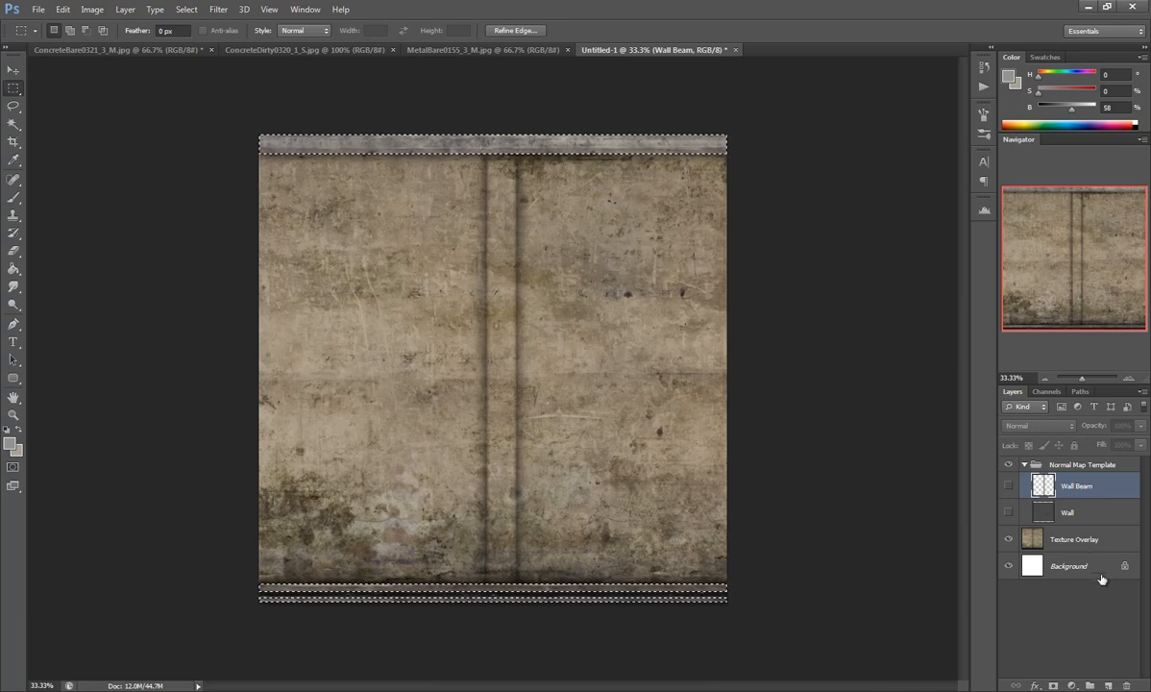
Step: Show Wall and Wall Beam again, fill the trim selection with light gray #cfcfcf on a new layer above them, and deselect
{"action": "left_click_drag", "start_coordinate": [1014, 490], "coordinate": [1015, 520]}
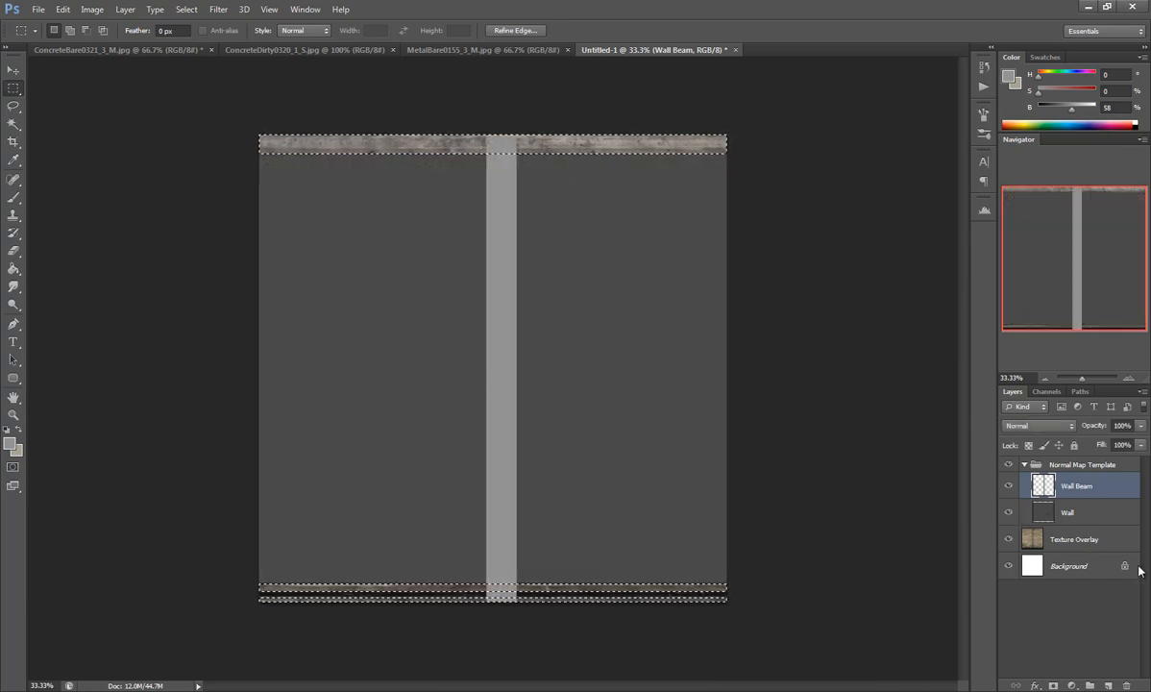
{"action": "left_click", "coordinate": [1107, 686]}
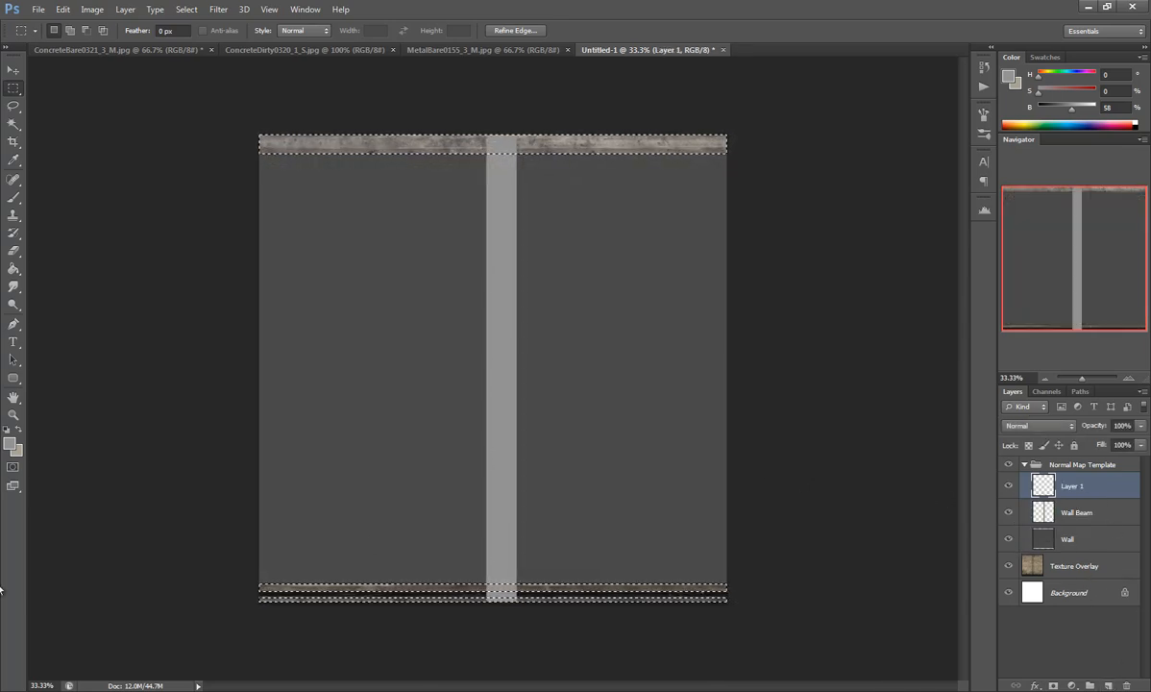
{"action": "left_click", "coordinate": [11, 443]}
{"action": "mouse_move", "coordinate": [727, 307]}
{"action": "left_mouse_down"}
{"action": "mouse_move", "coordinate": [643, 283]}
{"action": "mouse_move", "coordinate": [648, 267]}
{"action": "left_mouse_up"}
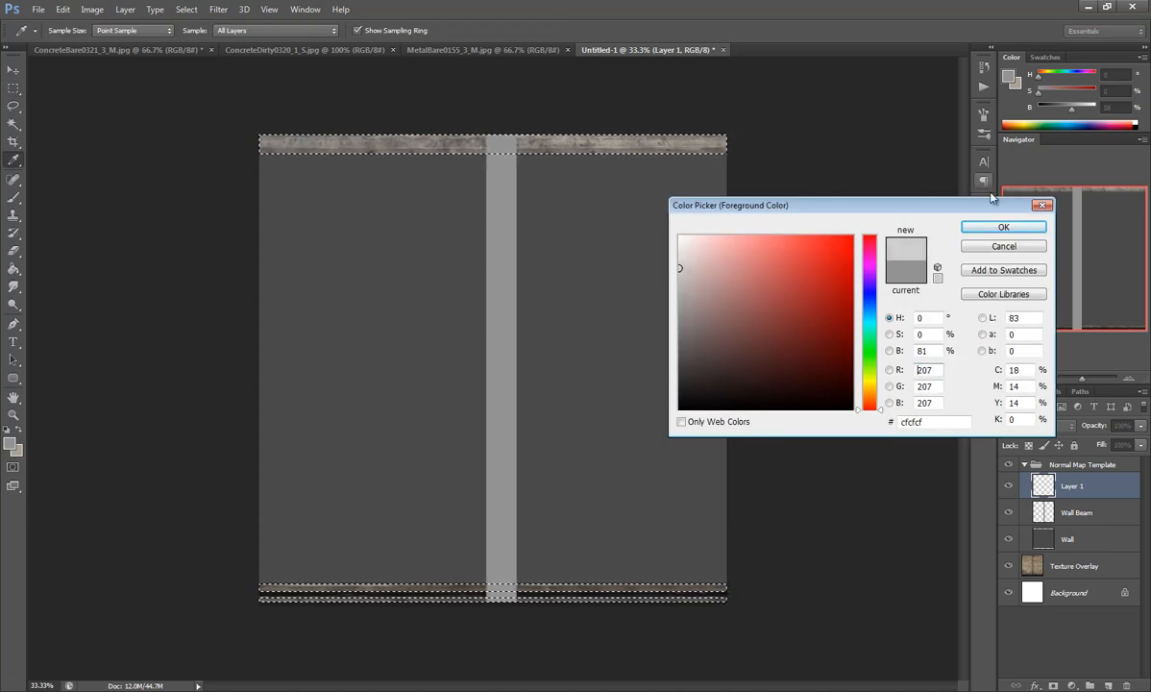
{"action": "left_click", "coordinate": [1002, 226]}
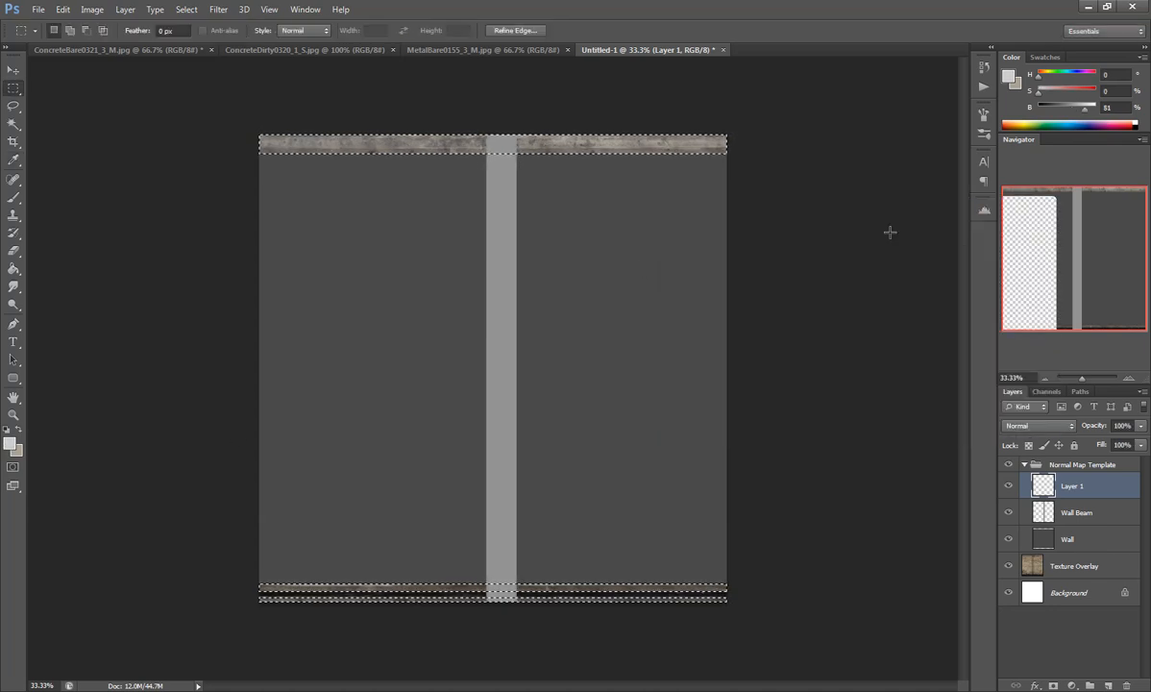
{"action": "right_click", "coordinate": [357, 144]}
{"action": "left_click", "coordinate": [394, 337]}
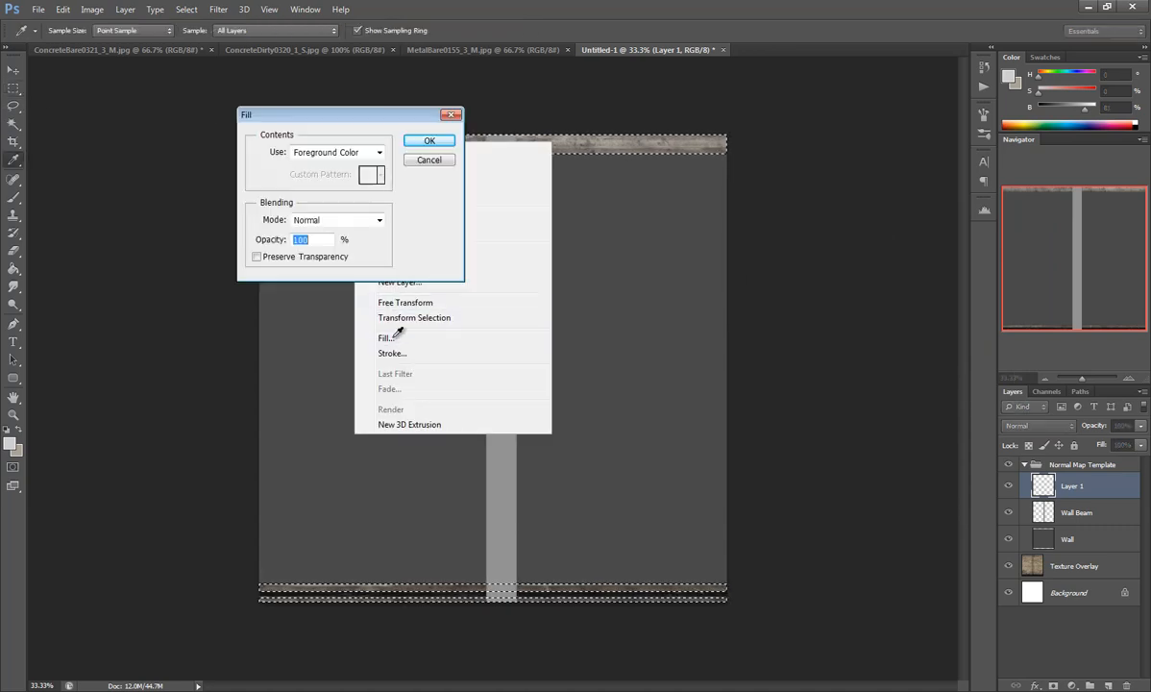
{"action": "left_click", "coordinate": [429, 141]}
{"action": "key", "text": "ctrl+d"}
Step: Delete the end of the beam on the Wall Beam layer where it crosses the gap in the lower trim, and deselect
{"action": "left_click", "coordinate": [1076, 516]}
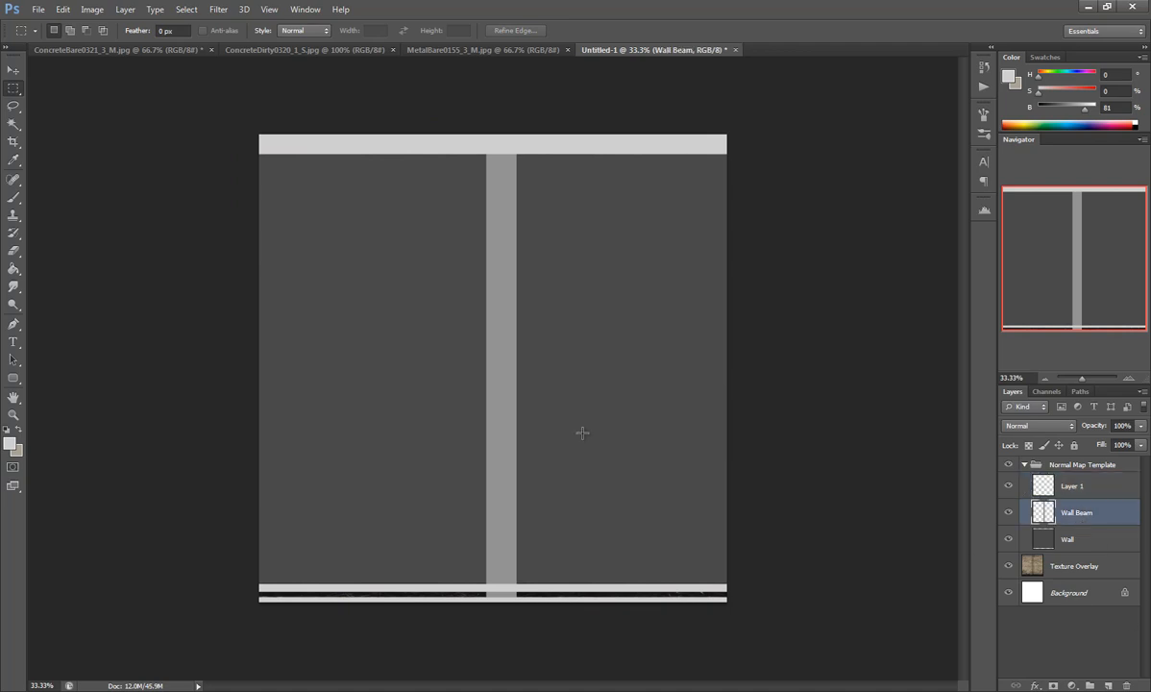
{"action": "left_click_drag", "start_coordinate": [568, 605], "coordinate": [449, 588]}
{"action": "key", "text": "Delete"}
{"action": "key", "text": "ctrl+d"}
Step: Stretch the Wall layer's fill down to the lower canvas edge so it fills the gap between the trim strips
{"action": "left_click", "coordinate": [1072, 542]}
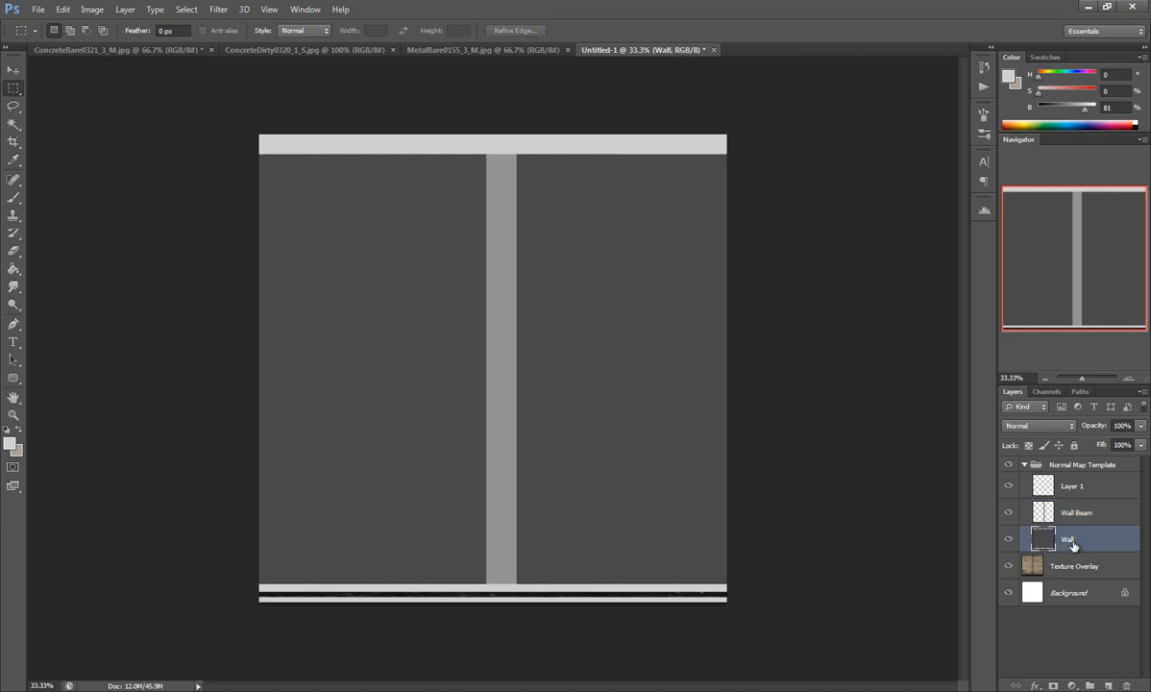
{"action": "key", "text": "ctrl+t"}
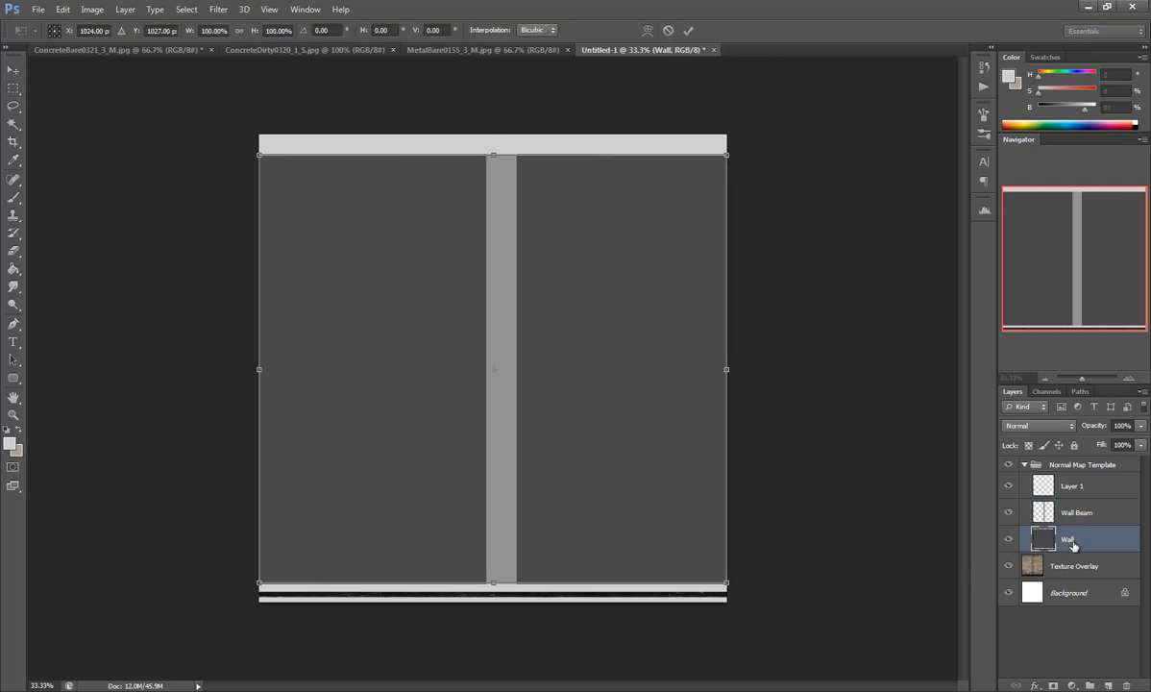
{"action": "left_click_drag", "start_coordinate": [495, 585], "coordinate": [495, 603]}
{"action": "key", "text": "Return"}
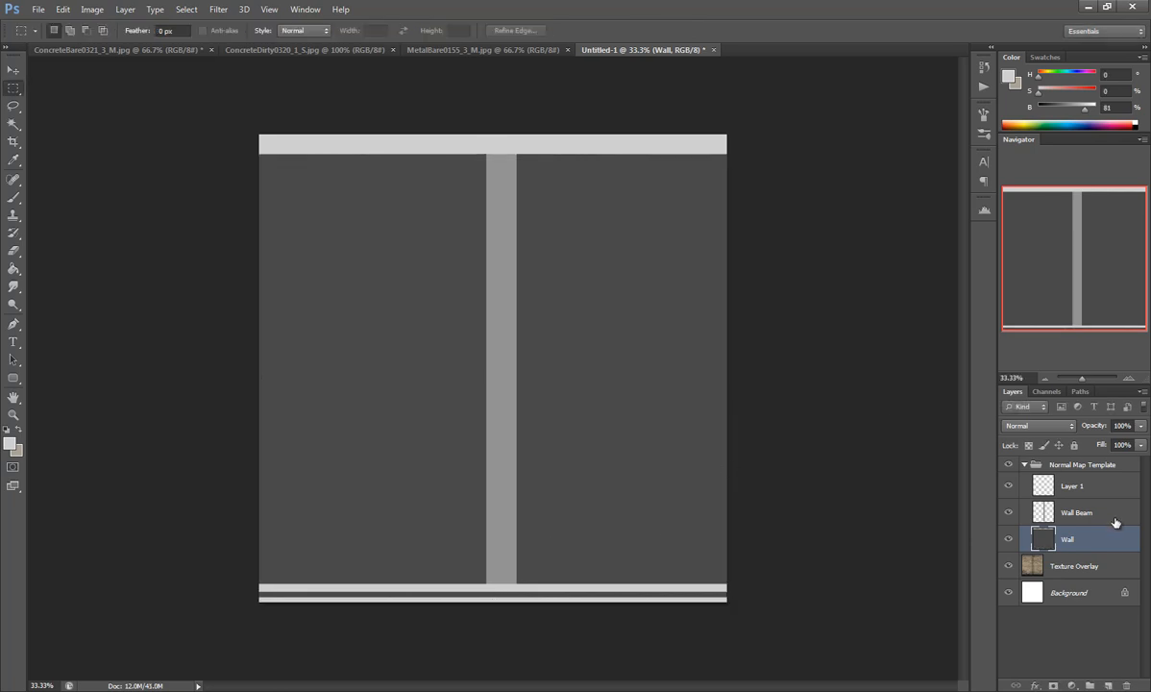
Step: Lower the Wall Beam layer's opacity to 75%
{"action": "left_click", "coordinate": [1112, 516]}
{"action": "left_click", "coordinate": [1140, 426]}
{"action": "left_click_drag", "start_coordinate": [1141, 442], "coordinate": [1126, 444]}
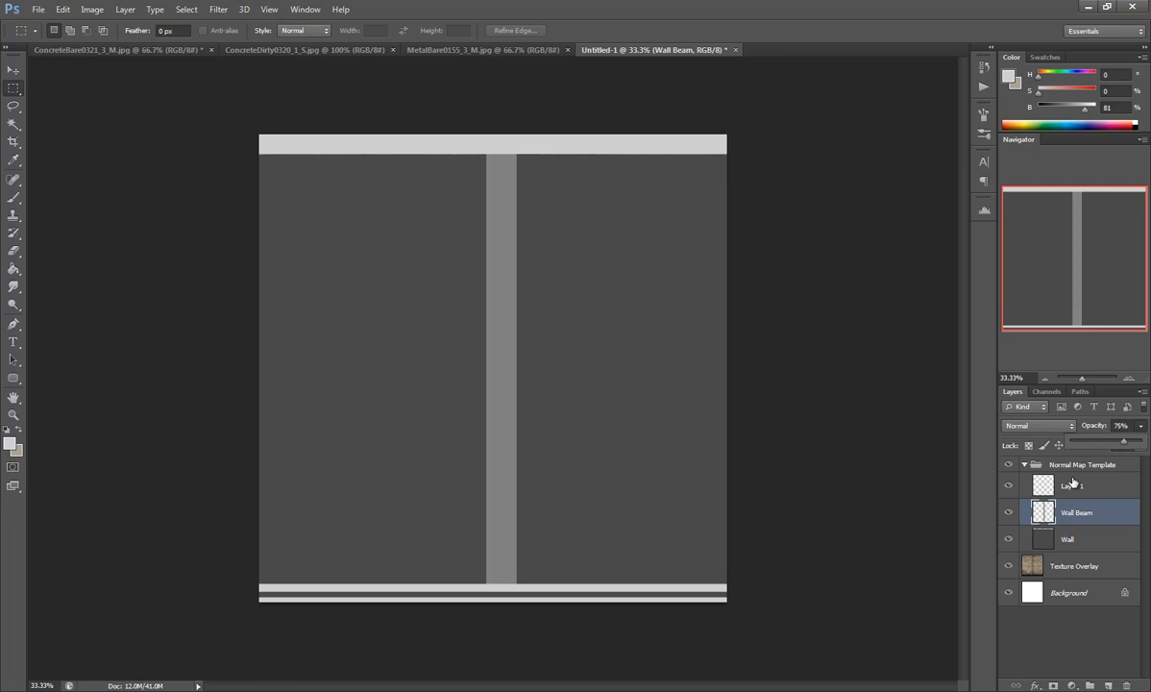
Step: Darken the trim on Layer 1 with a Brightness/Contrast adjustment, setting brightness to -26
{"action": "left_click", "coordinate": [1074, 484]}
{"action": "left_click", "coordinate": [1140, 426]}
{"action": "mouse_move", "coordinate": [1140, 442]}
{"action": "left_mouse_down"}
{"action": "mouse_move", "coordinate": [1121, 446]}
{"action": "mouse_move", "coordinate": [1150, 445]}
{"action": "left_mouse_up"}
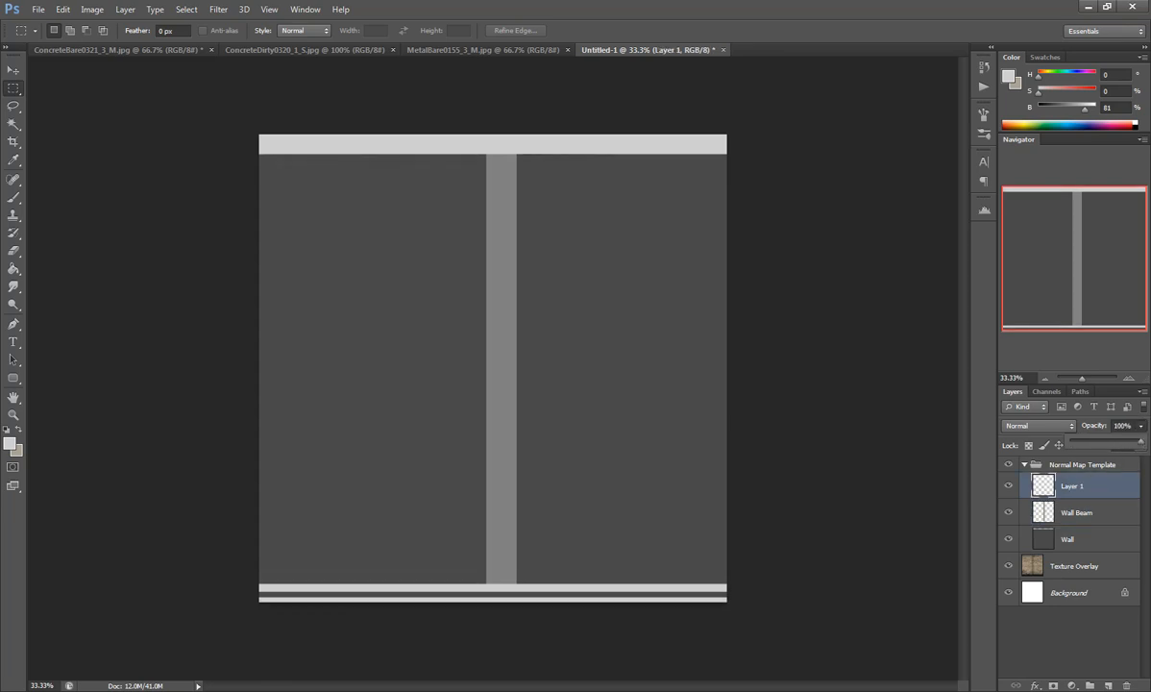
{"action": "left_click", "coordinate": [92, 9]}
{"action": "mouse_move", "coordinate": [113, 45]}
{"action": "left_click", "coordinate": [282, 44]}
{"action": "mouse_move", "coordinate": [478, 116]}
{"action": "left_mouse_down"}
{"action": "mouse_move", "coordinate": [454, 121]}
{"action": "mouse_move", "coordinate": [467, 121]}
{"action": "left_mouse_up"}
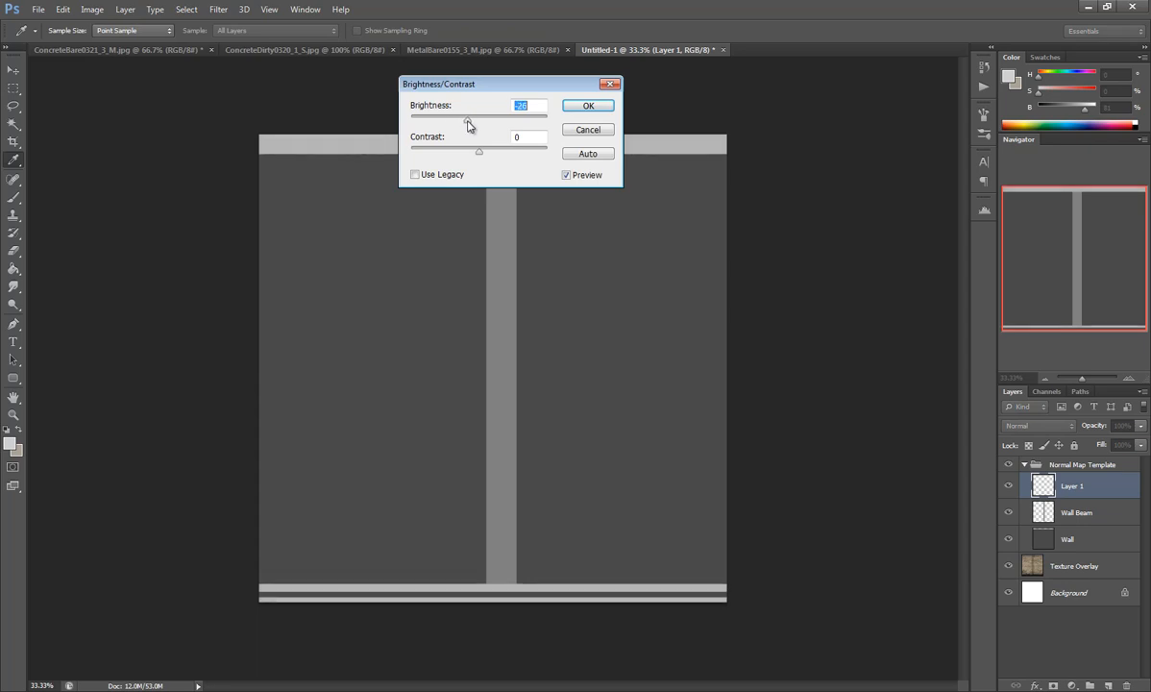
{"action": "left_click", "coordinate": [587, 107]}
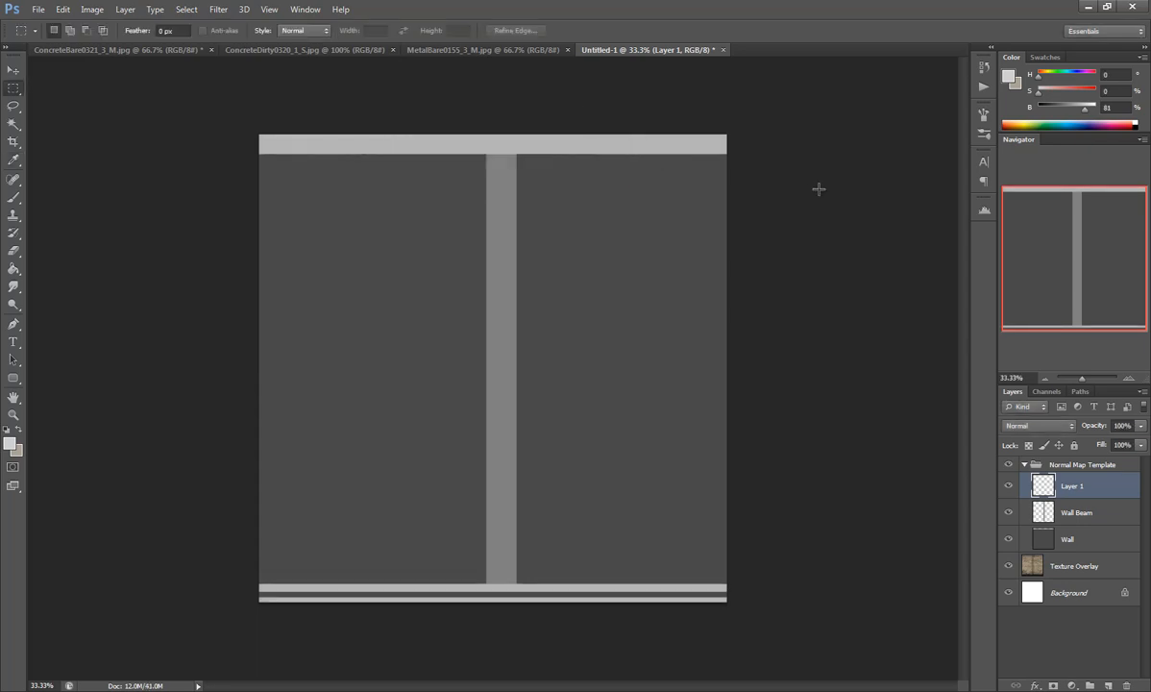
Step: Merge Layer 1, Wall Beam and Wall into a single layer inside the group
{"action": "left_click", "coordinate": [1089, 539], "text": "shift"}
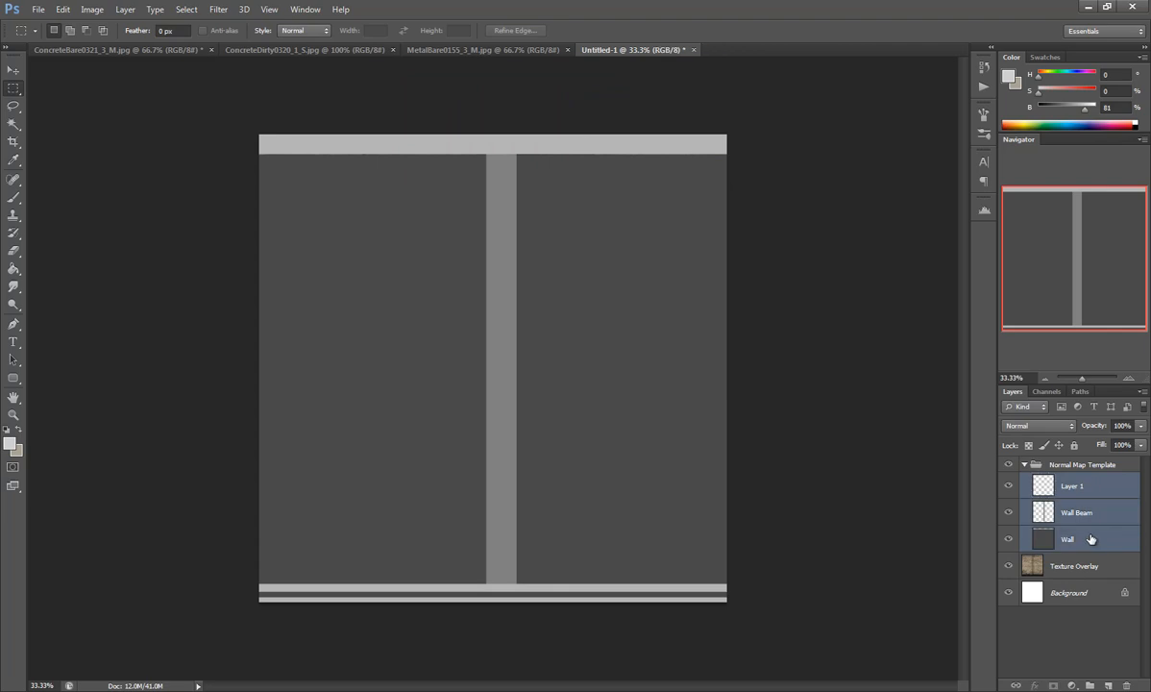
{"action": "right_click", "coordinate": [1090, 539]}
{"action": "left_click", "coordinate": [1024, 316]}
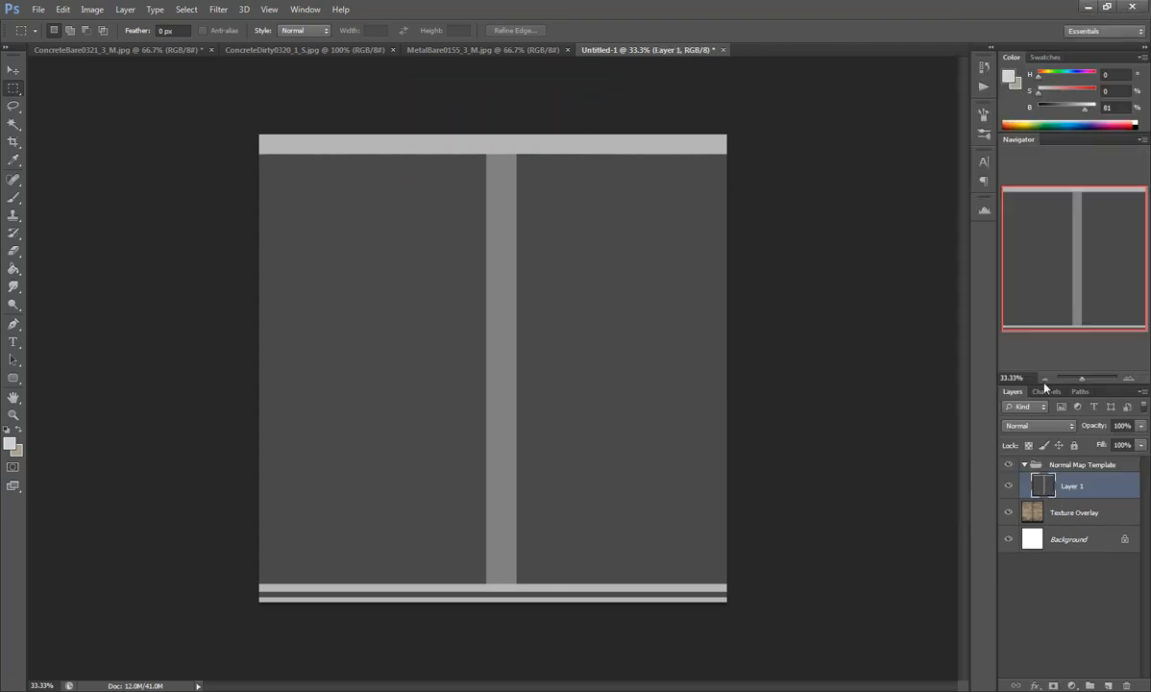
Step: Rename the merged layer Normal Map Template
{"action": "double_click", "coordinate": [1066, 486]}
{"action": "type", "text": "S"}
{"action": "type", "text": "ormal Map Templ"}
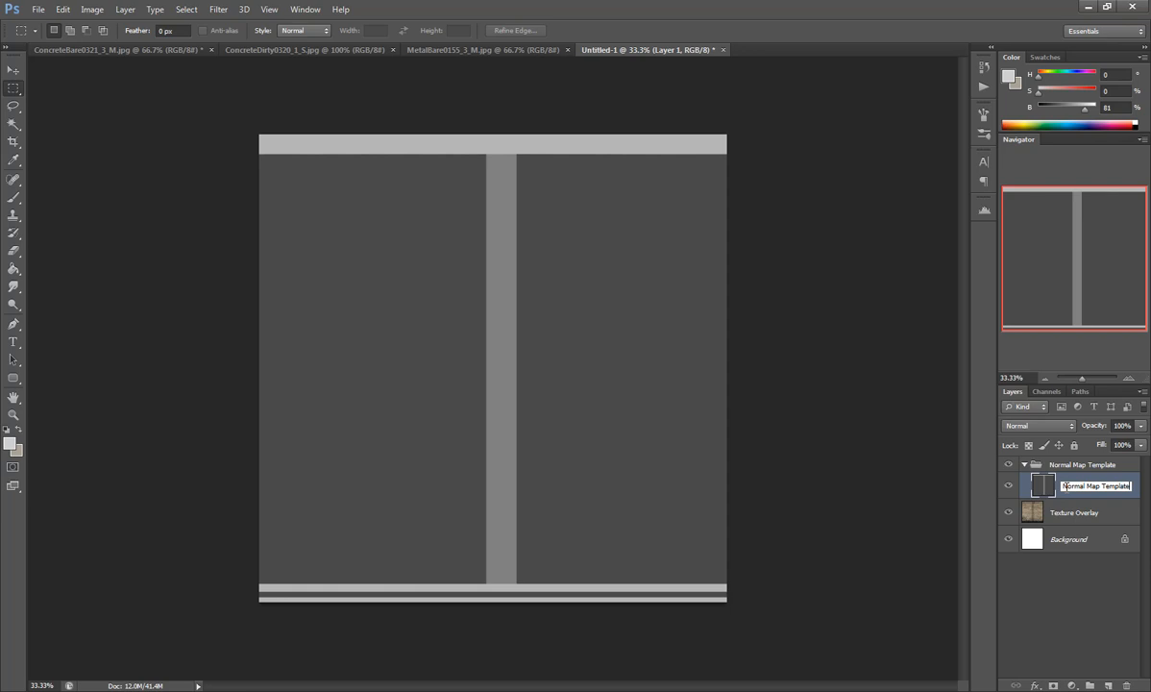
{"action": "type", "text": "ate"}
{"action": "key", "text": "Return"}
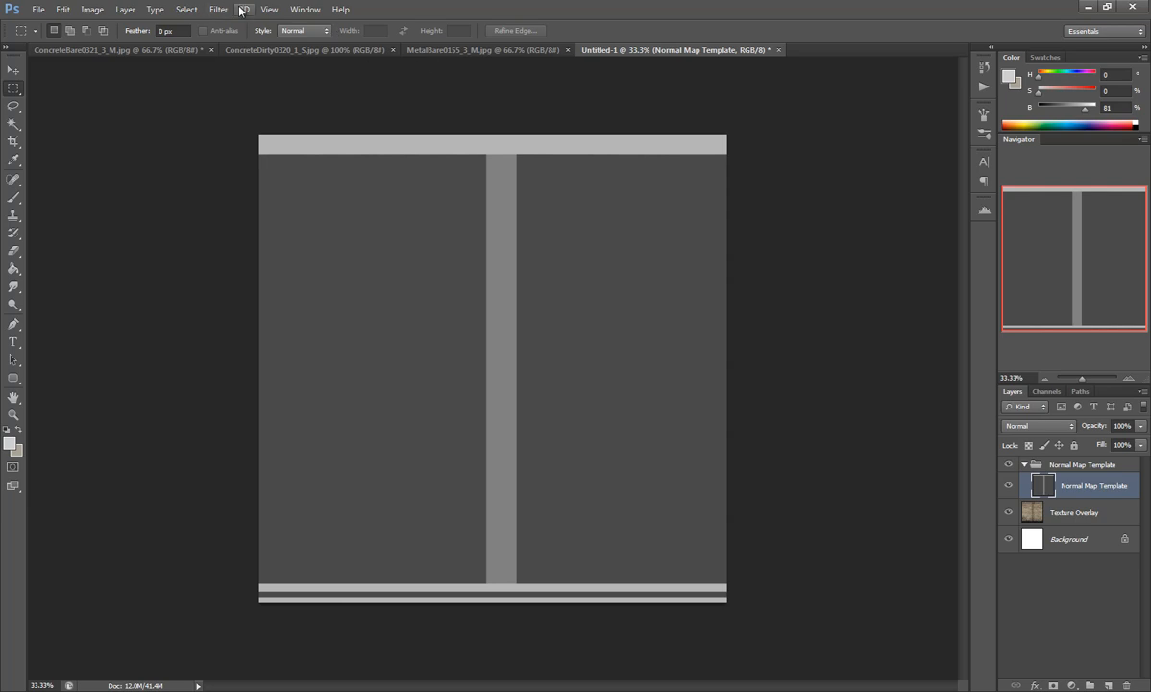
Step: Generate a normal map from the template layer with the nDo action, removing bevels at canvas edges, marking the map tilable, and closing its settings
{"action": "left_click", "coordinate": [298, 10]}
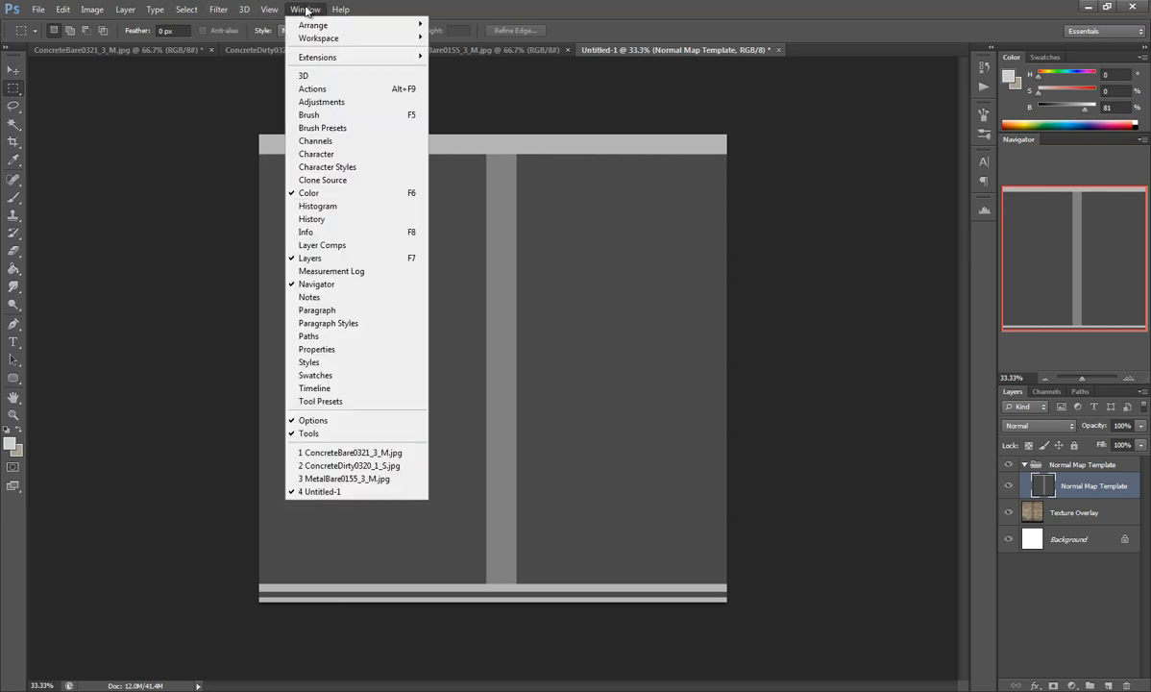
{"action": "left_click", "coordinate": [320, 90]}
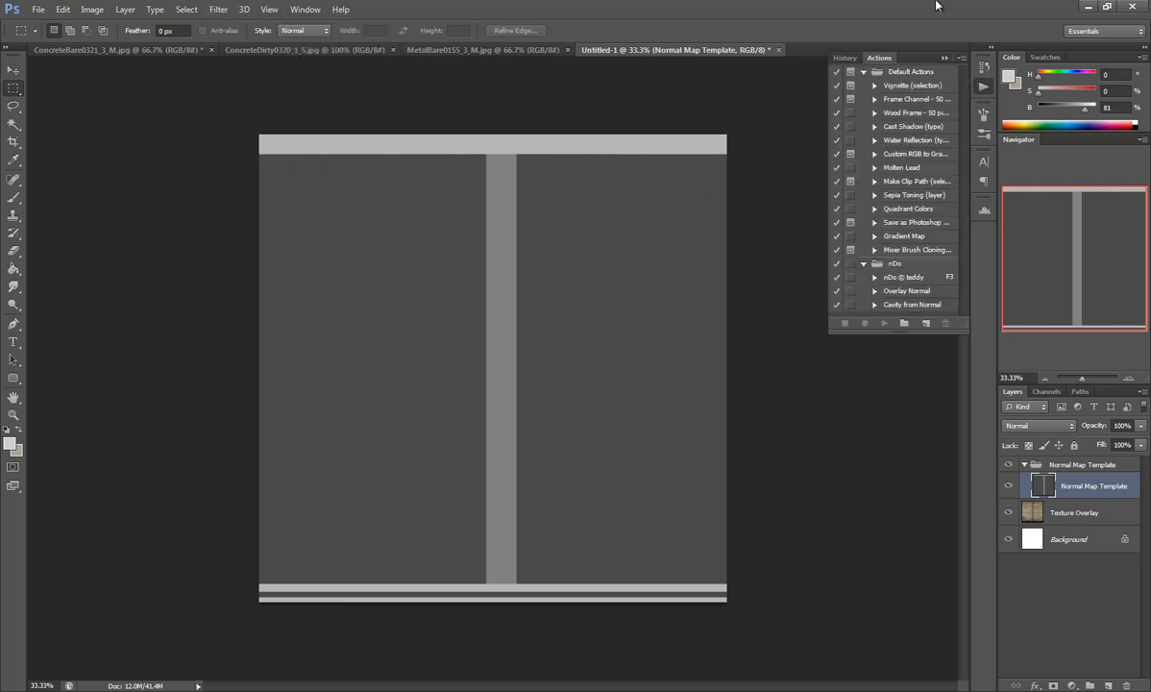
{"action": "left_click", "coordinate": [909, 278]}
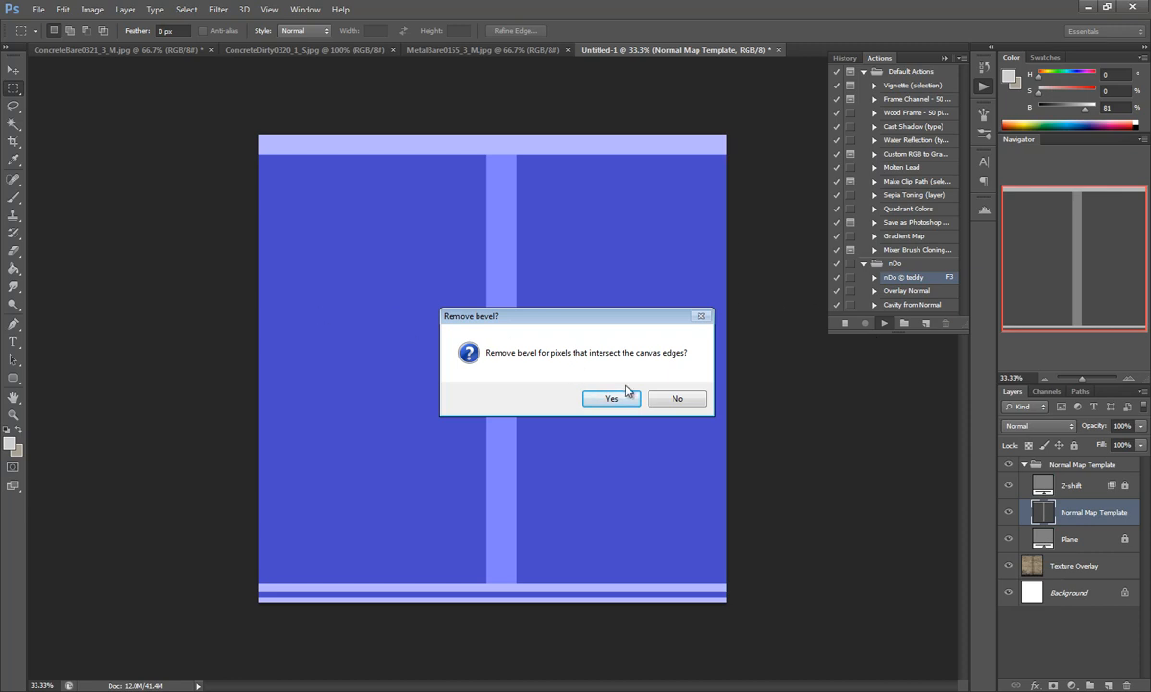
{"action": "left_click", "coordinate": [594, 397]}
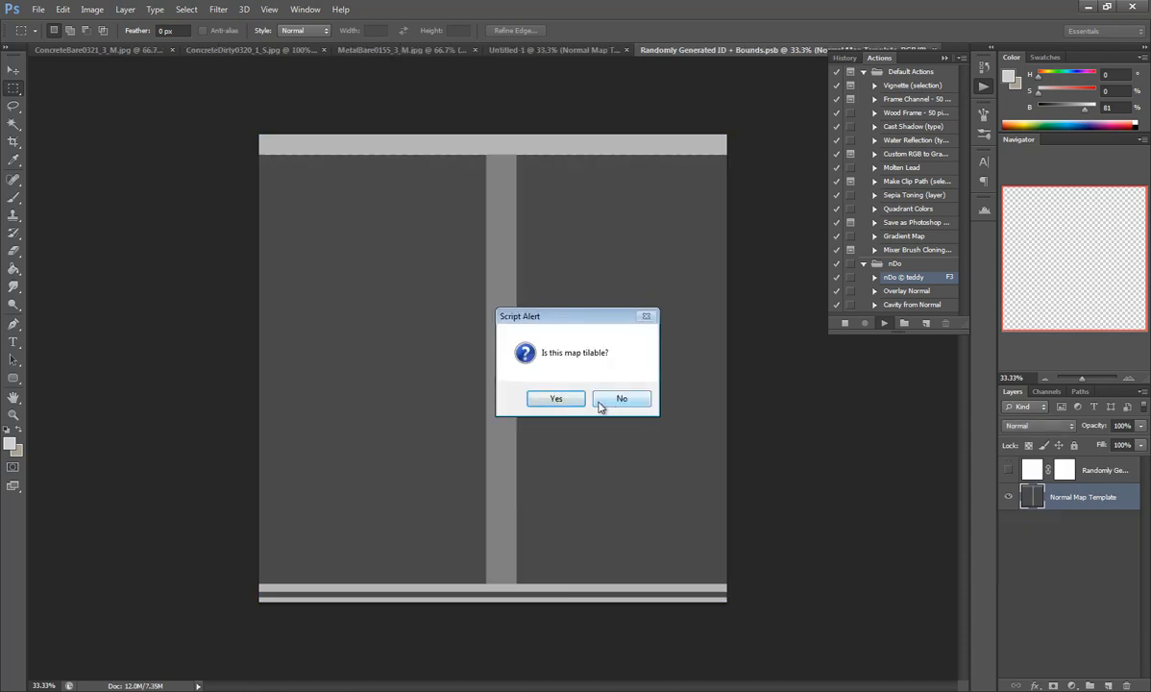
{"action": "left_click", "coordinate": [556, 398]}
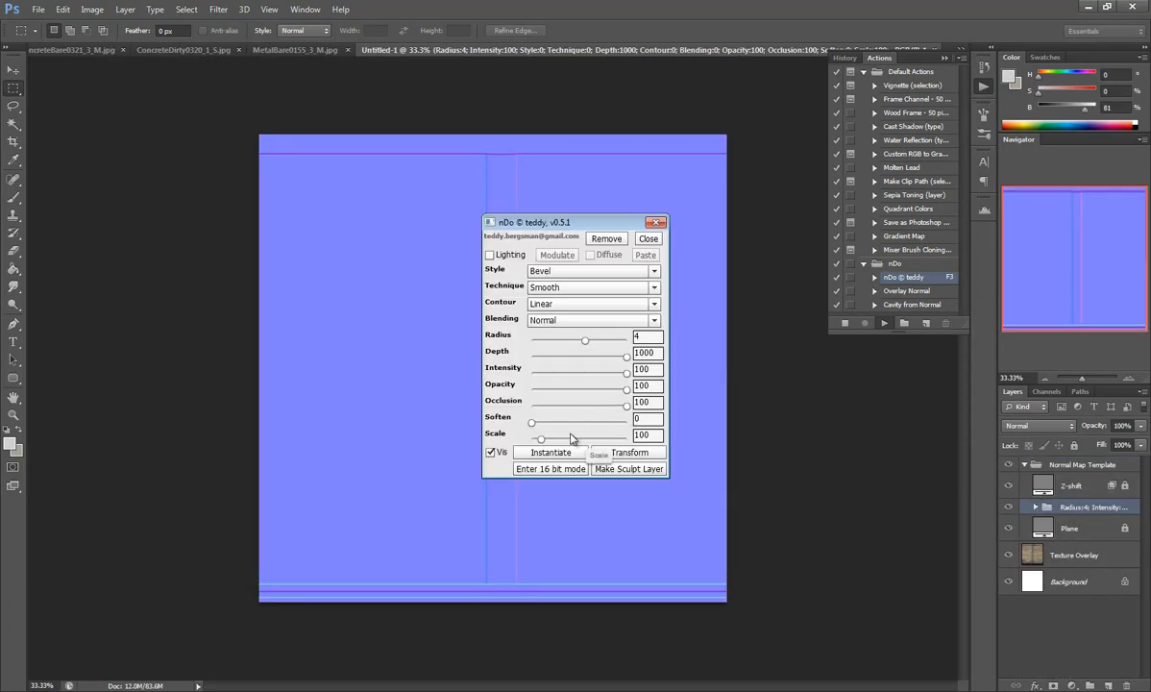
{"action": "left_click_drag", "start_coordinate": [588, 228], "coordinate": [908, 388]}
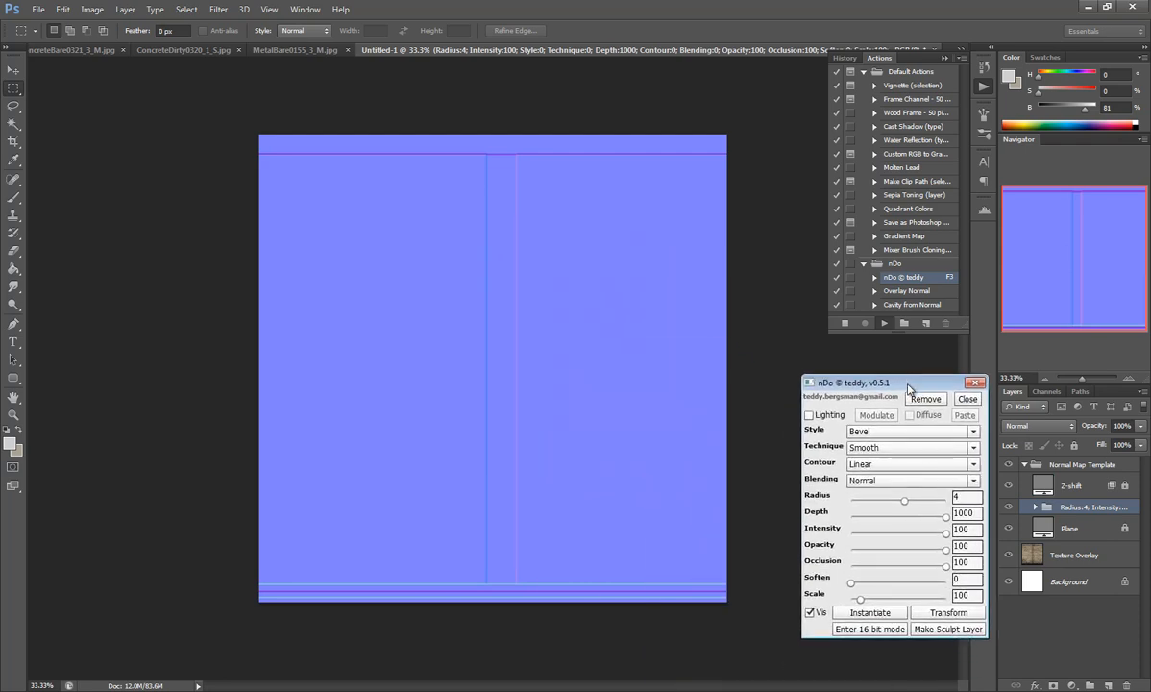
{"action": "left_click_drag", "start_coordinate": [907, 388], "coordinate": [816, 317]}
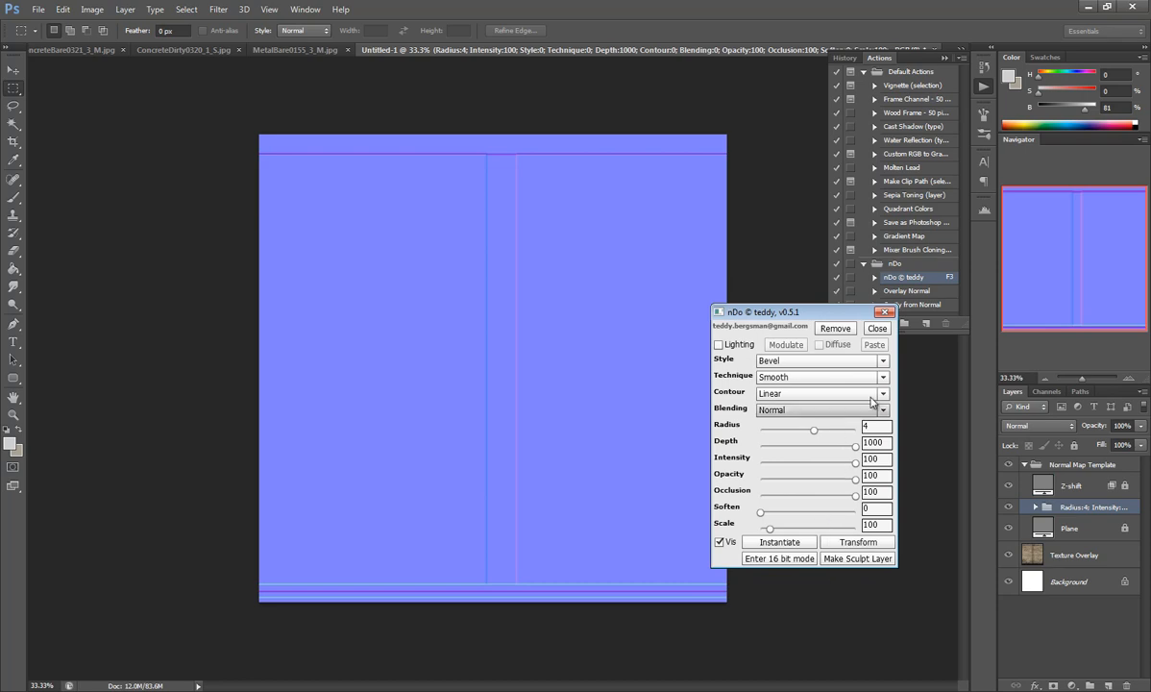
{"action": "left_click", "coordinate": [876, 331]}
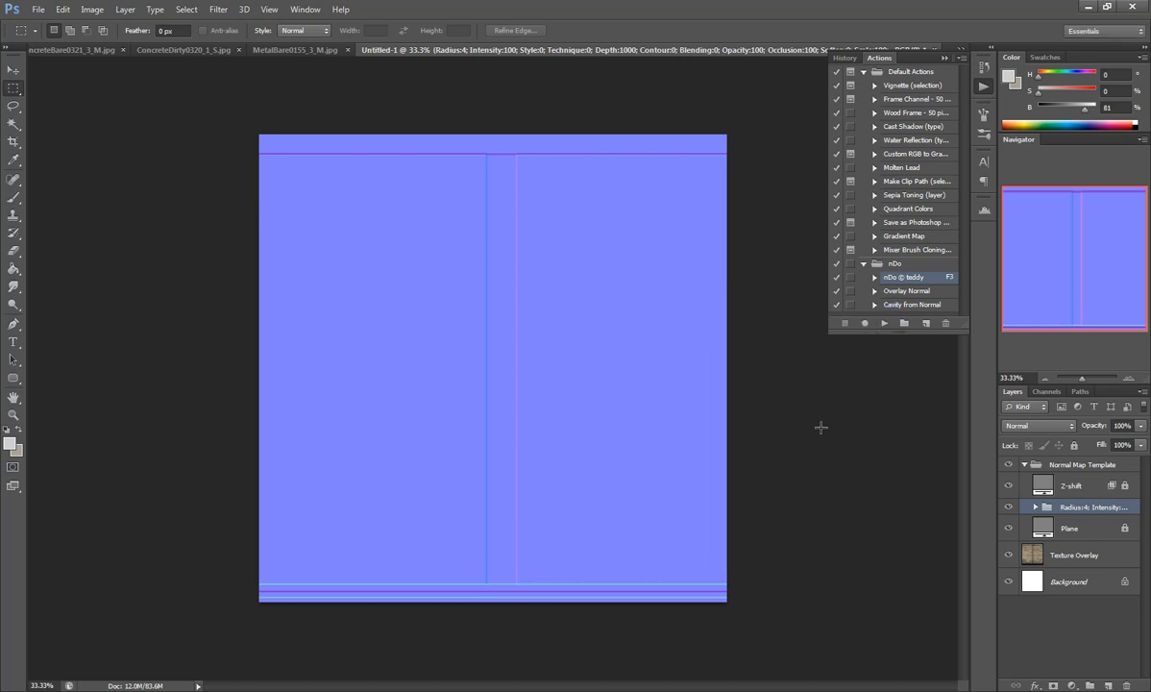
Step: Hide the Normal Map Template group and duplicate the Texture Overlay layer
{"action": "left_click", "coordinate": [1009, 465]}
{"action": "left_click", "coordinate": [1064, 554]}
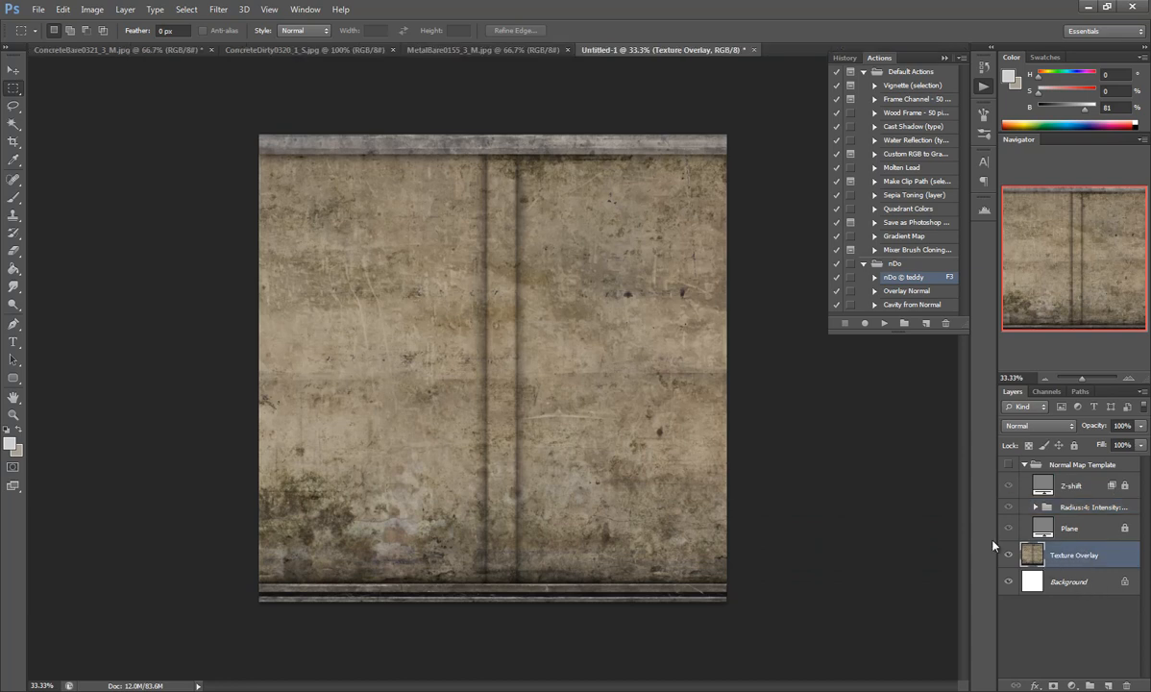
{"action": "left_click_drag", "start_coordinate": [1089, 557], "coordinate": [1112, 685]}
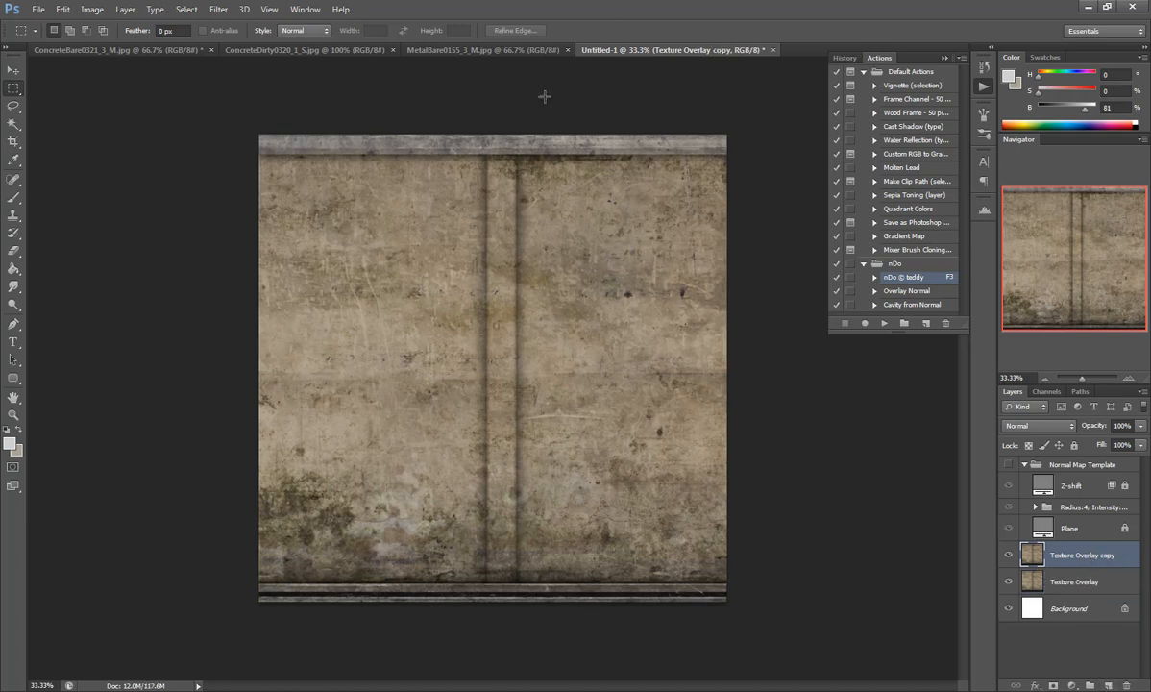
Step: Generate a normal map from the Texture Overlay copy with the nDo action, keeping bevels at the canvas edges, and close its settings
{"action": "left_click", "coordinate": [884, 324]}
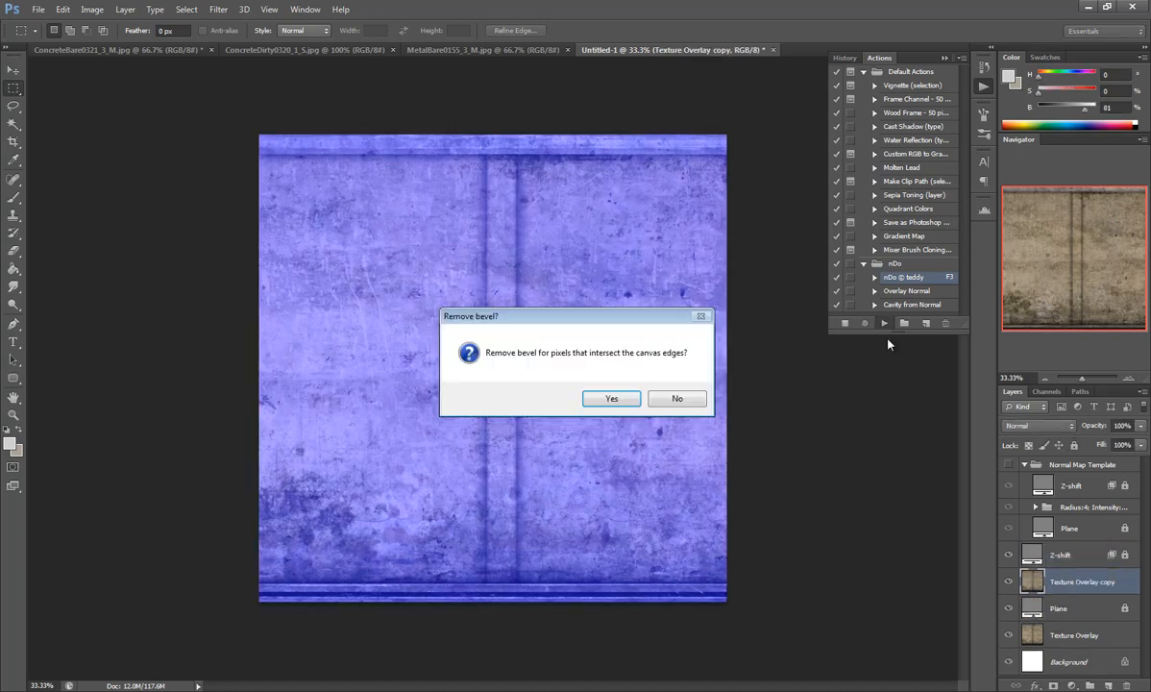
{"action": "left_click", "coordinate": [676, 397]}
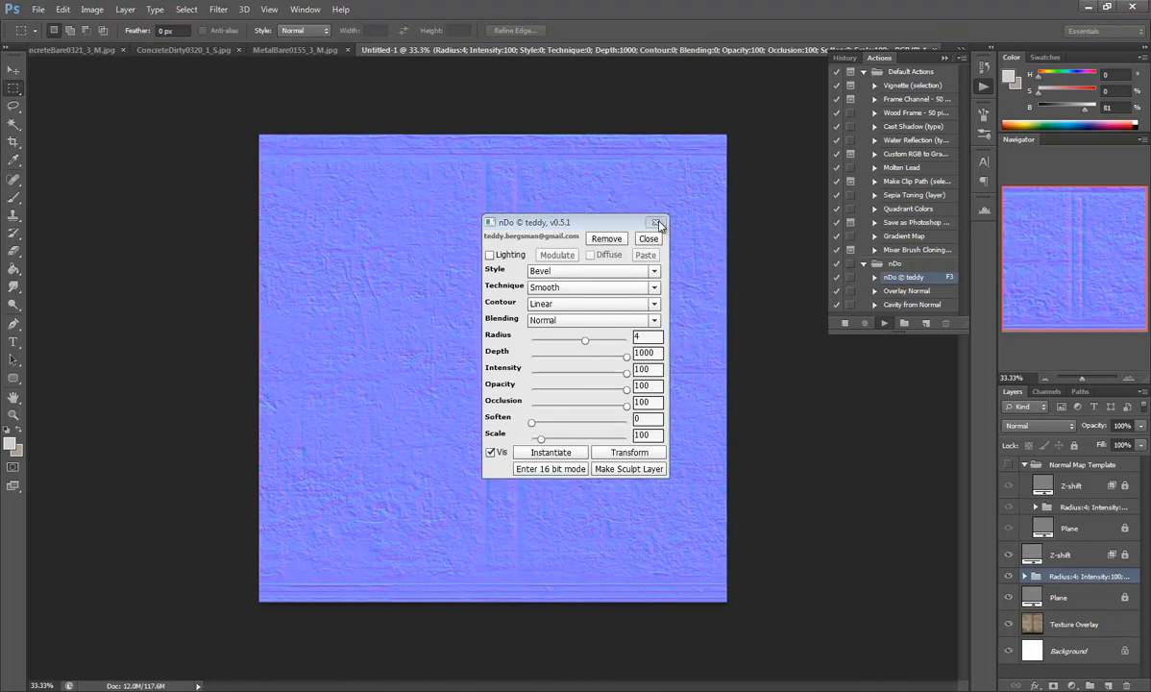
{"action": "left_click", "coordinate": [656, 225]}
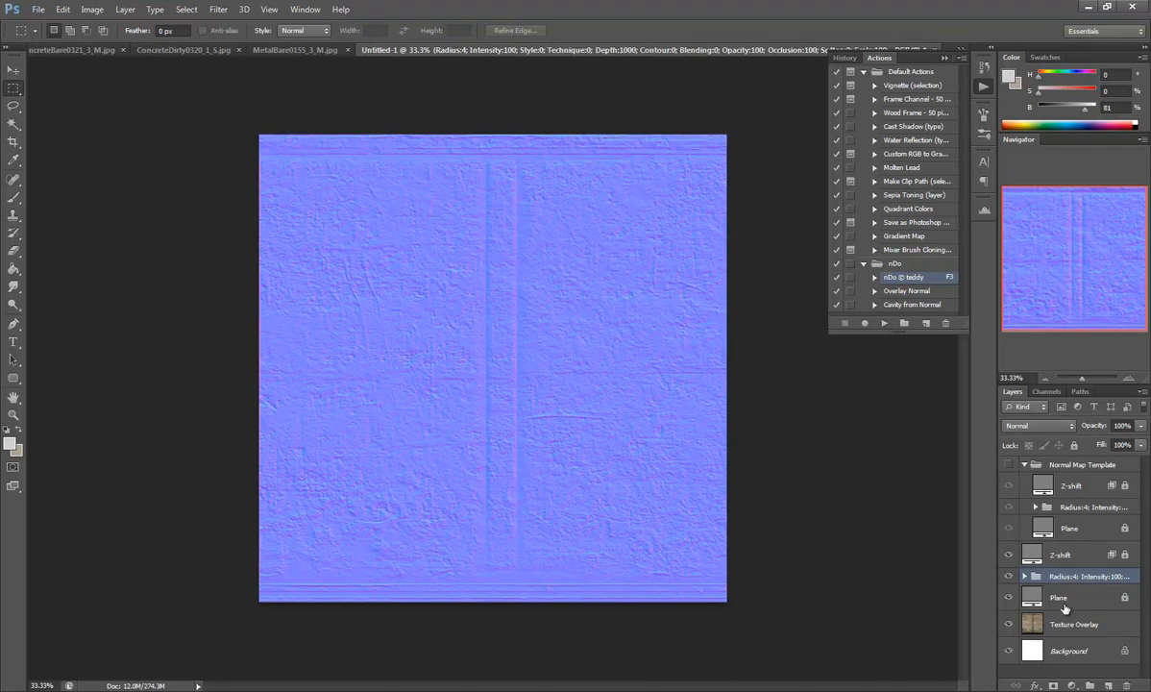
Step: Collapse the Normal Map Template group and merge the ungrouped Z-shift, nDo result and Plane layers with a new empty layer
{"action": "right_click", "coordinate": [1063, 604]}
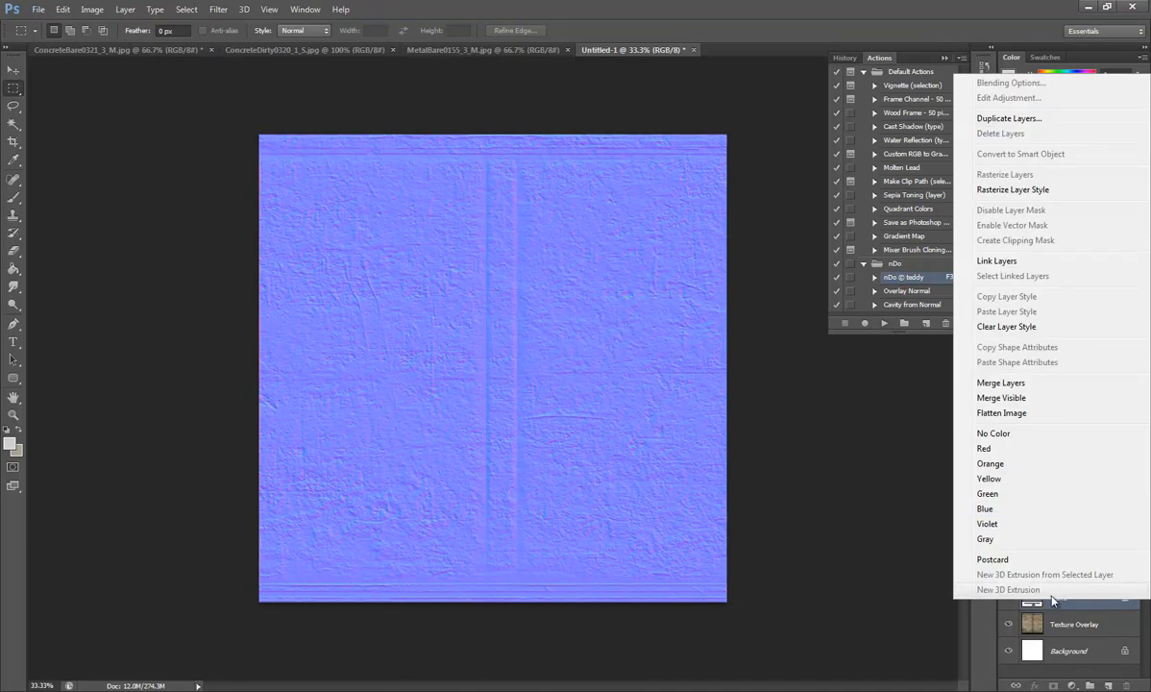
{"action": "left_click", "coordinate": [1060, 642]}
{"action": "left_click", "coordinate": [1053, 557]}
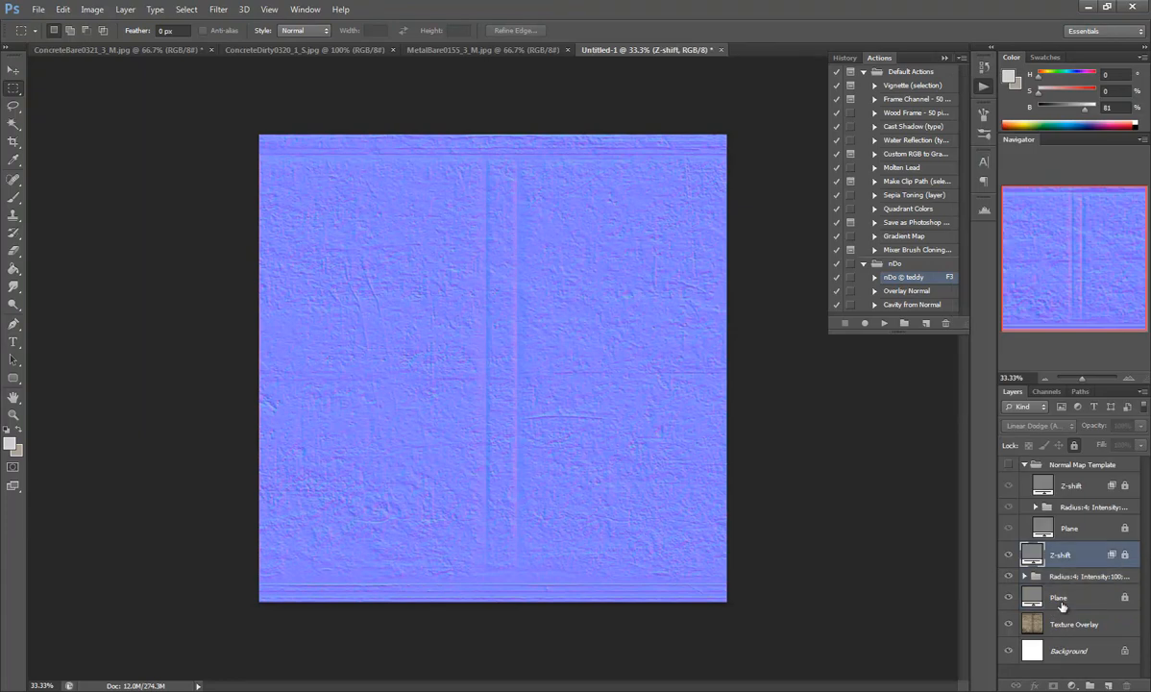
{"action": "left_click", "coordinate": [1059, 599], "text": "ctrl"}
{"action": "right_click", "coordinate": [997, 560]}
{"action": "key", "text": "Escape"}
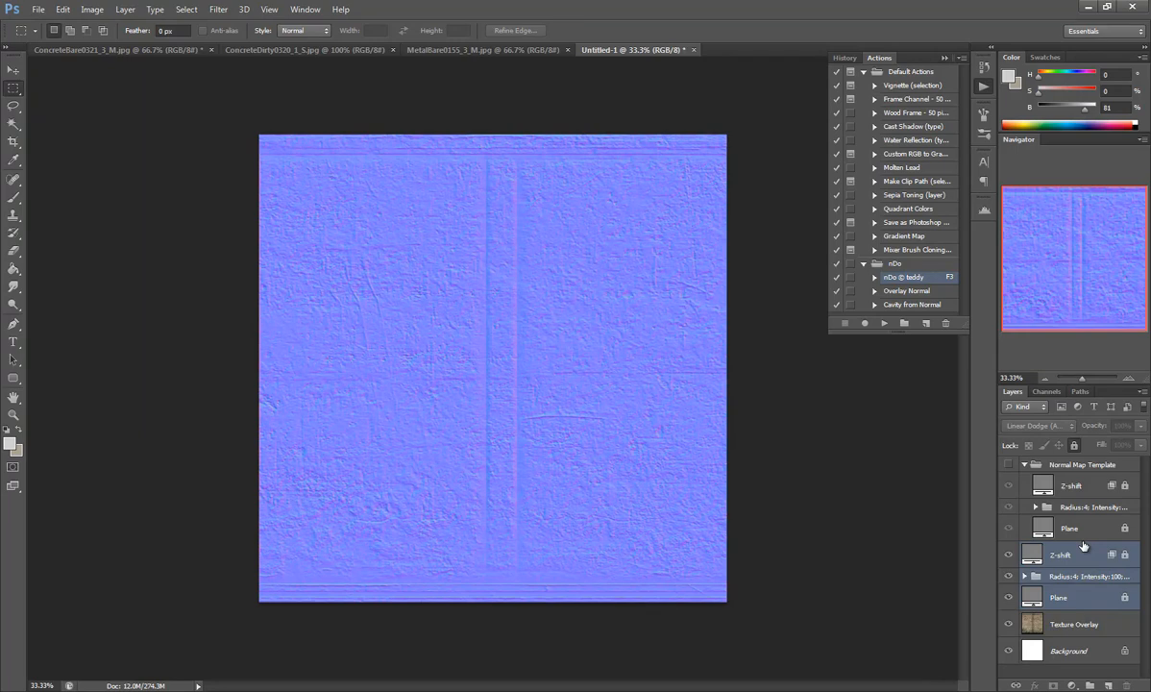
{"action": "left_click", "coordinate": [1024, 464]}
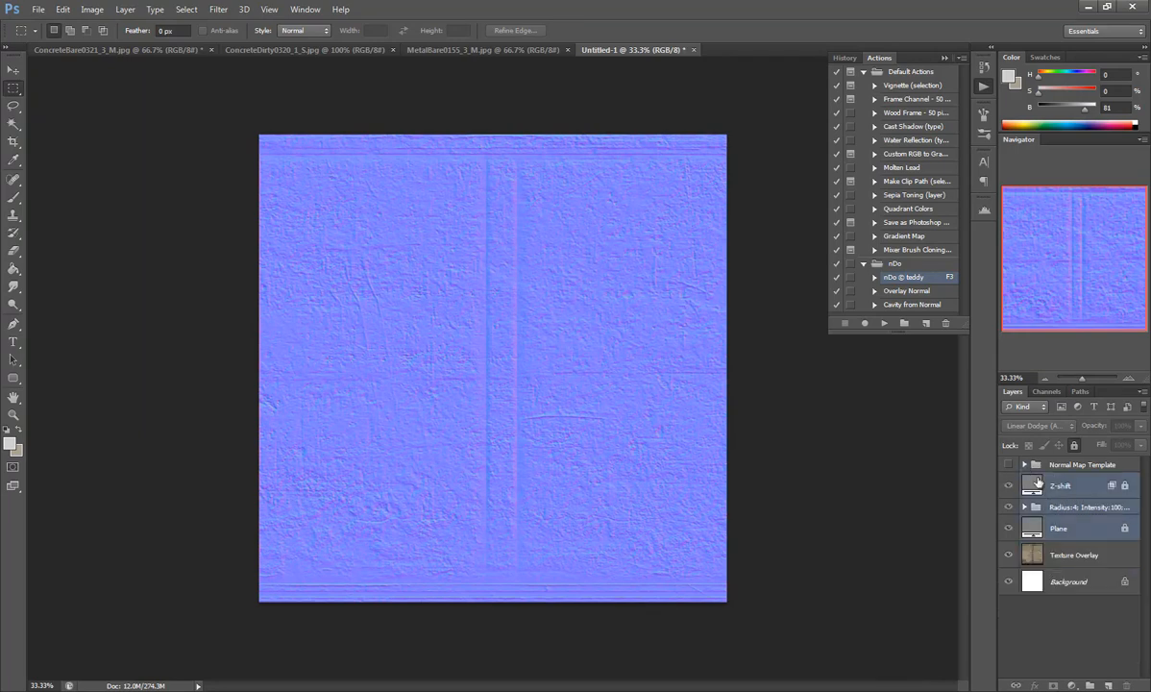
{"action": "left_click_drag", "start_coordinate": [1086, 546], "coordinate": [1077, 504]}
{"action": "left_click", "coordinate": [1109, 685]}
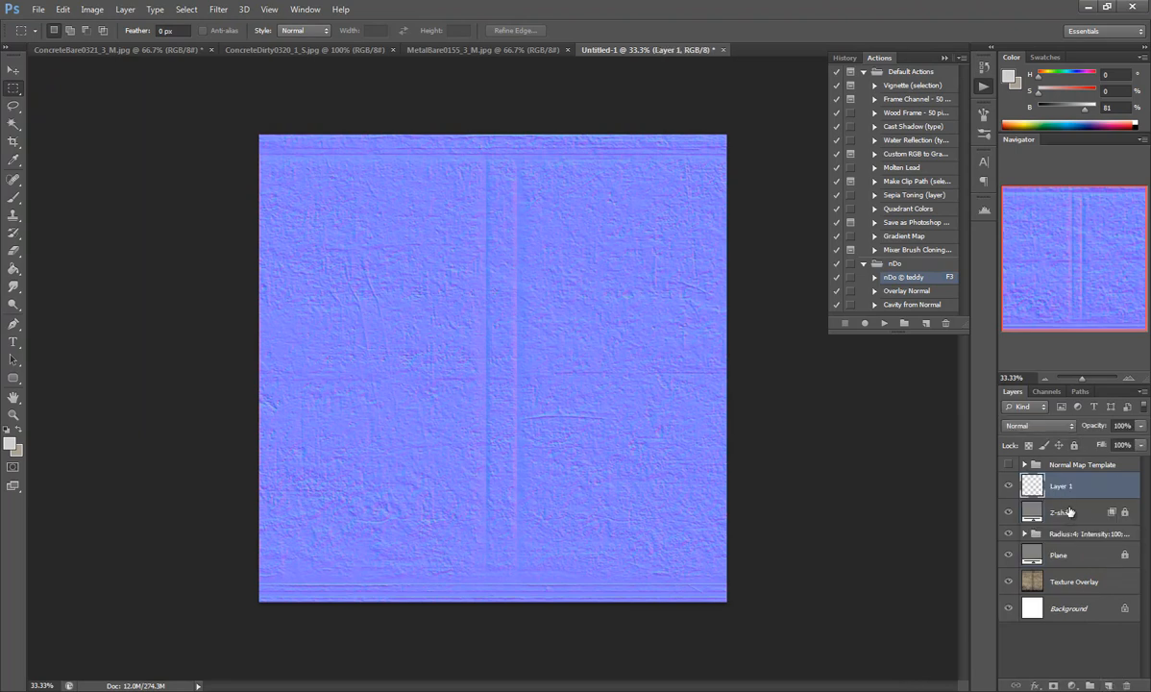
{"action": "left_click", "coordinate": [1058, 555], "text": "shift"}
{"action": "right_click", "coordinate": [1058, 555]}
{"action": "left_click", "coordinate": [1033, 341]}
Step: Delete the merged normal map layer made from the texture overlay
{"action": "right_click", "coordinate": [1070, 488]}
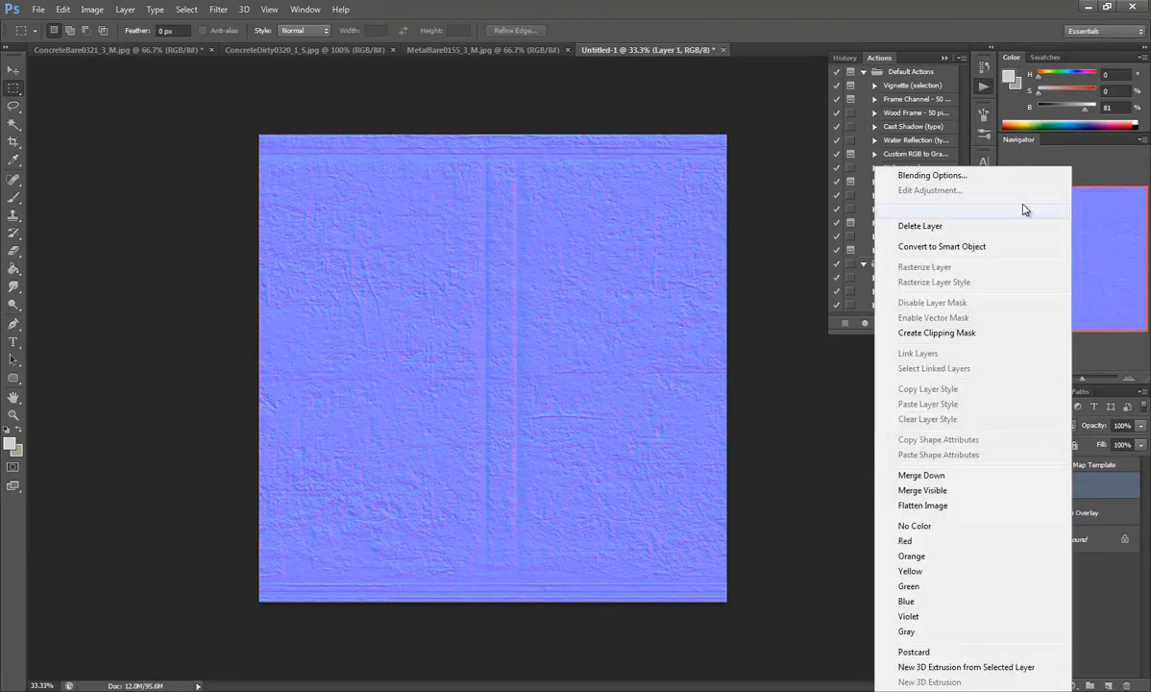
{"action": "left_click", "coordinate": [908, 226]}
{"action": "left_click", "coordinate": [523, 256]}
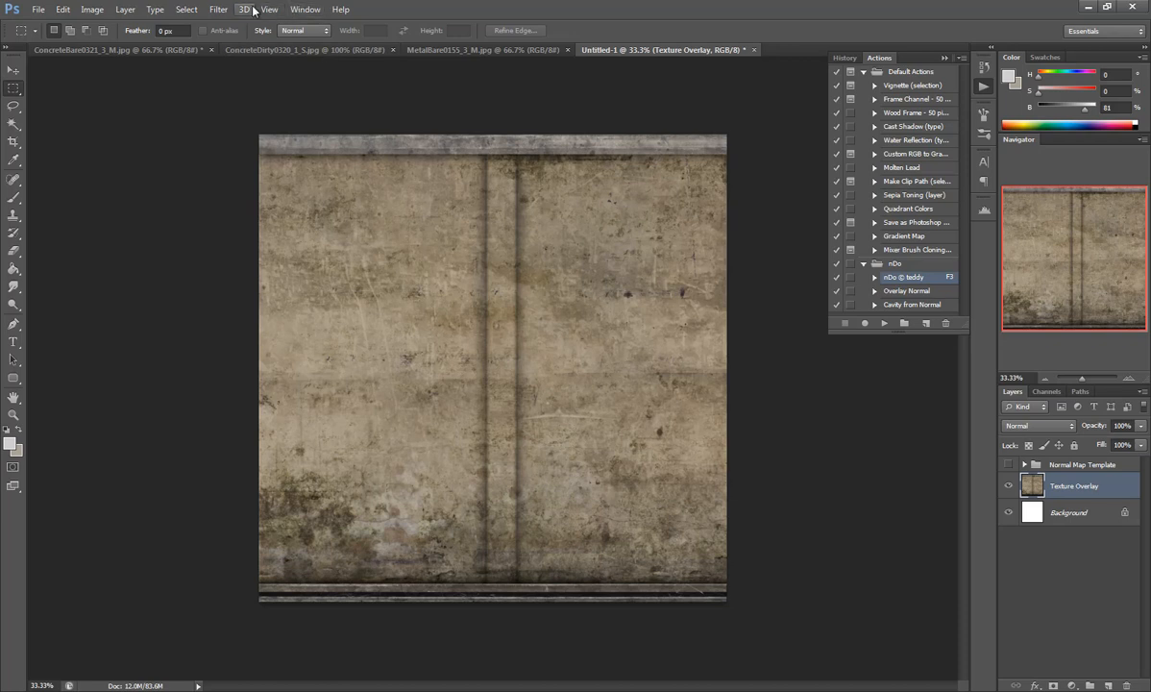
Step: Duplicate the Texture Overlay layer again
{"action": "left_click_drag", "start_coordinate": [1074, 487], "coordinate": [1107, 684]}
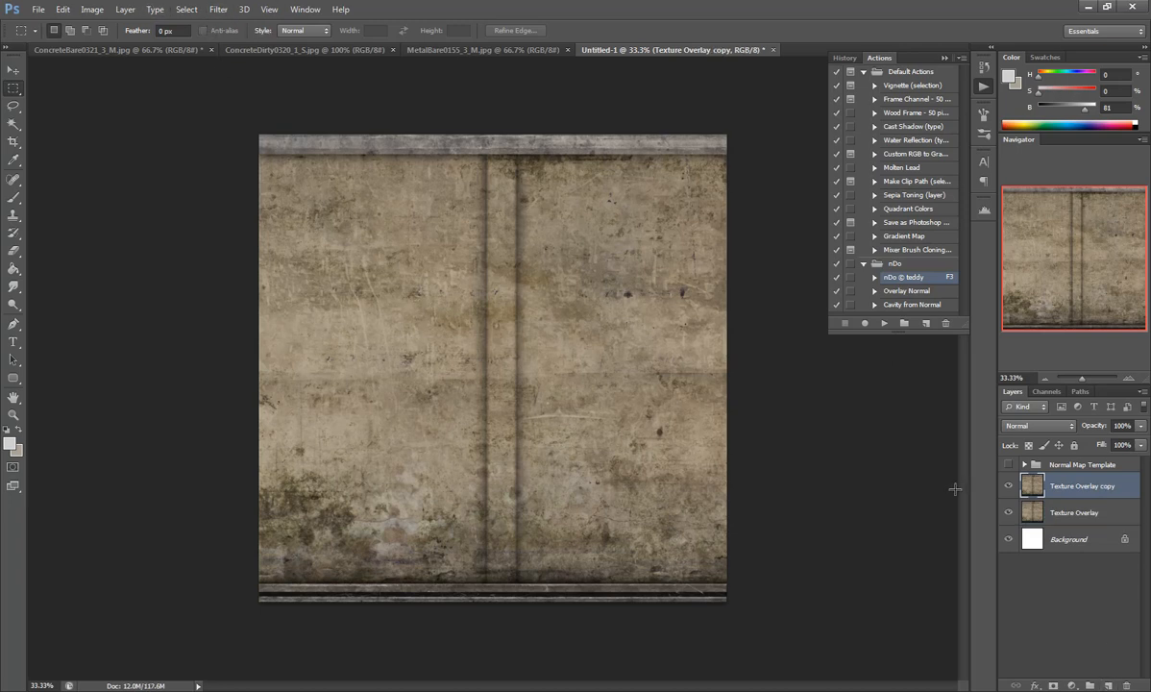
{"action": "left_click", "coordinate": [299, 11]}
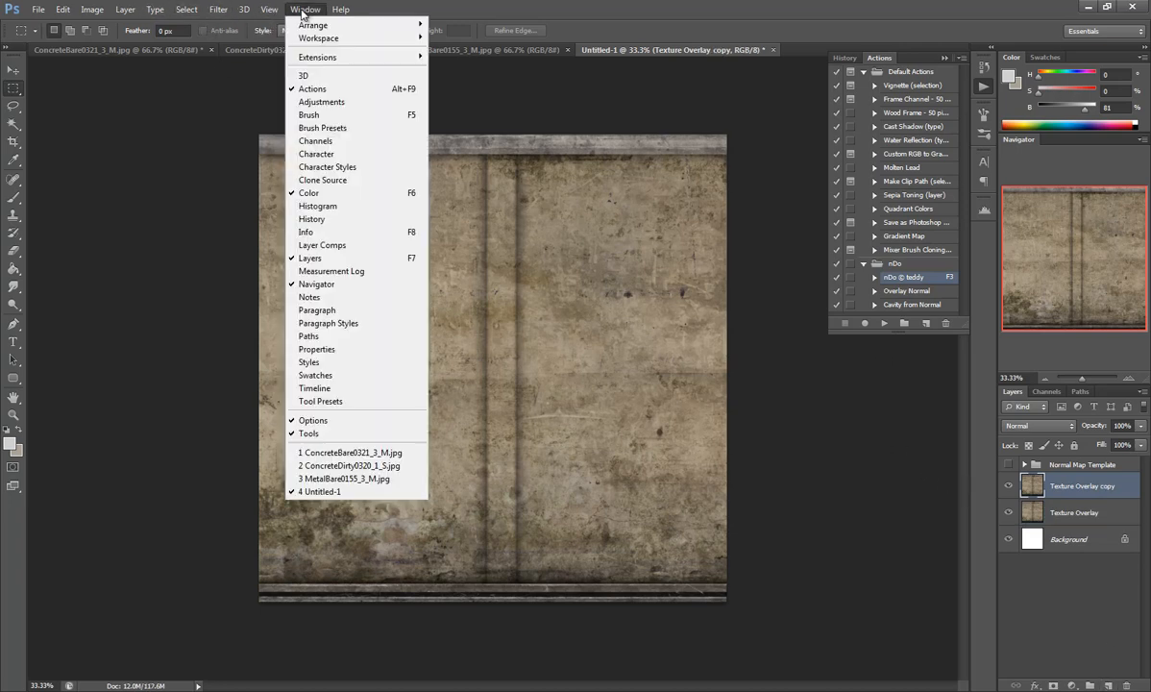
{"action": "mouse_move", "coordinate": [218, 10]}
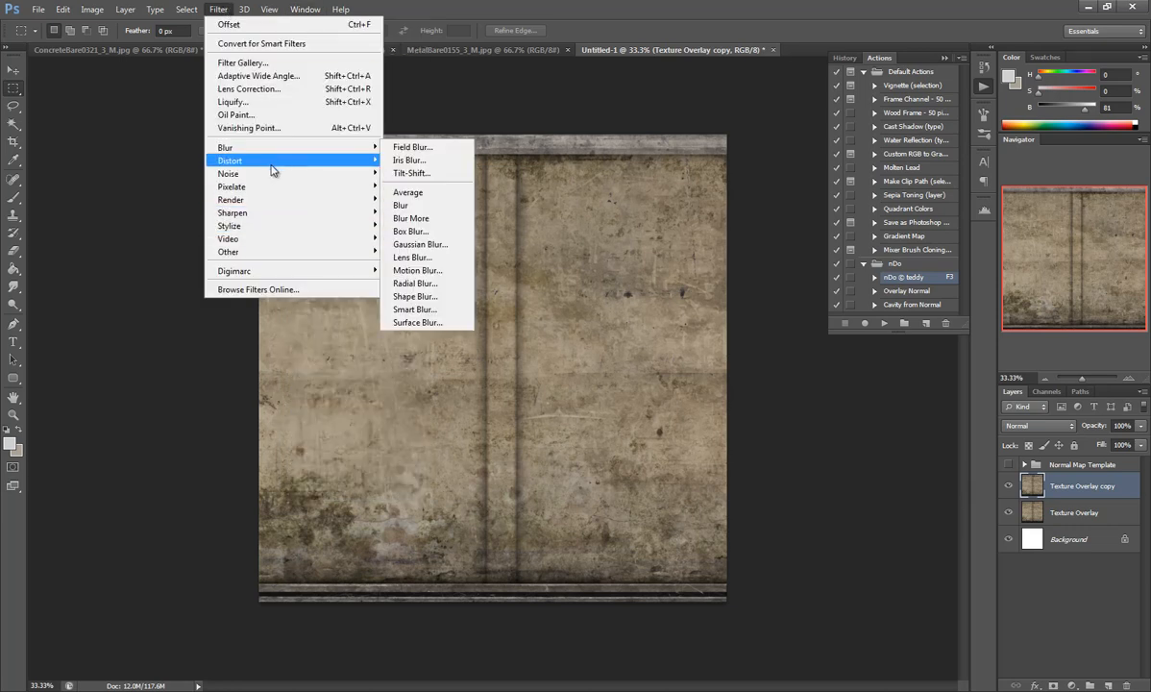
{"action": "mouse_move", "coordinate": [262, 252]}
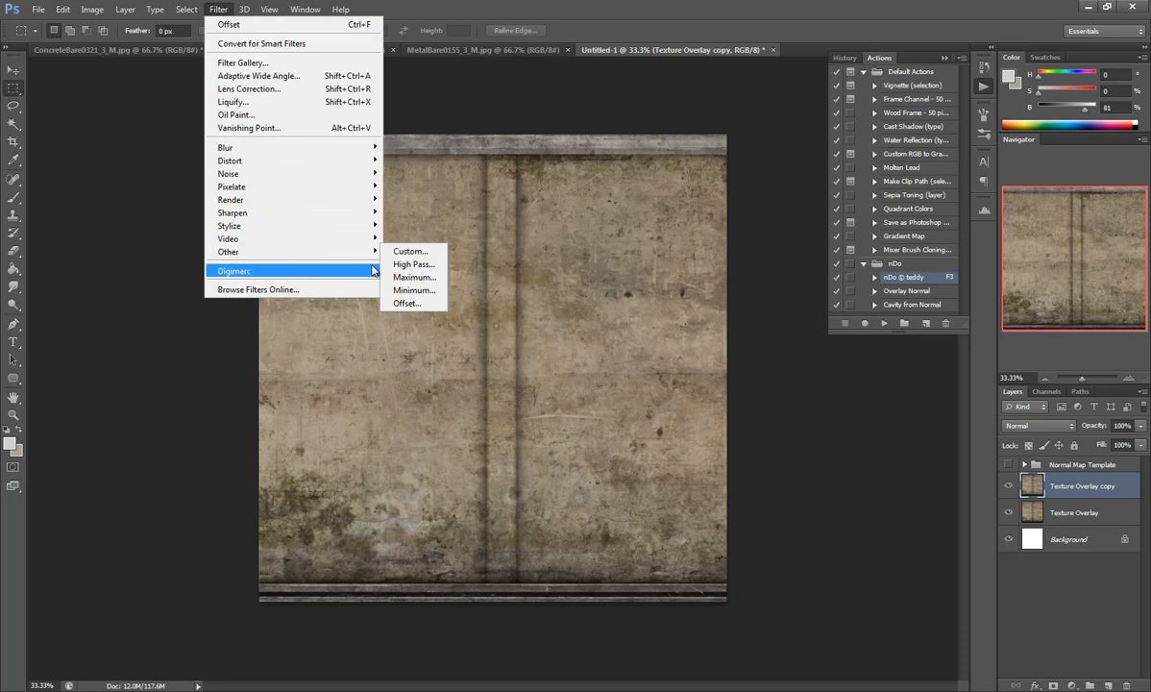
{"action": "left_click", "coordinate": [401, 304]}
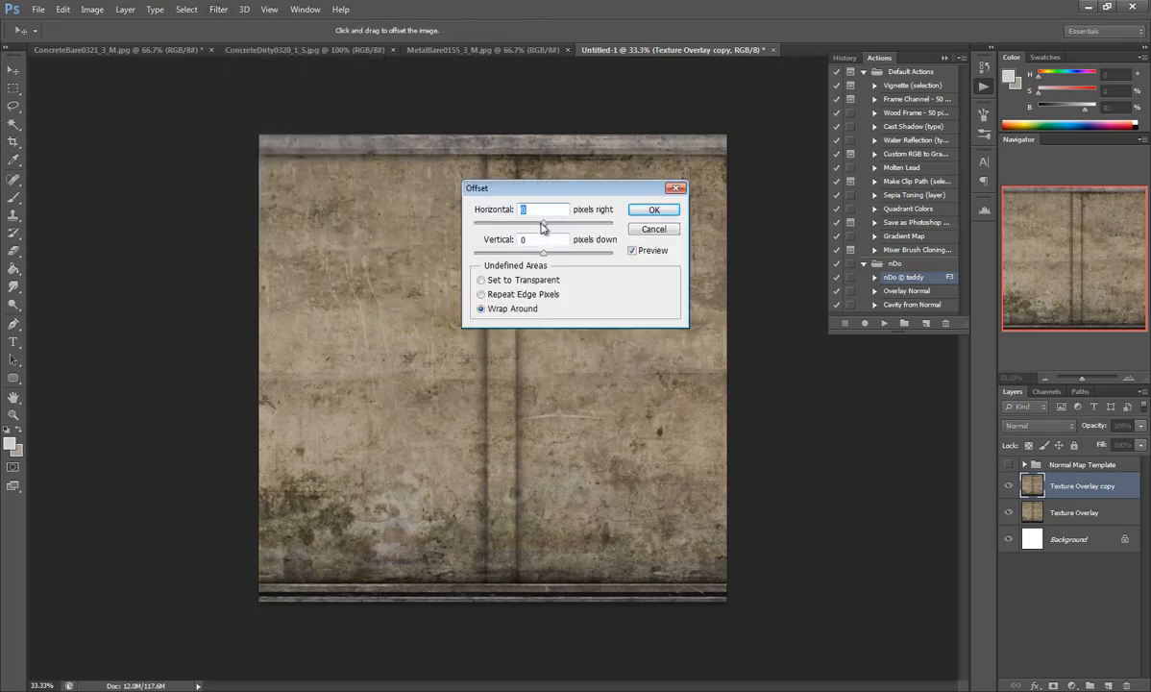
{"action": "left_click_drag", "start_coordinate": [542, 224], "coordinate": [547, 224]}
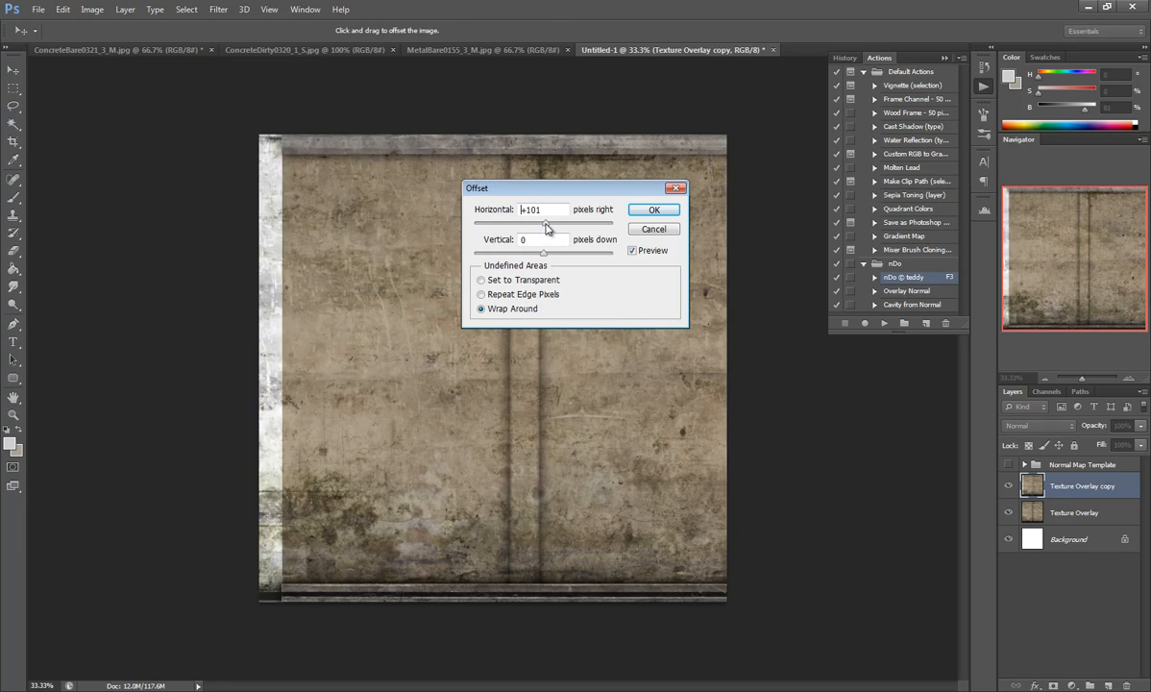
{"action": "left_click", "coordinate": [630, 229]}
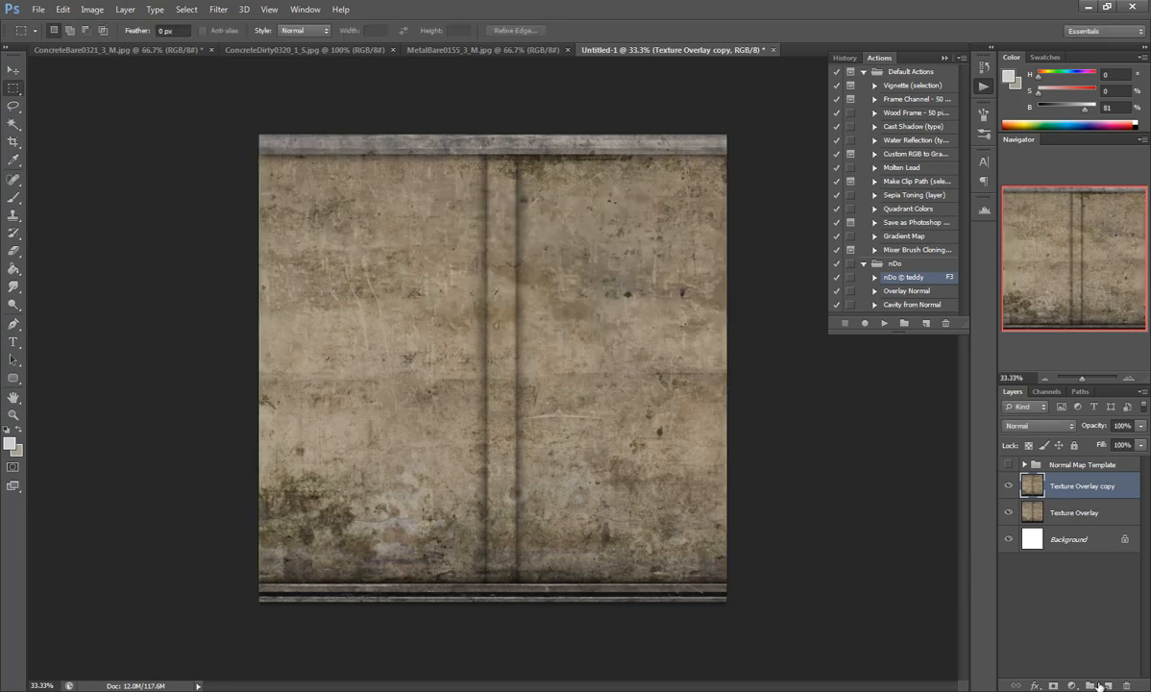
Step: Merge Texture Overlay copy, Texture Overlay and Background into a single Background layer
{"action": "left_click", "coordinate": [1064, 541], "text": "shift"}
{"action": "right_click", "coordinate": [1062, 538]}
{"action": "left_click", "coordinate": [1003, 462]}
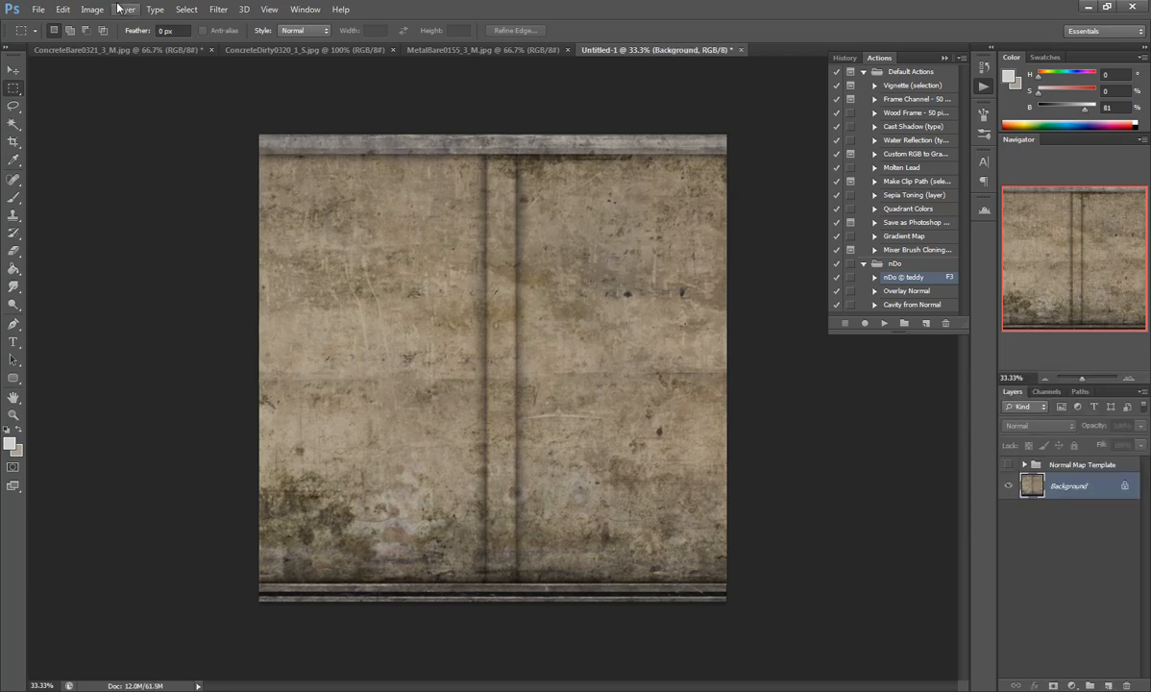
Step: Offset the Background layer horizontally by +676 pixels with Wrap Around to bring the tiling seam into the canvas
{"action": "left_click", "coordinate": [218, 9]}
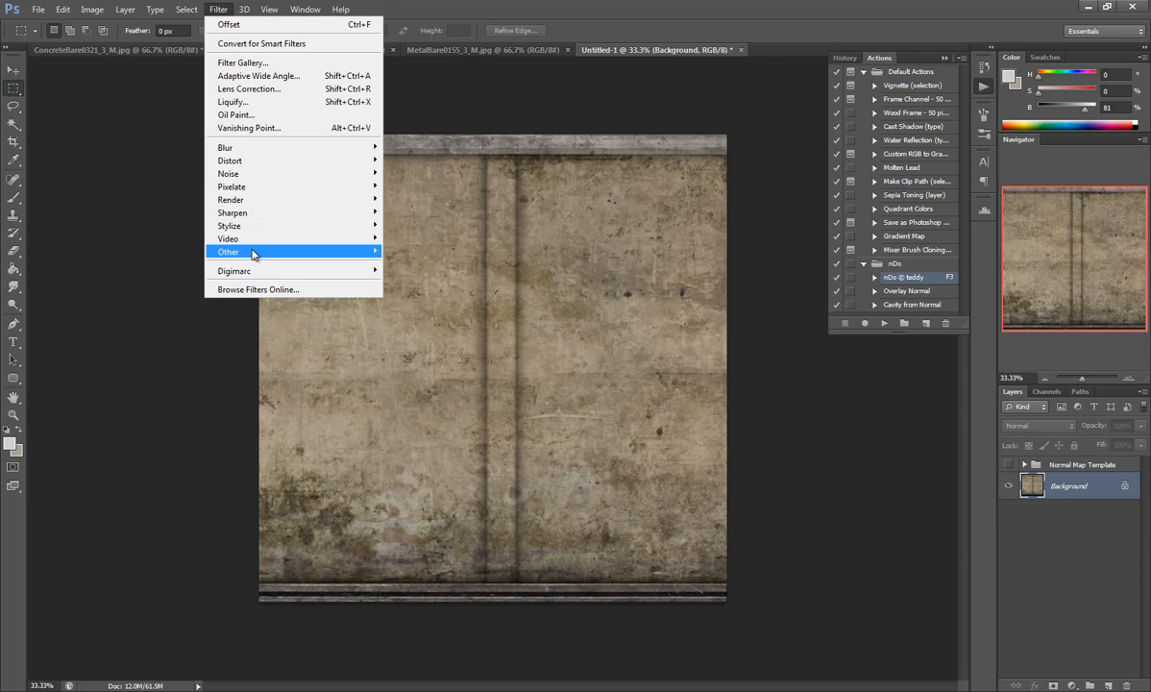
{"action": "mouse_move", "coordinate": [252, 253]}
{"action": "left_click", "coordinate": [401, 297]}
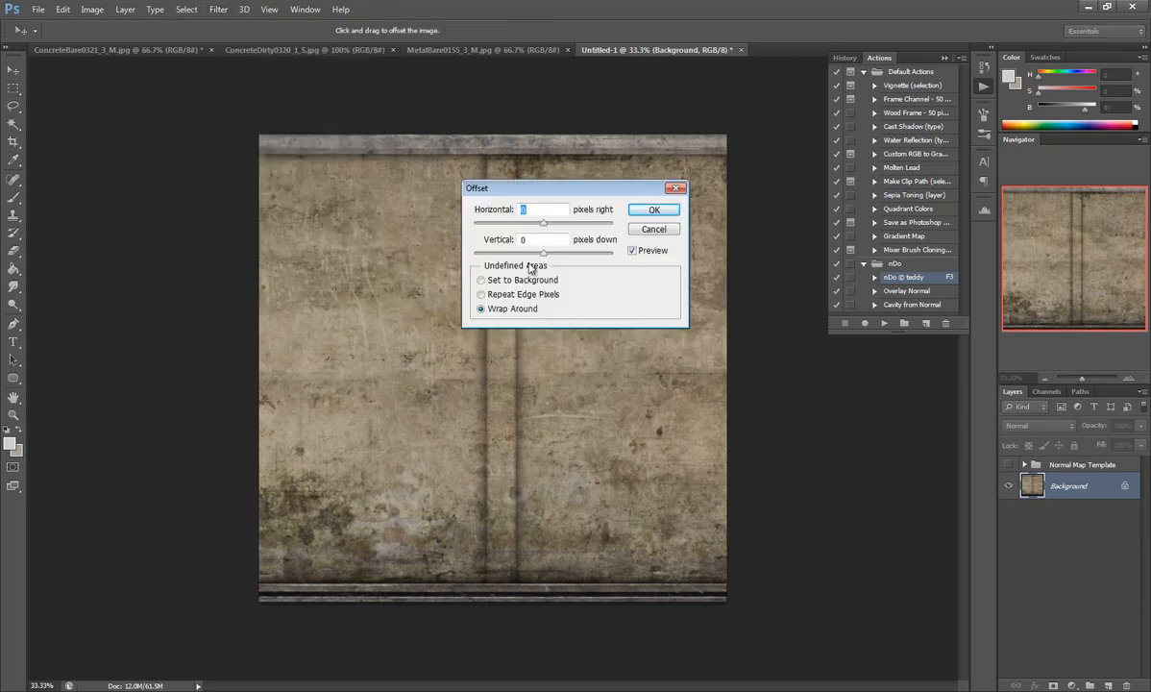
{"action": "left_click_drag", "start_coordinate": [543, 223], "coordinate": [559, 229]}
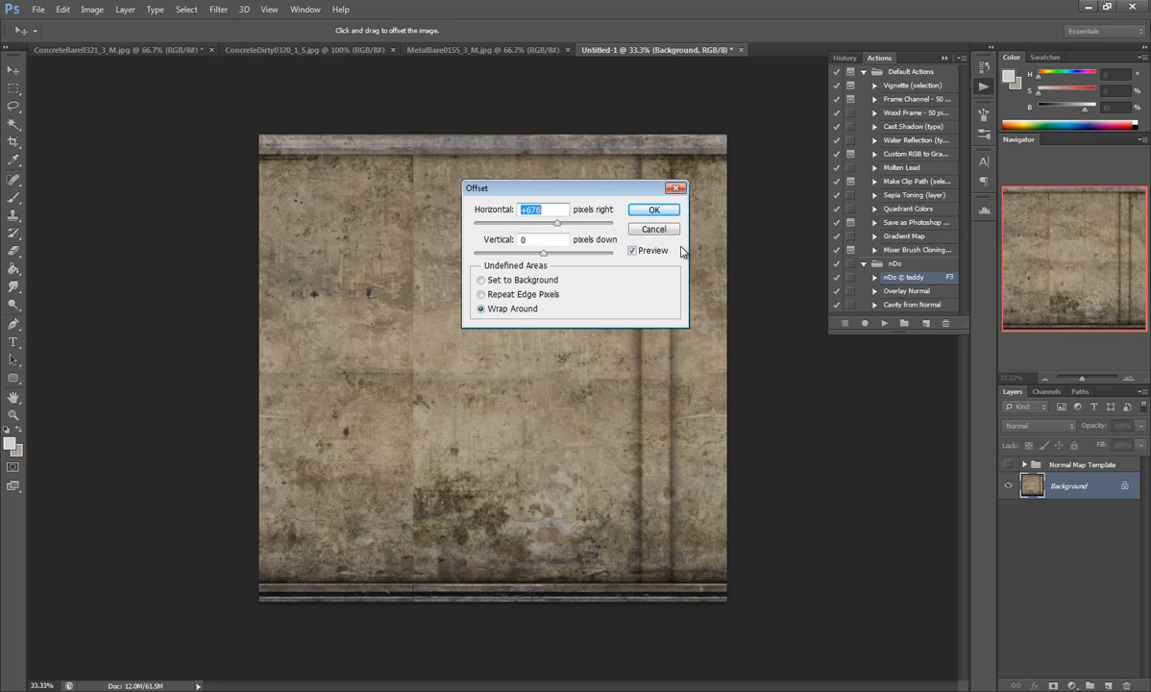
{"action": "left_click", "coordinate": [654, 210]}
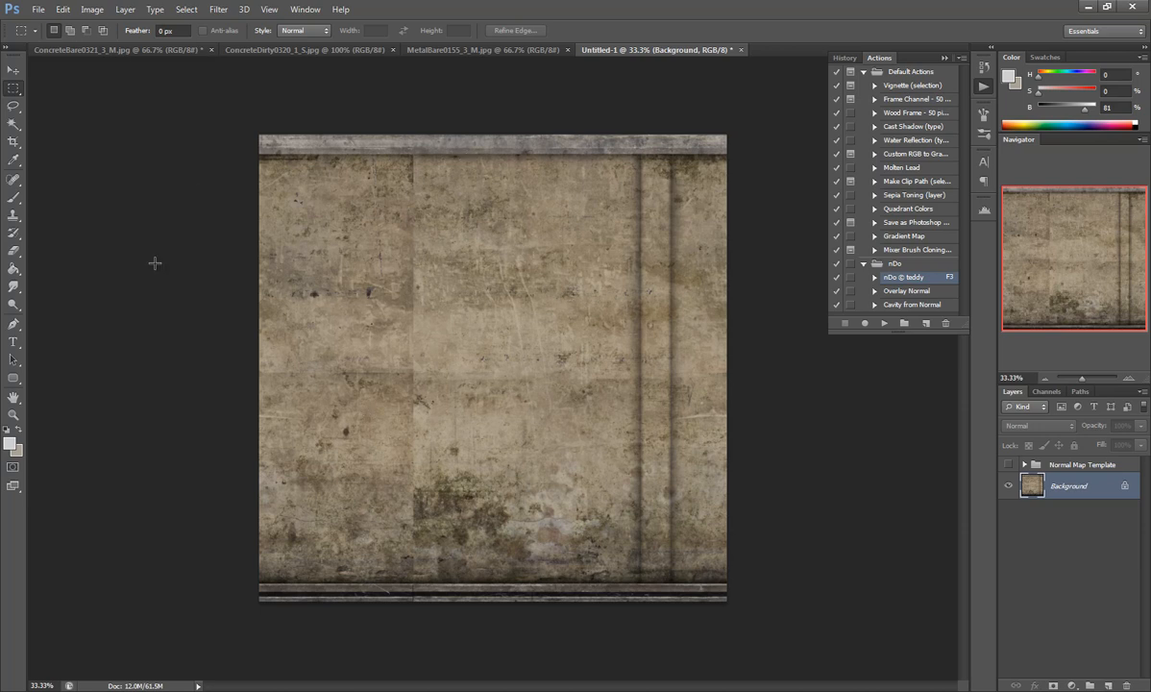
Step: Clone concrete over the upper-middle part of the vertical seam using the Clone Stamp with a 600 px brush
{"action": "left_click", "coordinate": [14, 250]}
{"action": "left_click", "coordinate": [15, 197]}
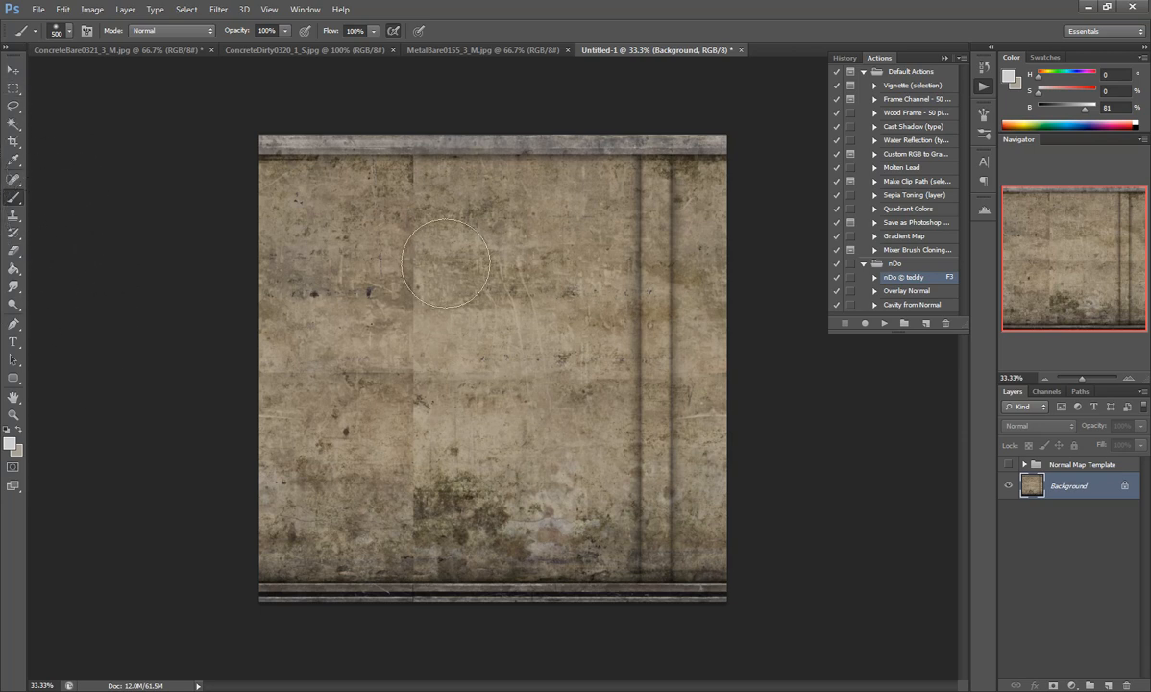
{"action": "left_click", "coordinate": [13, 216]}
{"action": "key", "text": "]"}
{"action": "key", "text": "alt"}
{"action": "key", "text": "]"}
{"action": "key", "text": "]"}
{"action": "key", "text": "]"}
{"action": "key", "text": "]"}
{"action": "key", "text": "]"}
{"action": "key", "text": "]"}
{"action": "key", "text": "]"}
{"action": "key", "text": "]"}
{"action": "key", "text": "]"}
{"action": "key", "text": "]"}
{"action": "key", "text": "]"}
{"action": "key", "text": "]"}
{"action": "key", "text": "]"}
{"action": "key", "text": "]"}
{"action": "key", "text": "]"}
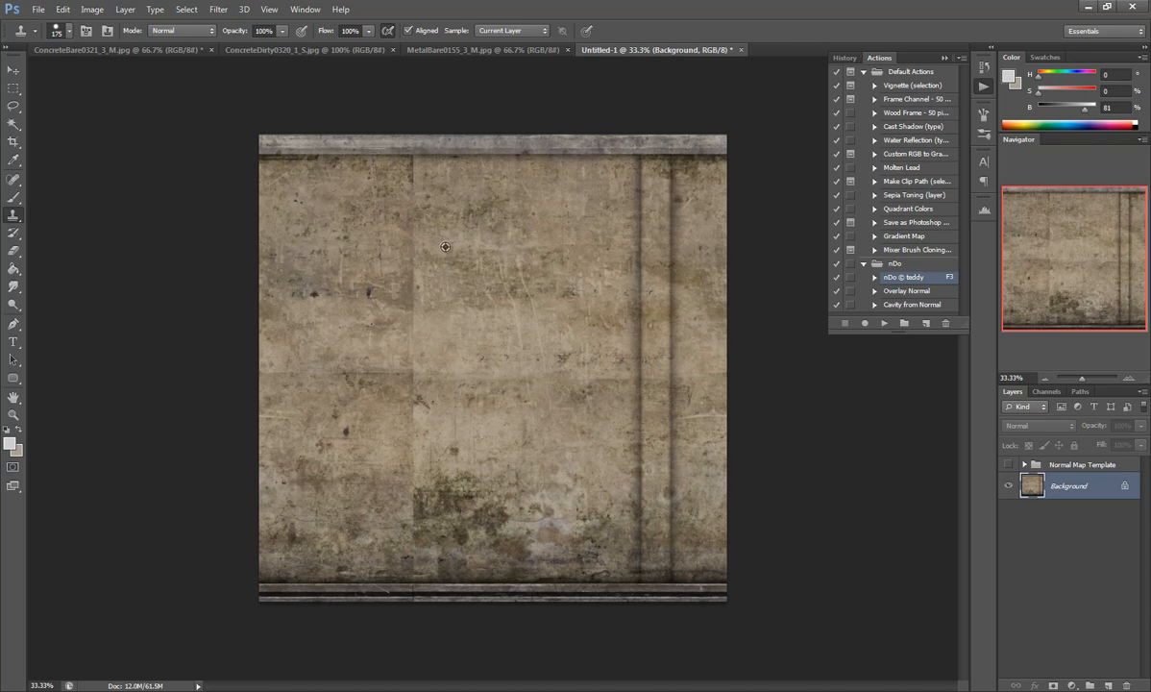
{"action": "key", "text": "]"}
{"action": "key", "text": "]"}
{"action": "key", "text": "bracketright"}
{"action": "left_click", "coordinate": [68, 32]}
{"action": "left_click", "coordinate": [69, 149]}
{"action": "left_click", "coordinate": [69, 128]}
{"action": "left_click", "coordinate": [156, 299]}
{"action": "key", "text": "bracketright"}
{"action": "key", "text": "bracketright"}
{"action": "key", "text": "bracketright"}
{"action": "left_click_drag", "start_coordinate": [419, 289], "coordinate": [411, 335]}
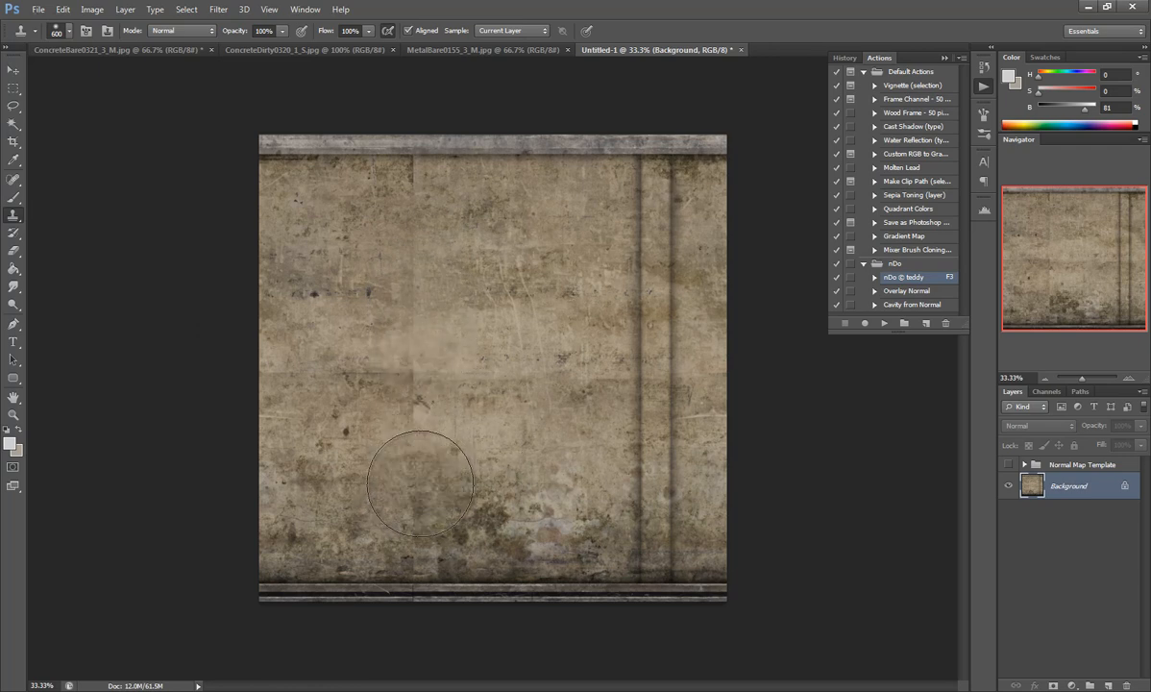
Step: Resample clean concrete and clone it over the middle and lower parts of the seam, reducing the brush to 500 px
{"action": "left_click", "coordinate": [374, 355], "text": "alt"}
{"action": "left_click_drag", "start_coordinate": [445, 523], "coordinate": [469, 574]}
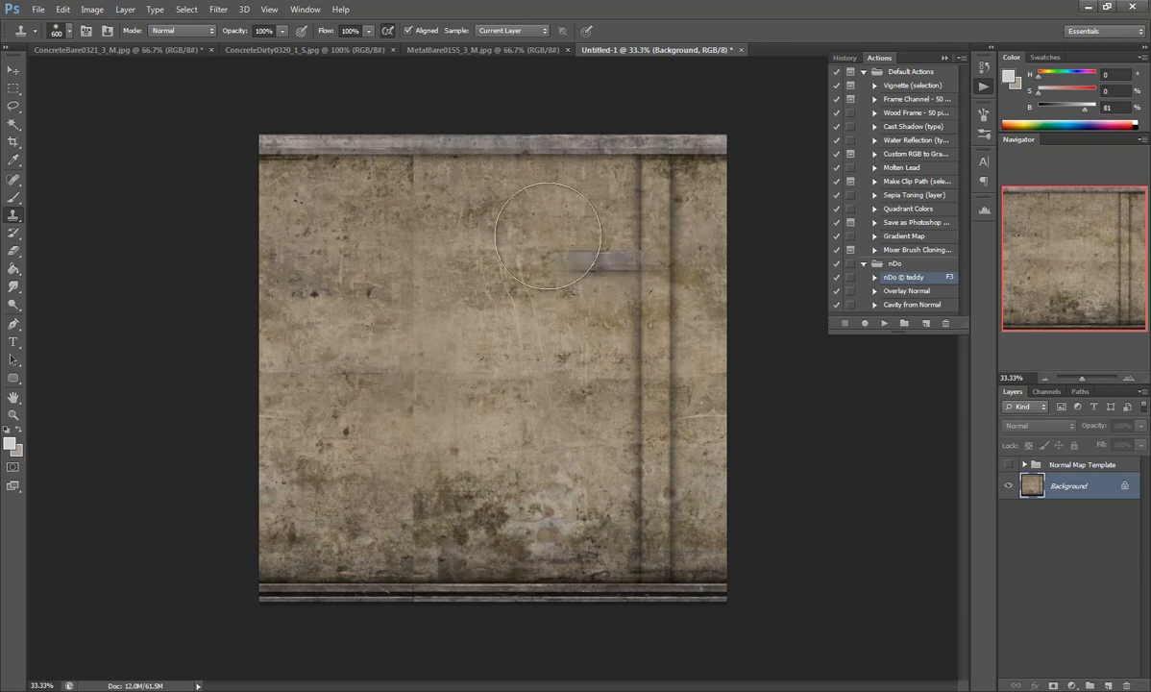
{"action": "left_click", "coordinate": [465, 351], "text": "alt"}
{"action": "key", "text": "bracketleft"}
{"action": "left_click_drag", "start_coordinate": [404, 392], "coordinate": [405, 475]}
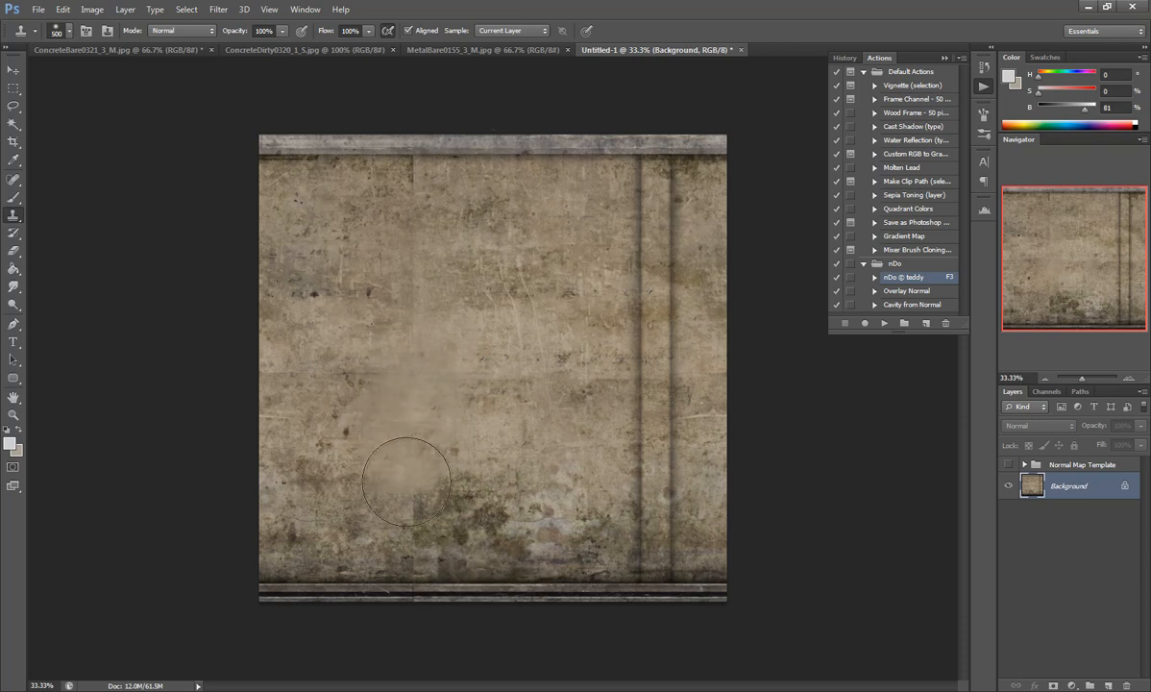
Step: Clone over the seam's top end below the upper trim with a 200 px brush and its grimy lower part with a 250 px brush
{"action": "key", "text": "bracketleft"}
{"action": "key", "text": "bracketleft"}
{"action": "key", "text": "bracketleft"}
{"action": "key", "text": "bracketleft"}
{"action": "left_click", "coordinate": [415, 186], "text": "alt"}
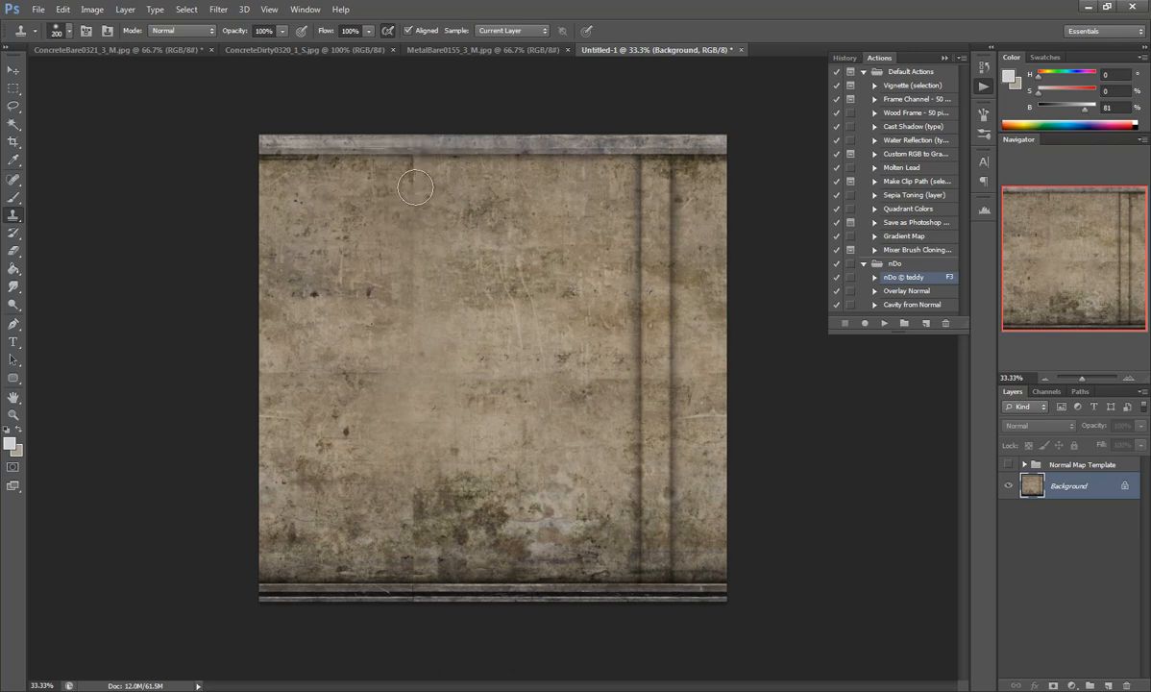
{"action": "left_click_drag", "start_coordinate": [411, 180], "coordinate": [419, 178]}
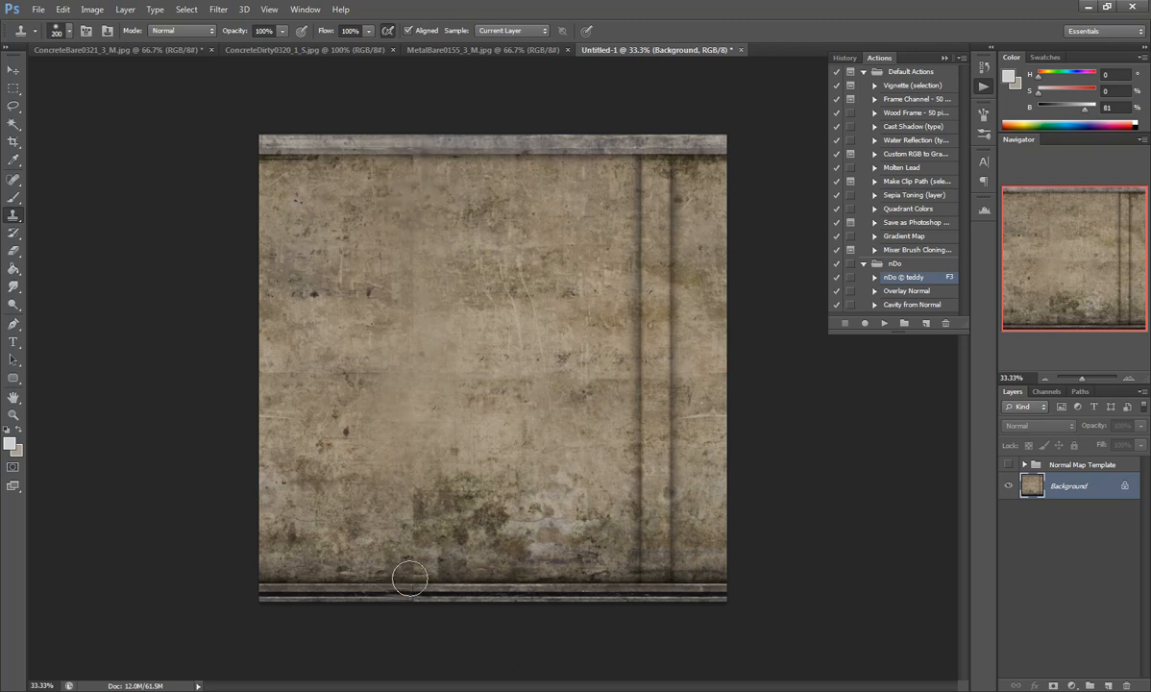
{"action": "key", "text": "bracketright"}
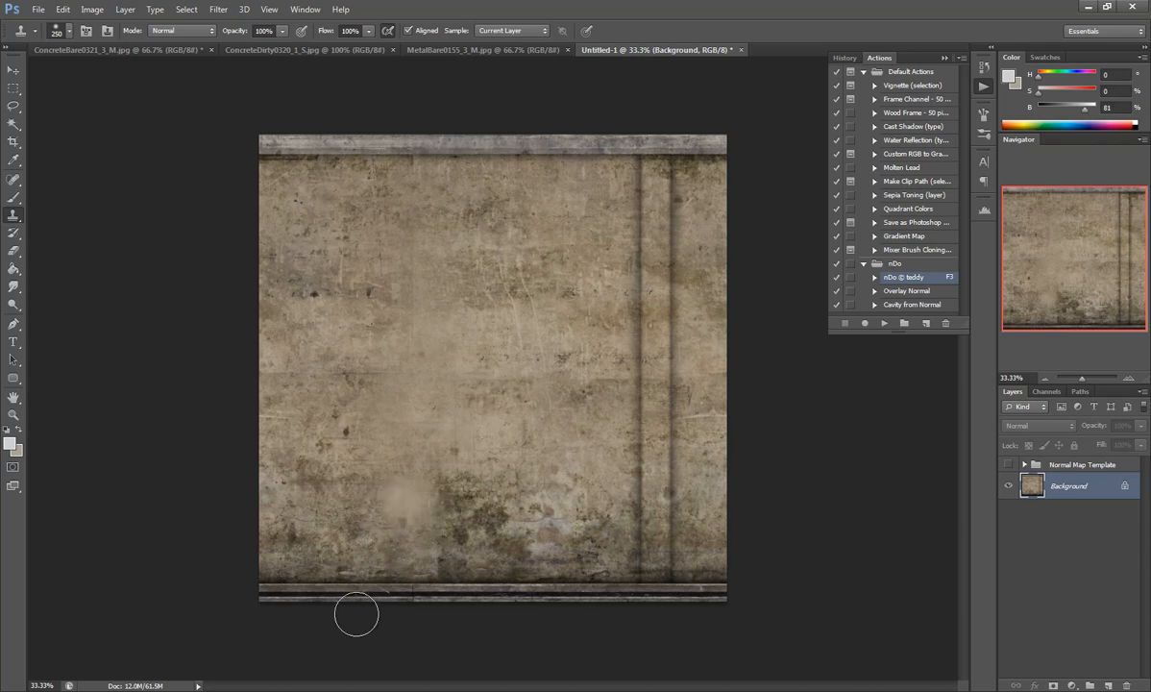
{"action": "left_click_drag", "start_coordinate": [407, 498], "coordinate": [415, 511]}
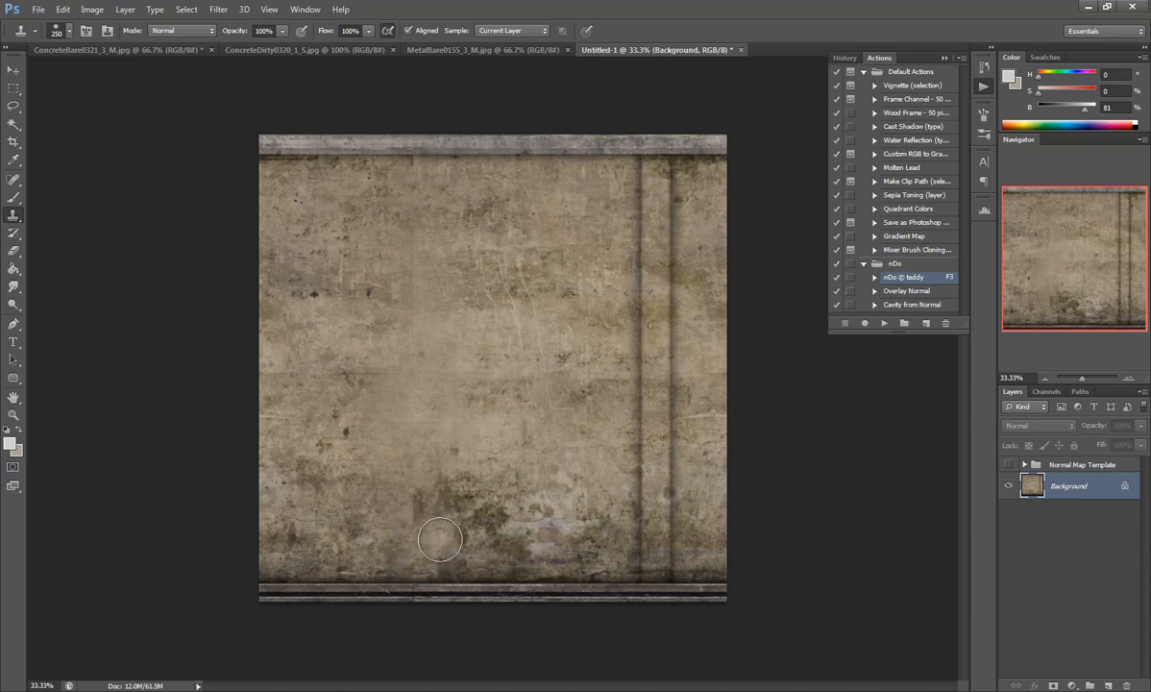
Step: Copy a tall rectangular strip of concrete beside the repaired seam to a new layer and move it left over the smeared area
{"action": "key", "text": "m"}
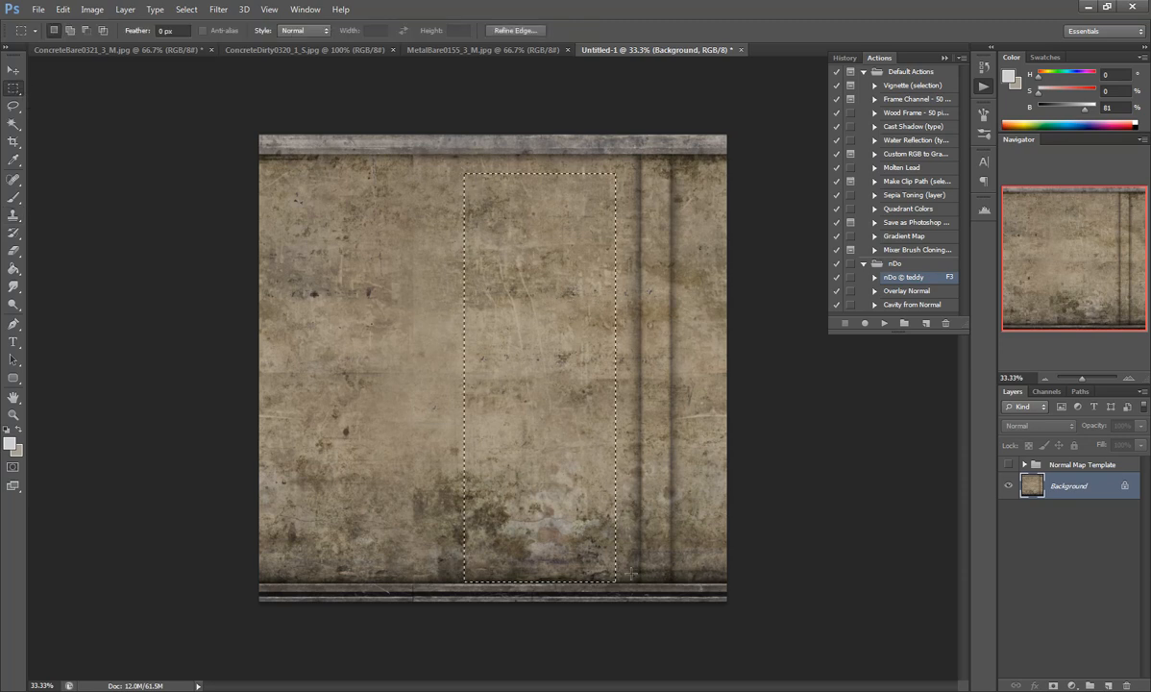
{"action": "key", "text": "alt+BackSpace"}
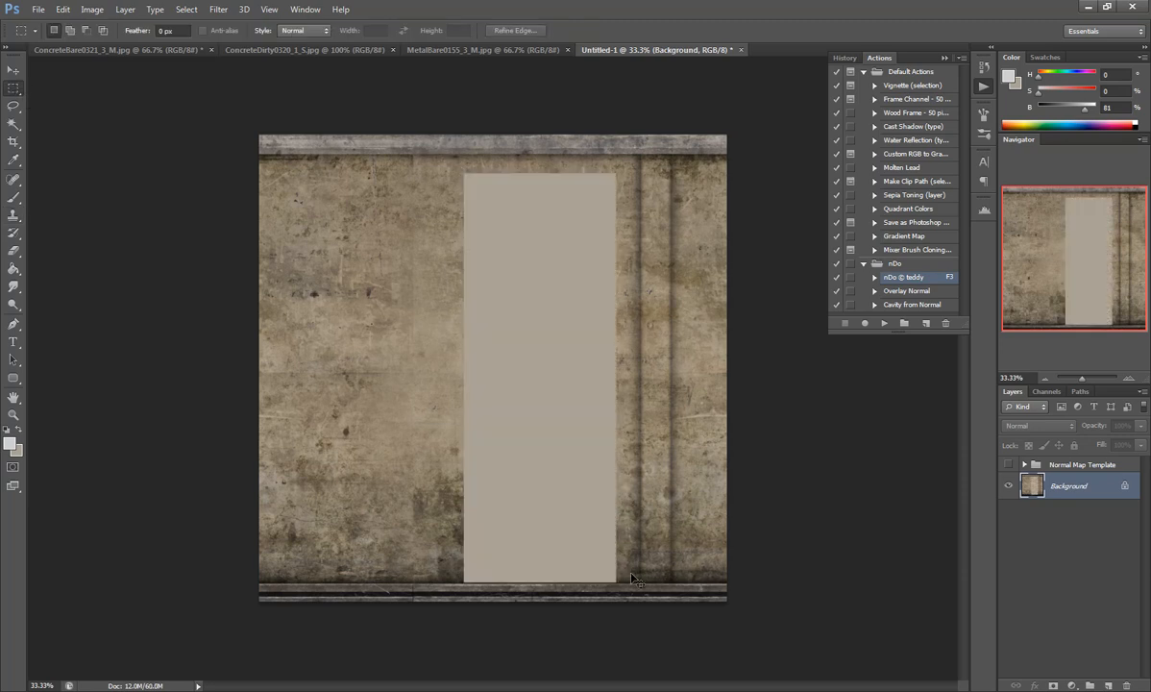
{"action": "key", "text": "ctrl+z"}
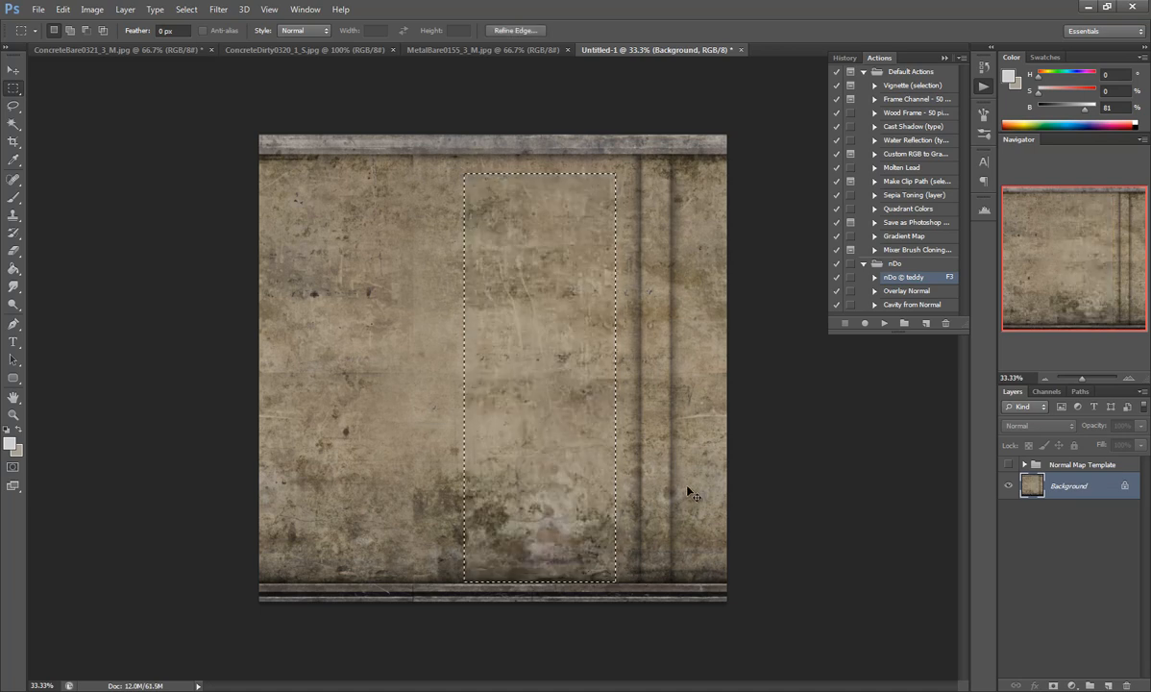
{"action": "key", "text": "ctrl+j"}
{"action": "left_click", "coordinate": [13, 69]}
{"action": "left_click_drag", "start_coordinate": [470, 409], "coordinate": [386, 426]}
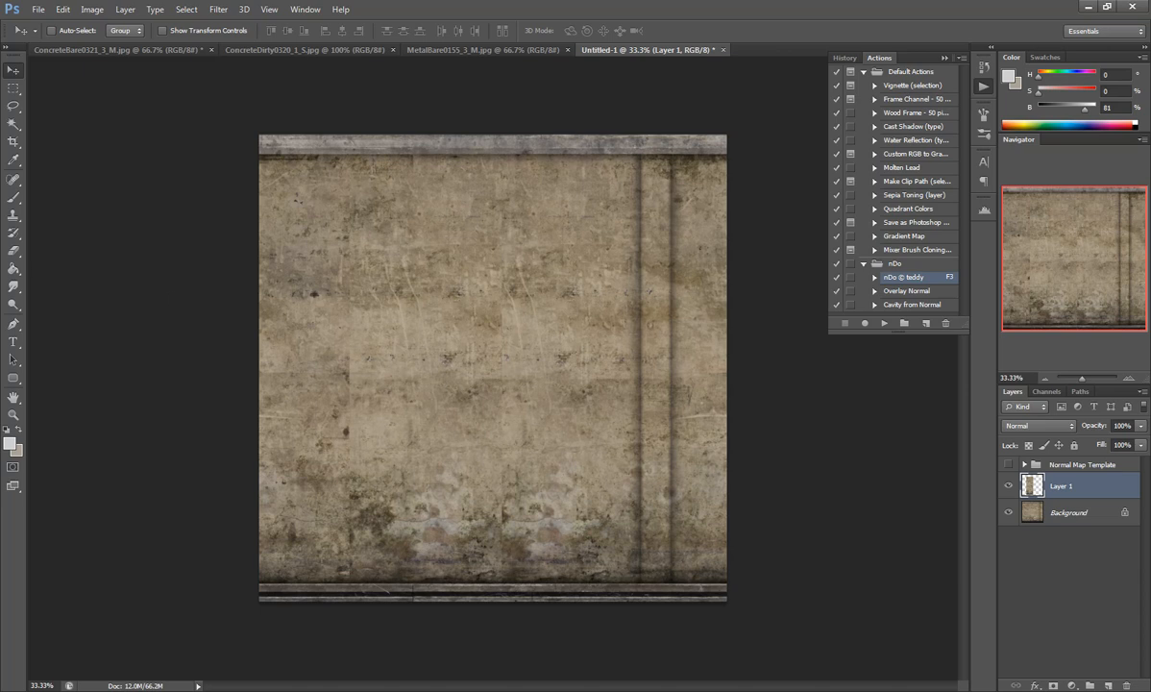
Step: Erase the copied strip's hard edges and its repeated lower stains with a 300 px Eraser brush
{"action": "left_click", "coordinate": [15, 252]}
{"action": "left_click", "coordinate": [69, 32]}
{"action": "left_click", "coordinate": [70, 144]}
{"action": "left_click", "coordinate": [461, 200]}
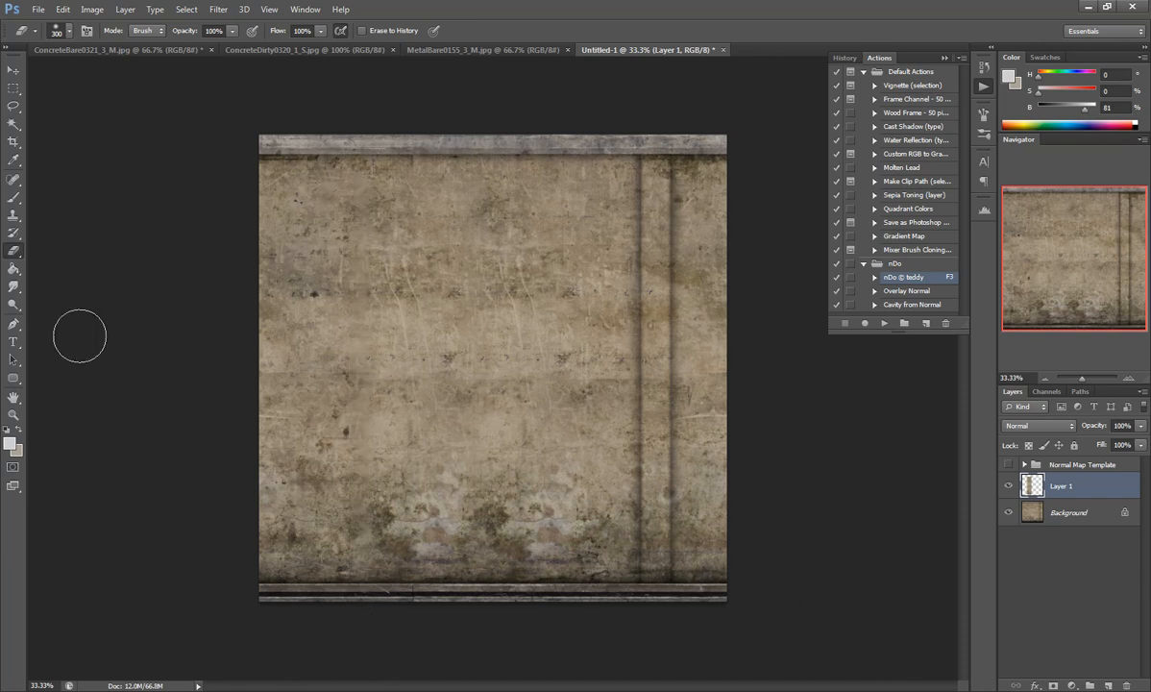
{"action": "mouse_move", "coordinate": [376, 462]}
{"action": "left_mouse_down"}
{"action": "mouse_move", "coordinate": [410, 514]}
{"action": "mouse_move", "coordinate": [445, 485]}
{"action": "mouse_move", "coordinate": [428, 532]}
{"action": "left_mouse_up"}
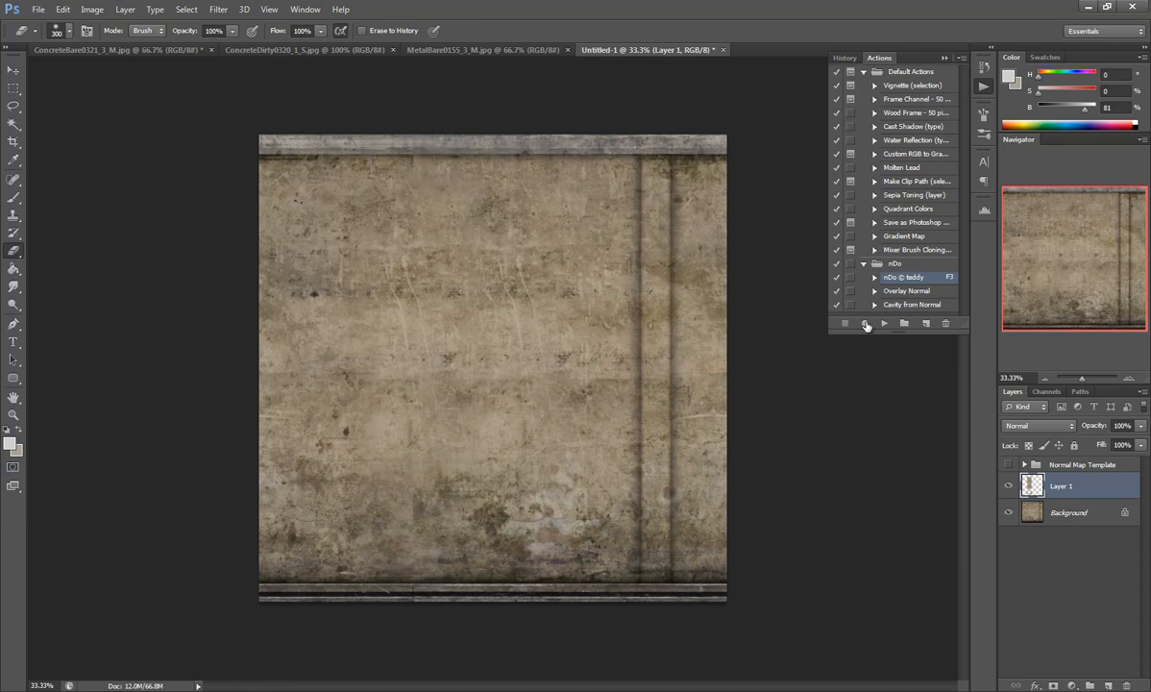
Step: Merge Layer 1 with the Background layer
{"action": "left_click", "coordinate": [1090, 517], "text": "shift"}
{"action": "right_click", "coordinate": [1091, 515]}
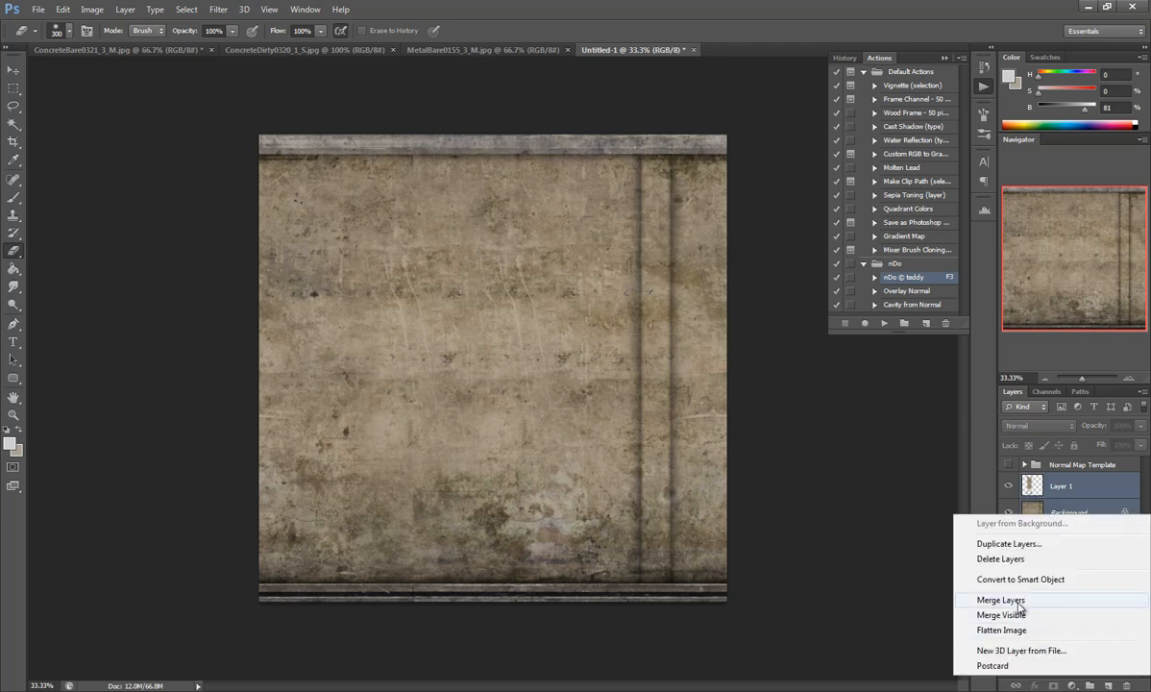
{"action": "left_click", "coordinate": [956, 573]}
Step: Offset the Background layer by -642 pixels horizontally and 0 vertically with Wrap Around to bring the pillar near the centre
{"action": "left_click", "coordinate": [269, 9]}
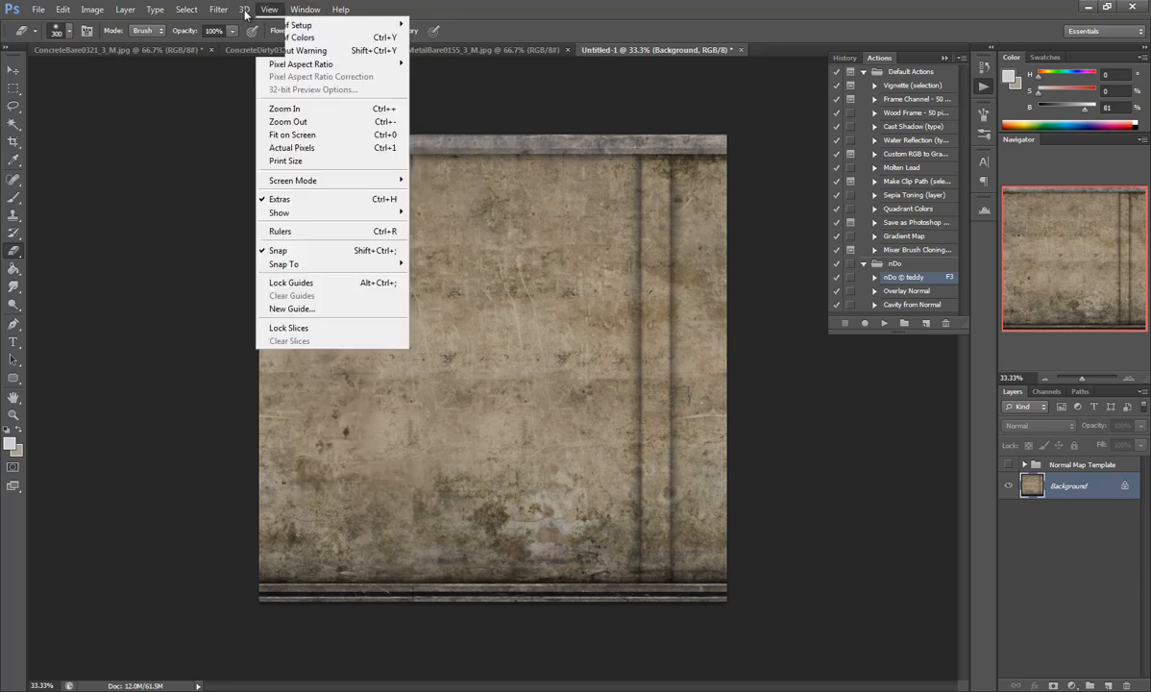
{"action": "mouse_move", "coordinate": [219, 12]}
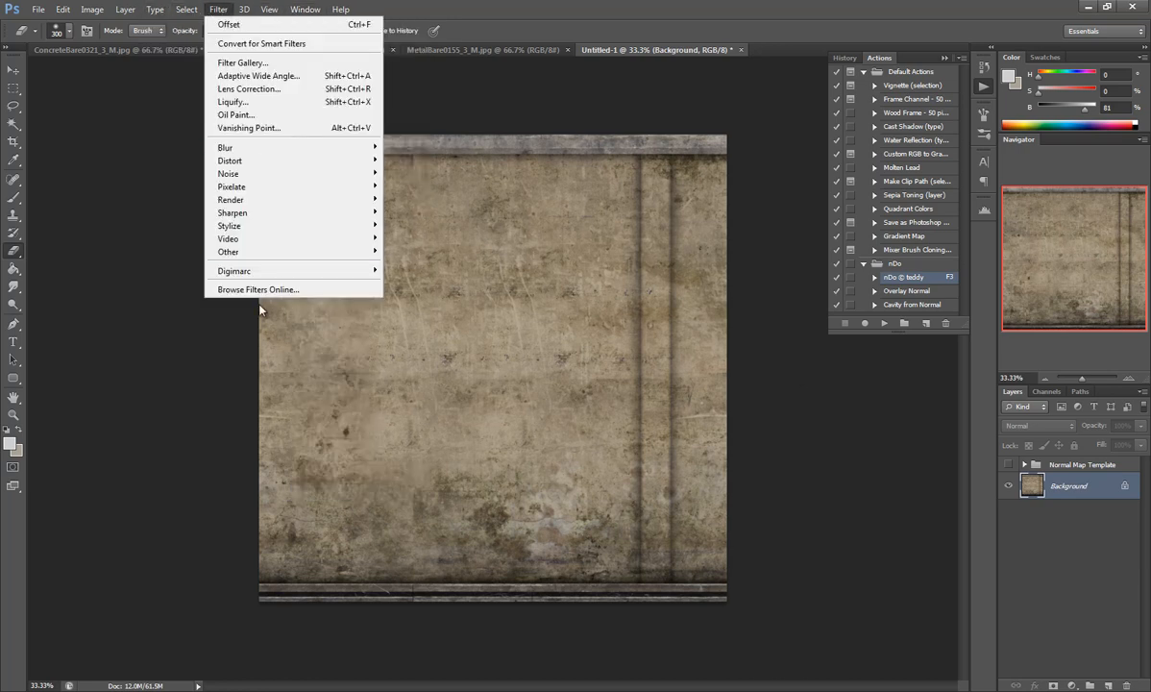
{"action": "mouse_move", "coordinate": [236, 252]}
{"action": "left_click", "coordinate": [405, 303]}
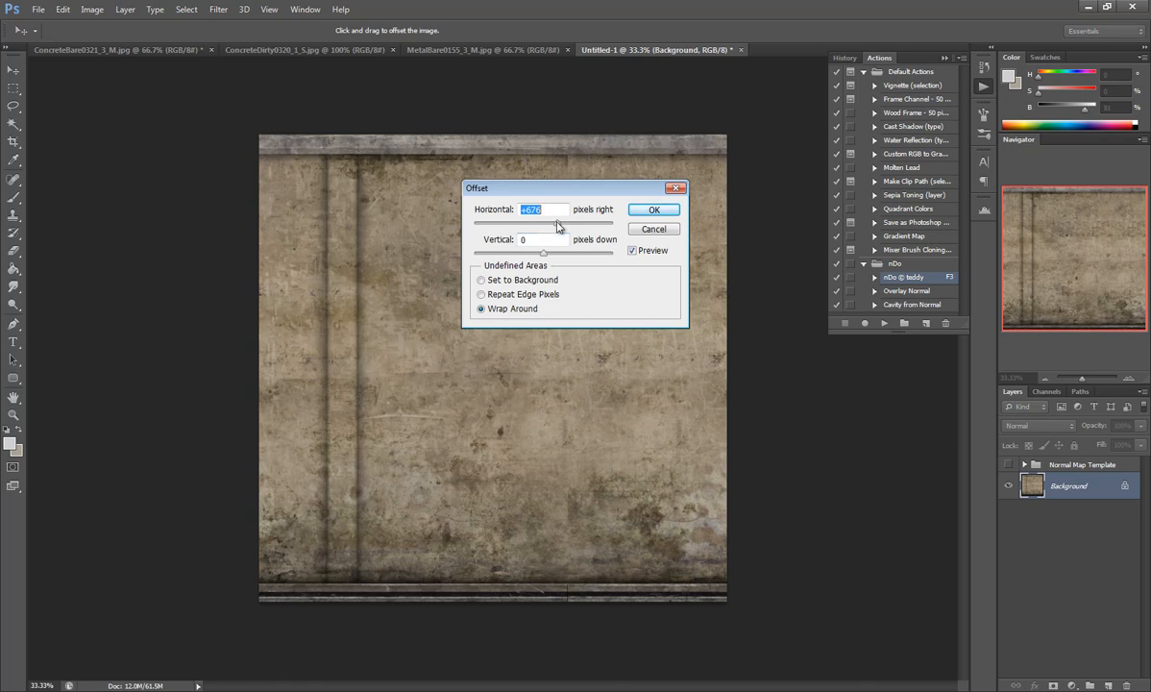
{"action": "type", "text": "0"}
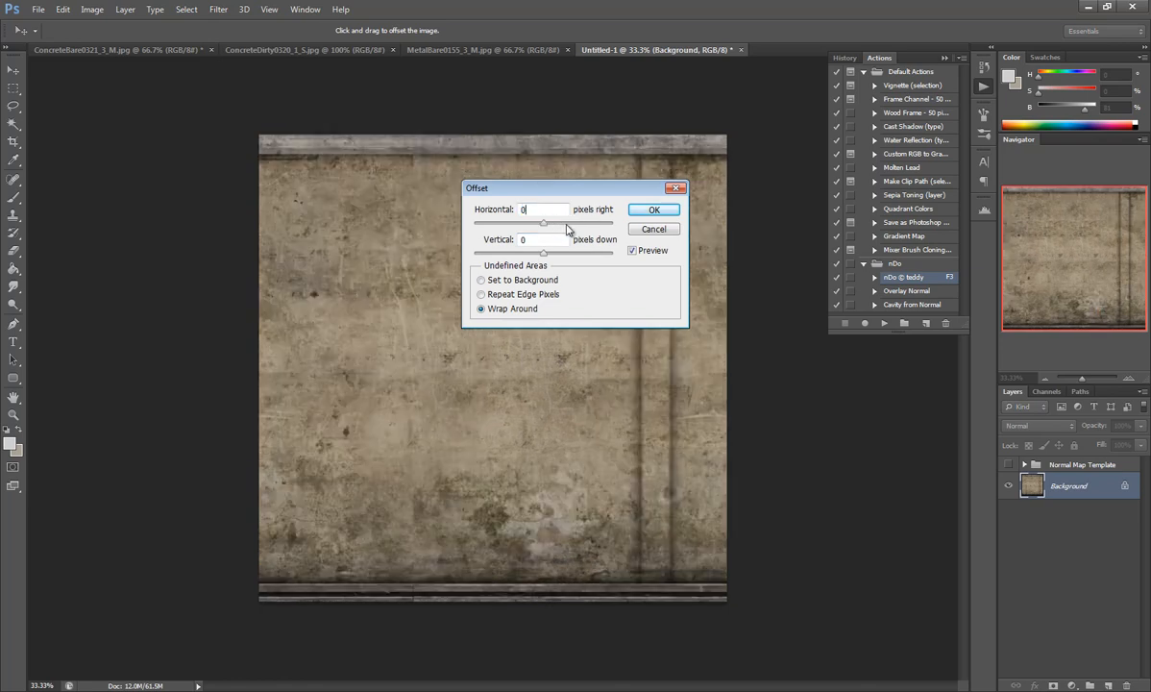
{"action": "left_click_drag", "start_coordinate": [543, 223], "coordinate": [529, 225]}
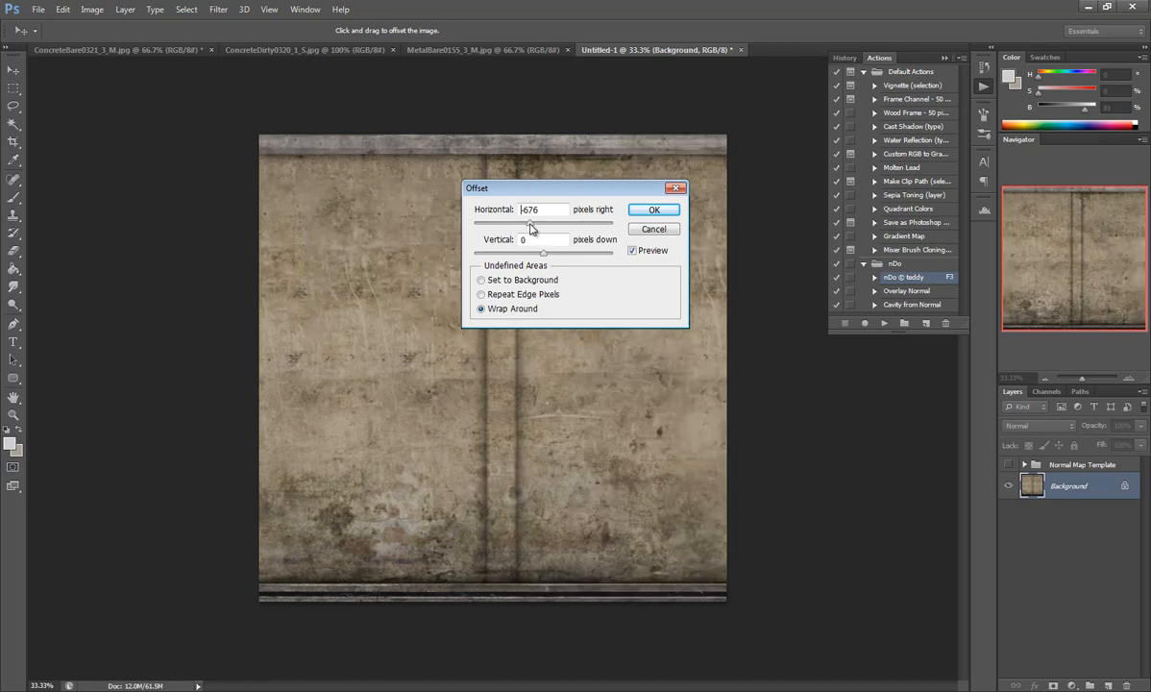
{"action": "left_click_drag", "start_coordinate": [530, 226], "coordinate": [532, 227]}
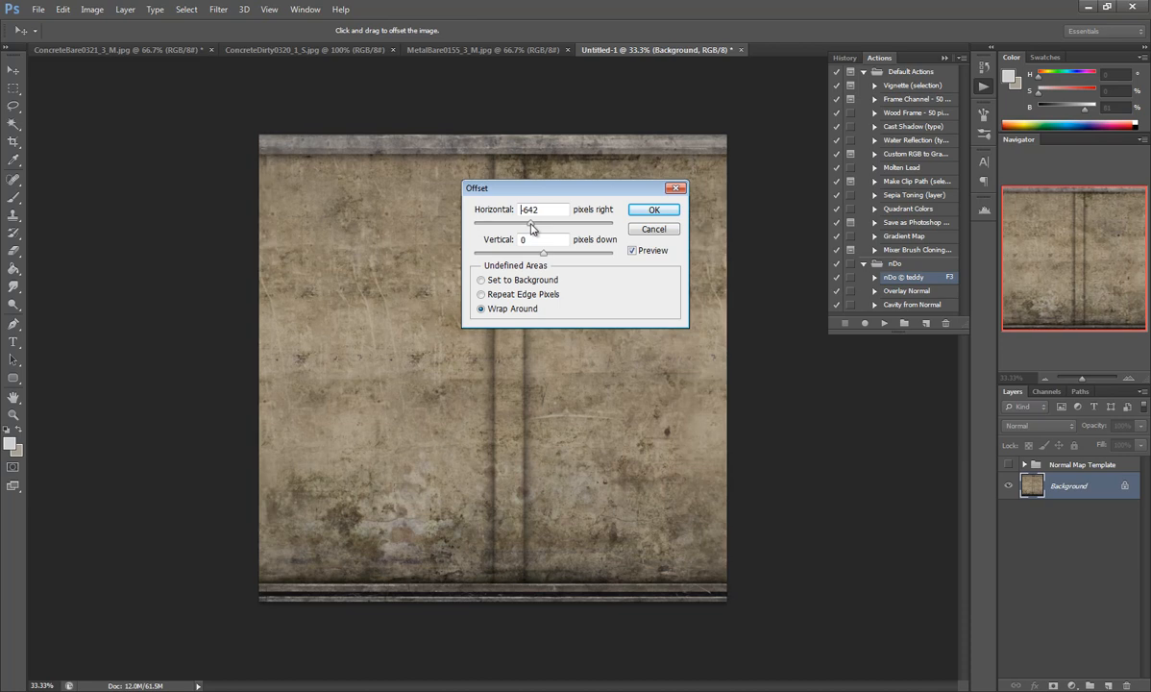
{"action": "left_click", "coordinate": [653, 210]}
{"action": "key", "text": "e"}
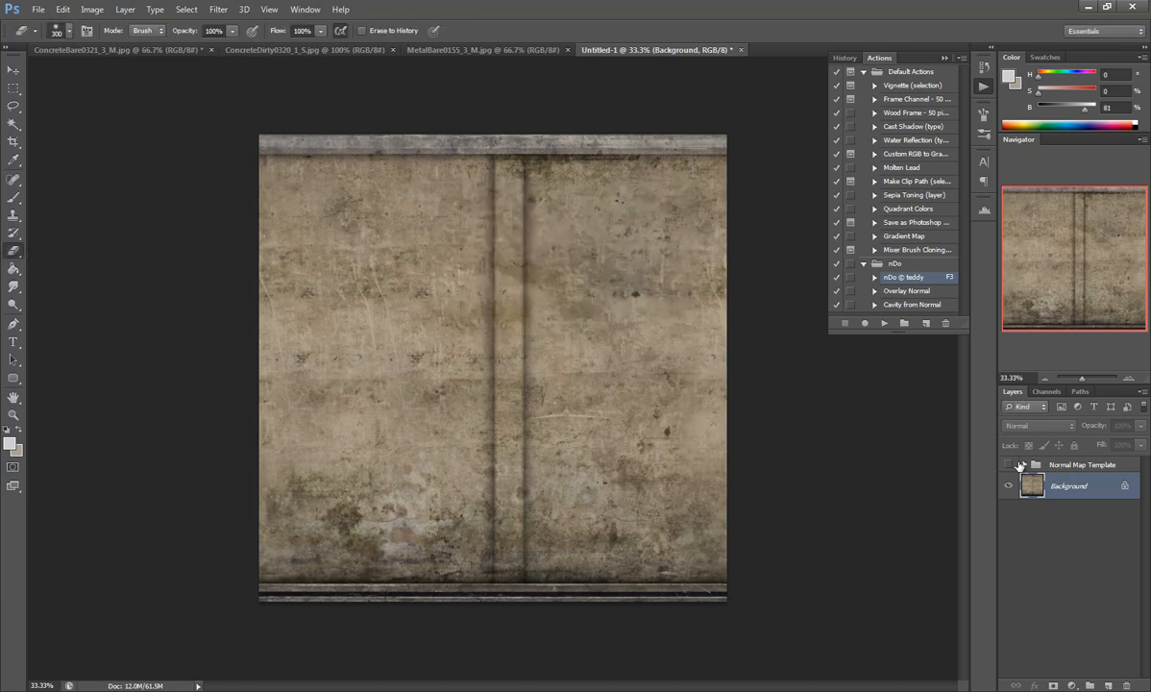
Step: Show the Normal Map Template group and lower its opacity to 78% as an alignment guide over the Background layer
{"action": "left_click", "coordinate": [1008, 464]}
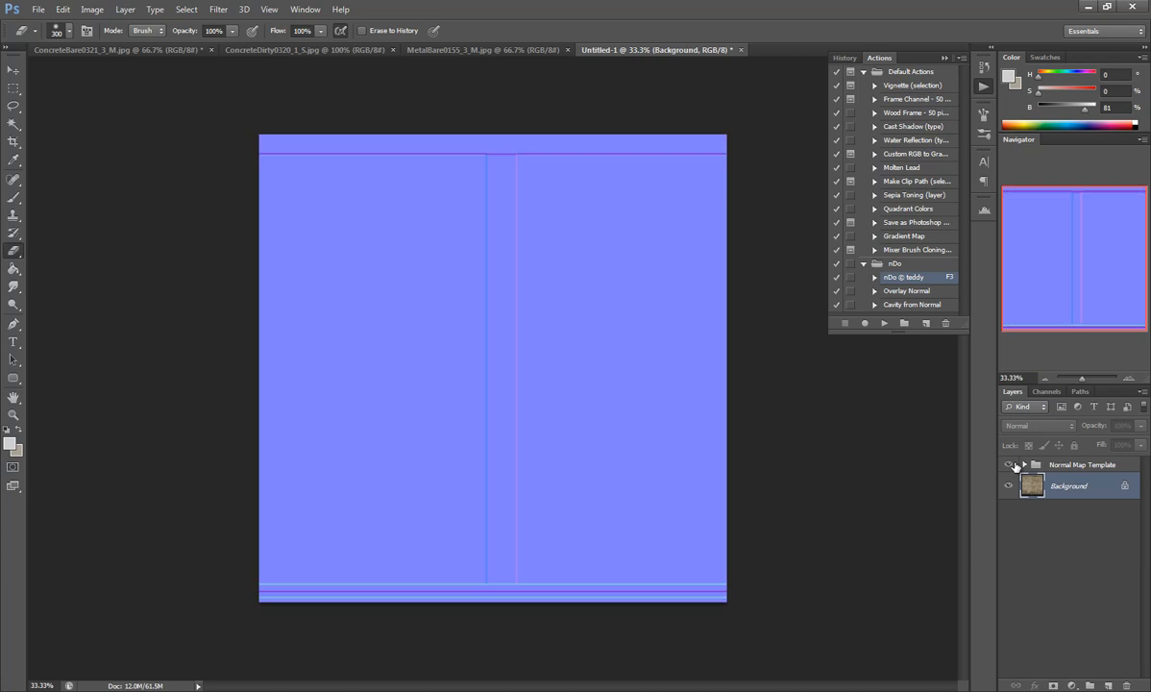
{"action": "left_click", "coordinate": [1110, 465]}
{"action": "left_click", "coordinate": [1126, 443]}
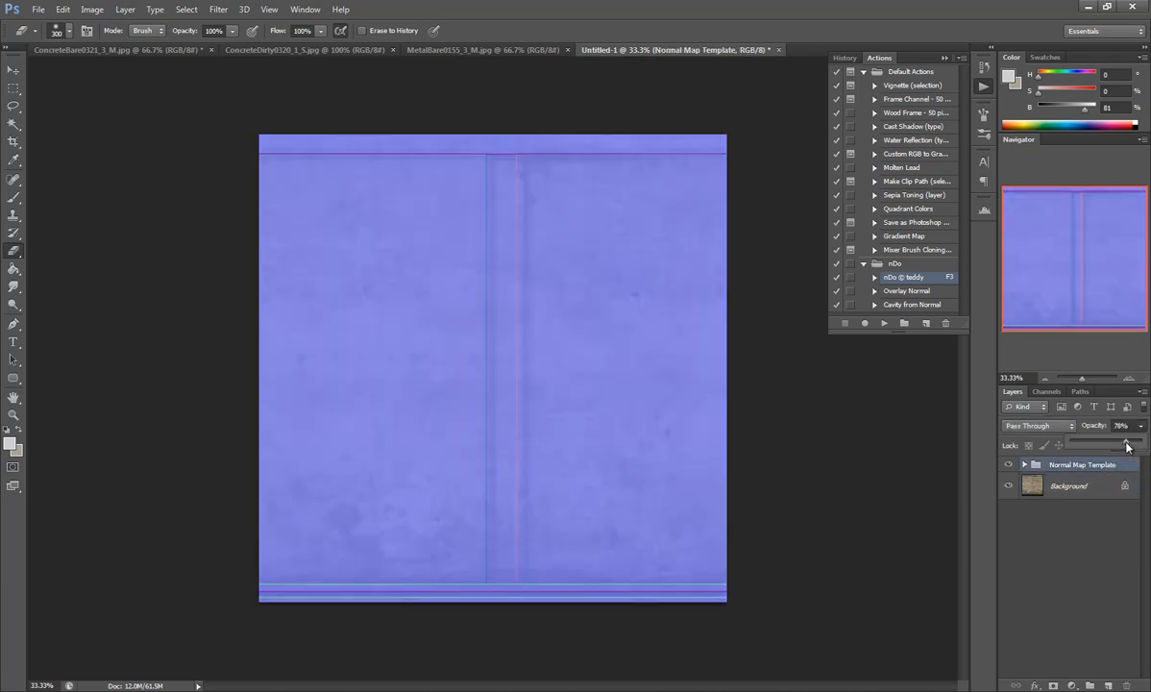
{"action": "left_click", "coordinate": [1091, 484]}
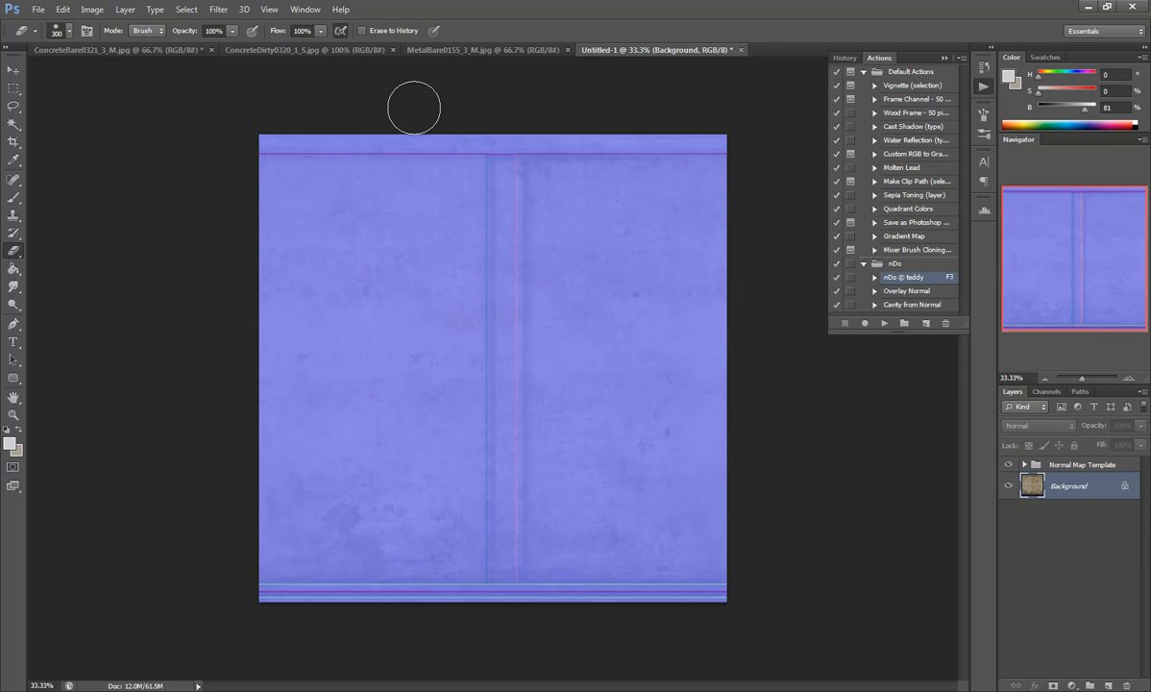
Step: Offset the Background layer by -34 pixels horizontally and 0 vertically with Wrap Around to align its pillar with the normal map lines
{"action": "left_click", "coordinate": [306, 9]}
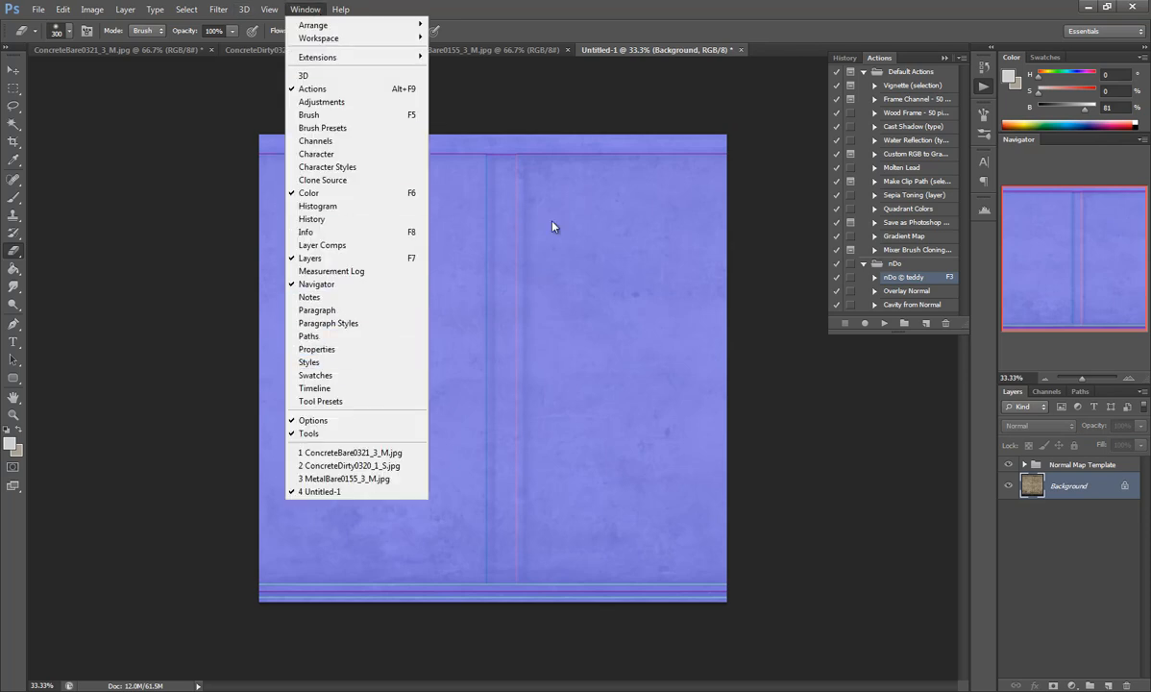
{"action": "left_click", "coordinate": [270, 9]}
{"action": "mouse_move", "coordinate": [218, 9]}
{"action": "mouse_move", "coordinate": [248, 252]}
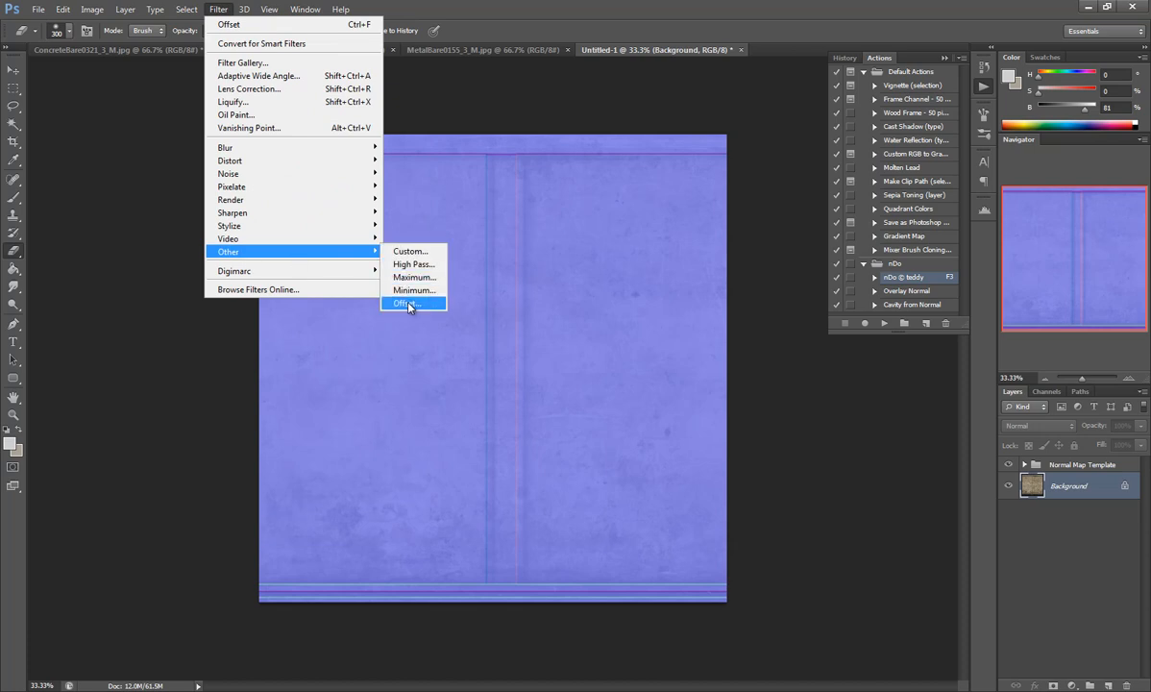
{"action": "left_click", "coordinate": [406, 302]}
{"action": "left_click_drag", "start_coordinate": [661, 232], "coordinate": [595, 203]}
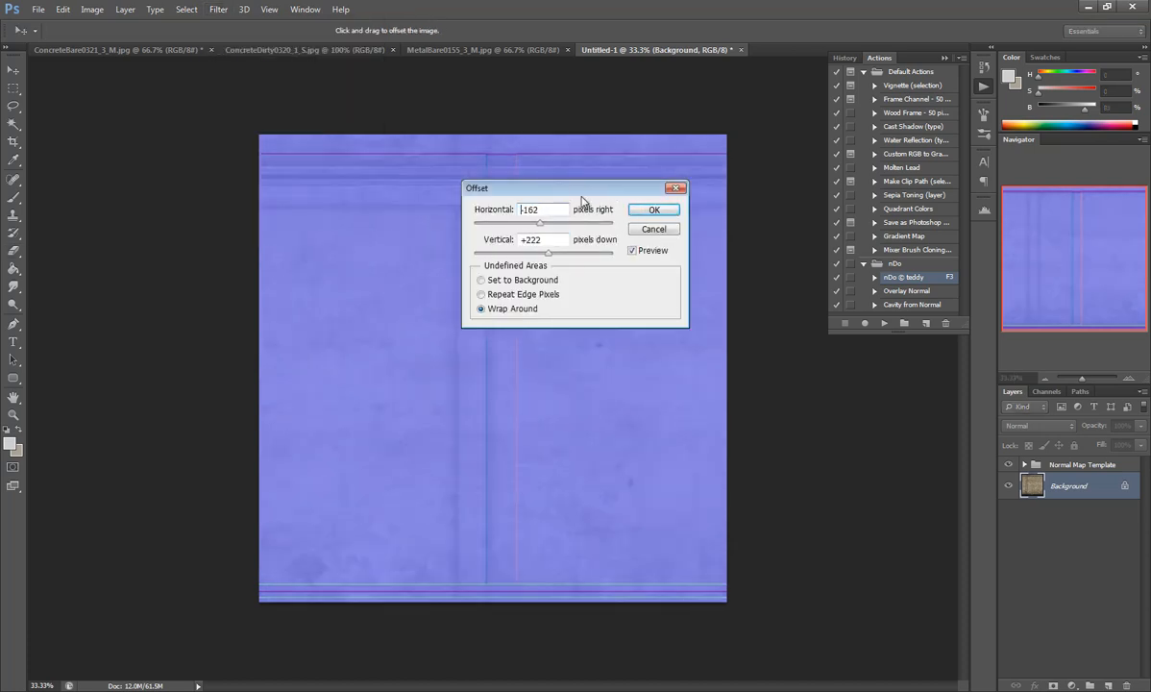
{"action": "key", "text": "Tab"}
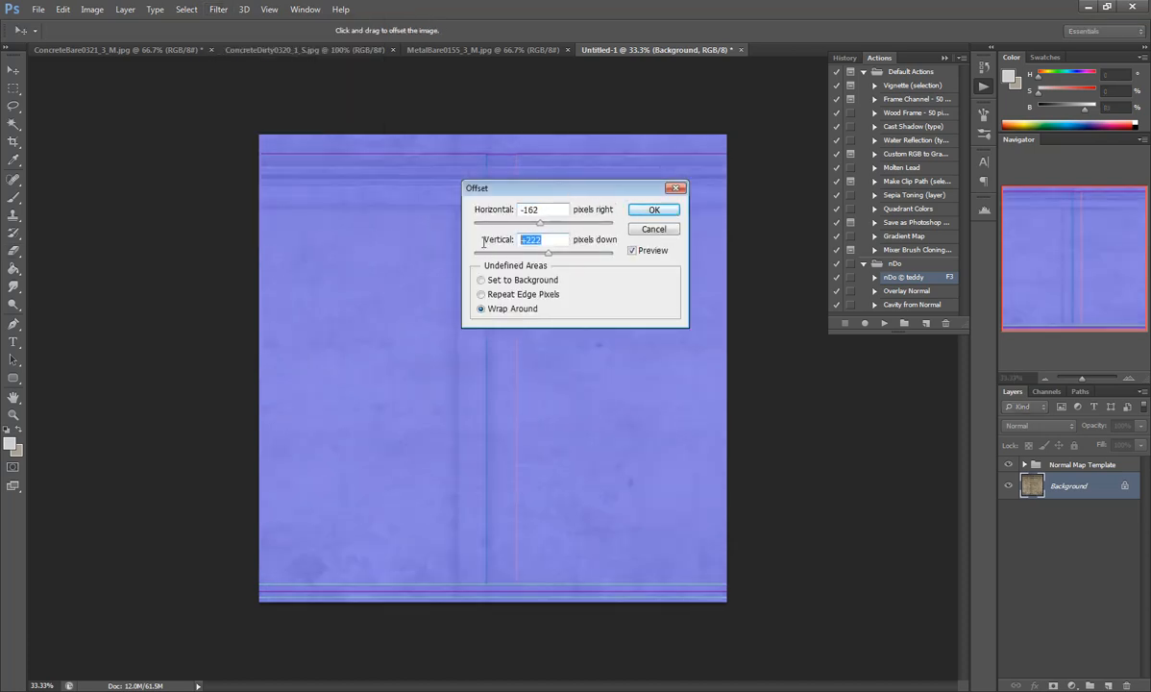
{"action": "type", "text": "0"}
{"action": "left_click_drag", "start_coordinate": [550, 198], "coordinate": [778, 365]}
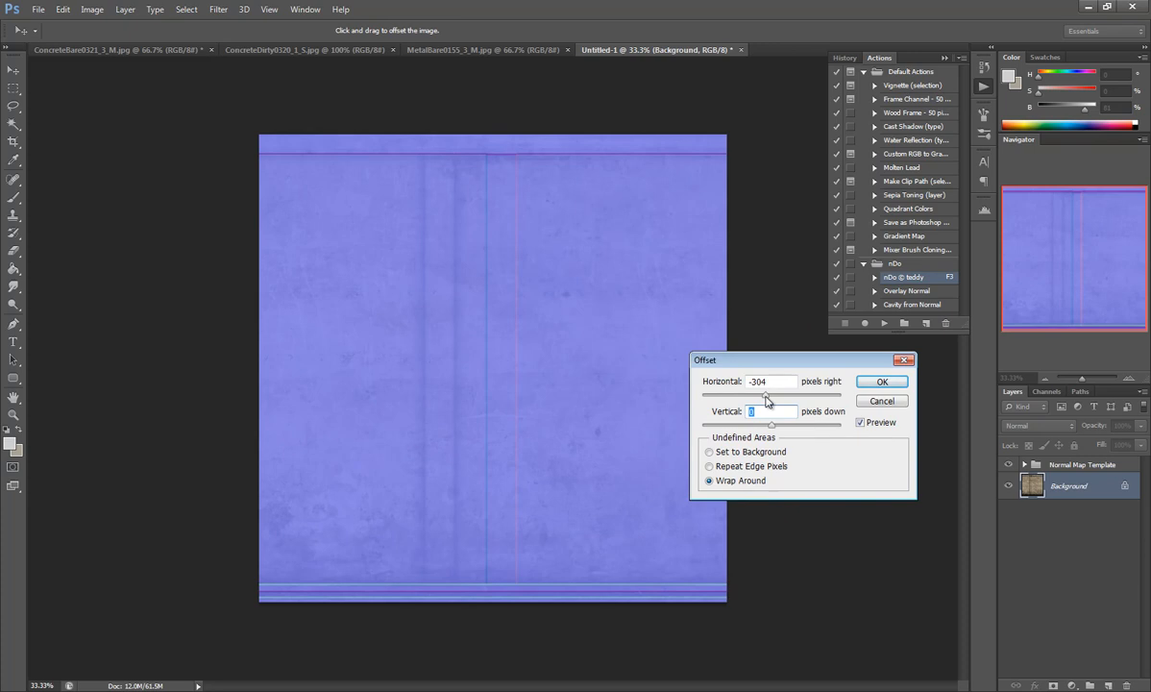
{"action": "left_click_drag", "start_coordinate": [766, 399], "coordinate": [771, 402]}
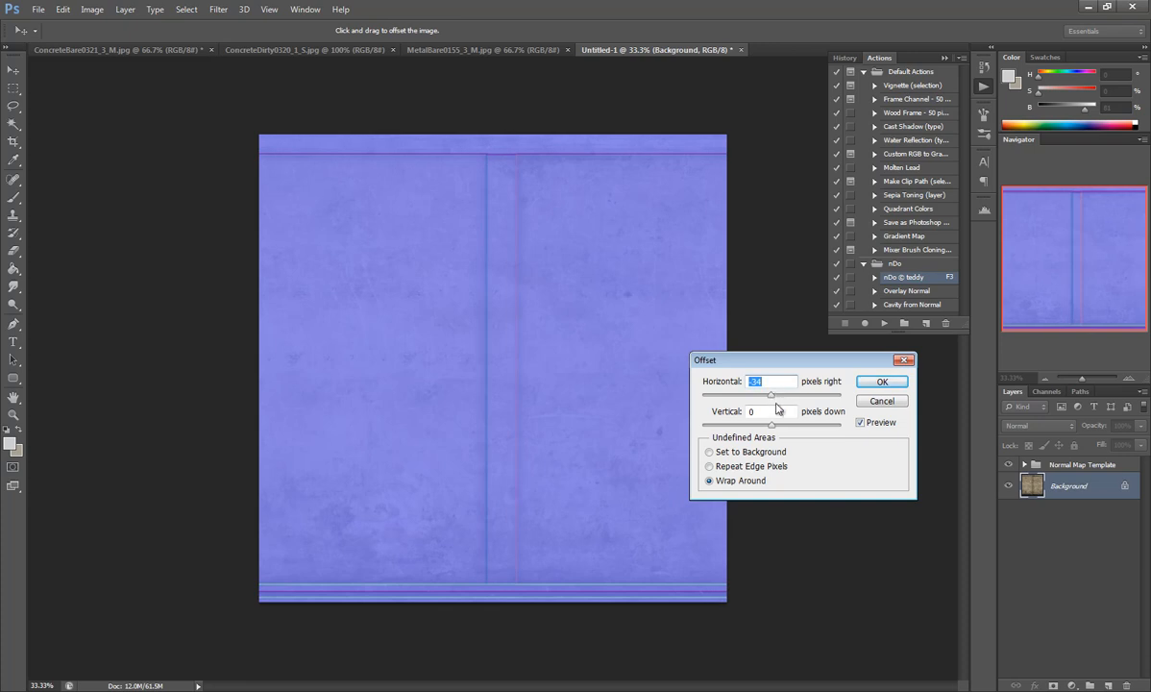
{"action": "left_click", "coordinate": [882, 382]}
{"action": "key", "text": "e"}
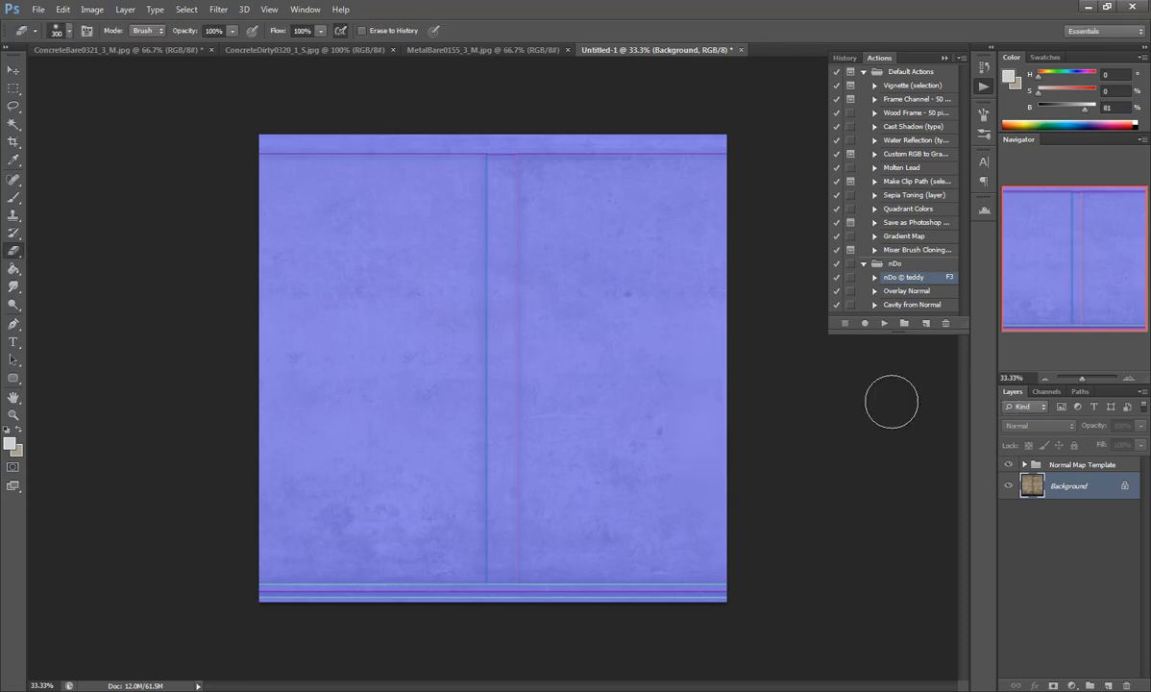
Step: Hide the Normal Map Template group and duplicate the Background layer
{"action": "left_click", "coordinate": [1008, 464]}
{"action": "left_click", "coordinate": [1066, 490]}
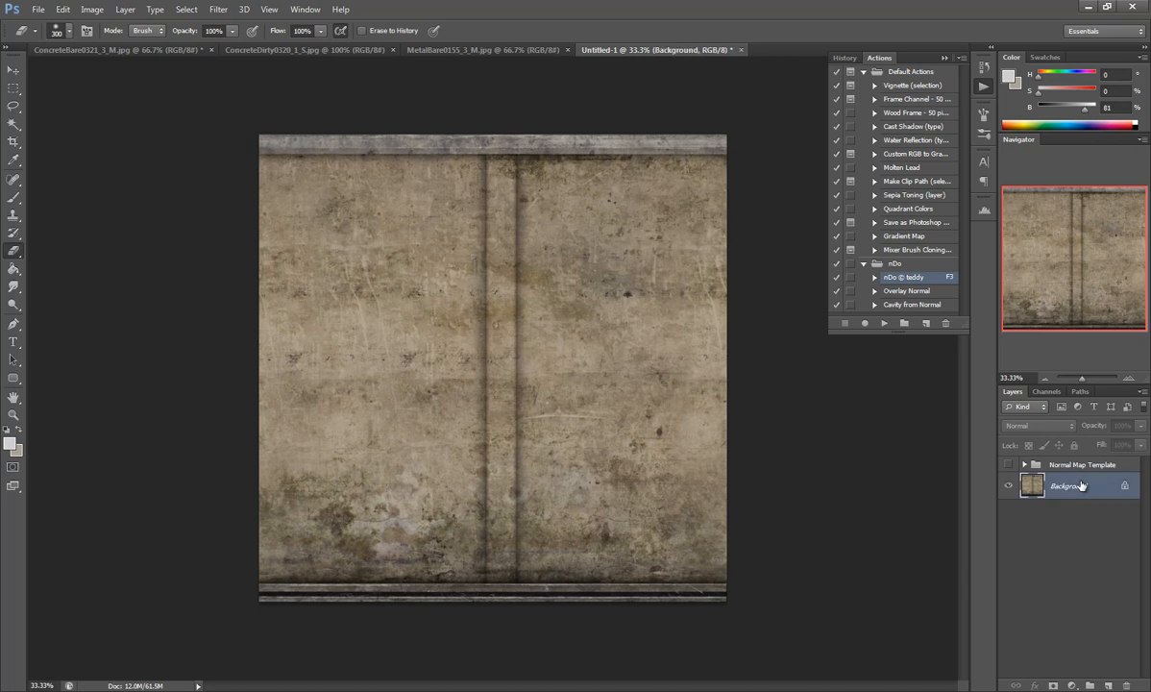
{"action": "left_click_drag", "start_coordinate": [1104, 492], "coordinate": [1113, 681]}
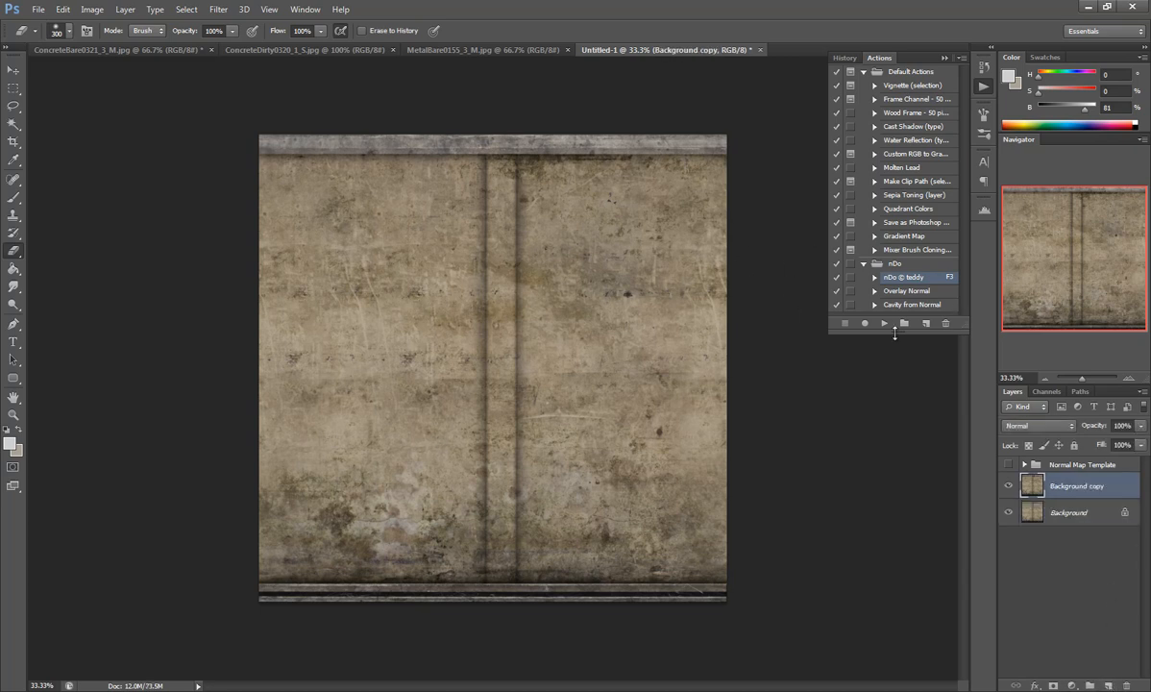
Step: Run the nDo action on the Background copy, removing the bevel at the canvas edges and marking the map as tilable
{"action": "left_click", "coordinate": [884, 324]}
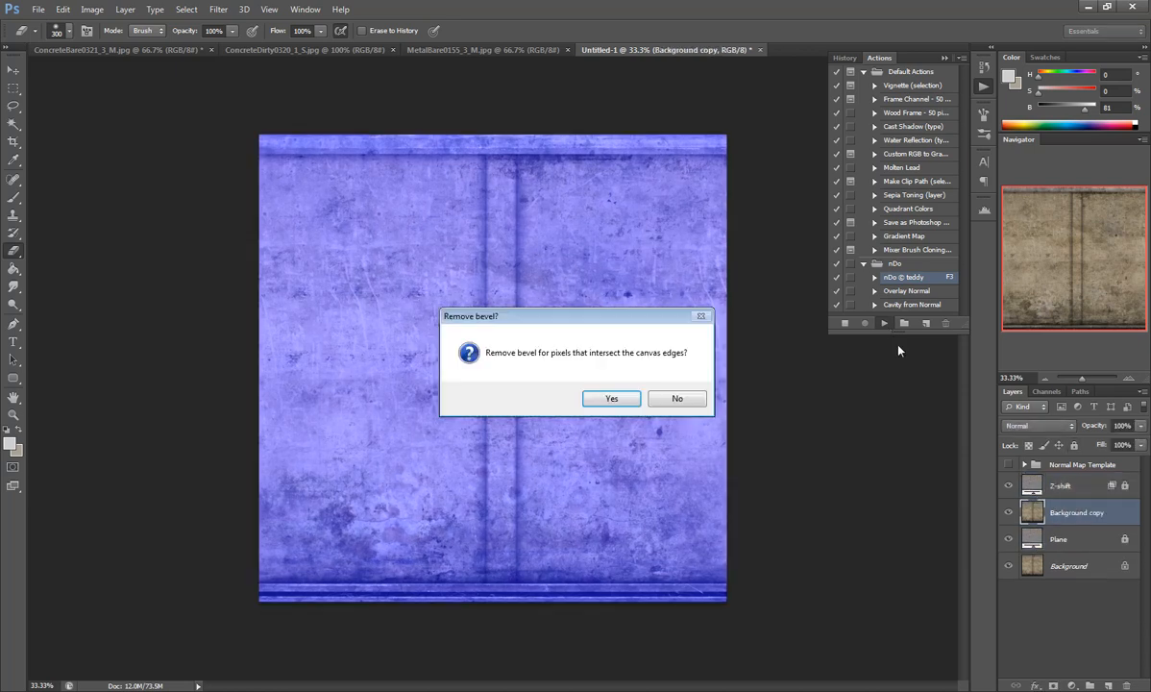
{"action": "left_click", "coordinate": [611, 398]}
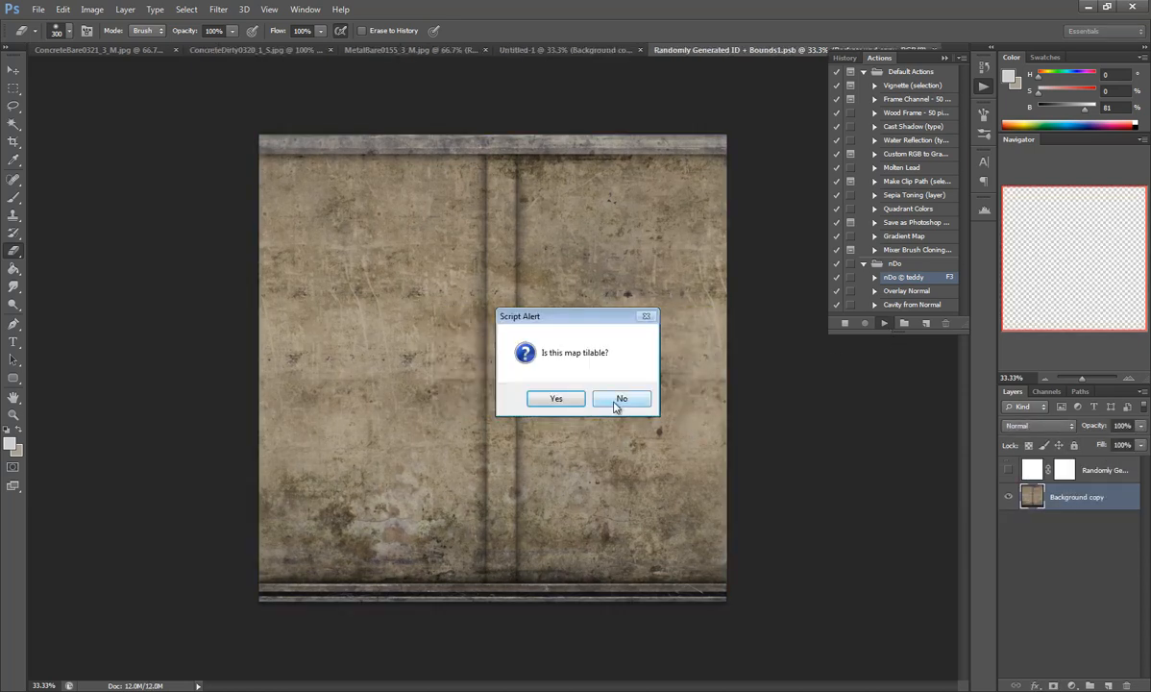
{"action": "left_click", "coordinate": [557, 398]}
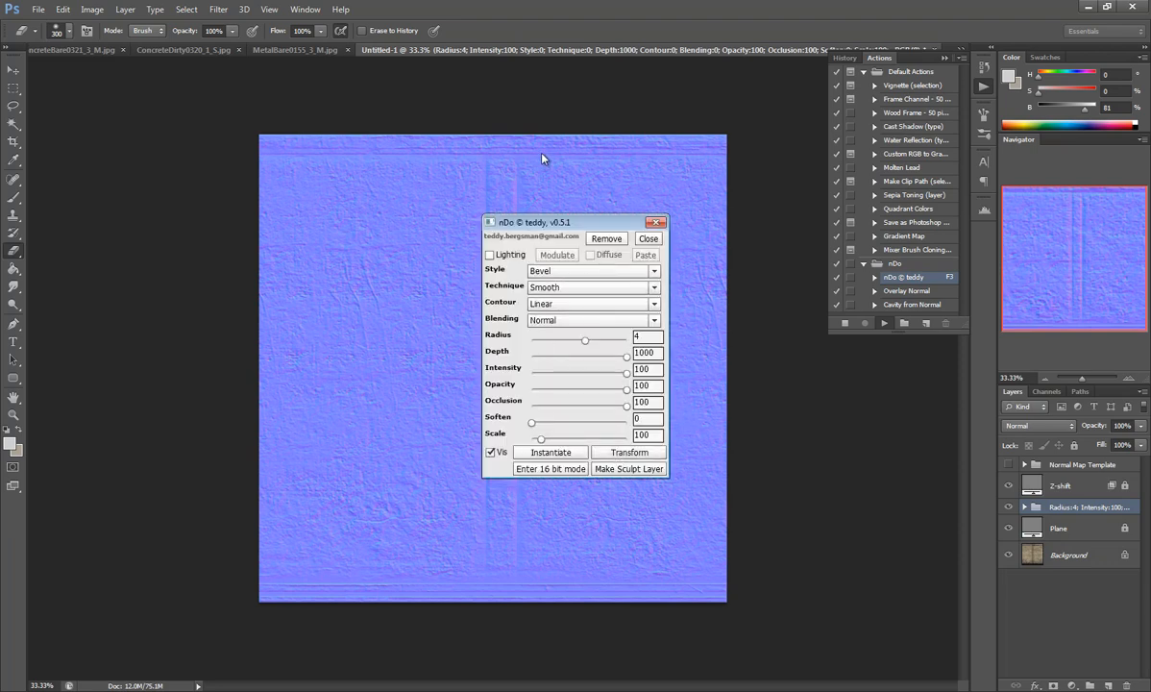
Step: Set the nDo bevel radius to 2 and close the nDo dialog
{"action": "left_click_drag", "start_coordinate": [562, 222], "coordinate": [844, 327]}
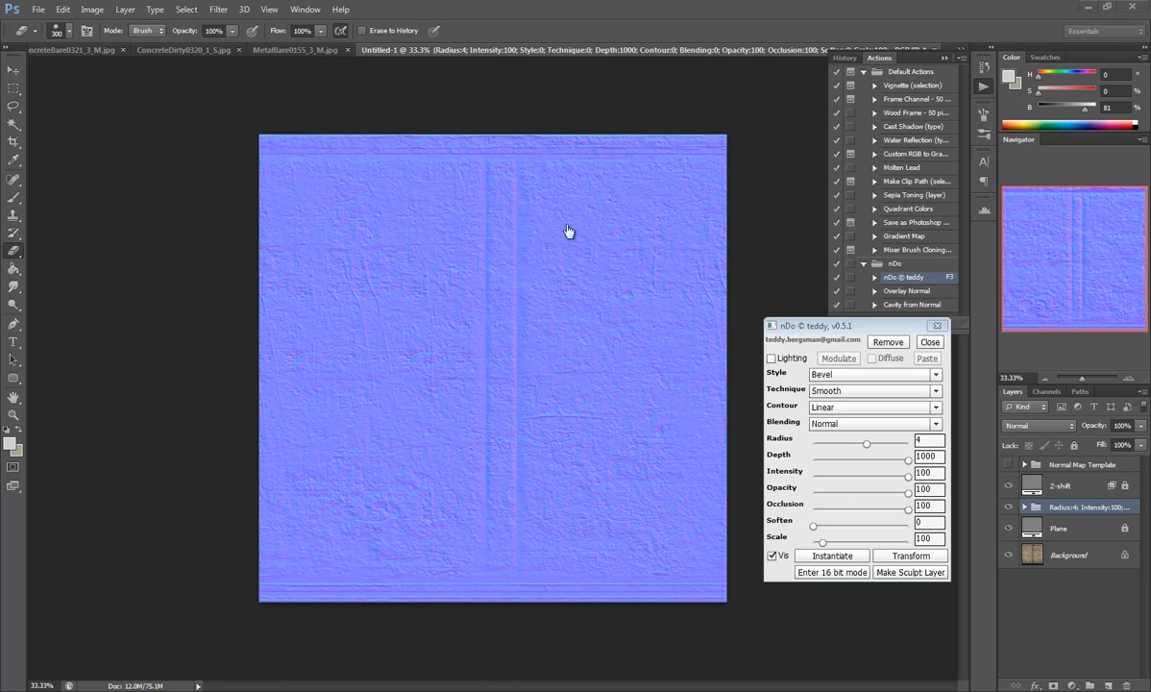
{"action": "left_click", "coordinate": [766, 252]}
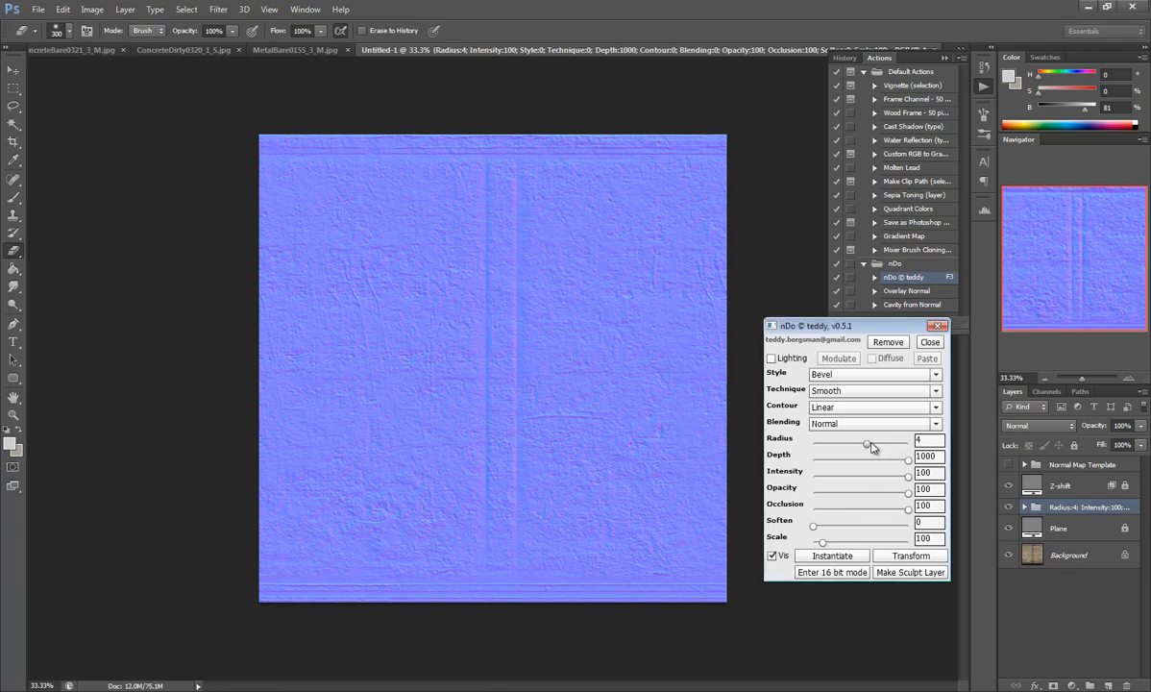
{"action": "left_click_drag", "start_coordinate": [866, 446], "coordinate": [863, 447]}
{"action": "left_click", "coordinate": [930, 342]}
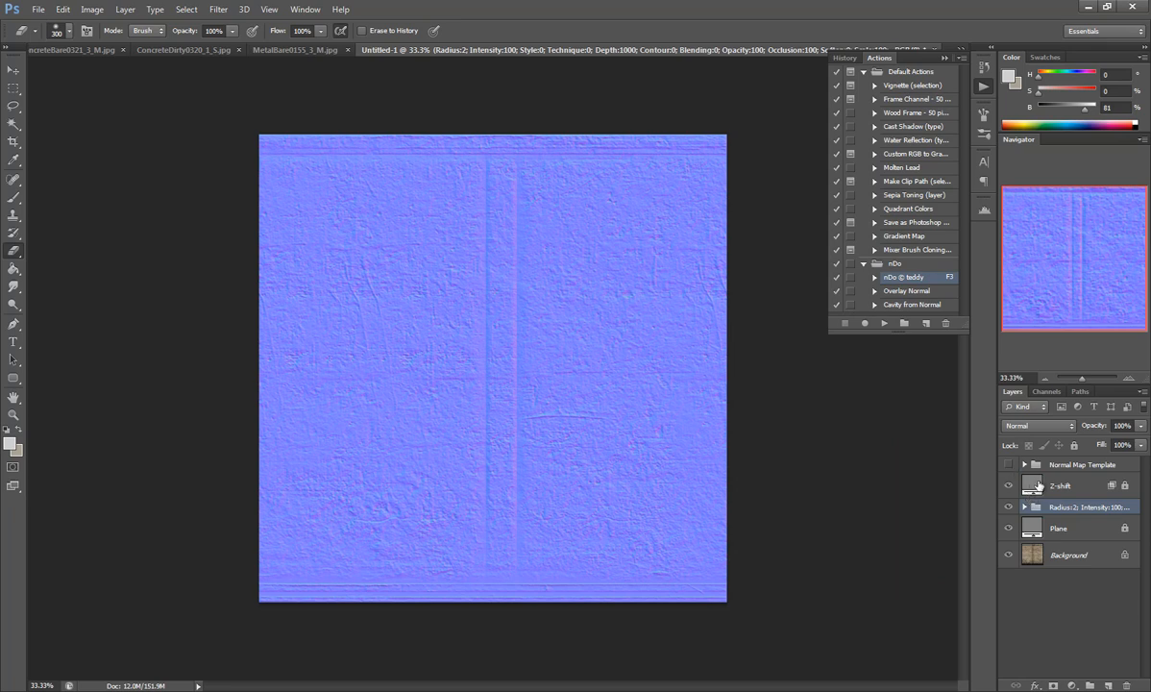
Step: Merge the Z-shift layer, the Radius:2 group and the Plane layer, and place the merged layer above the Normal Map Template group
{"action": "left_click", "coordinate": [1008, 466]}
{"action": "left_click", "coordinate": [1047, 485]}
{"action": "left_click", "coordinate": [1065, 531], "text": "ctrl"}
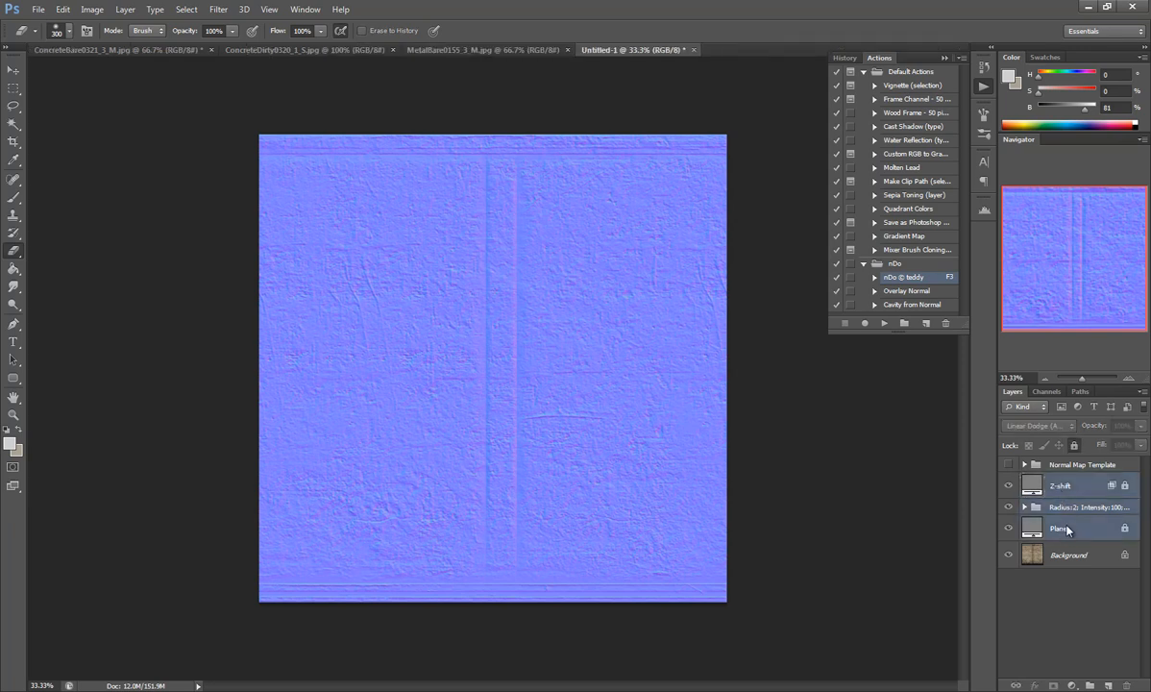
{"action": "right_click", "coordinate": [1064, 531]}
{"action": "left_click", "coordinate": [956, 475]}
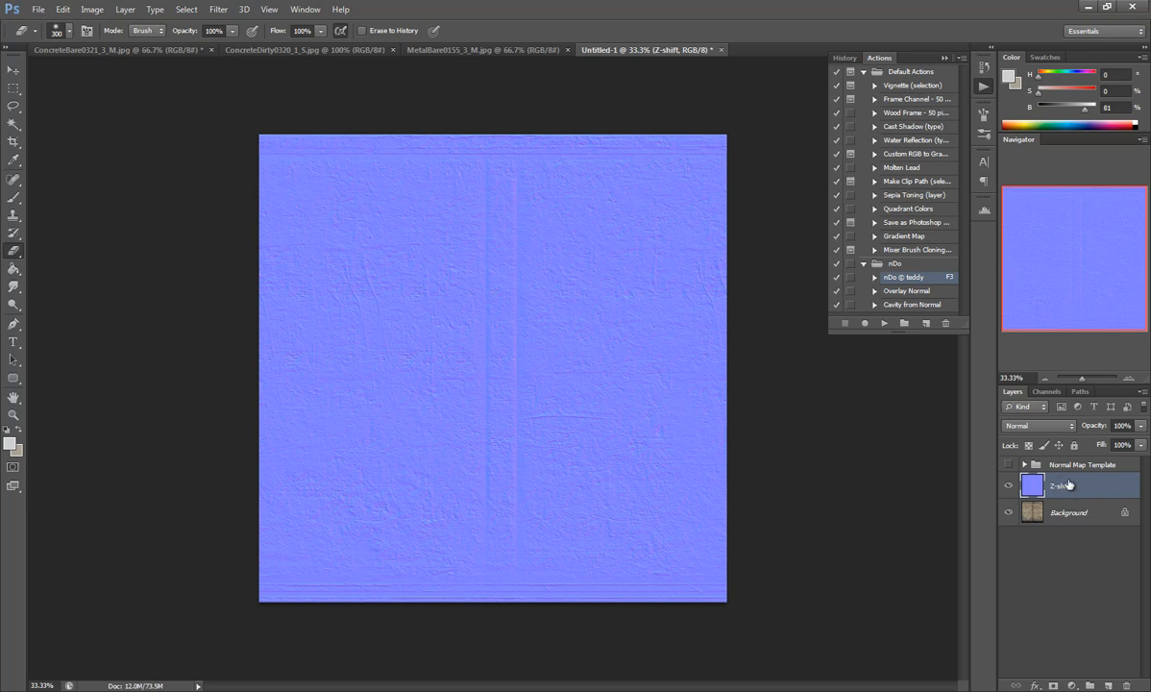
{"action": "mouse_move", "coordinate": [1061, 485]}
{"action": "left_mouse_down"}
{"action": "mouse_move", "coordinate": [967, 425]}
{"action": "mouse_move", "coordinate": [1003, 427]}
{"action": "mouse_move", "coordinate": [1062, 462]}
{"action": "left_mouse_up"}
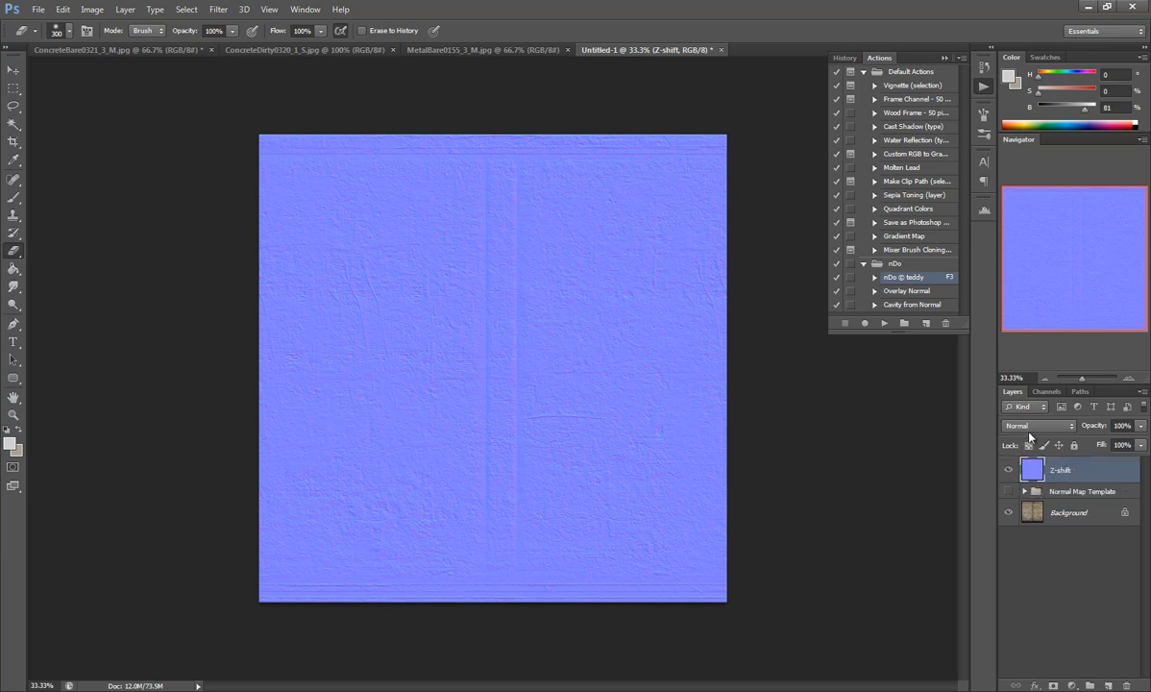
Step: Set the Z-shift layer's blend mode to Overlay and show the Normal Map Template group beneath it
{"action": "left_click", "coordinate": [1028, 434]}
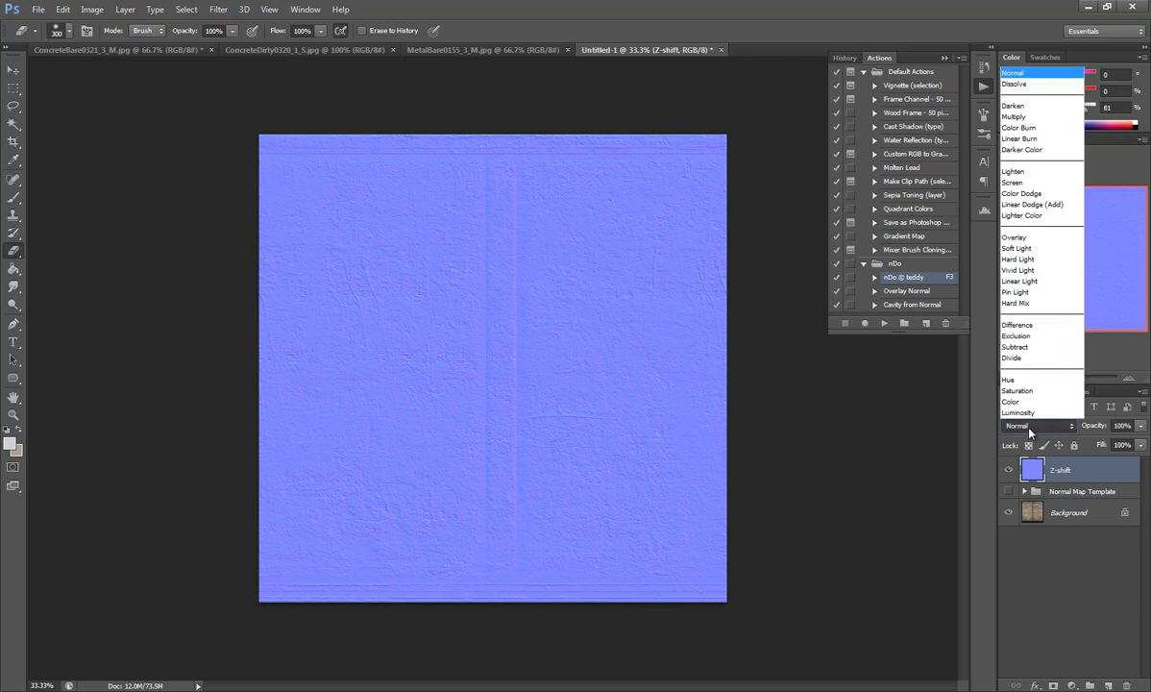
{"action": "left_click", "coordinate": [1029, 237]}
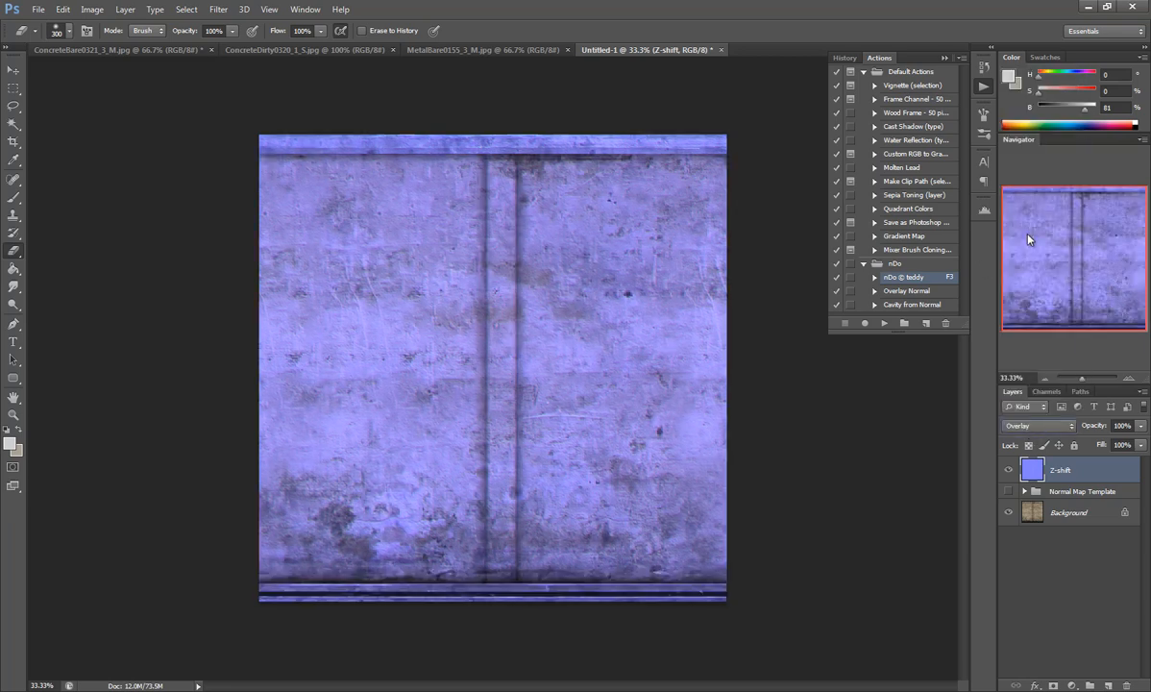
{"action": "left_click", "coordinate": [1009, 491]}
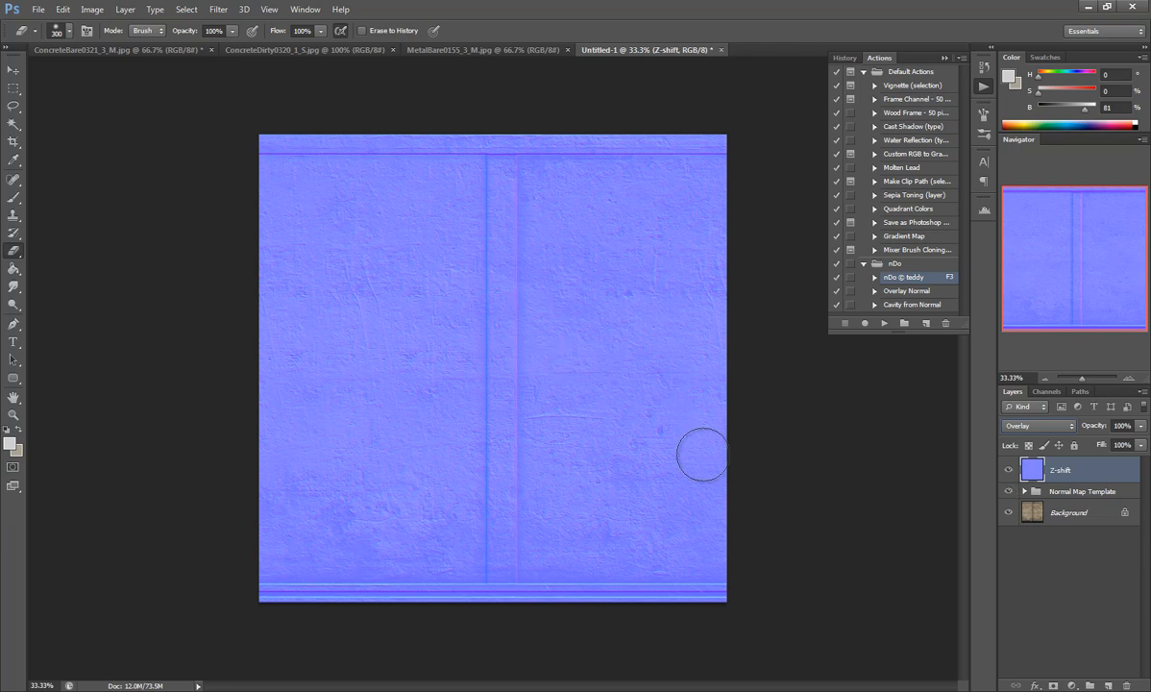
Step: Compare the normal map with and without the Z-shift detail layer, then reselect Z-shift
{"action": "left_click", "coordinate": [1008, 470]}
{"action": "left_click", "coordinate": [1052, 491]}
{"action": "left_click", "coordinate": [1140, 426]}
{"action": "mouse_move", "coordinate": [1143, 440]}
{"action": "left_mouse_down"}
{"action": "mouse_move", "coordinate": [1131, 440]}
{"action": "mouse_move", "coordinate": [1147, 444]}
{"action": "left_mouse_up"}
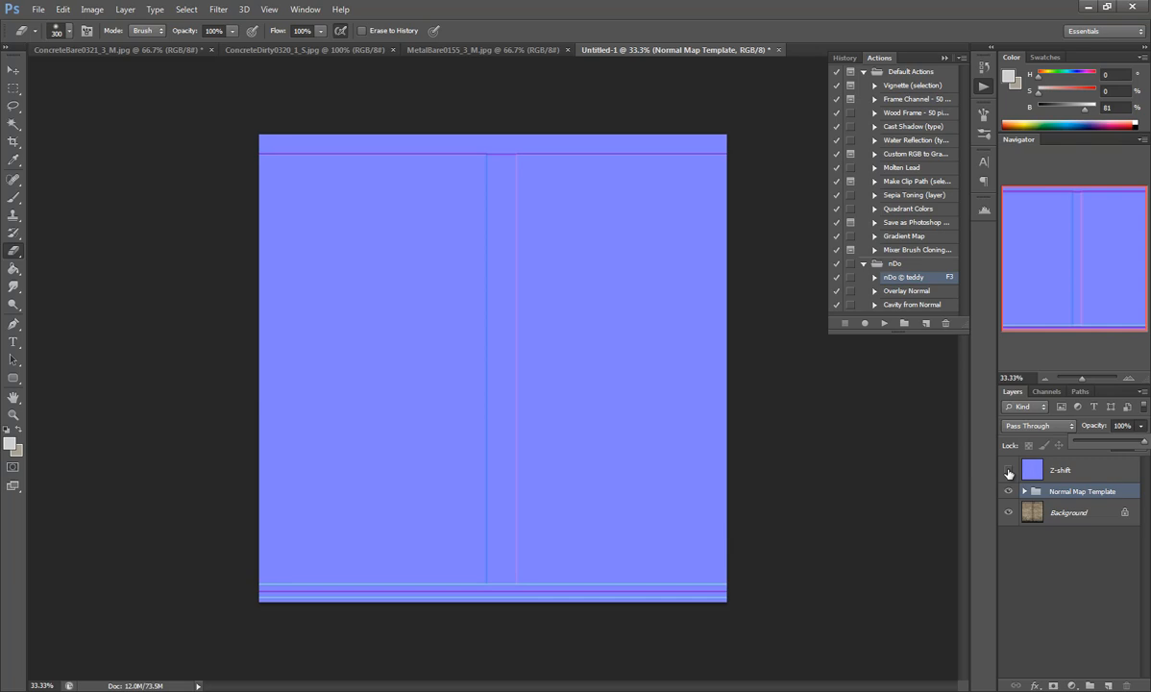
{"action": "left_click", "coordinate": [1008, 470]}
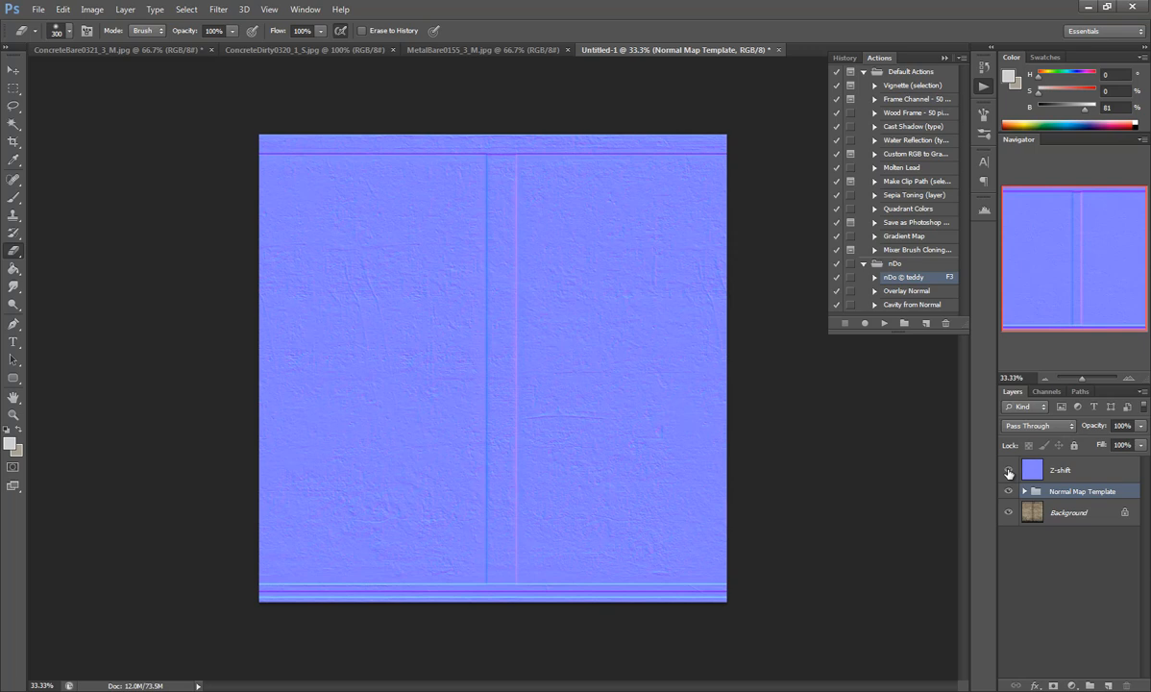
{"action": "left_click", "coordinate": [1009, 472]}
{"action": "left_click", "coordinate": [1009, 472]}
{"action": "left_click", "coordinate": [1007, 472]}
{"action": "left_click", "coordinate": [1008, 472]}
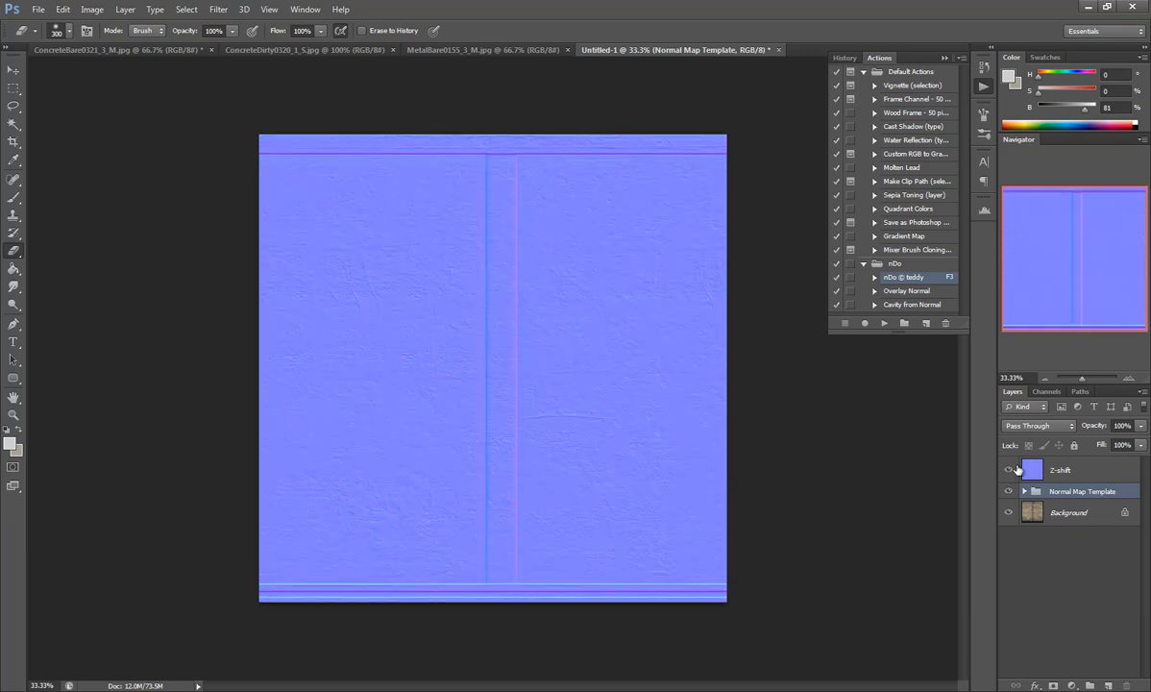
{"action": "left_click", "coordinate": [1081, 471]}
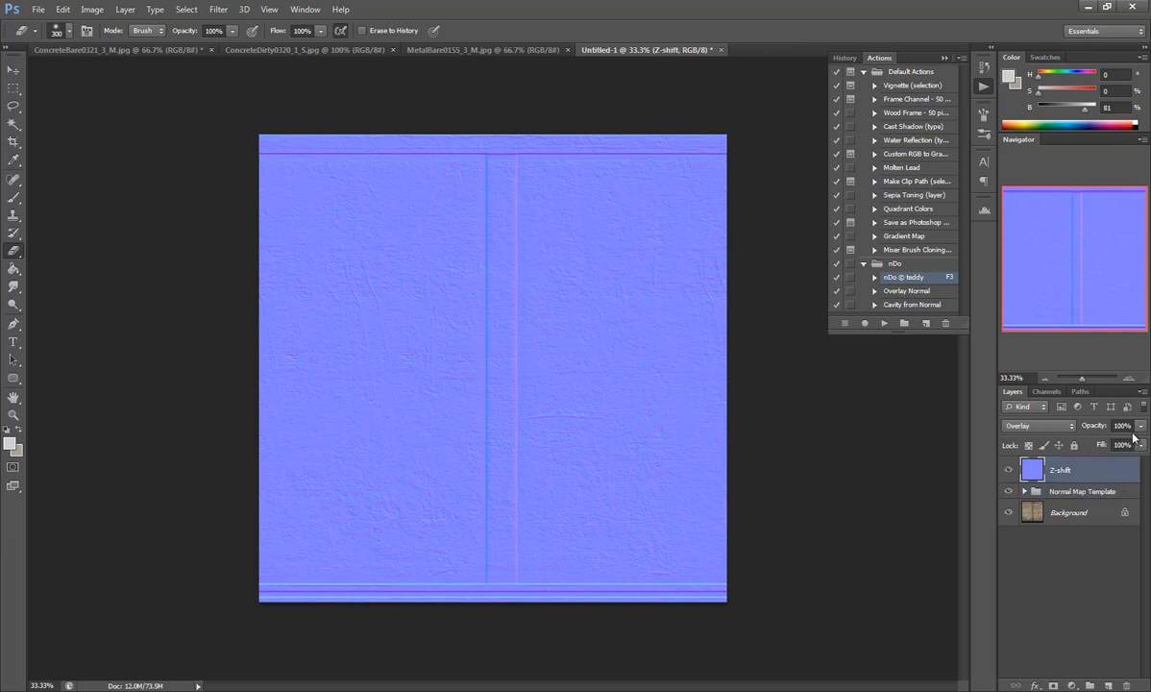
Step: Start saving the normal map under a new name, creating and opening a Desktop folder named Wall Texture
{"action": "left_click", "coordinate": [36, 10]}
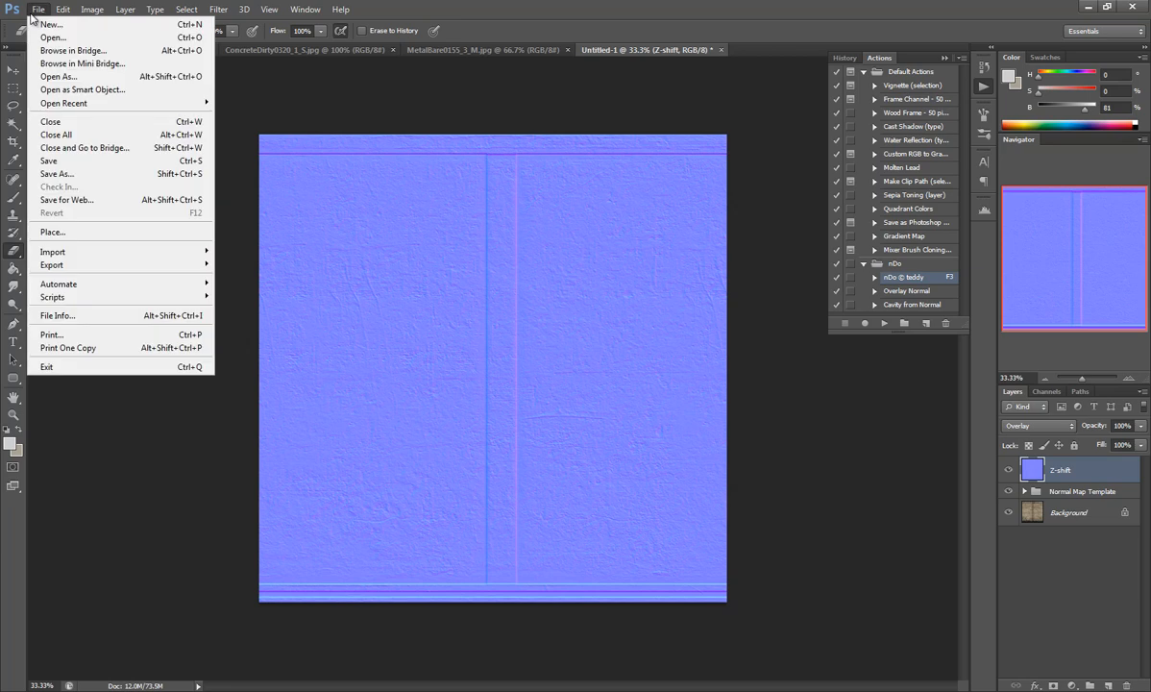
{"action": "left_click", "coordinate": [56, 174]}
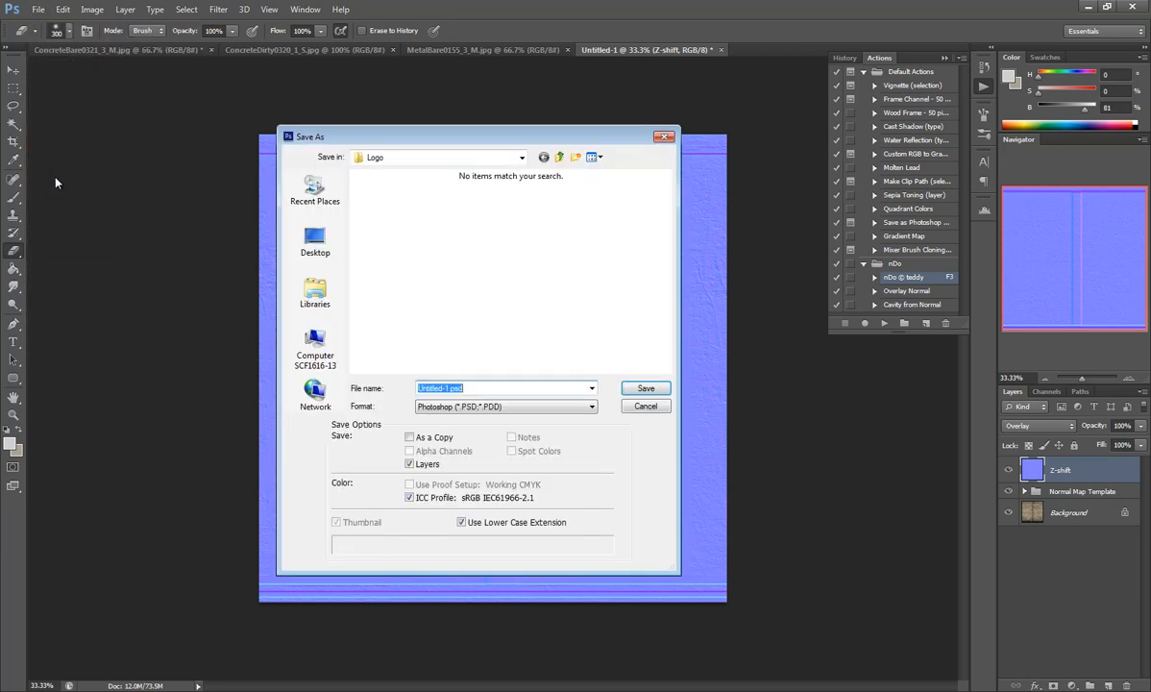
{"action": "left_click", "coordinate": [559, 158]}
{"action": "left_click", "coordinate": [574, 156]}
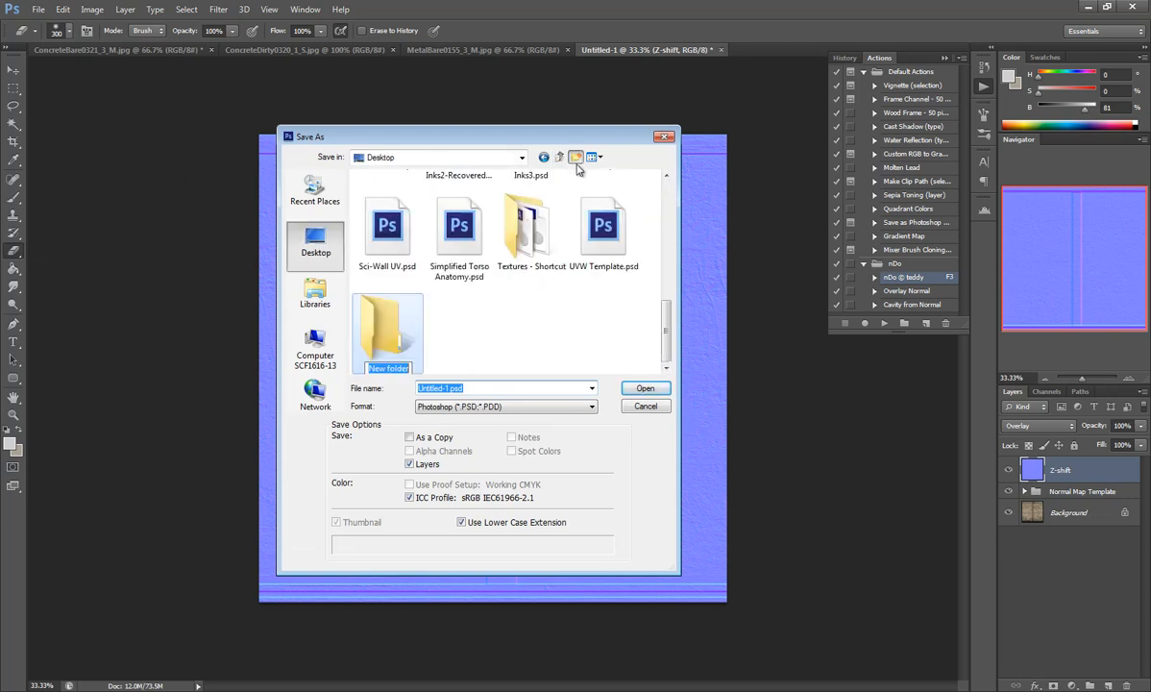
{"action": "type", "text": "Wall Texture"}
{"action": "key", "text": "Return"}
{"action": "key", "text": "Return"}
Step: Save the combined normal map in the Wall Texture folder as the Targa file Wall_NRM at 32 bits/pixel
{"action": "double_click", "coordinate": [486, 386]}
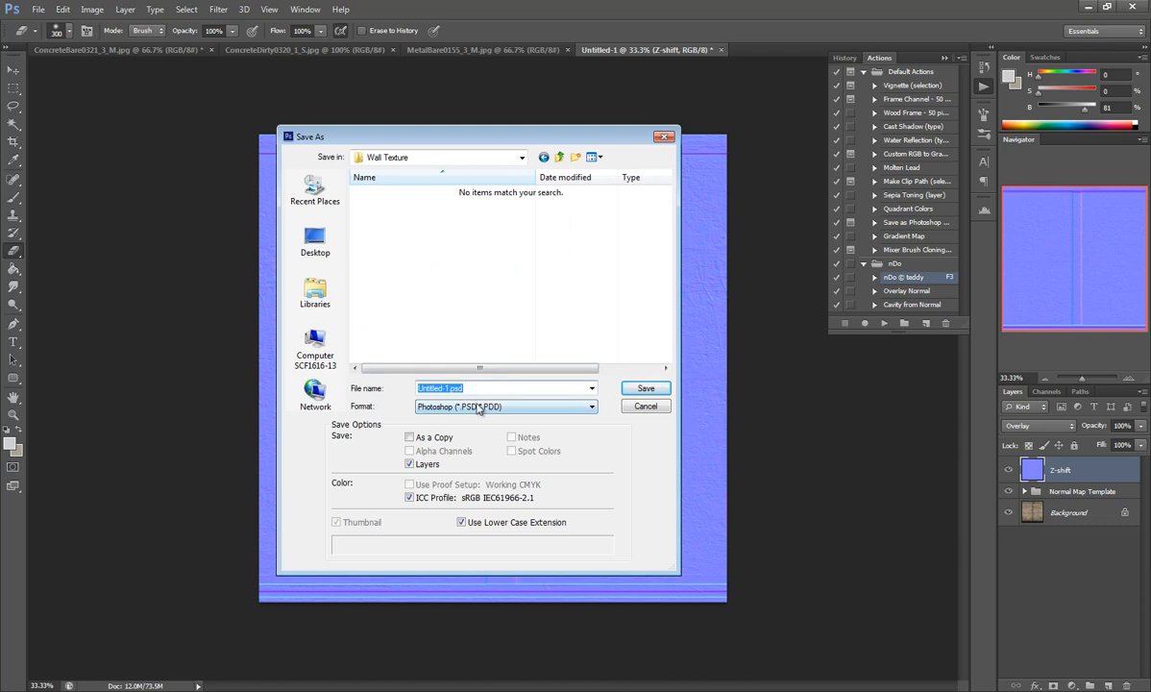
{"action": "left_click", "coordinate": [452, 406]}
{"action": "left_click", "coordinate": [475, 596]}
{"action": "left_click", "coordinate": [512, 386]}
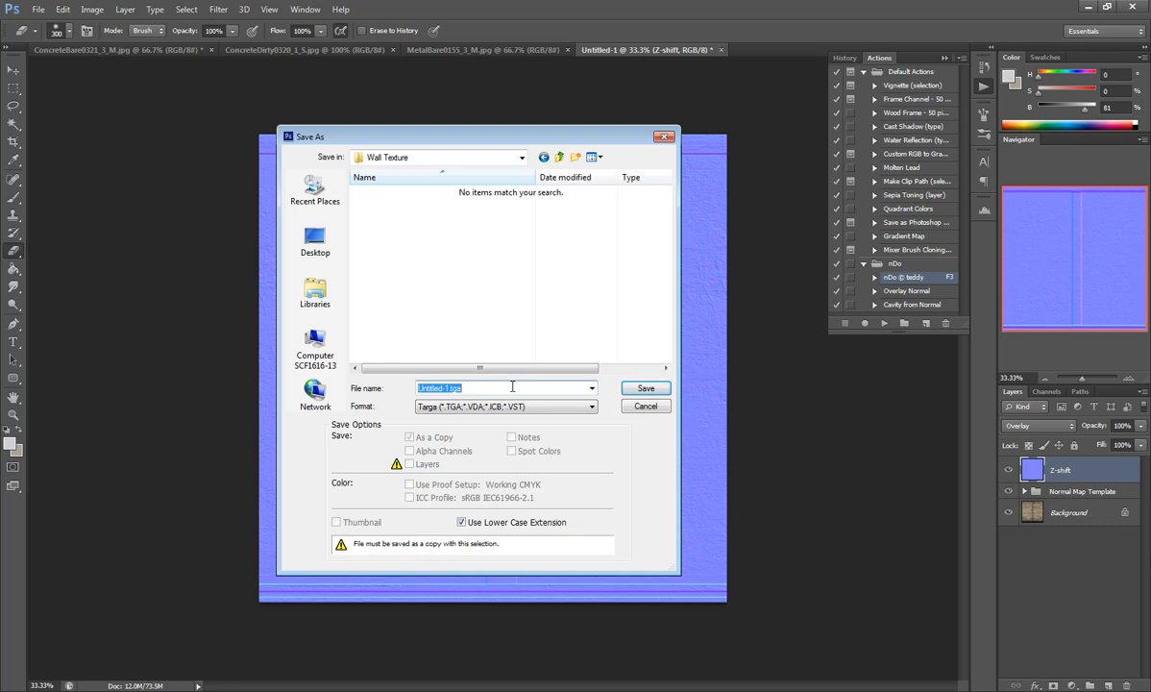
{"action": "type", "text": "E"}
{"action": "left_click", "coordinate": [645, 388]}
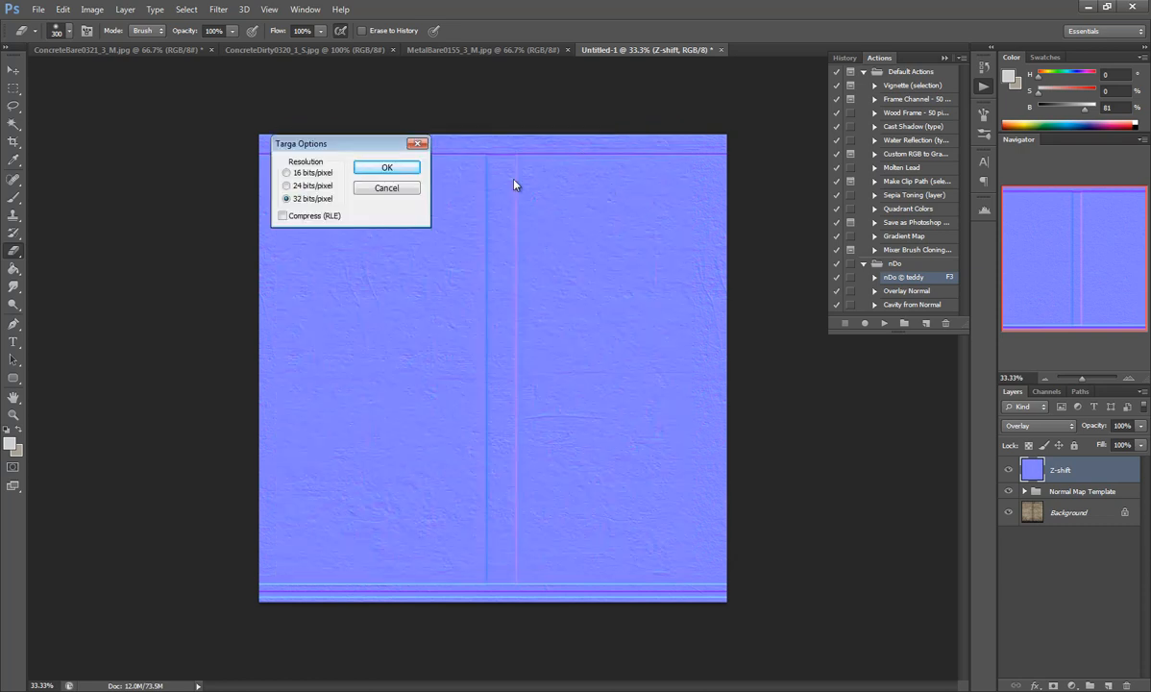
{"action": "left_click", "coordinate": [369, 168]}
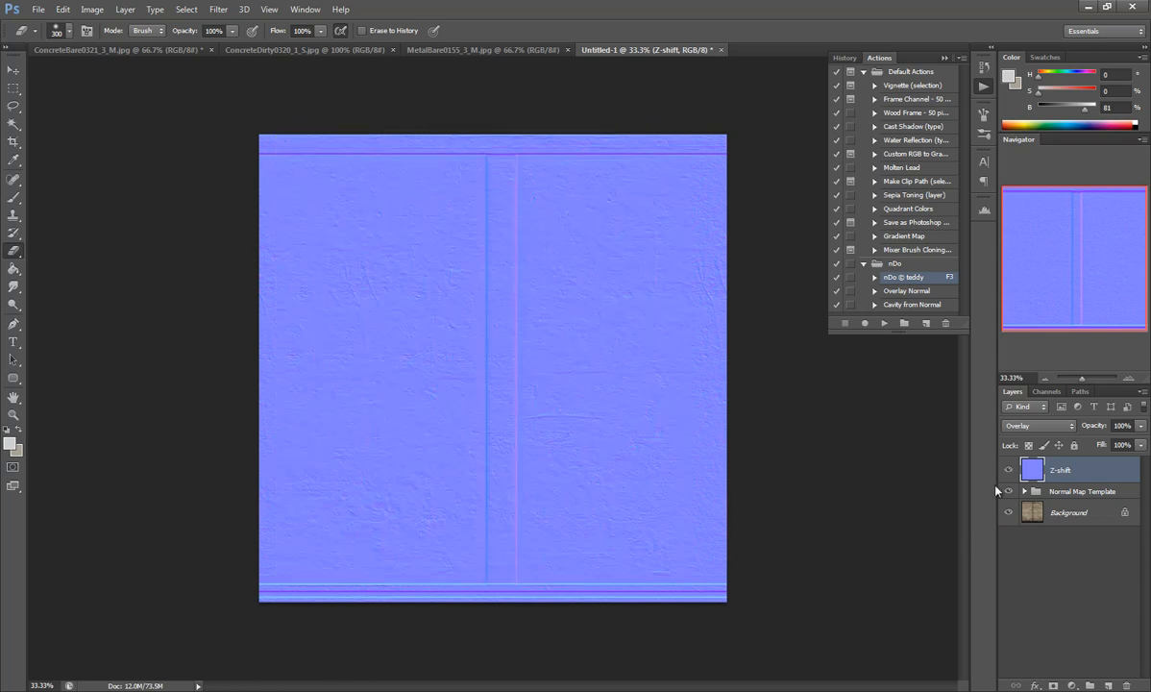
Step: Hide the Z-shift layer and the Normal Map Template group, and select the Background layer
{"action": "left_click", "coordinate": [1008, 469]}
{"action": "left_click", "coordinate": [1008, 491]}
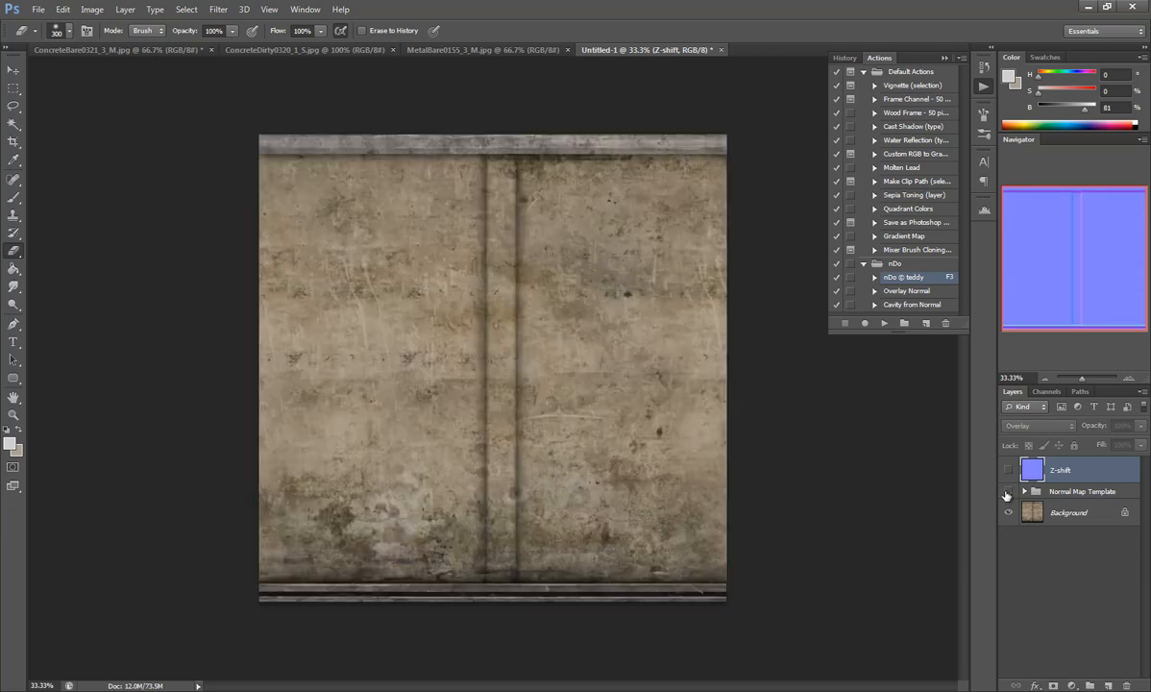
{"action": "left_click", "coordinate": [1068, 512]}
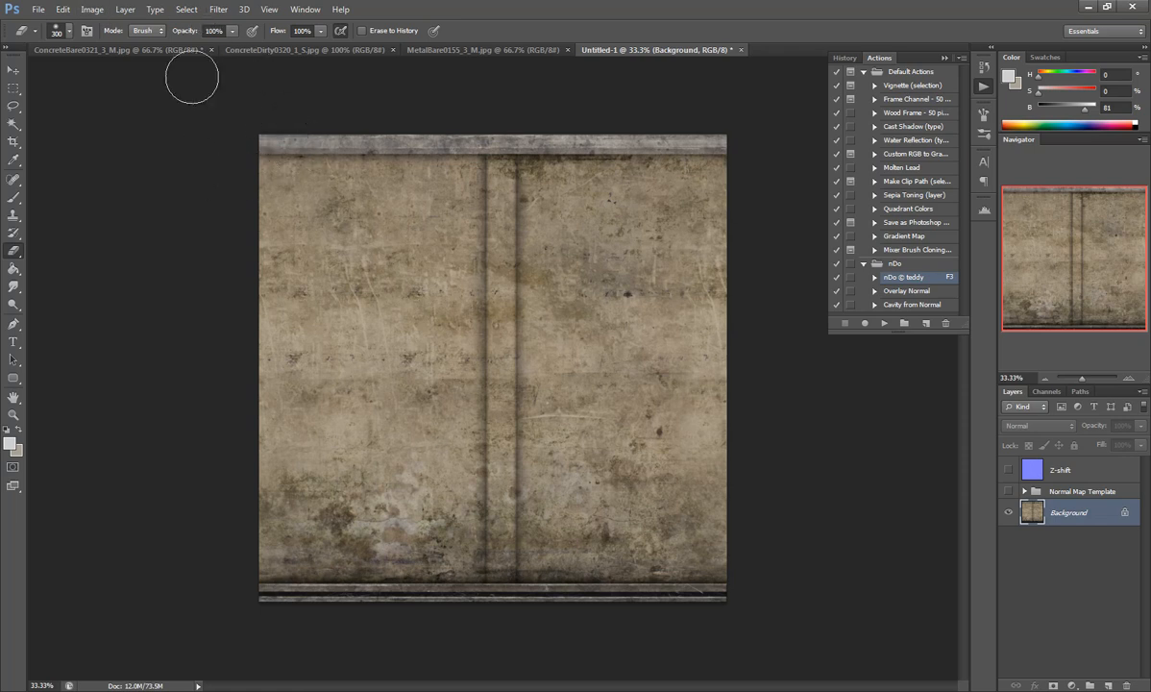
Step: Apply the Sharpen filter twice to the Background layer's concrete texture and check the result up close
{"action": "left_click", "coordinate": [218, 10]}
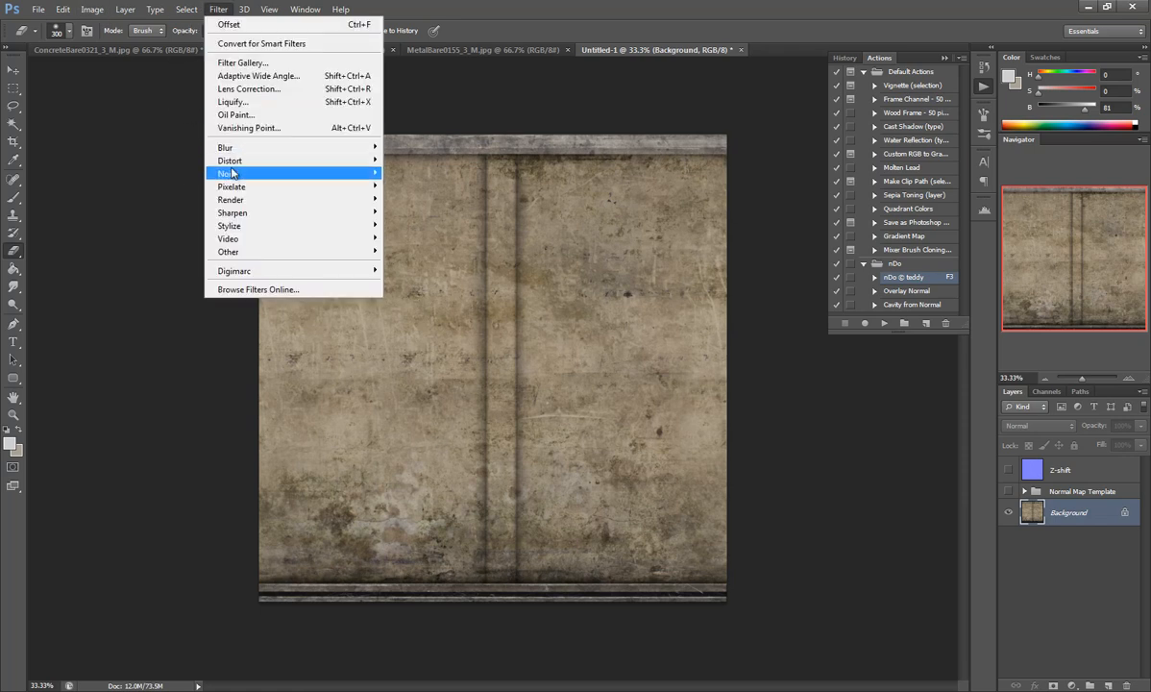
{"action": "mouse_move", "coordinate": [277, 223]}
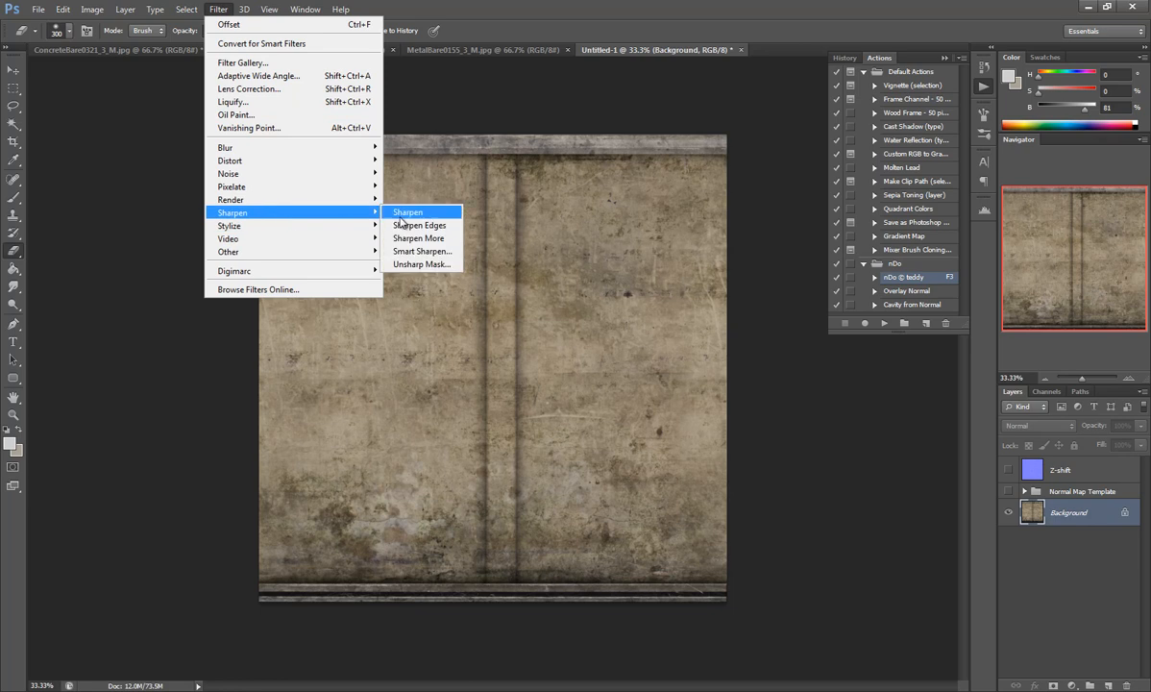
{"action": "left_click", "coordinate": [402, 218]}
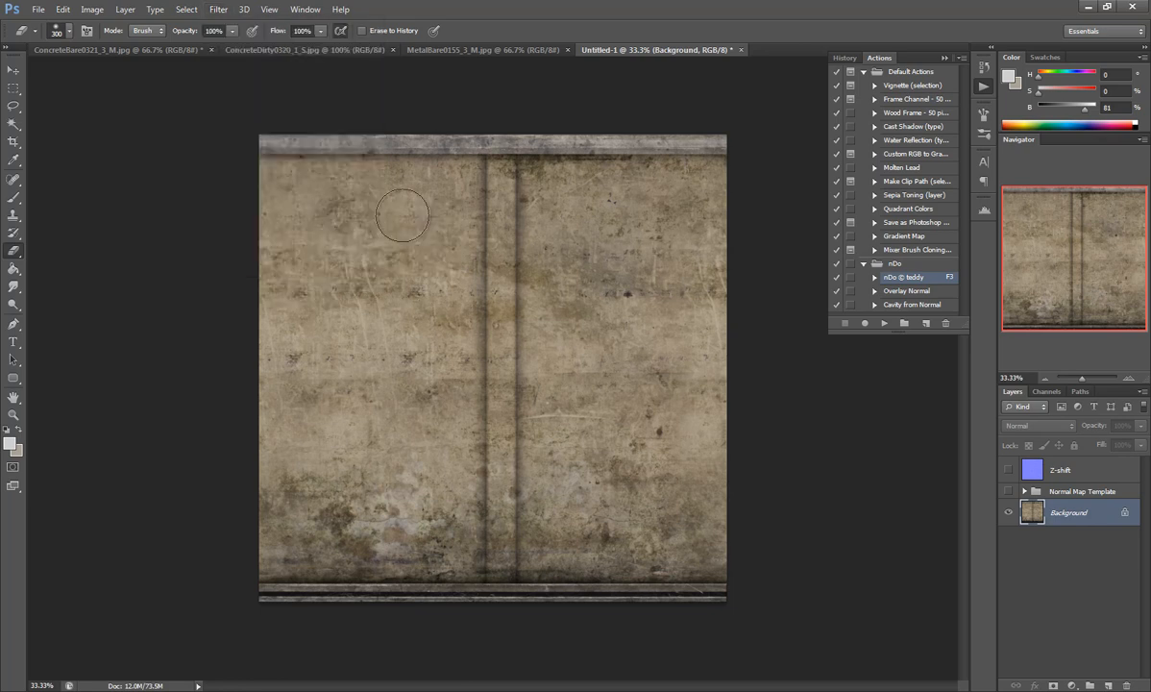
{"action": "left_click", "coordinate": [218, 9]}
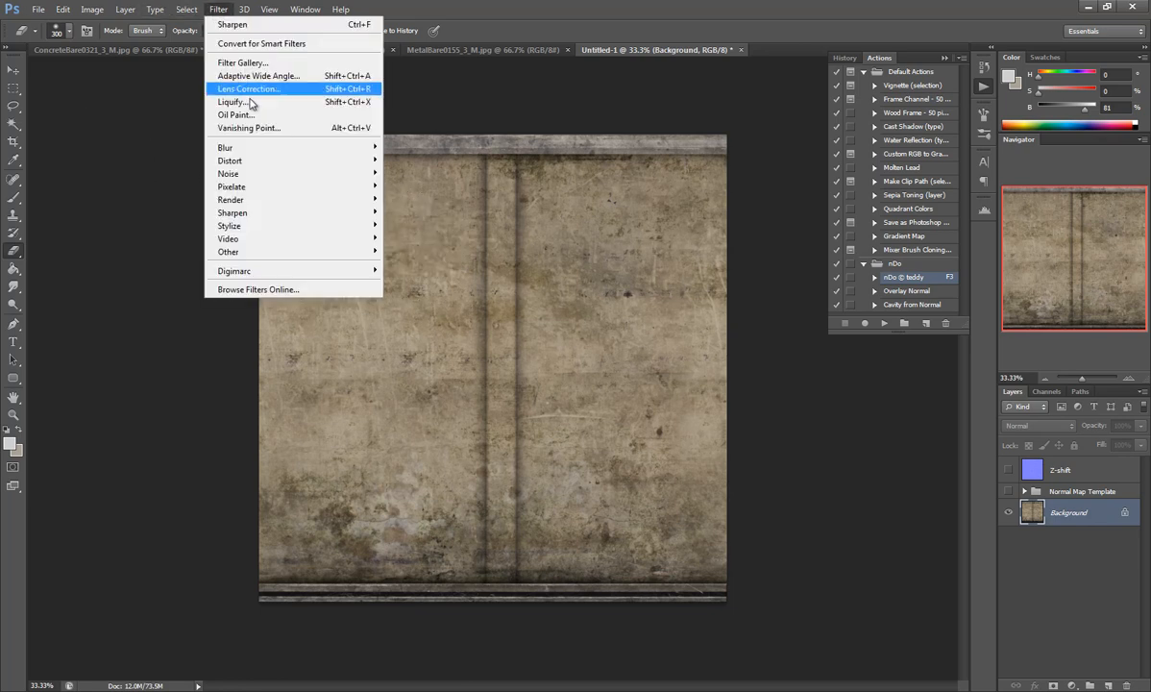
{"action": "mouse_move", "coordinate": [253, 213]}
{"action": "left_click", "coordinate": [398, 213]}
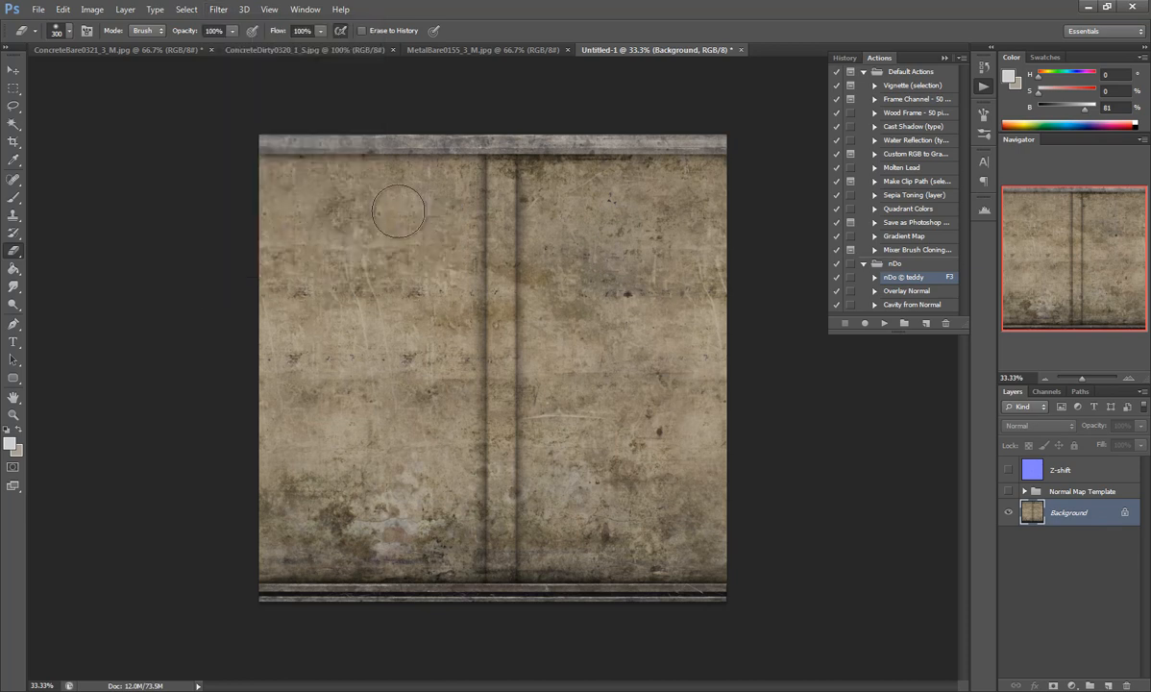
{"action": "key", "text": "ctrl+plus"}
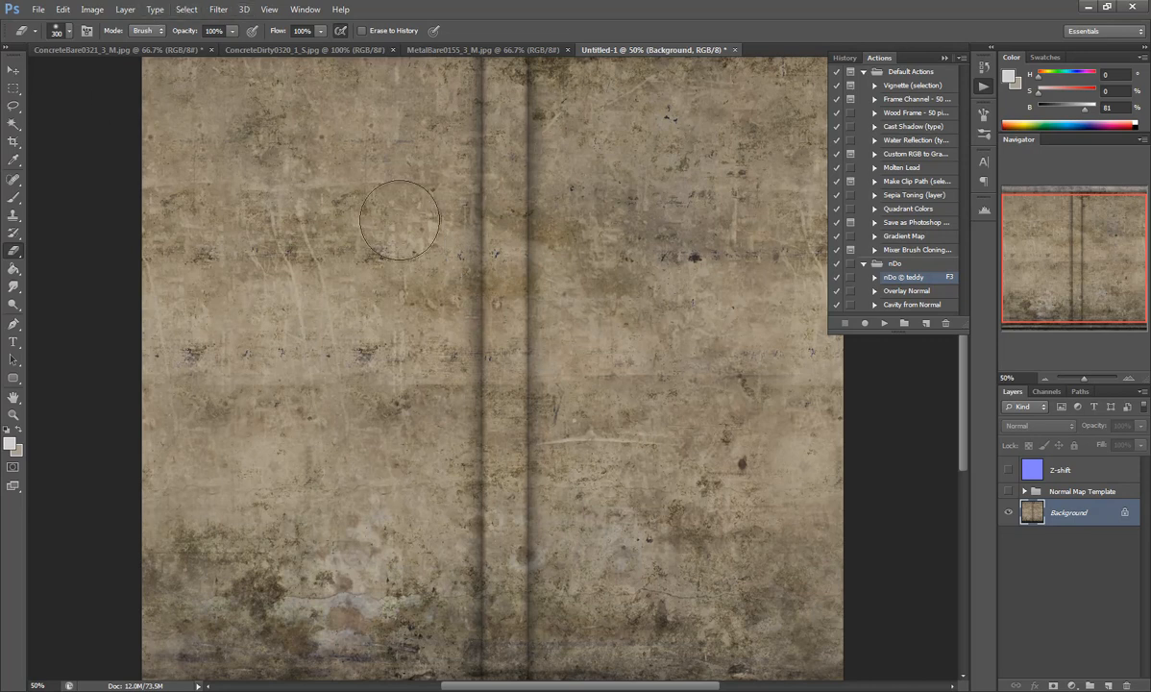
{"action": "key", "text": "ctrl+minus"}
Step: Save the concrete wall texture in the Wall Texture folder as the Targa file Wall_D at 32 bits/pixel
{"action": "left_click", "coordinate": [38, 9]}
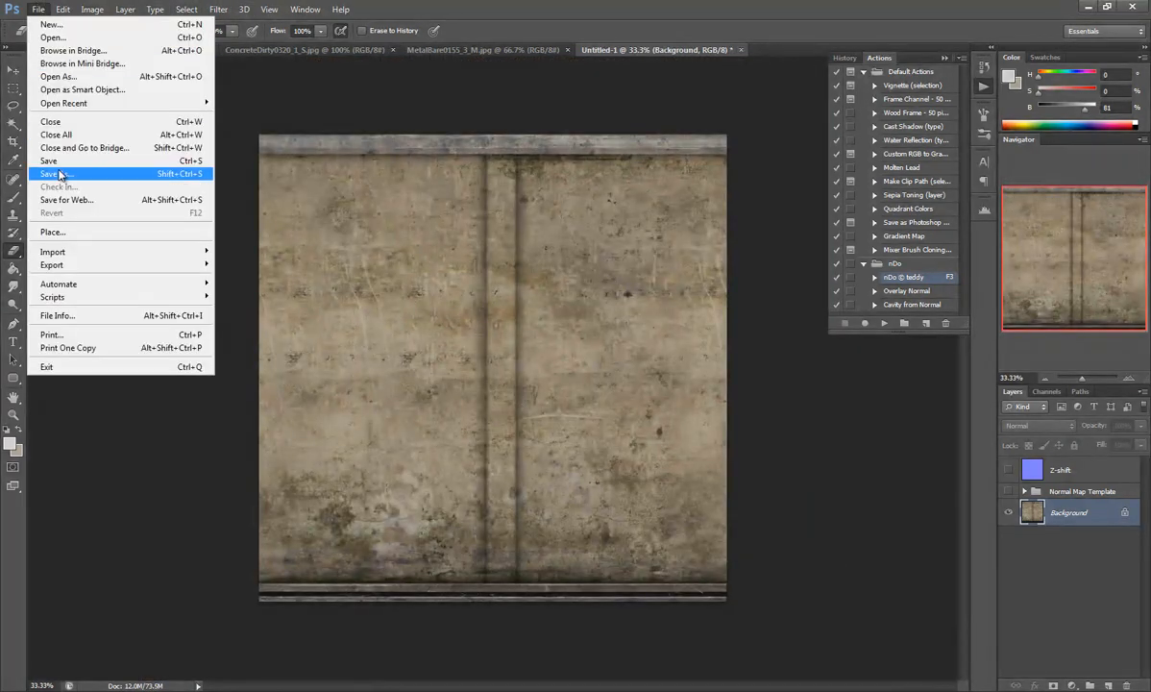
{"action": "left_click", "coordinate": [59, 175]}
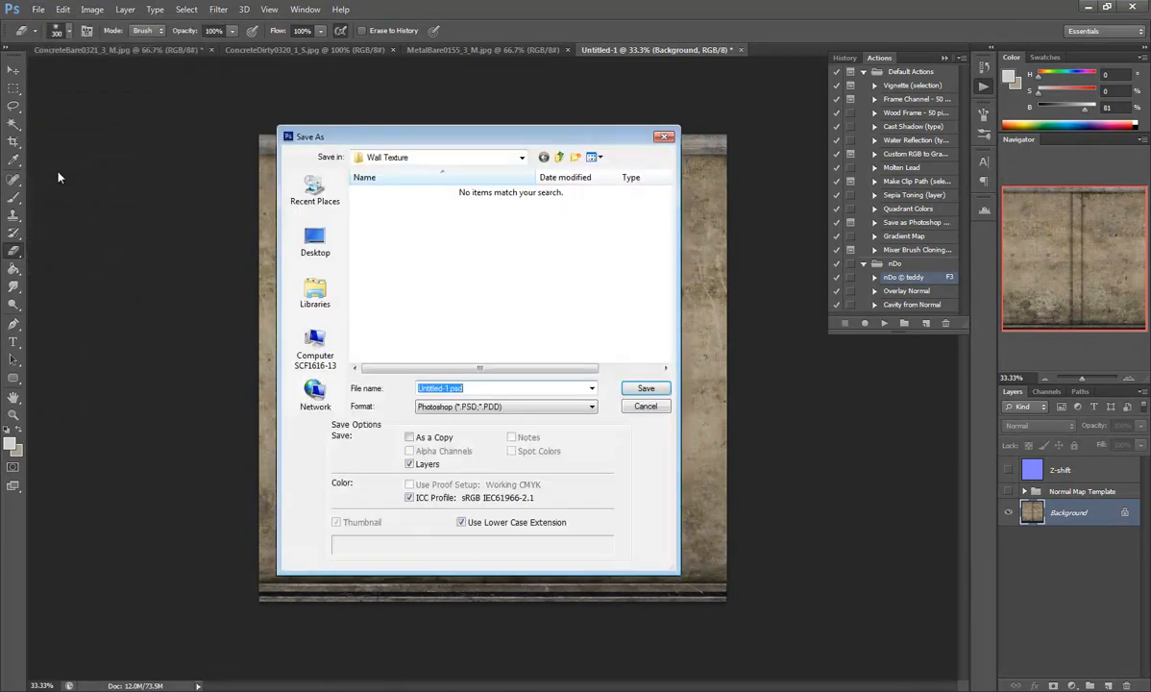
{"action": "left_click", "coordinate": [452, 407]}
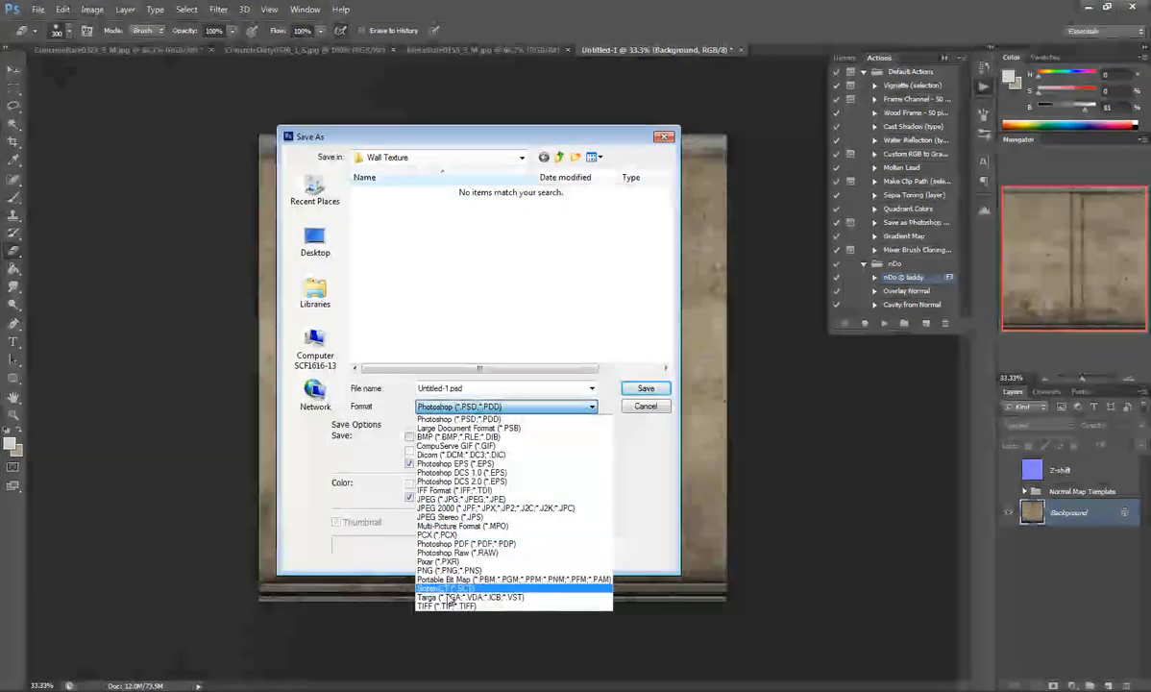
{"action": "left_click", "coordinate": [451, 597]}
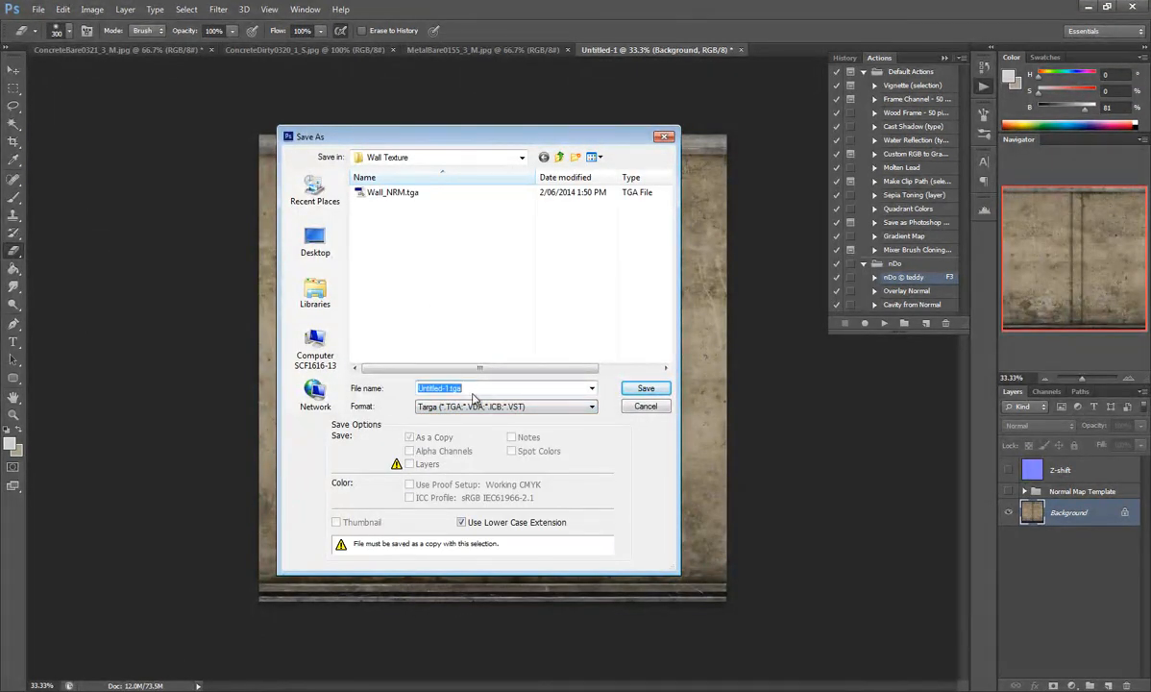
{"action": "type", "text": "Wall_D"}
{"action": "left_click", "coordinate": [636, 388]}
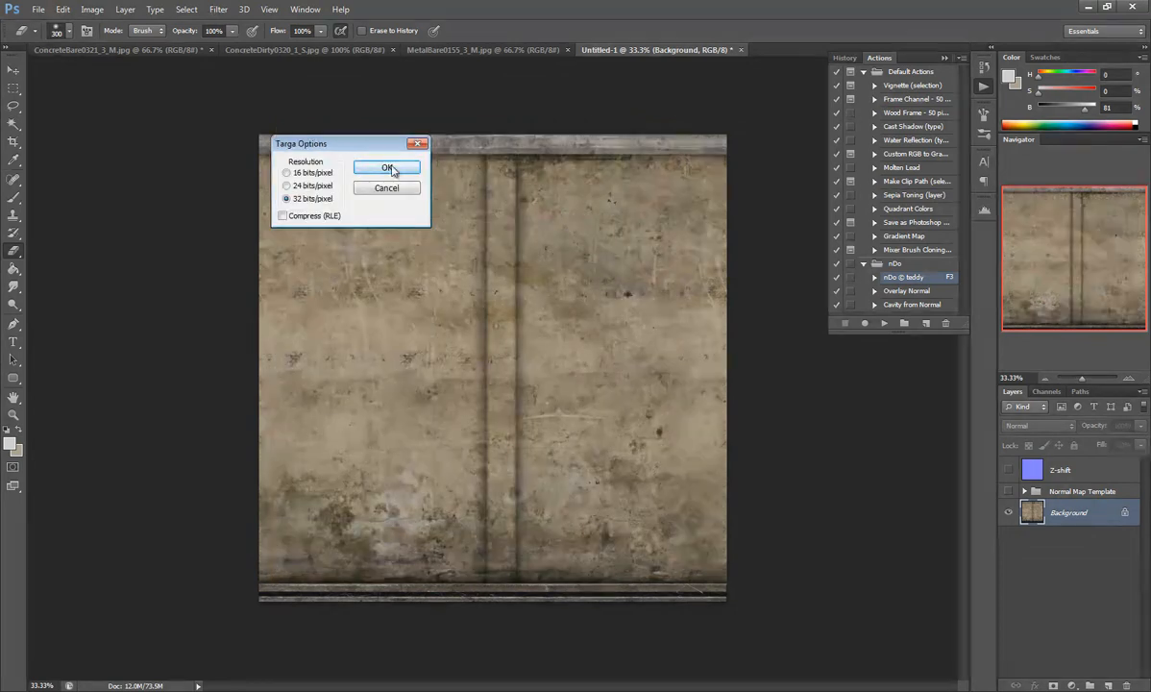
{"action": "left_click", "coordinate": [388, 168]}
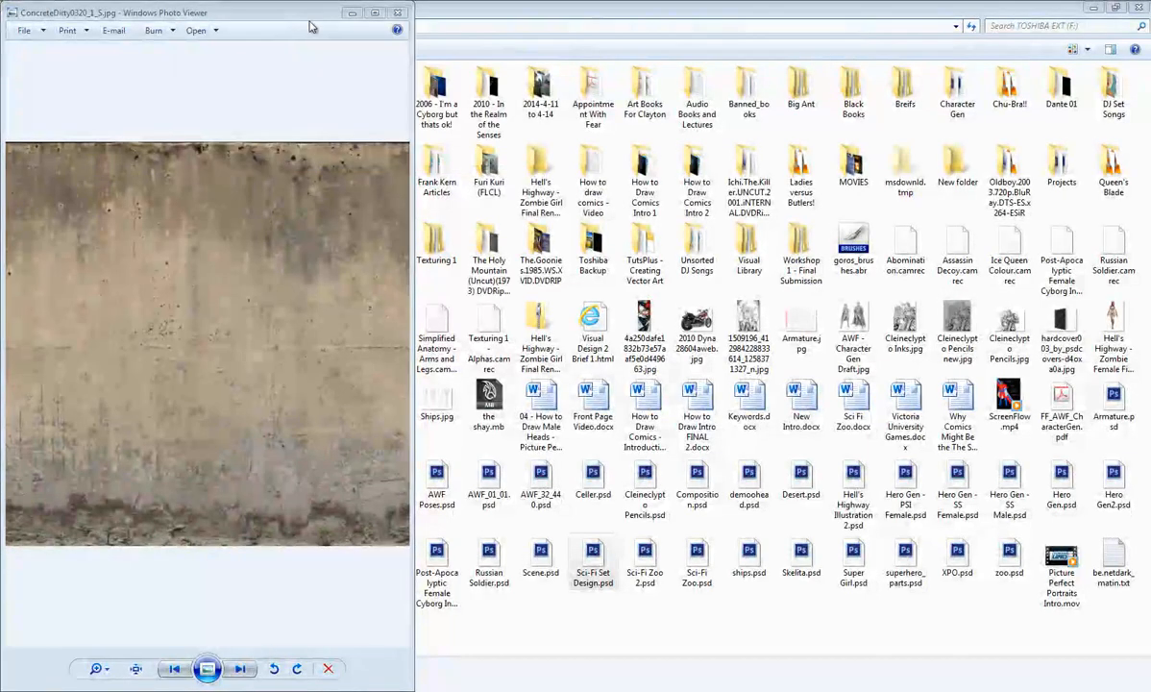
Step: Minimize the file browser and photo viewer windows, launch Unity, and dismiss its welcome and update windows
{"action": "left_click", "coordinate": [1088, 13]}
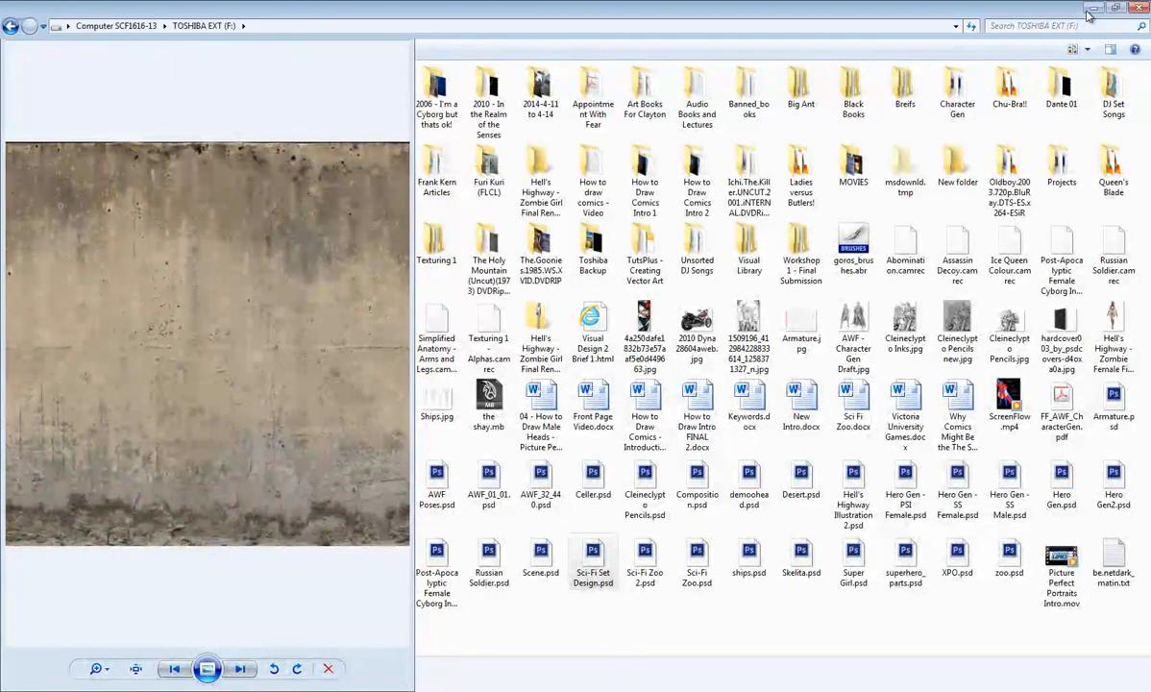
{"action": "left_click", "coordinate": [352, 14]}
{"action": "key", "text": "super"}
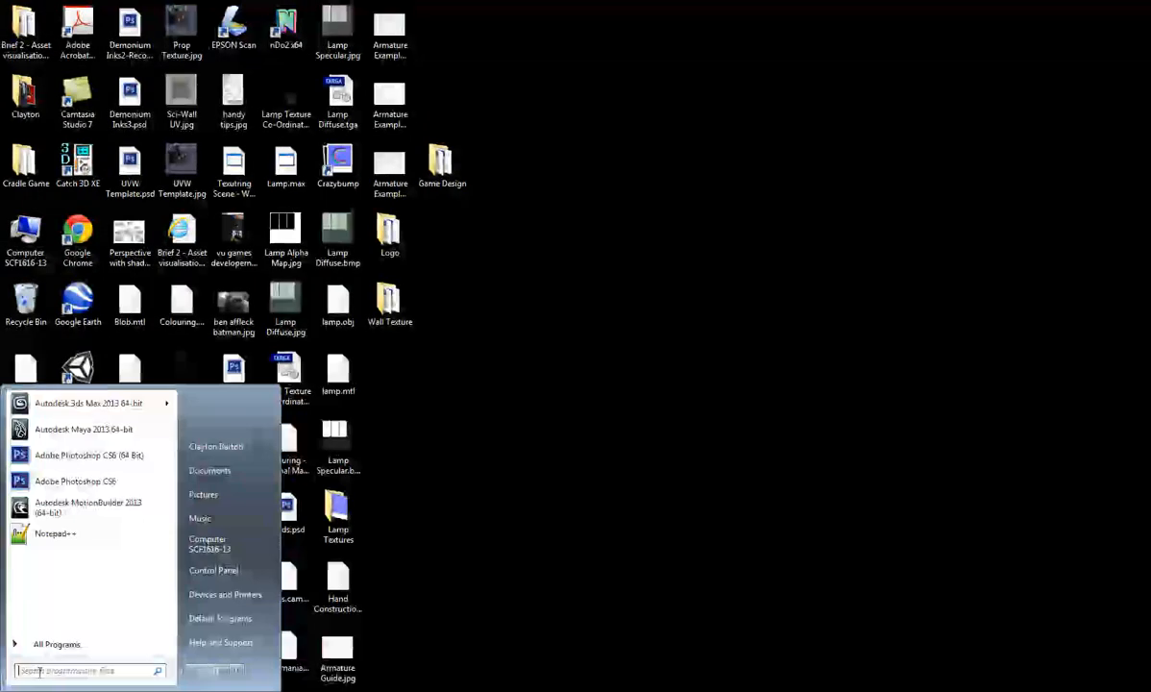
{"action": "type", "text": "unity"}
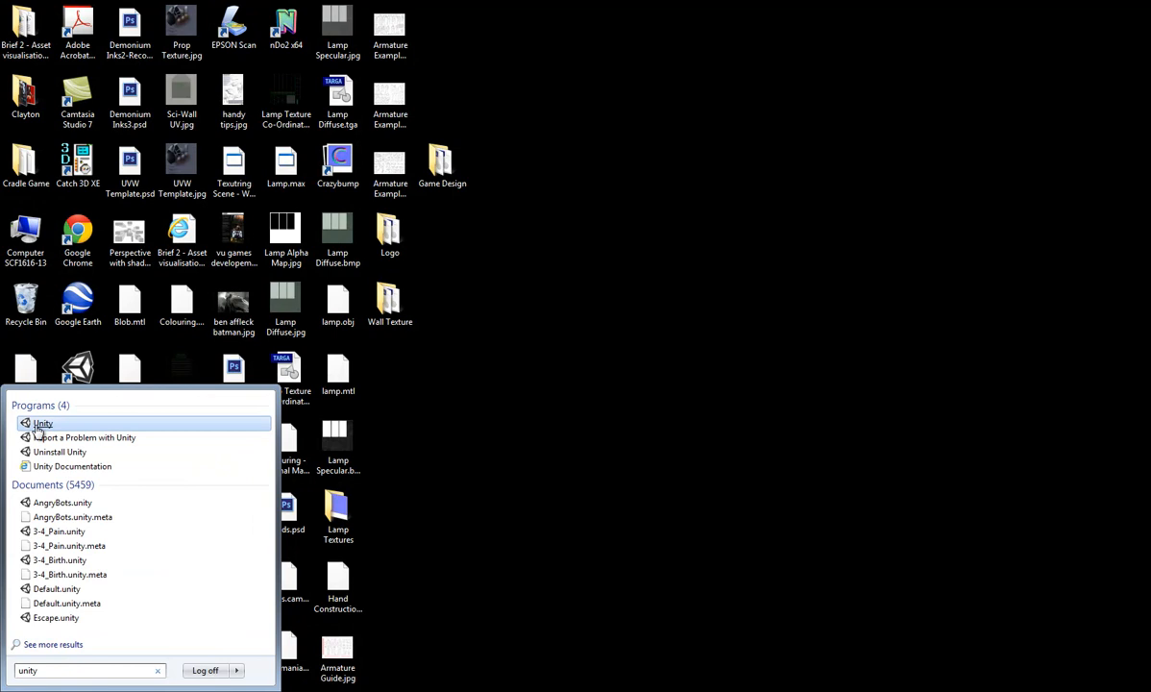
{"action": "key", "text": "Return"}
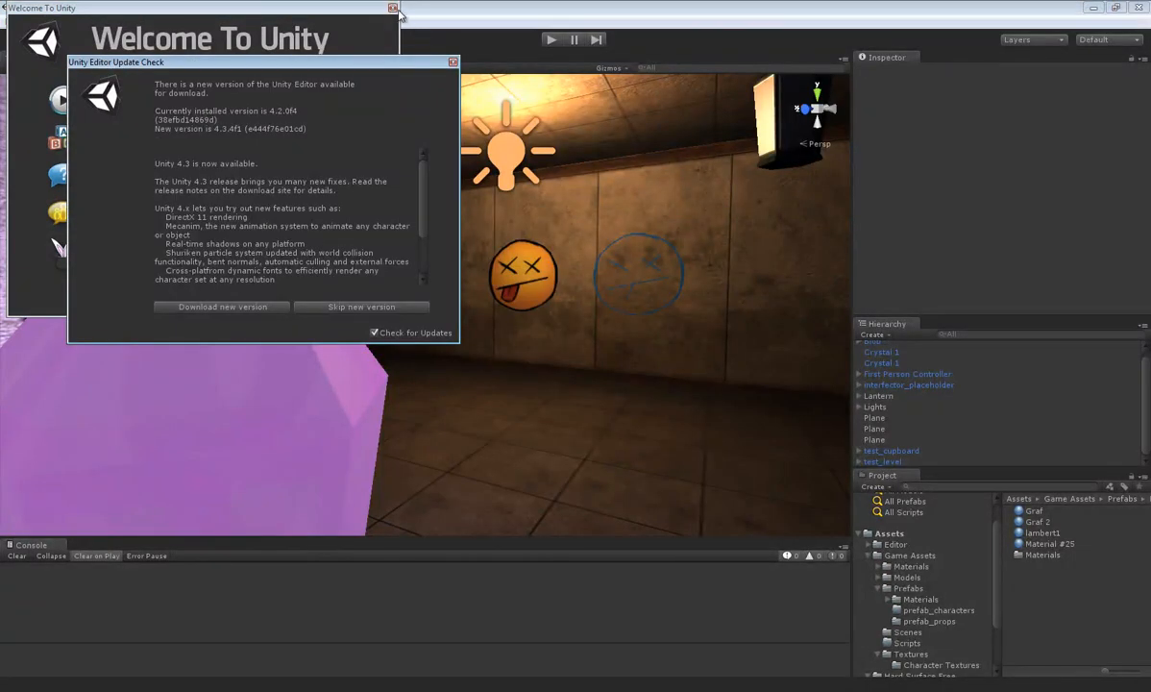
{"action": "left_click", "coordinate": [392, 8]}
{"action": "left_click", "coordinate": [453, 61]}
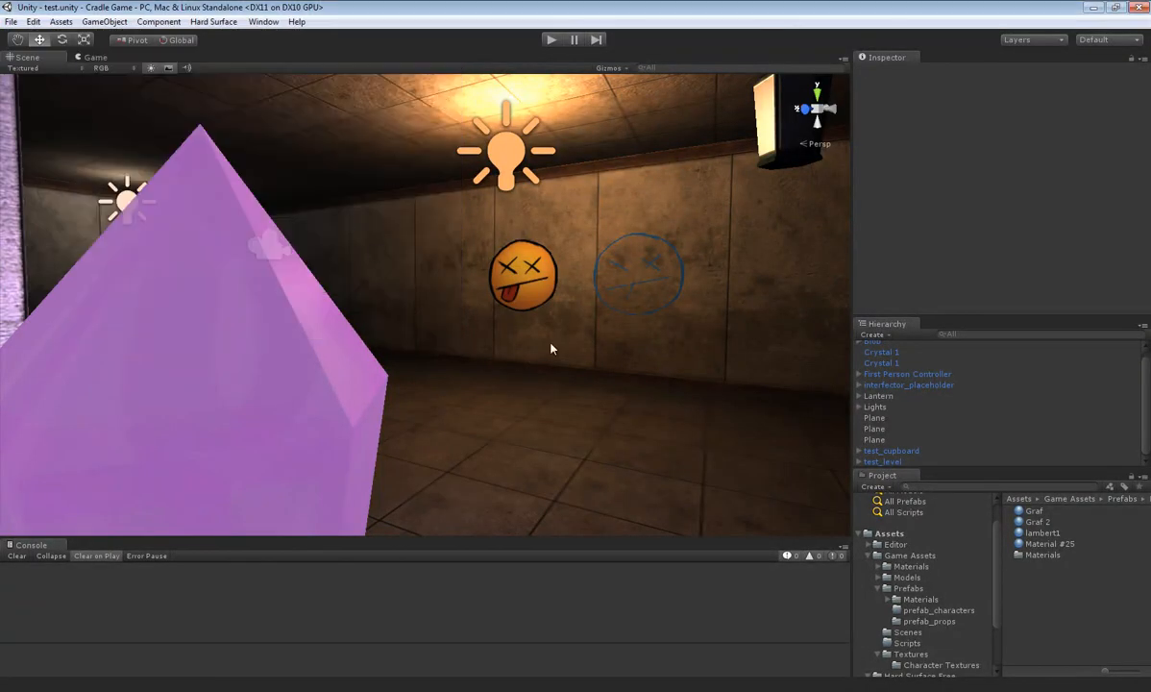
Step: Import the diffuse and normal wall textures from the desktop's Wall Texture folder into the Unity project's assets
{"action": "left_click_drag", "start_coordinate": [588, 324], "coordinate": [593, 368]}
{"action": "scroll", "coordinate": [594, 368], "scroll_direction": "up", "scroll_amount": 3}
{"action": "scroll", "coordinate": [594, 368], "scroll_direction": "down", "scroll_amount": 1}
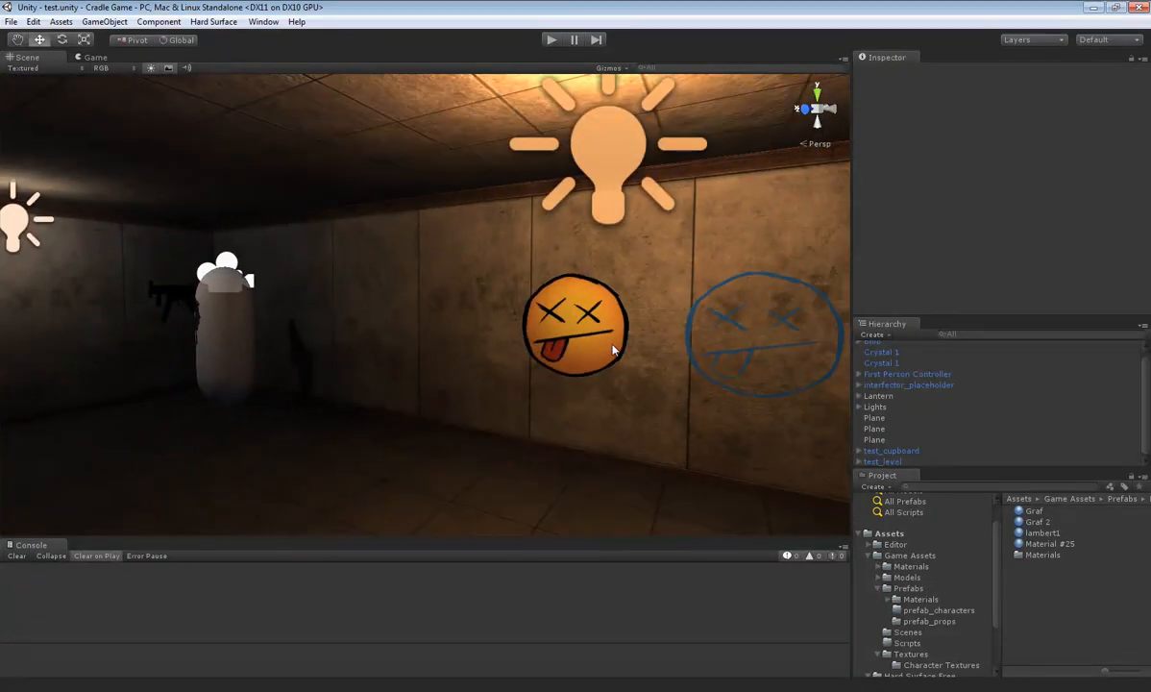
{"action": "left_click_drag", "start_coordinate": [483, 334], "coordinate": [498, 280]}
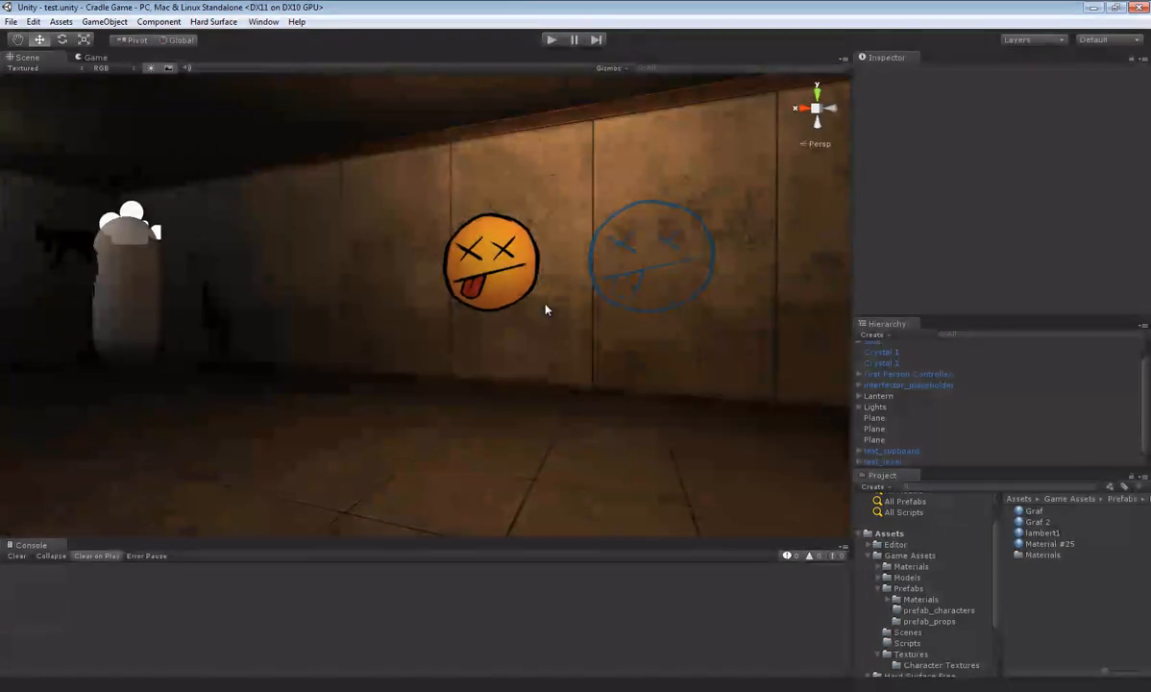
{"action": "left_click_drag", "start_coordinate": [586, 297], "coordinate": [680, 369]}
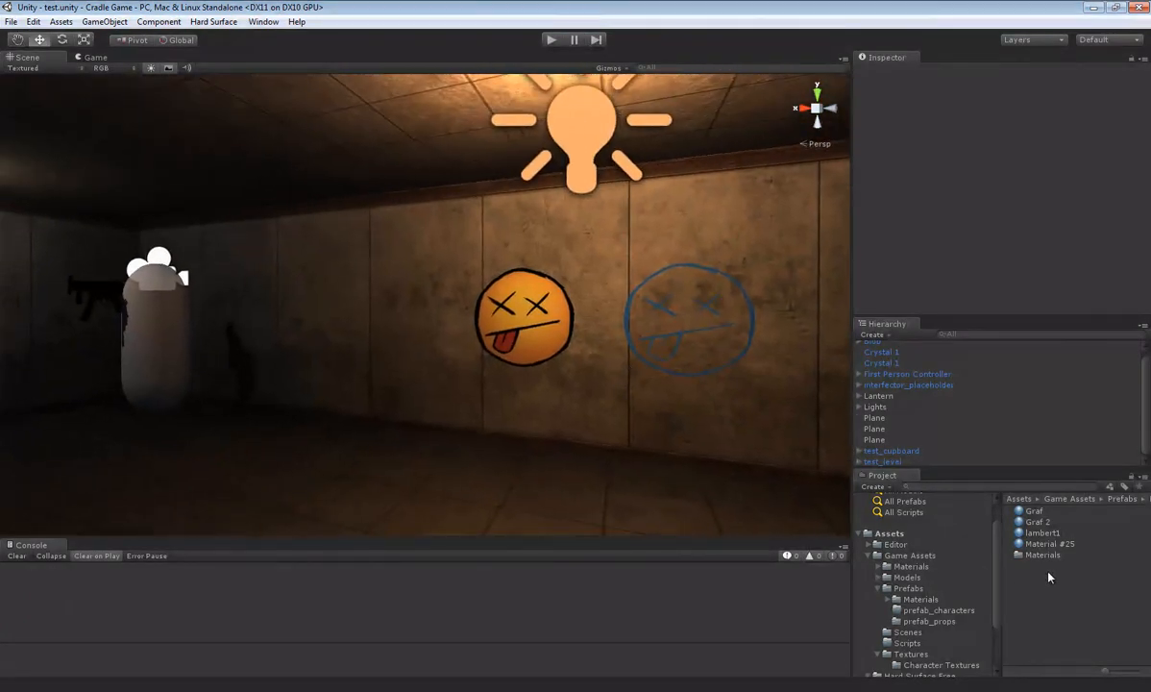
{"action": "left_click", "coordinate": [1092, 8]}
{"action": "double_click", "coordinate": [368, 289]}
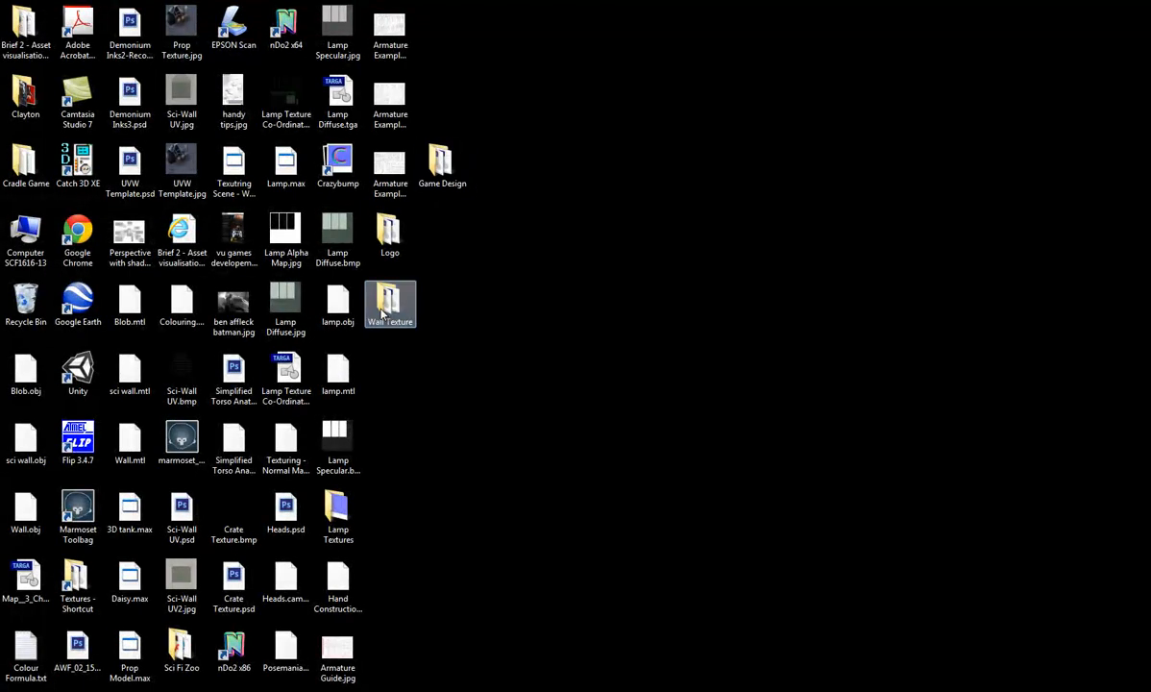
{"action": "left_click_drag", "start_coordinate": [687, 397], "coordinate": [904, 583]}
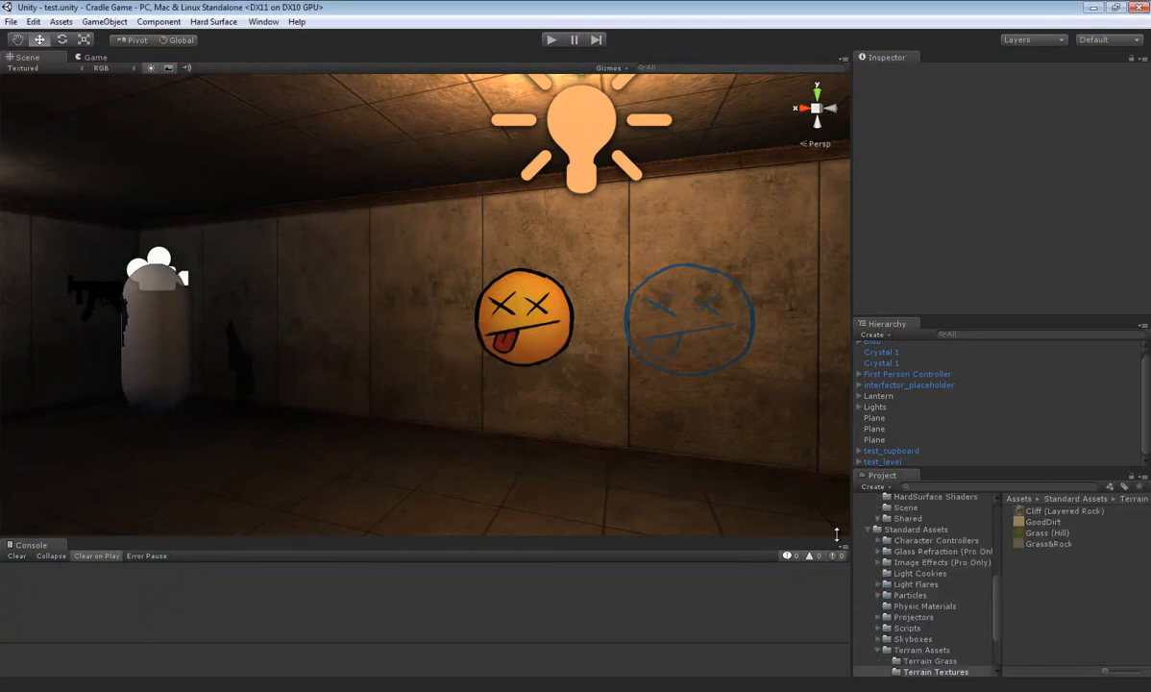
Step: Create a material named New Wall in the Materials folder inside Prefabs
{"action": "scroll", "coordinate": [905, 582], "scroll_direction": "up", "scroll_amount": 10}
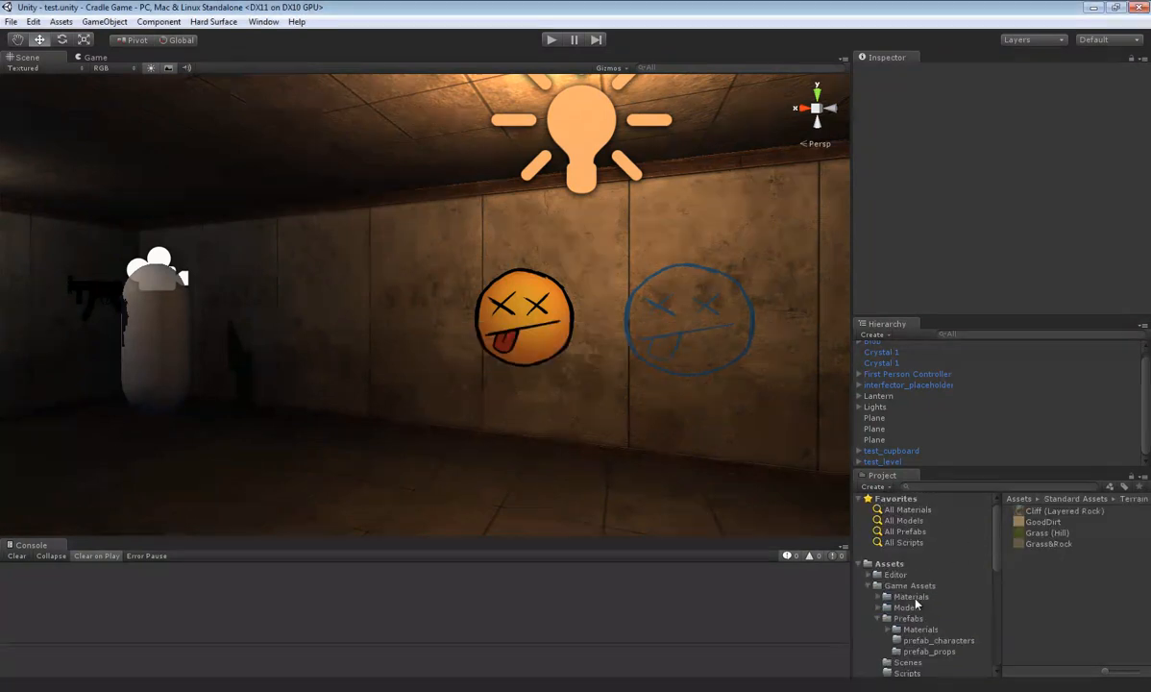
{"action": "left_click", "coordinate": [911, 597]}
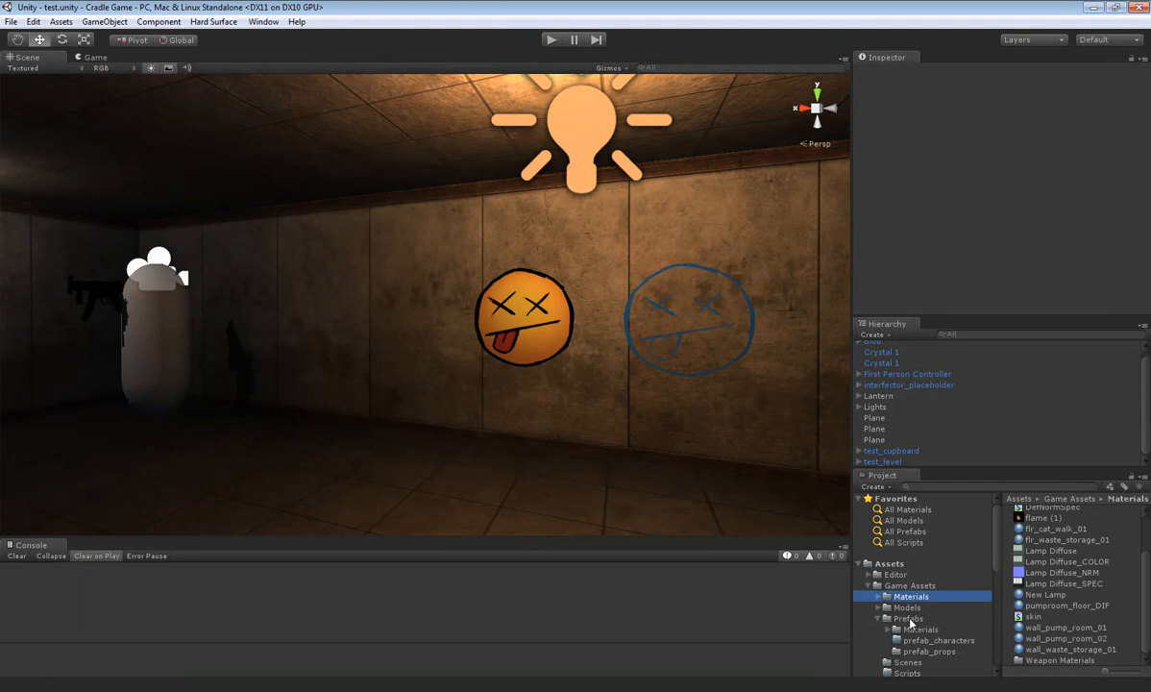
{"action": "left_click", "coordinate": [922, 630]}
{"action": "right_click", "coordinate": [1037, 607]}
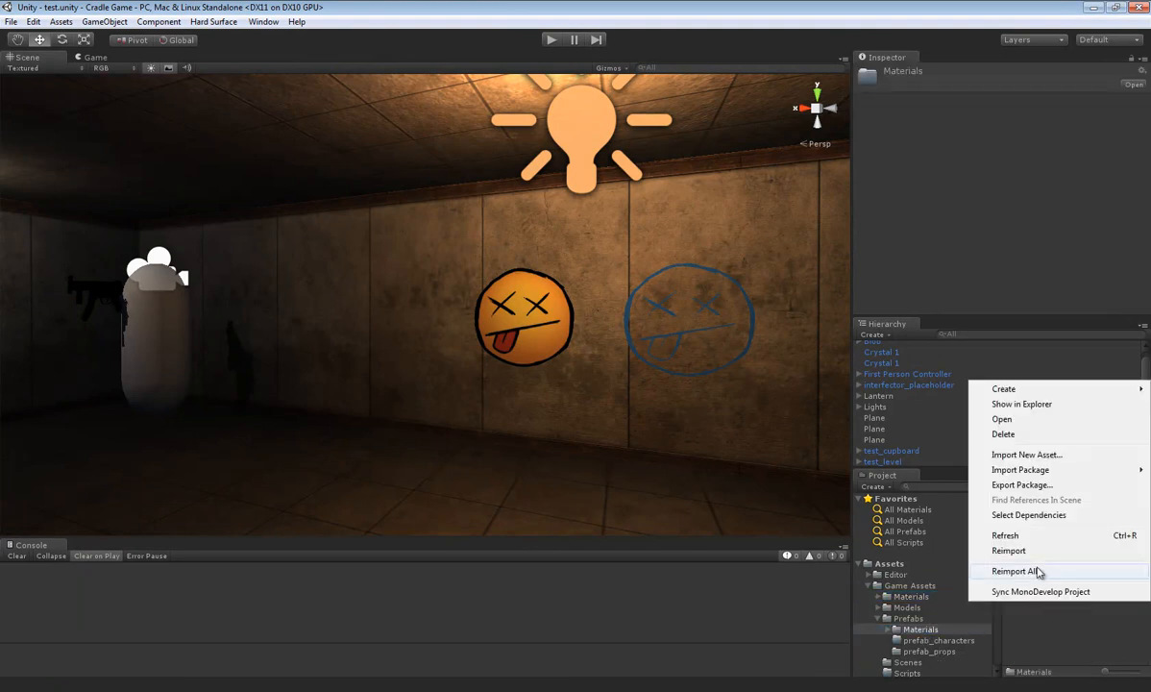
{"action": "mouse_move", "coordinate": [1017, 392]}
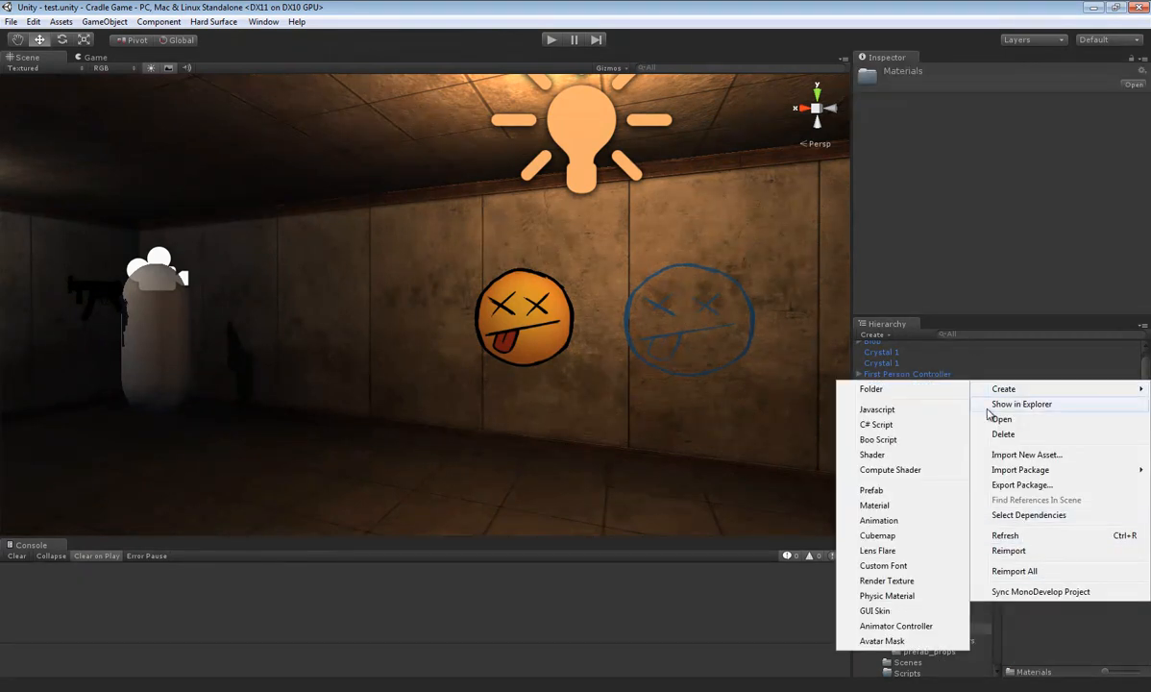
{"action": "left_click", "coordinate": [837, 478]}
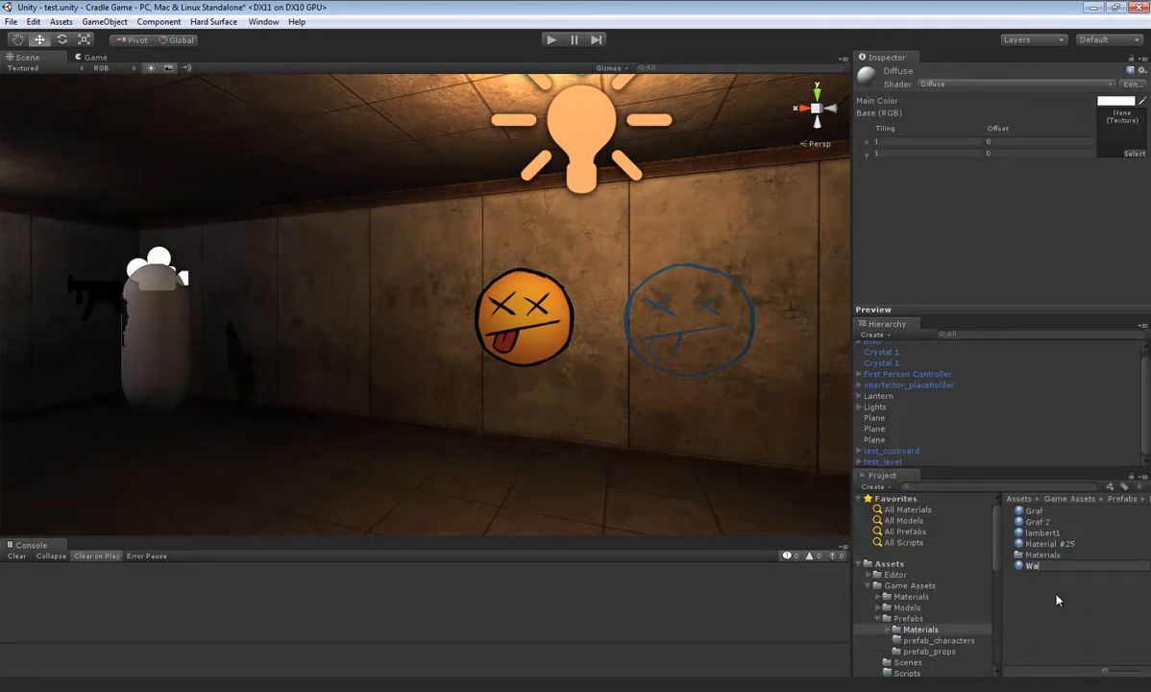
{"action": "type", "text": "New Wall"}
{"action": "key", "text": "Return"}
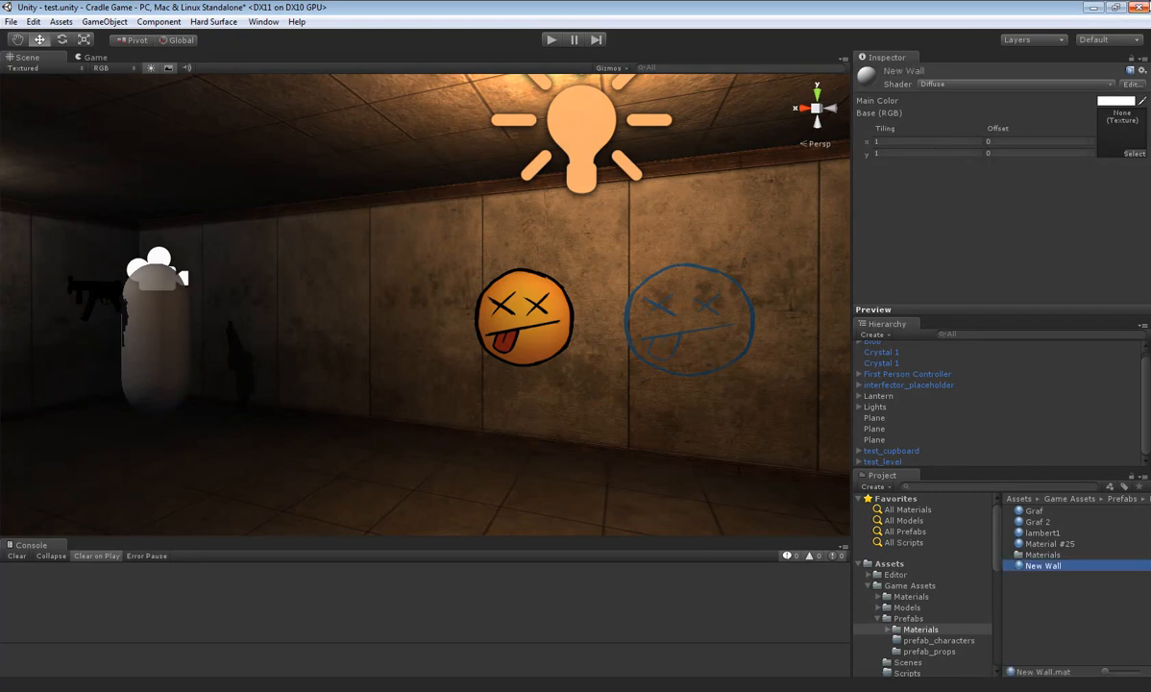
Step: Set the New Wall material's shader to Bumped Diffuse and assign Wall_DIFF as its base texture
{"action": "left_click", "coordinate": [1093, 85]}
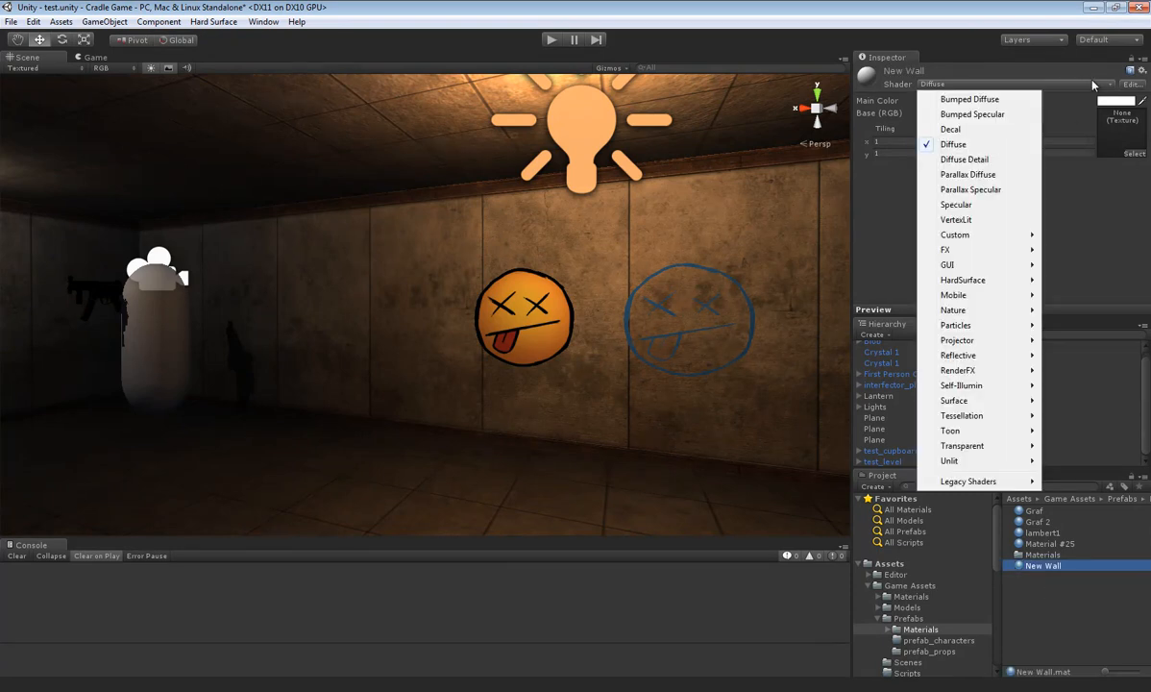
{"action": "left_click", "coordinate": [989, 100]}
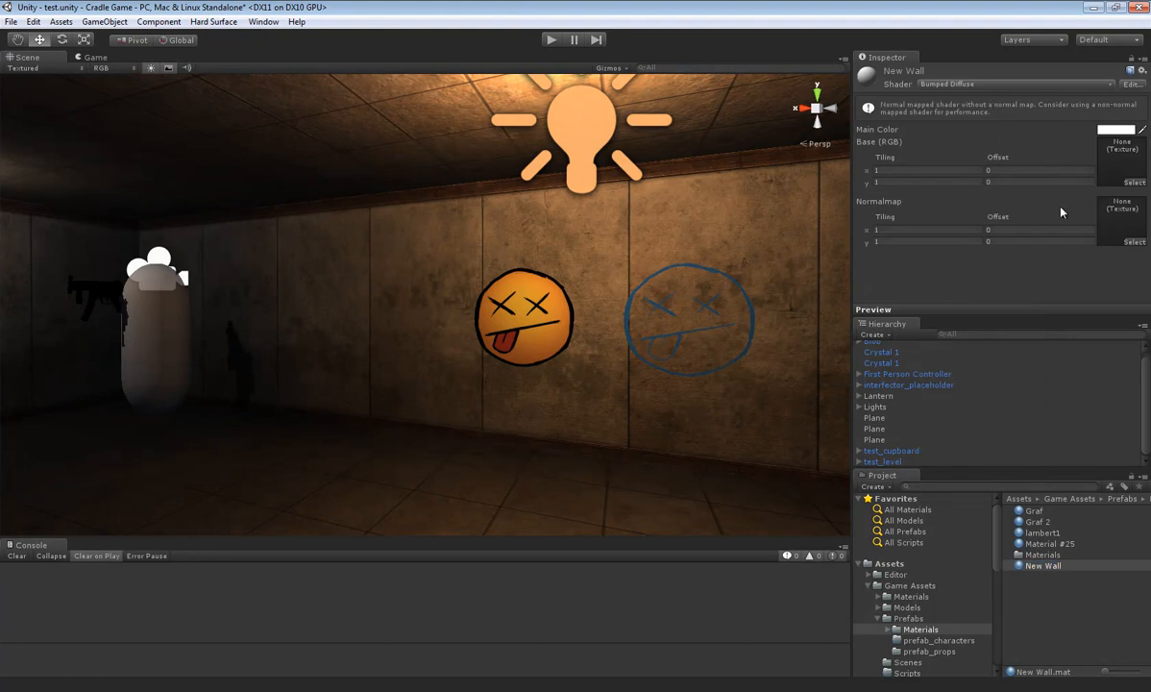
{"action": "left_click", "coordinate": [1142, 182]}
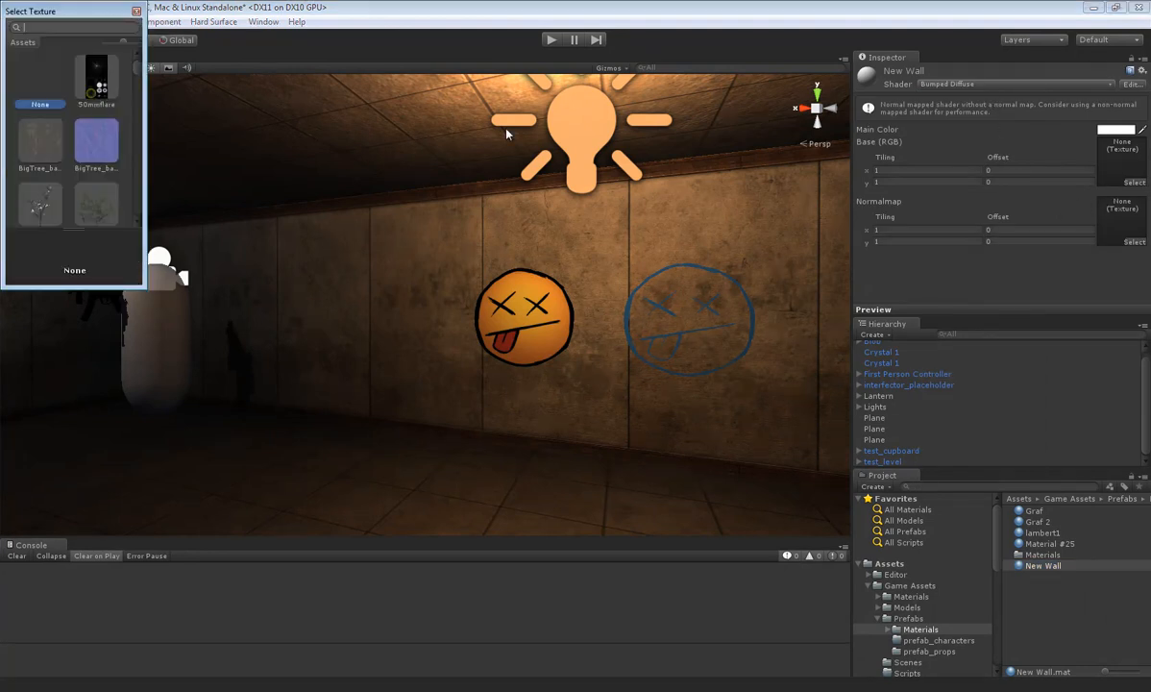
{"action": "type", "text": "wall"}
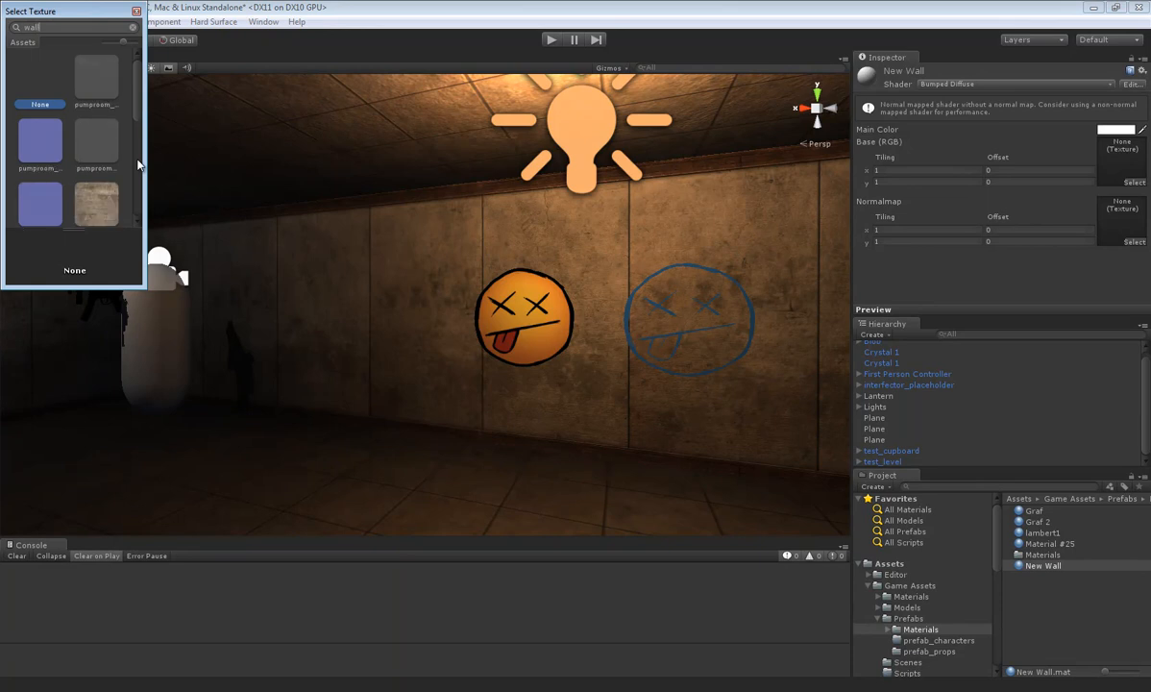
{"action": "scroll", "coordinate": [127, 96], "scroll_direction": "down", "scroll_amount": 3}
{"action": "double_click", "coordinate": [33, 126]}
Step: Assign Wall_NRM as the New Wall material's normal map and fix its import type to normal map
{"action": "left_click", "coordinate": [1129, 243]}
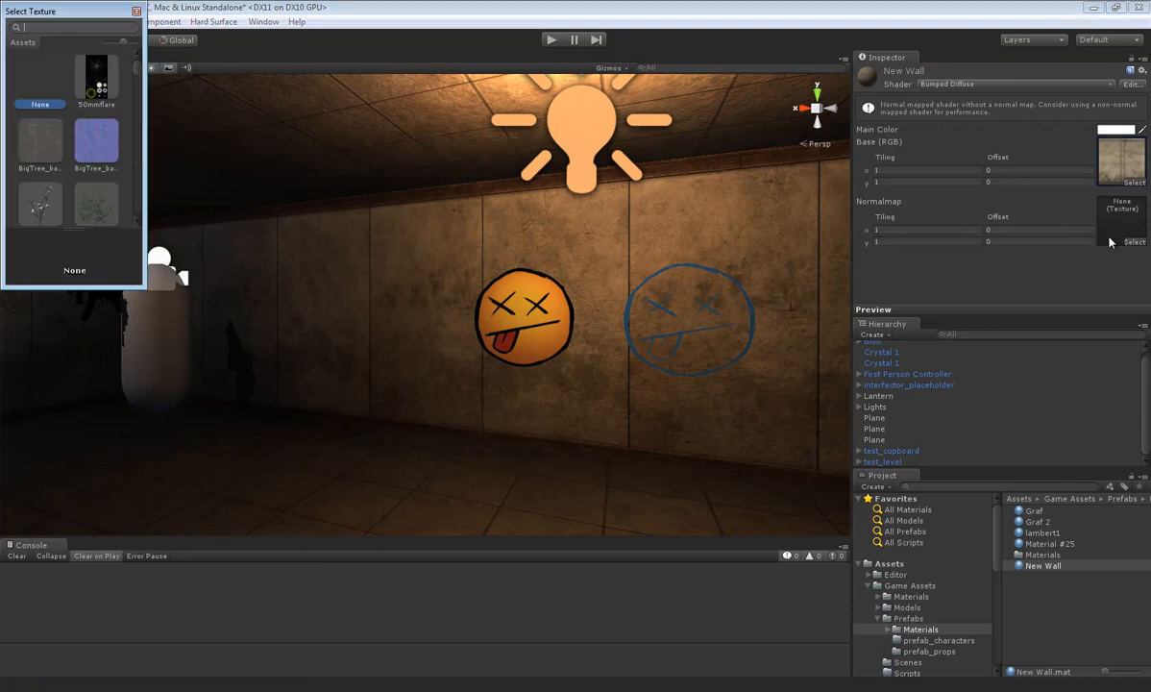
{"action": "type", "text": "wall"}
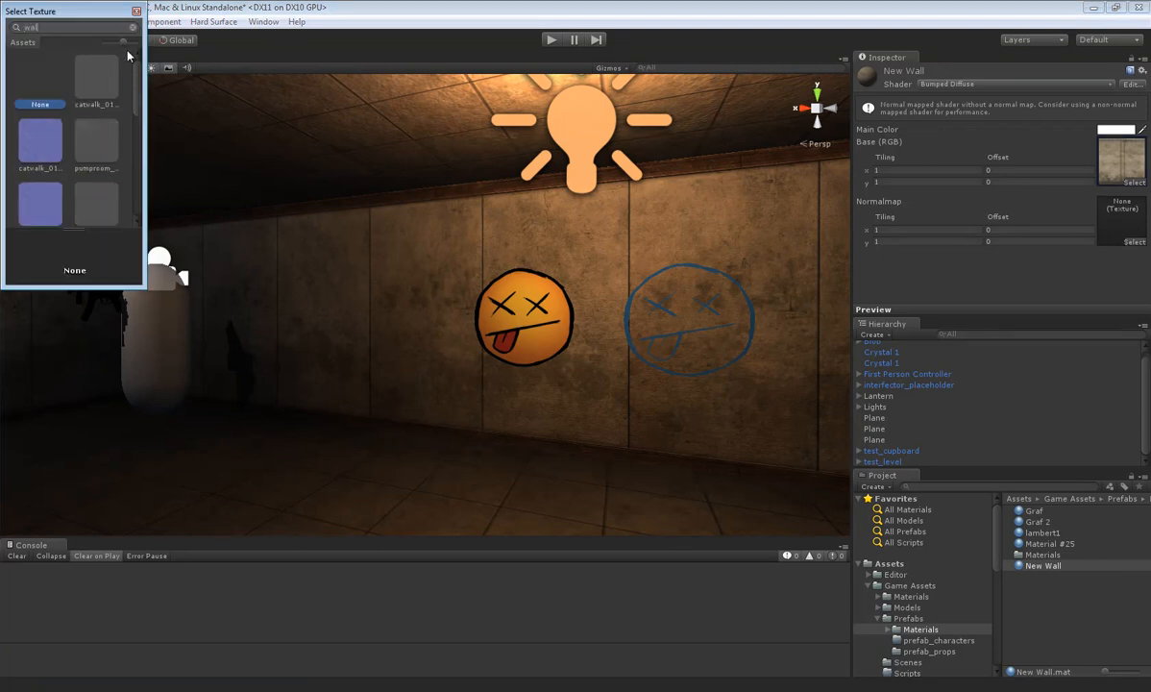
{"action": "scroll", "coordinate": [141, 108], "scroll_direction": "down", "scroll_amount": 3}
{"action": "scroll", "coordinate": [142, 107], "scroll_direction": "down", "scroll_amount": 1}
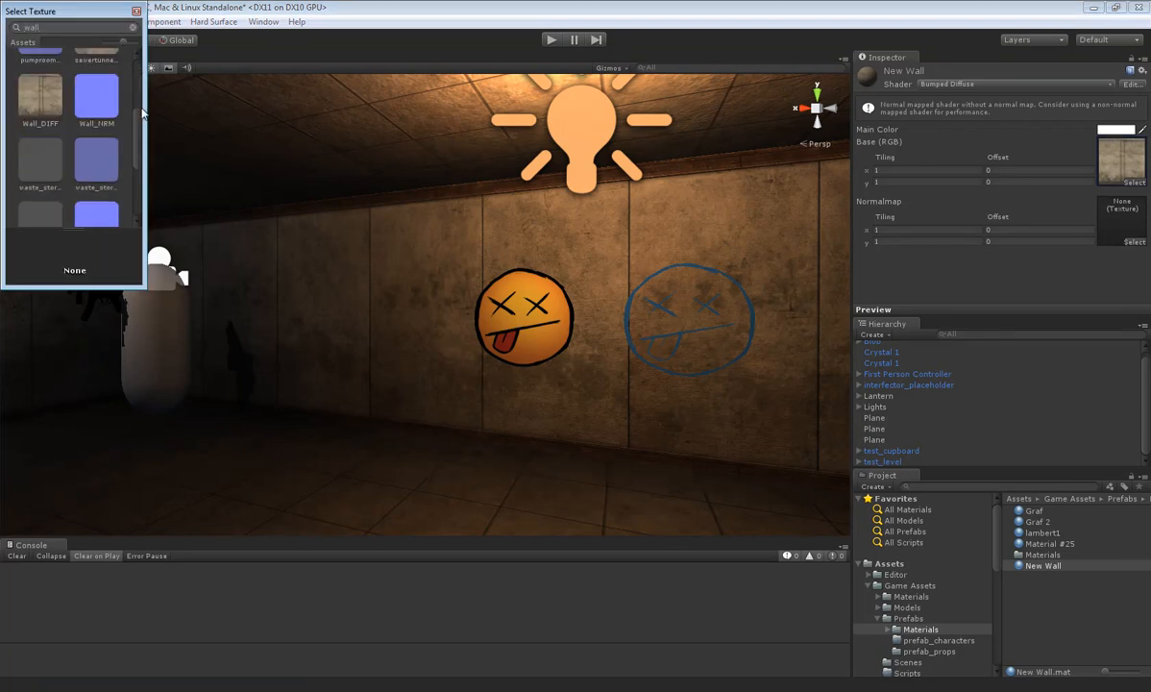
{"action": "double_click", "coordinate": [96, 96]}
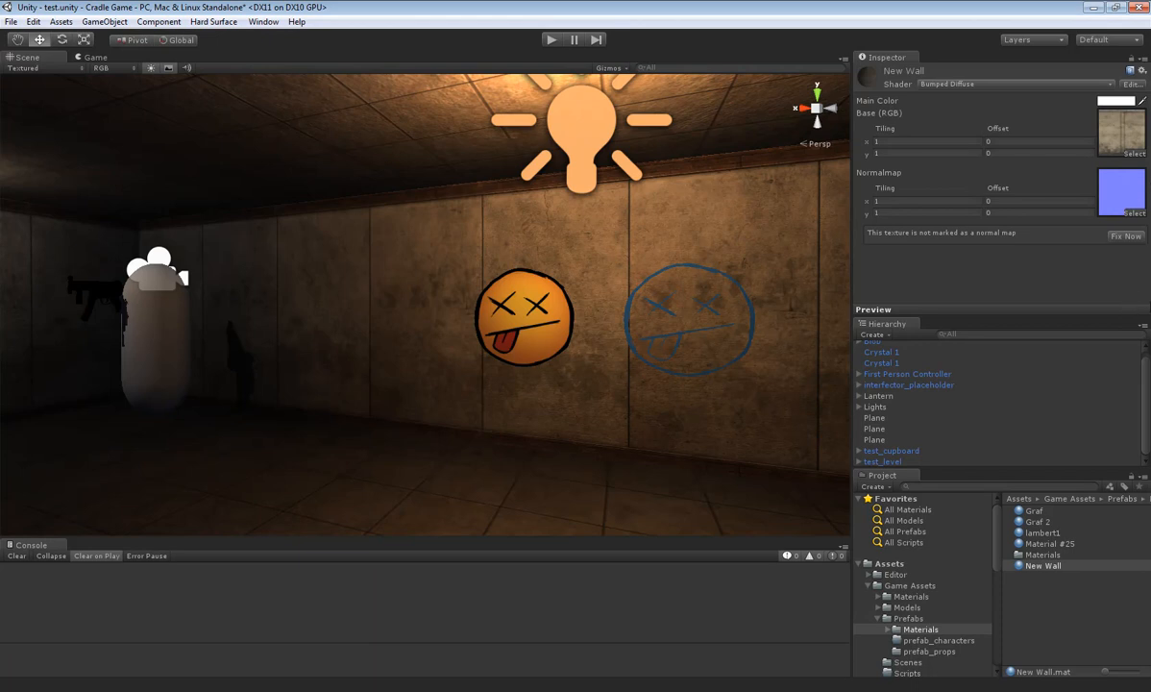
{"action": "left_click", "coordinate": [1131, 237]}
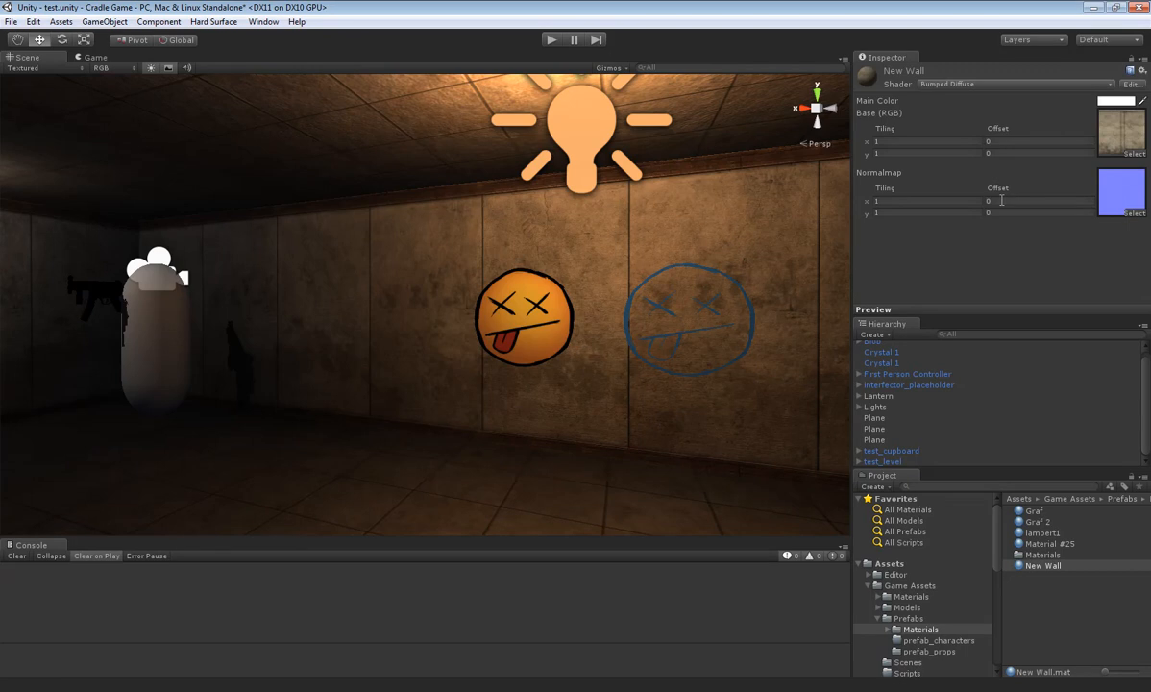
Step: Apply the New Wall material to the room's walls and inspect the surface up close and around the corner
{"action": "left_click_drag", "start_coordinate": [1052, 566], "coordinate": [580, 303]}
{"action": "left_click_drag", "start_coordinate": [417, 257], "coordinate": [363, 265]}
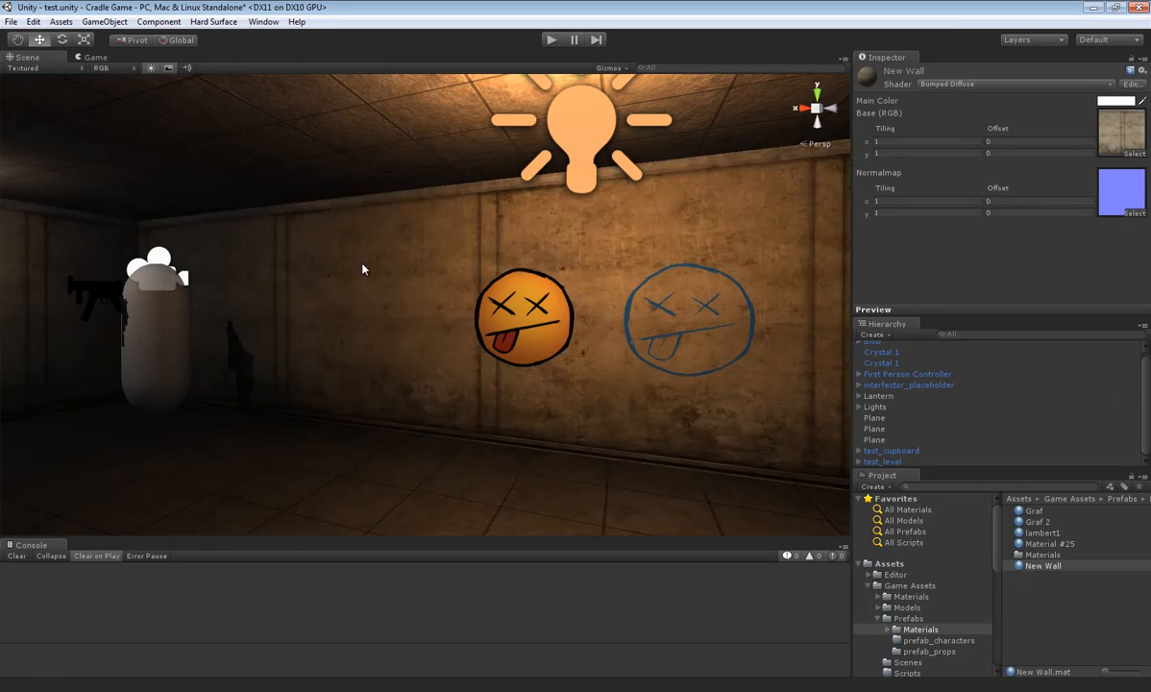
{"action": "scroll", "coordinate": [746, 389], "scroll_direction": "up", "scroll_amount": 6}
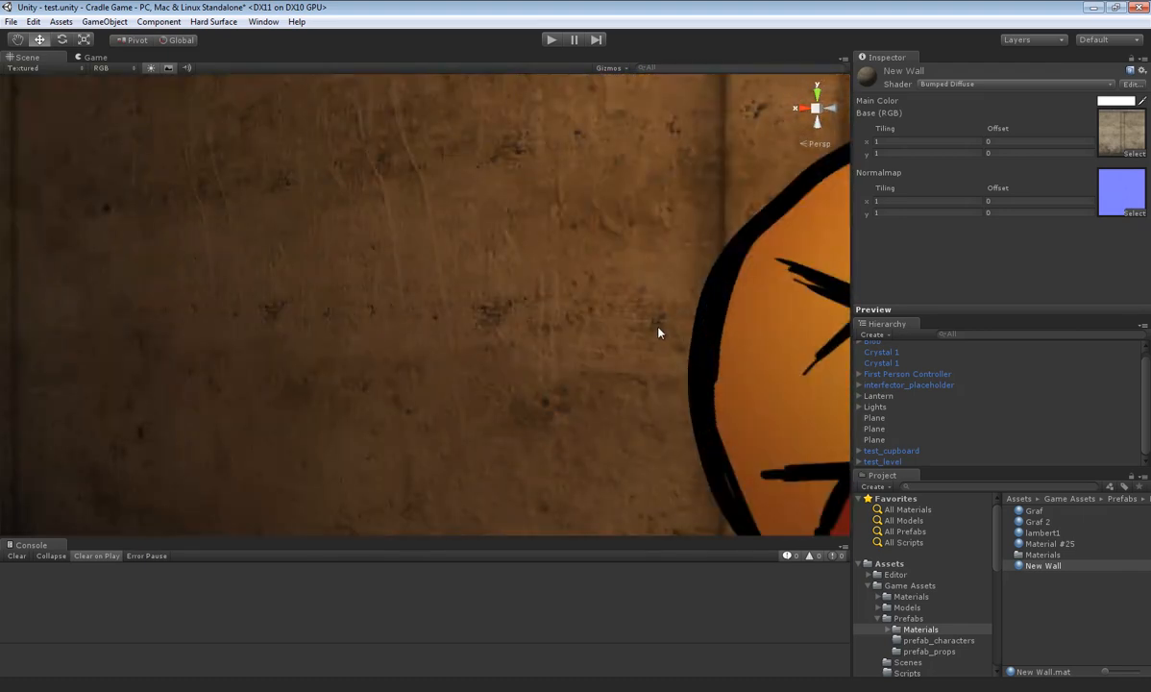
{"action": "scroll", "coordinate": [658, 330], "scroll_direction": "down", "scroll_amount": 3}
{"action": "scroll", "coordinate": [566, 322], "scroll_direction": "up", "scroll_amount": 5}
{"action": "left_click_drag", "start_coordinate": [566, 321], "coordinate": [519, 322]}
{"action": "left_click_drag", "start_coordinate": [1114, 310], "coordinate": [21, 279]}
{"action": "scroll", "coordinate": [337, 366], "scroll_direction": "down", "scroll_amount": 4}
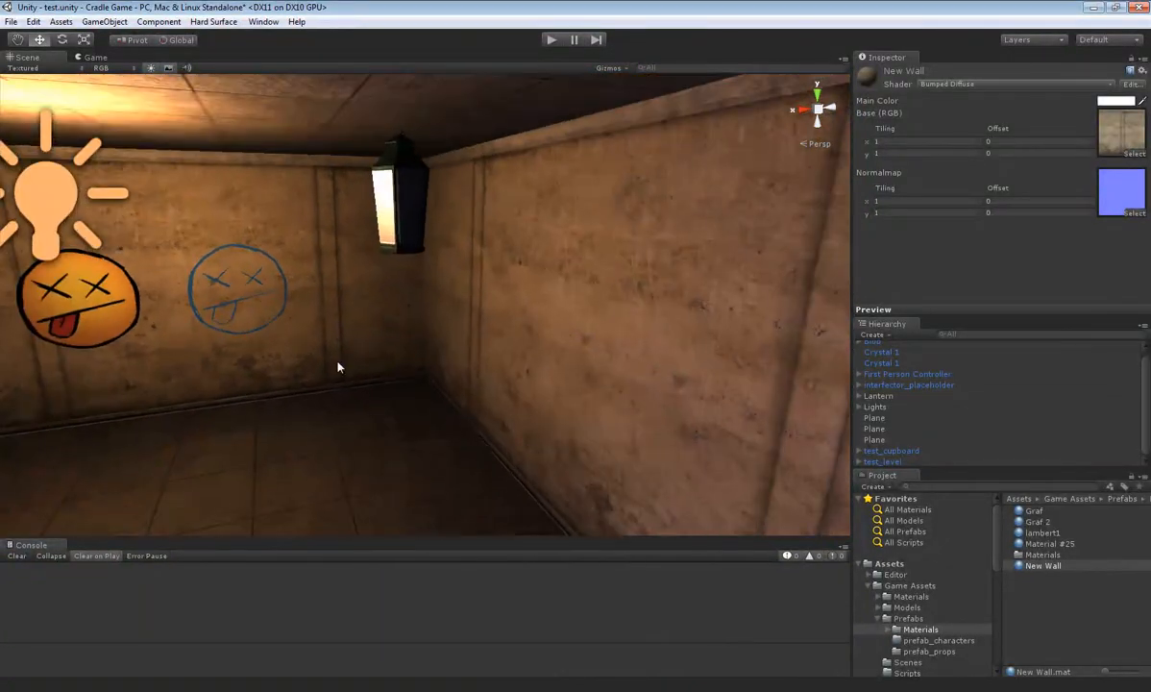
Step: Move the point light from the smiley wall to the adjacent wall beside the lantern, at about X -3.32, Z -8.38
{"action": "left_click", "coordinate": [105, 218]}
{"action": "left_click_drag", "start_coordinate": [10, 189], "coordinate": [567, 224]}
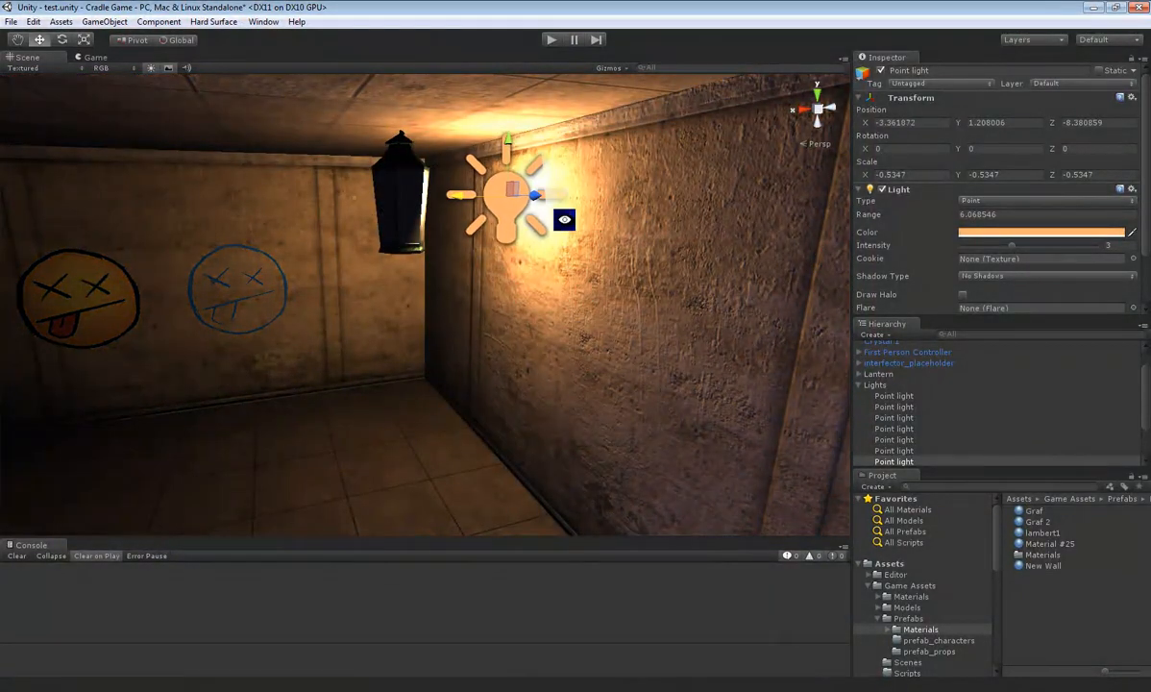
{"action": "left_click_drag", "start_coordinate": [634, 362], "coordinate": [605, 308]}
{"action": "scroll", "coordinate": [603, 363], "scroll_direction": "up", "scroll_amount": 3}
{"action": "left_click_drag", "start_coordinate": [706, 296], "coordinate": [620, 355]}
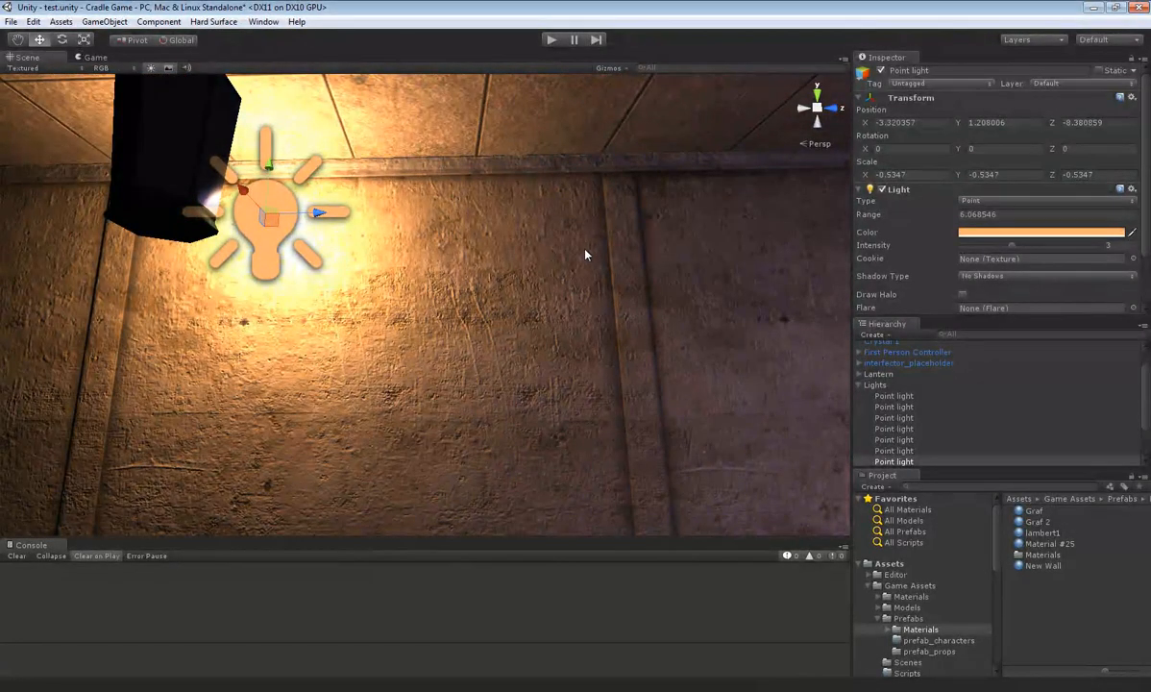
Step: Examine the lit wall's surface relief, panel seams and ceiling trim from close up and farther away
{"action": "left_click_drag", "start_coordinate": [628, 315], "coordinate": [588, 368]}
{"action": "scroll", "coordinate": [596, 261], "scroll_direction": "up", "scroll_amount": 3}
{"action": "scroll", "coordinate": [596, 262], "scroll_direction": "down", "scroll_amount": 1}
{"action": "scroll", "coordinate": [545, 264], "scroll_direction": "down", "scroll_amount": 5}
{"action": "scroll", "coordinate": [493, 301], "scroll_direction": "up", "scroll_amount": 2}
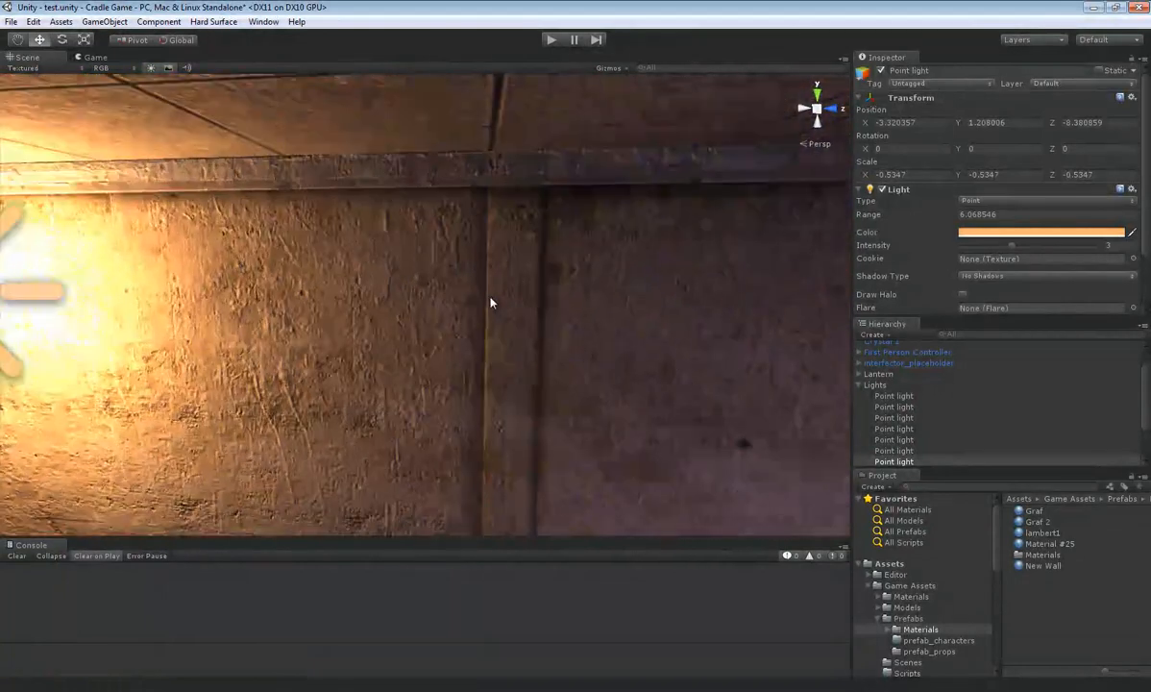
{"action": "scroll", "coordinate": [497, 257], "scroll_direction": "up", "scroll_amount": 3}
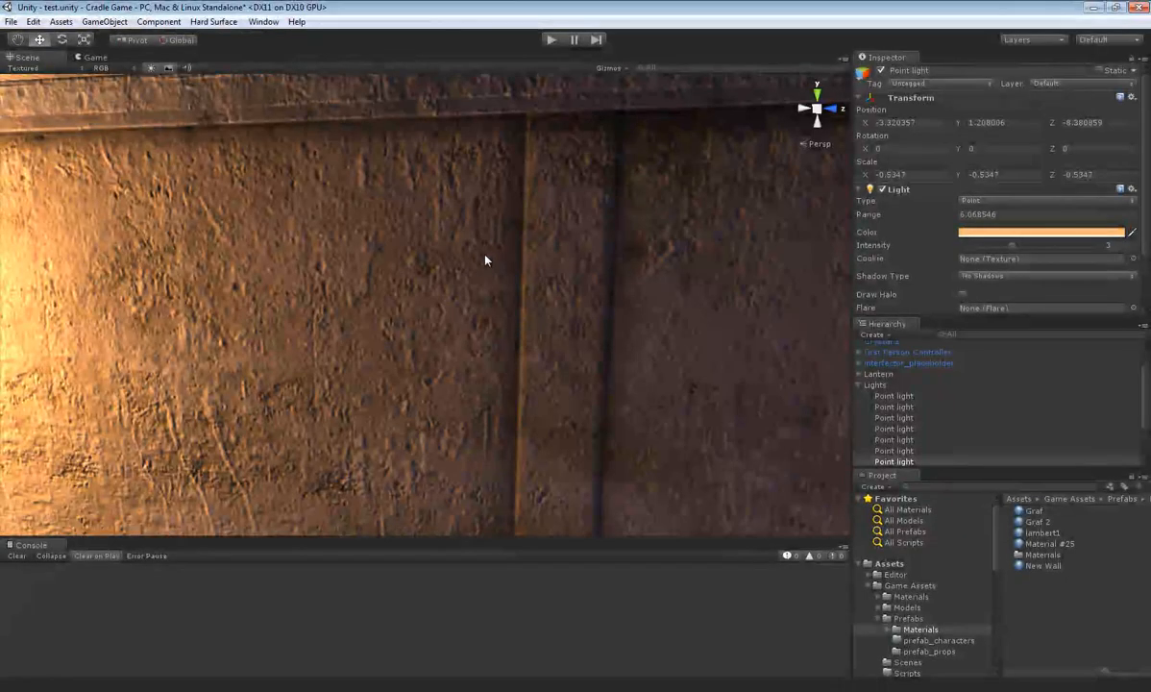
{"action": "scroll", "coordinate": [508, 242], "scroll_direction": "down", "scroll_amount": 4}
{"action": "left_click_drag", "start_coordinate": [539, 178], "coordinate": [530, 252]}
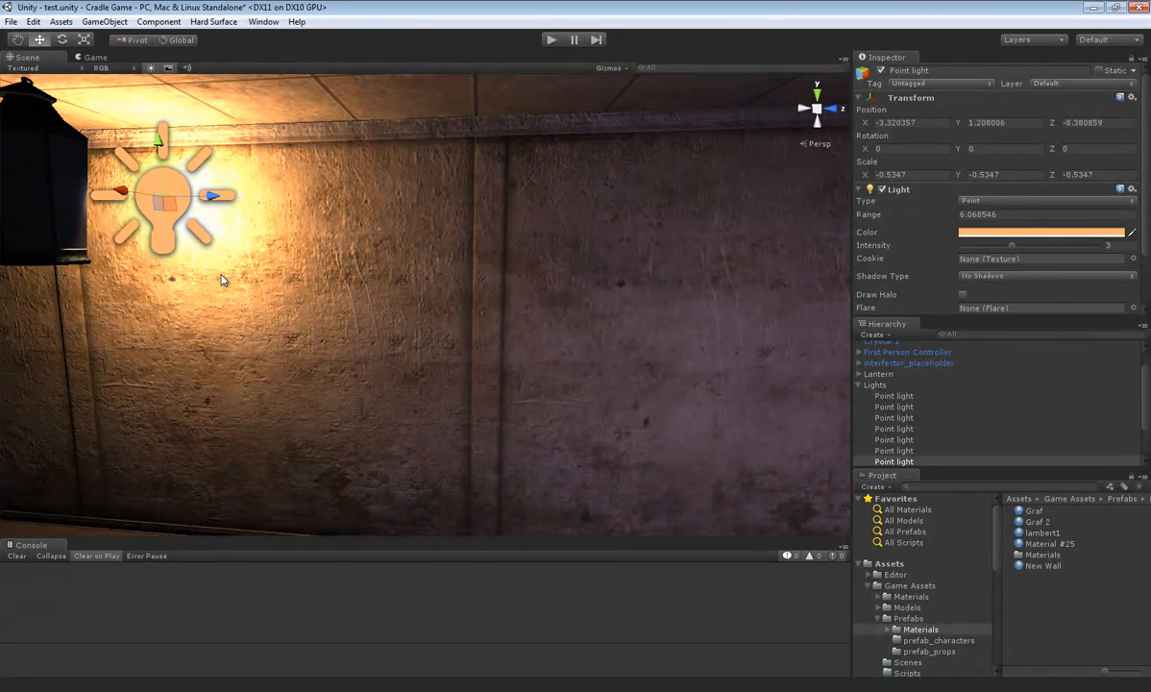
{"action": "scroll", "coordinate": [274, 339], "scroll_direction": "up", "scroll_amount": 4}
{"action": "left_click_drag", "start_coordinate": [274, 339], "coordinate": [515, 254]}
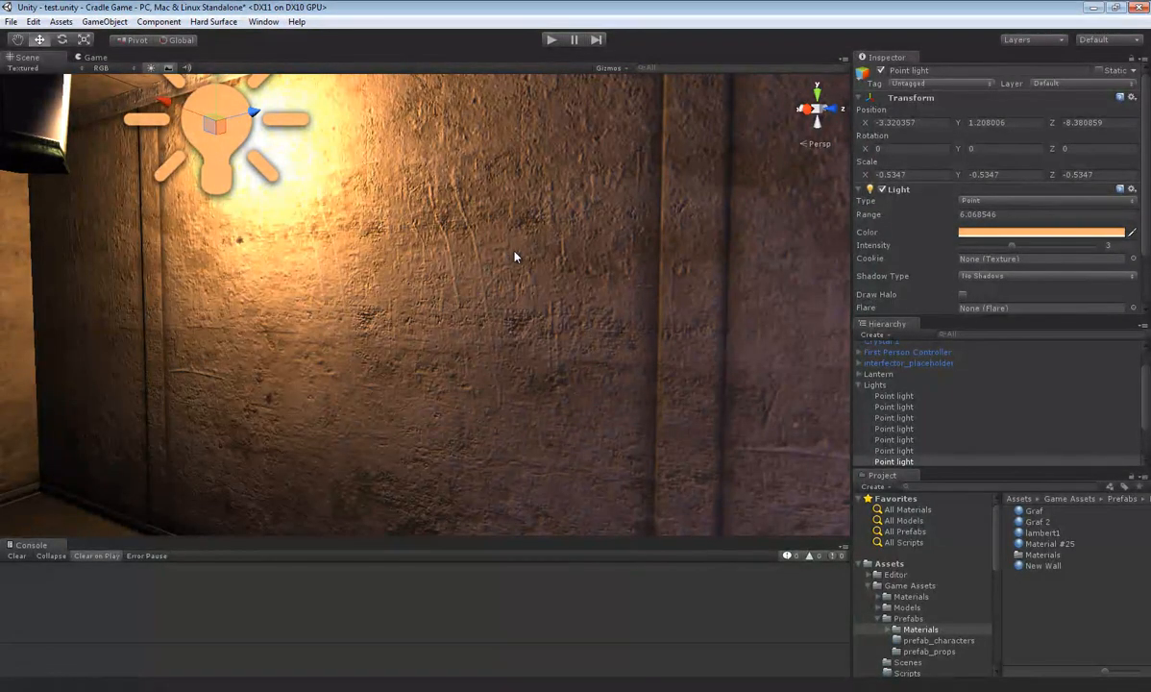
{"action": "scroll", "coordinate": [513, 256], "scroll_direction": "down", "scroll_amount": 5}
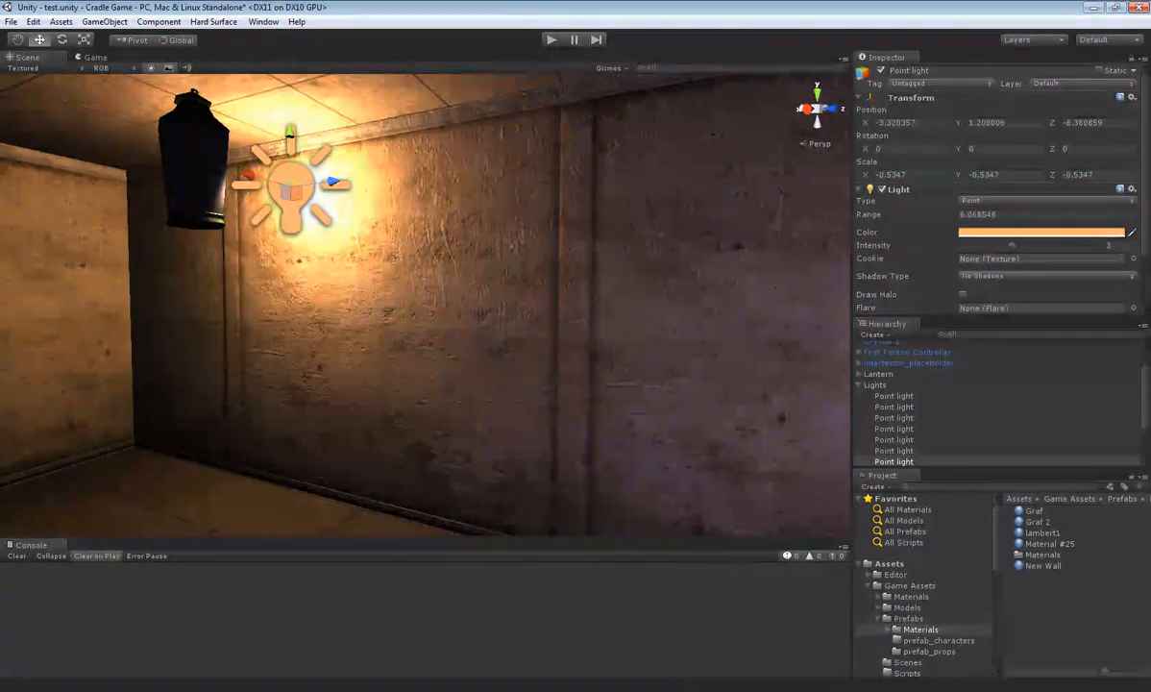